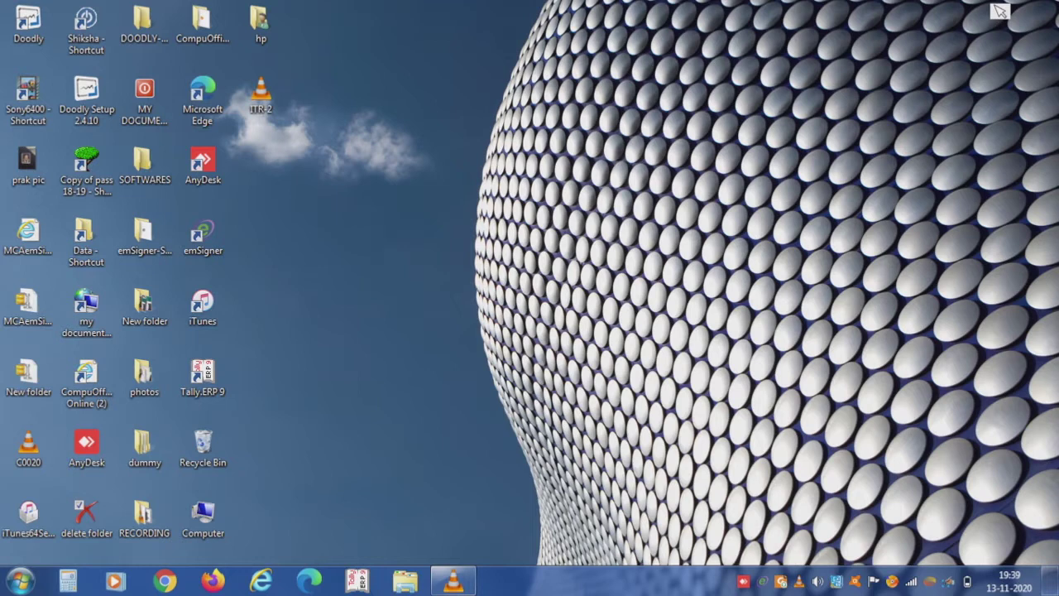
- Switch to Chrome, open incometaxindiaefiling.gov.in and dismiss the announcement on the home page
{"action": "left_click", "coordinate": [165, 582]}
{"action": "type", "text": "INCOMETAXINDIAEF"}
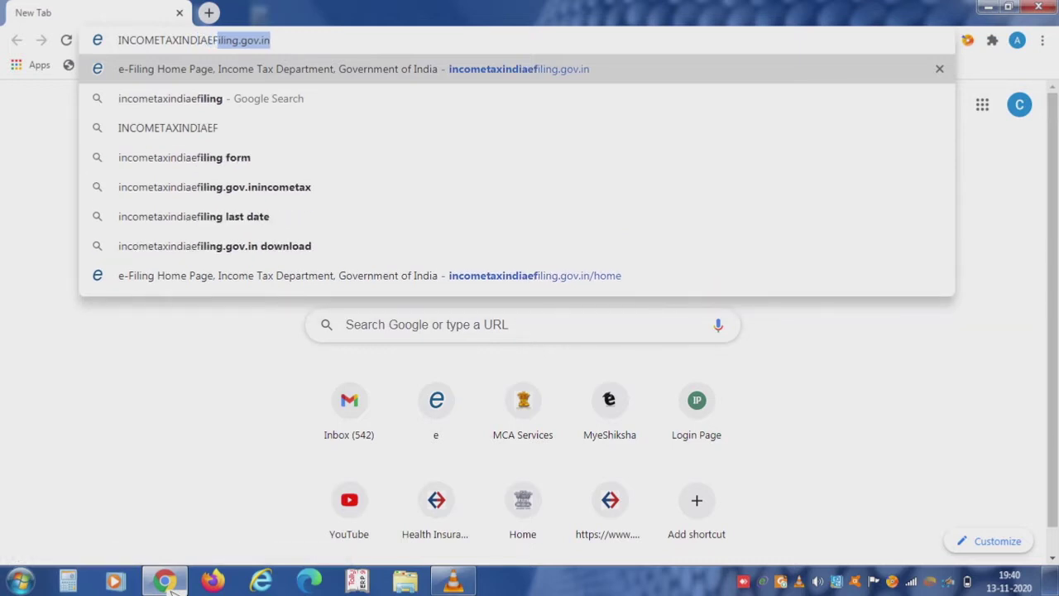
{"action": "type", "text": "ILING"}
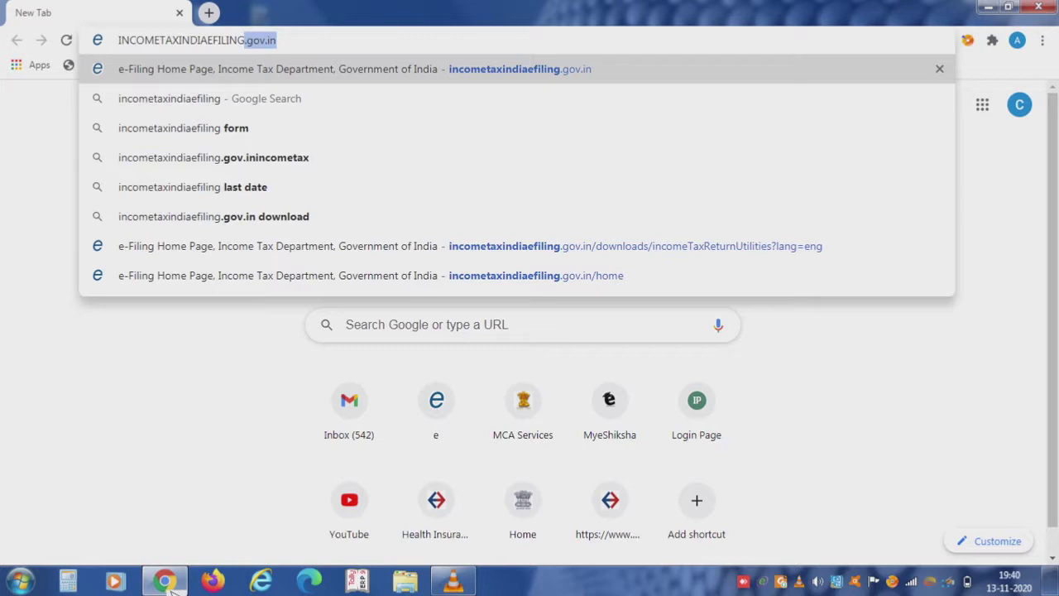
{"action": "type", "text": ".GOV.IN"}
{"action": "key", "text": "Return"}
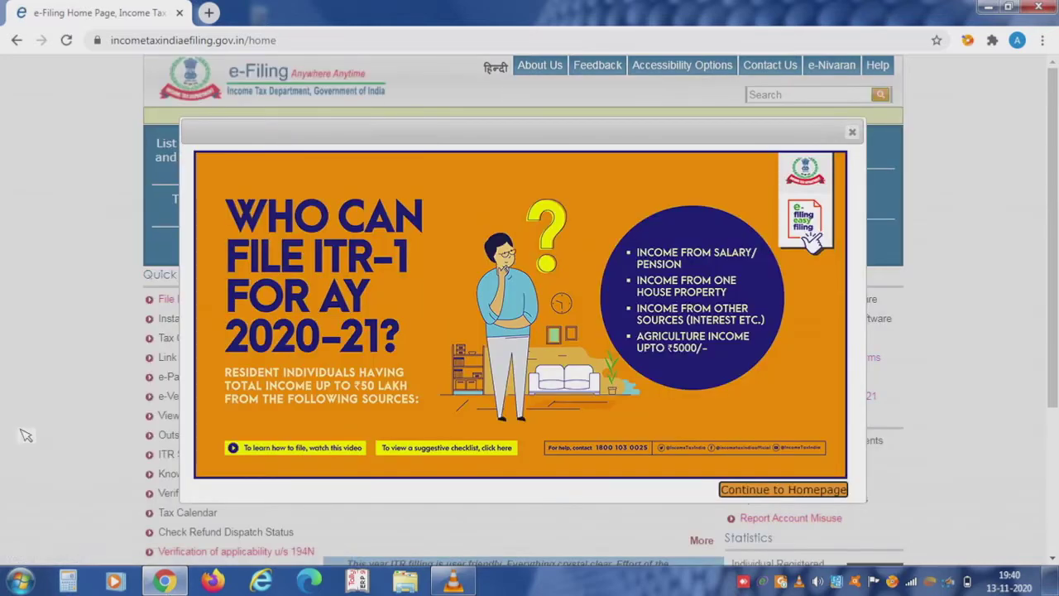
{"action": "left_click", "coordinate": [854, 133]}
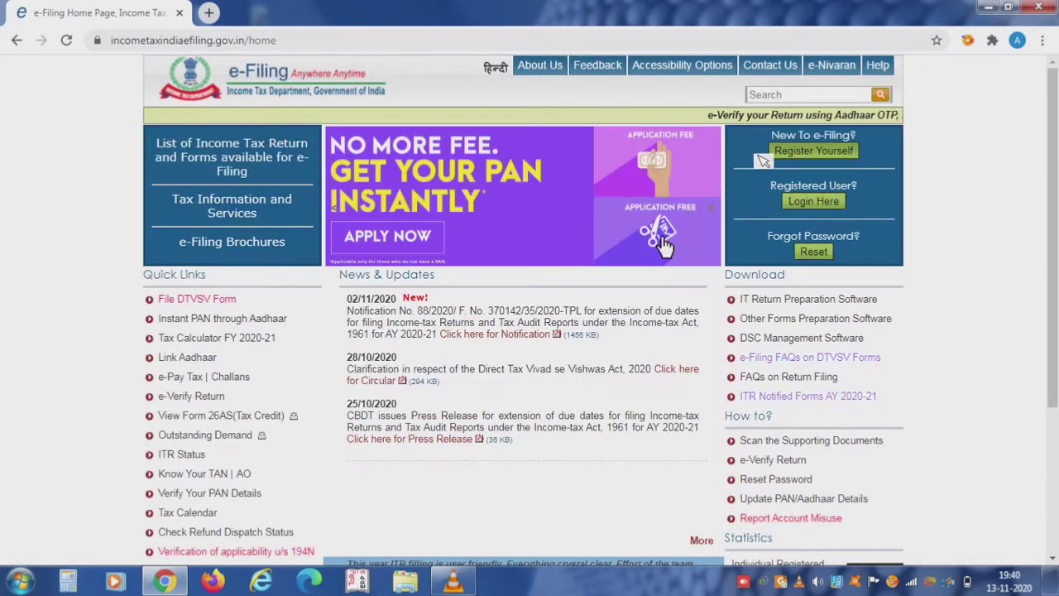
- Download the Microsoft Excel utility for ITR 2 from the IT Return Preparation Software downloads for assessment year 2020-21
{"action": "left_click", "coordinate": [788, 304]}
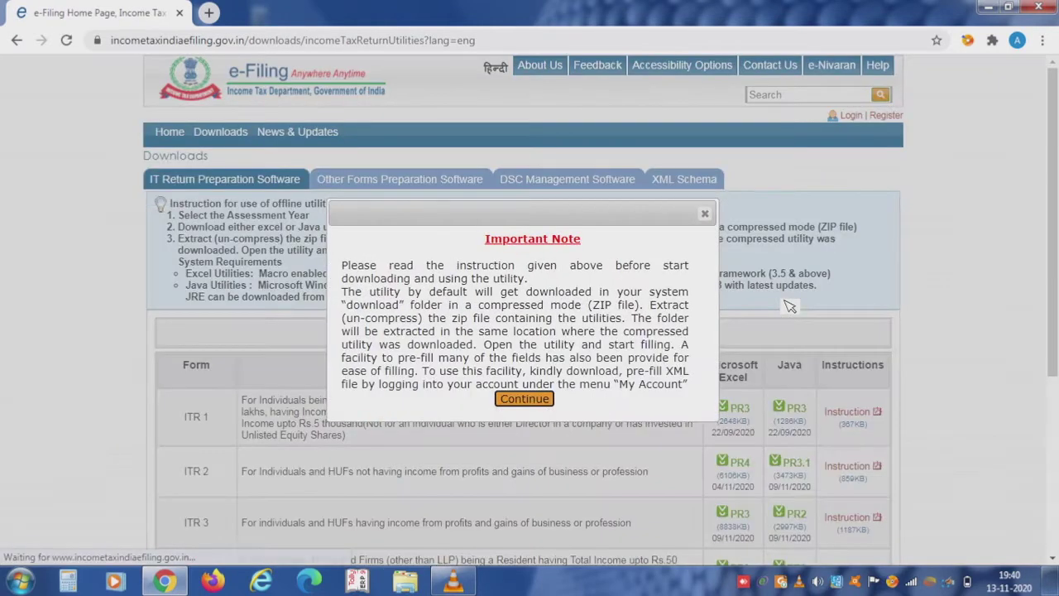
{"action": "left_click", "coordinate": [522, 399]}
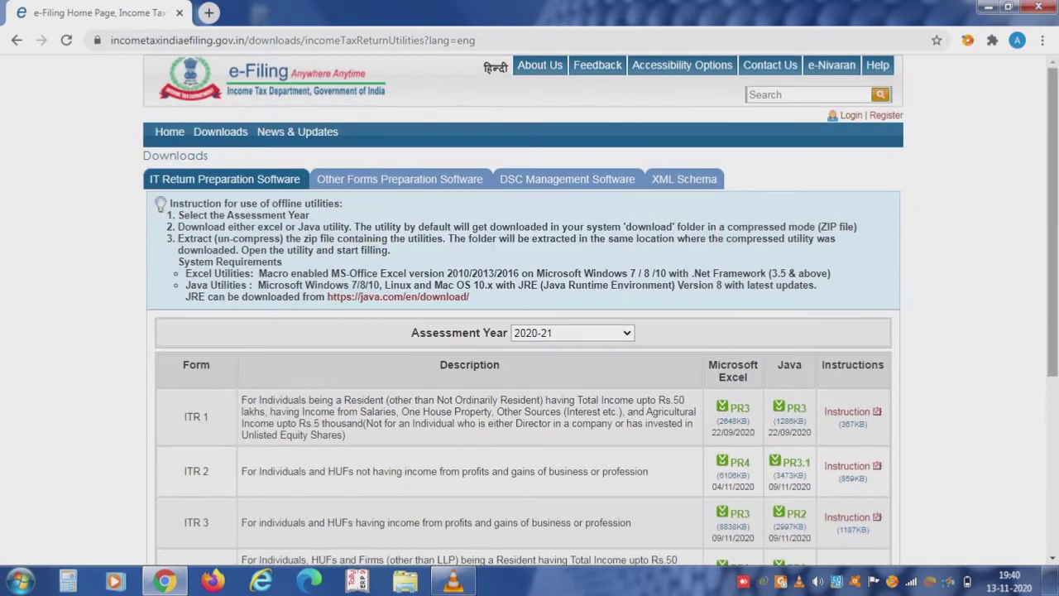
{"action": "scroll", "coordinate": [530, 310], "scroll_direction": "down", "scroll_amount": 3}
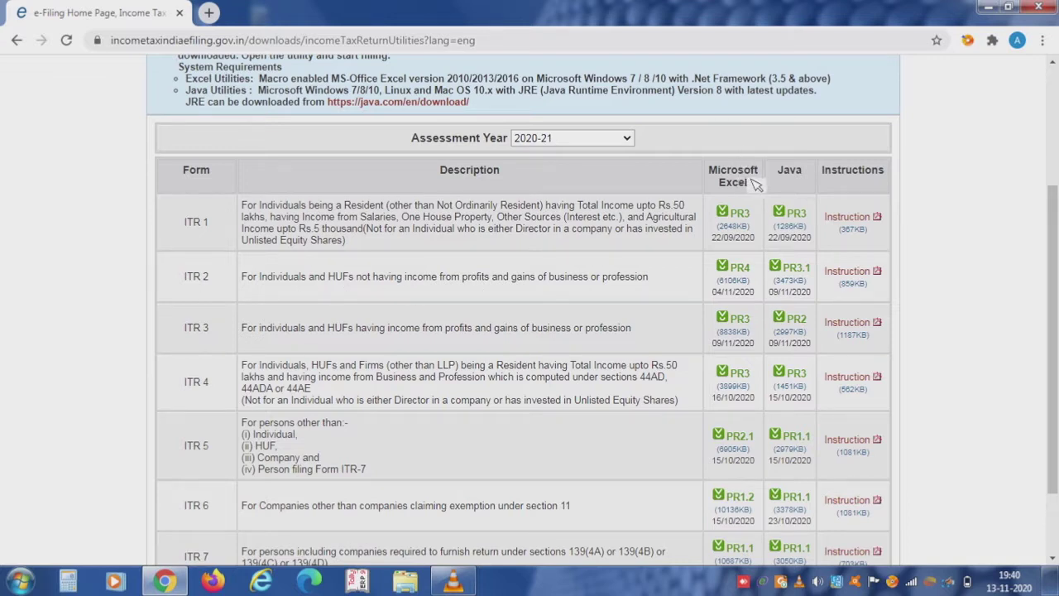
{"action": "left_click", "coordinate": [739, 268]}
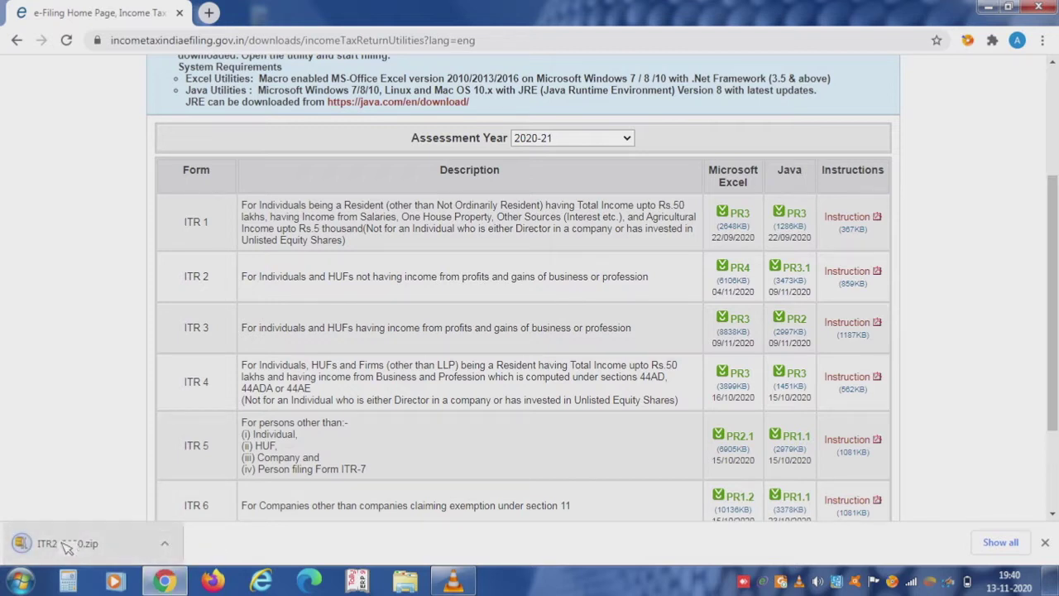
- Locate the downloaded ITR2_2020 zip in the Downloads folder, copy it and return to the desktop
{"action": "left_click", "coordinate": [166, 546]}
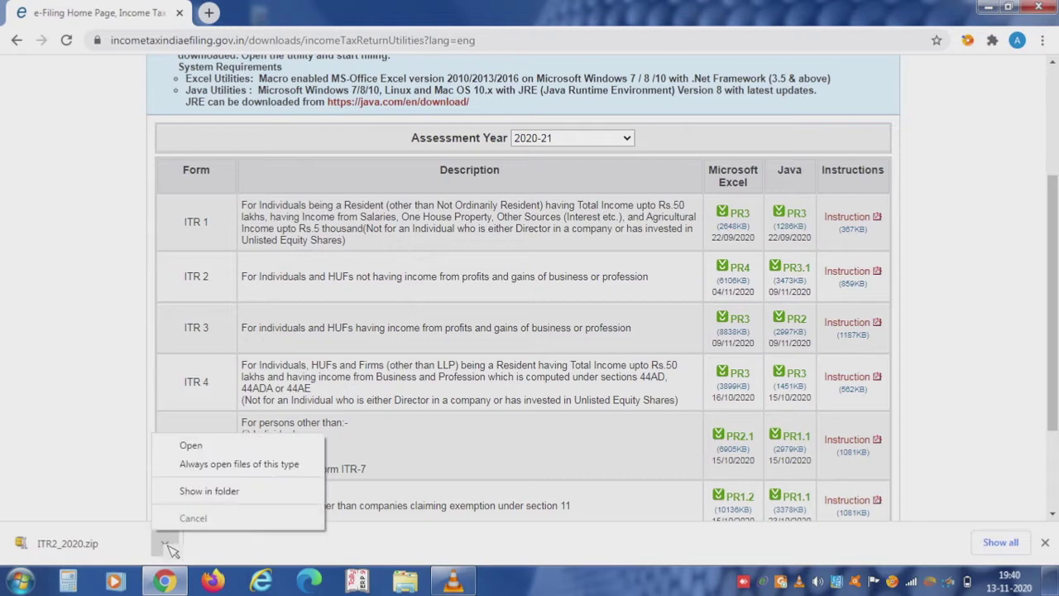
{"action": "left_click", "coordinate": [219, 493]}
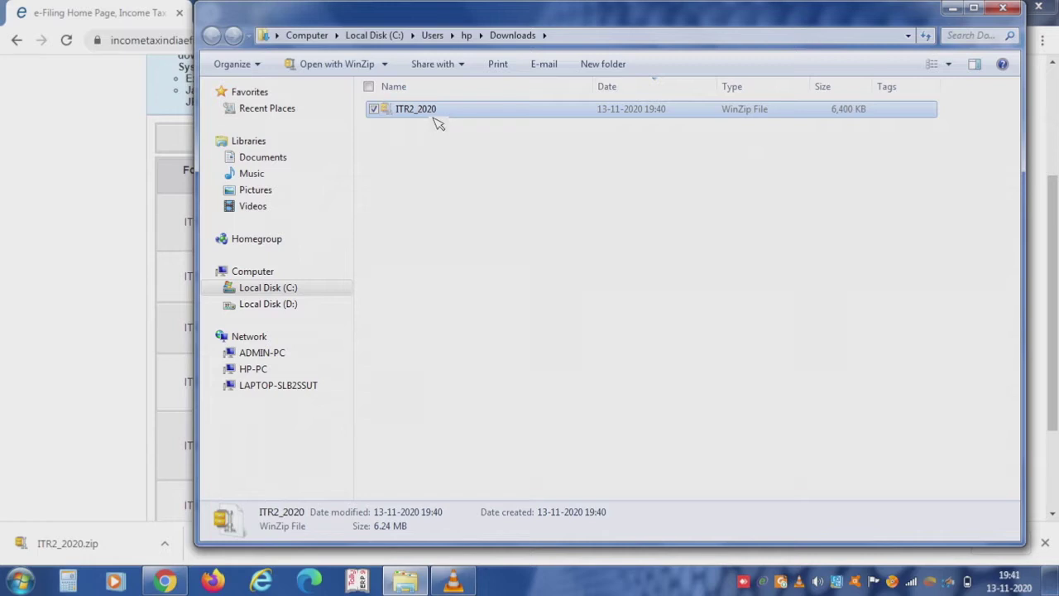
{"action": "key", "text": "super+d"}
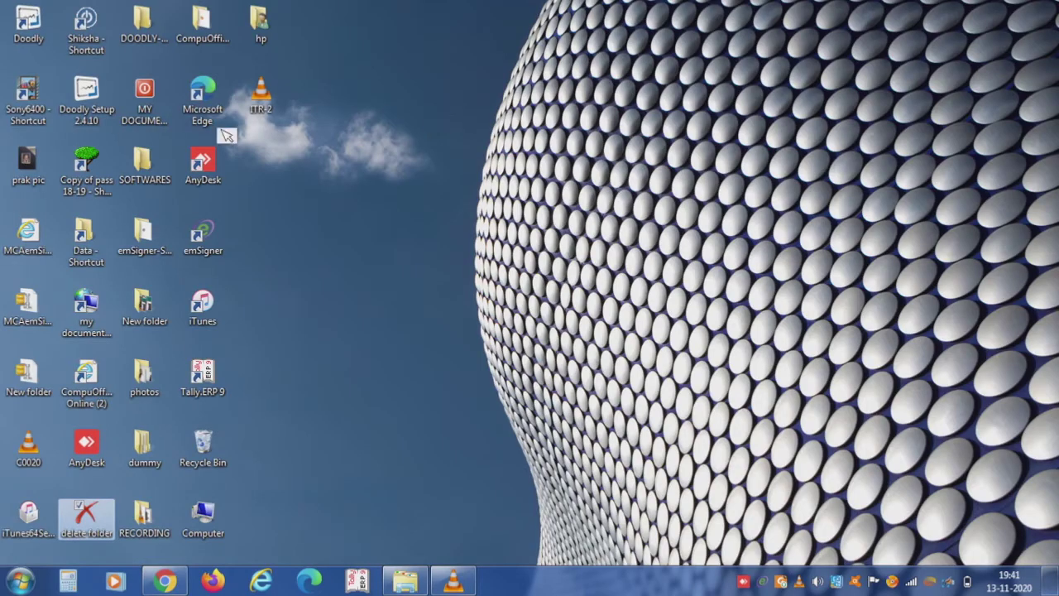
- Create a new folder on the desktop named ITR-2 XYZ
{"action": "right_click", "coordinate": [432, 290]}
{"action": "mouse_move", "coordinate": [313, 462]}
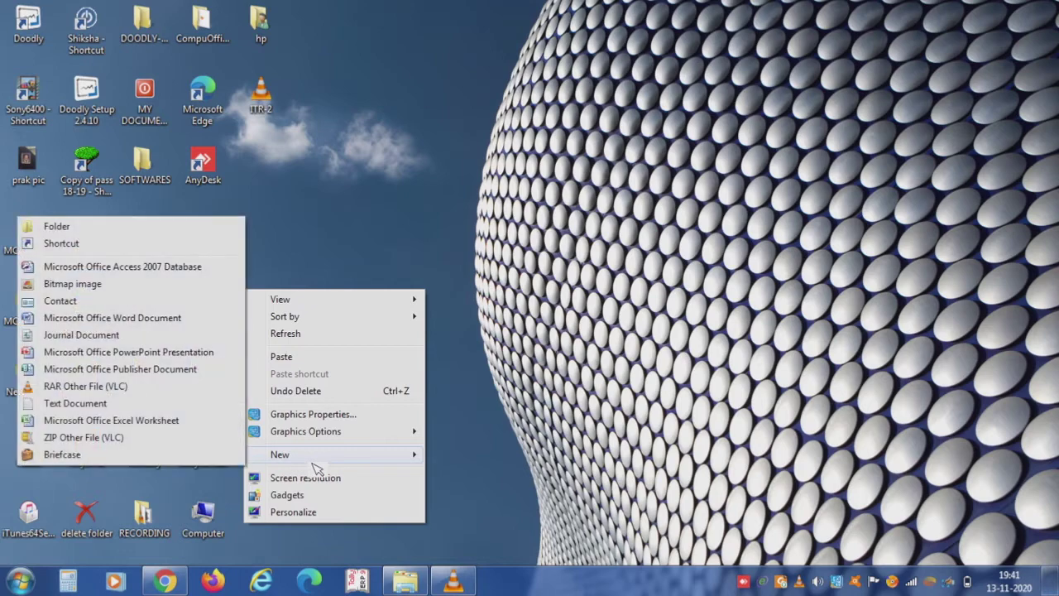
{"action": "left_click", "coordinate": [92, 226]}
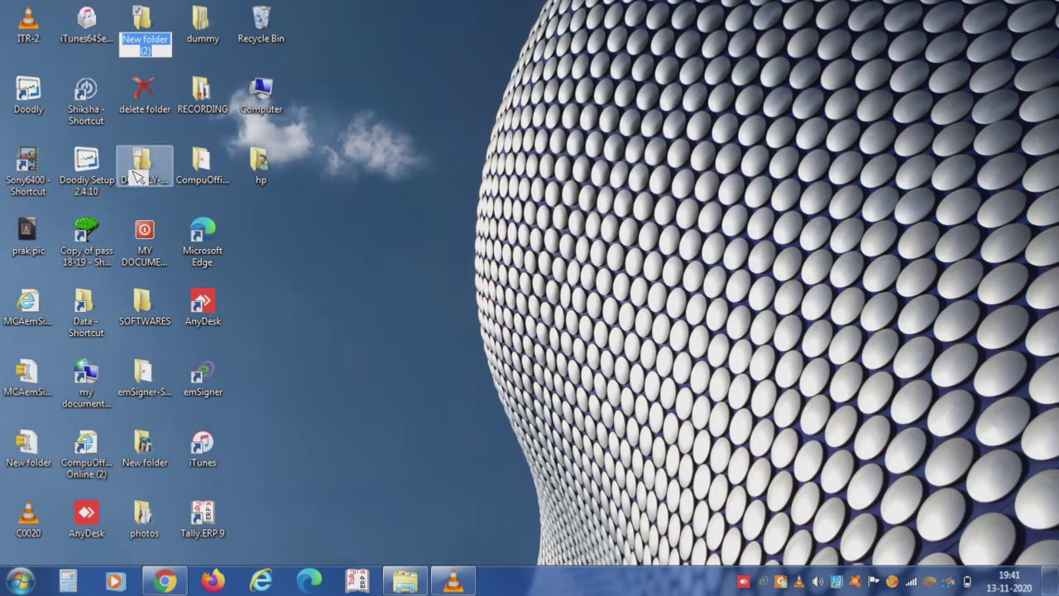
{"action": "type", "text": "ITR-2"}
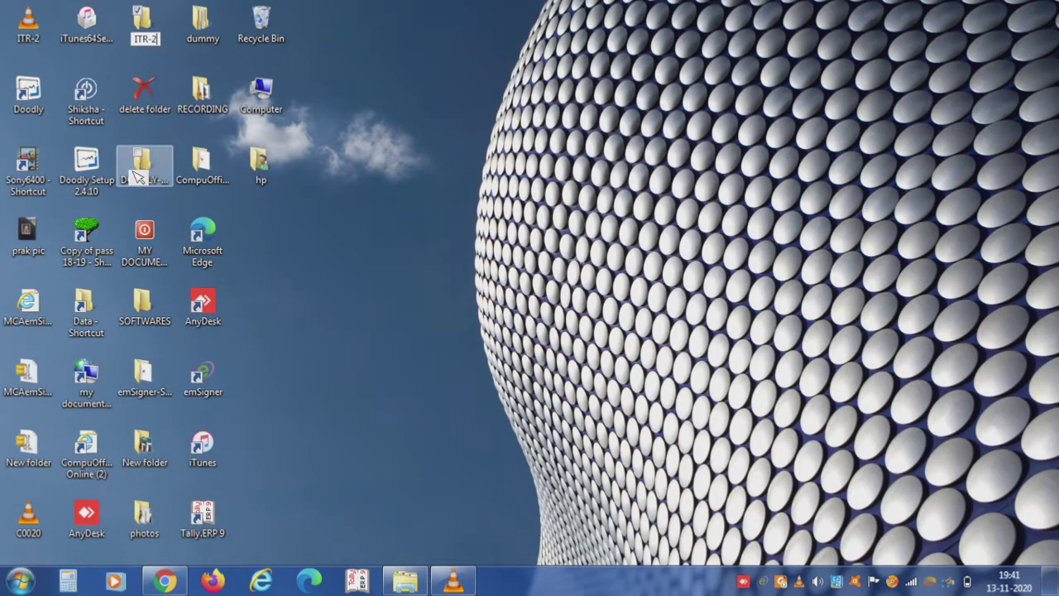
{"action": "type", "text": " XYZ"}
{"action": "key", "text": "Return"}
- Paste the ITR2_2020 zip into the ITR-2 XYZ folder and extract it to an ITR2_2020 subfolder with the default options
{"action": "double_click", "coordinate": [144, 23]}
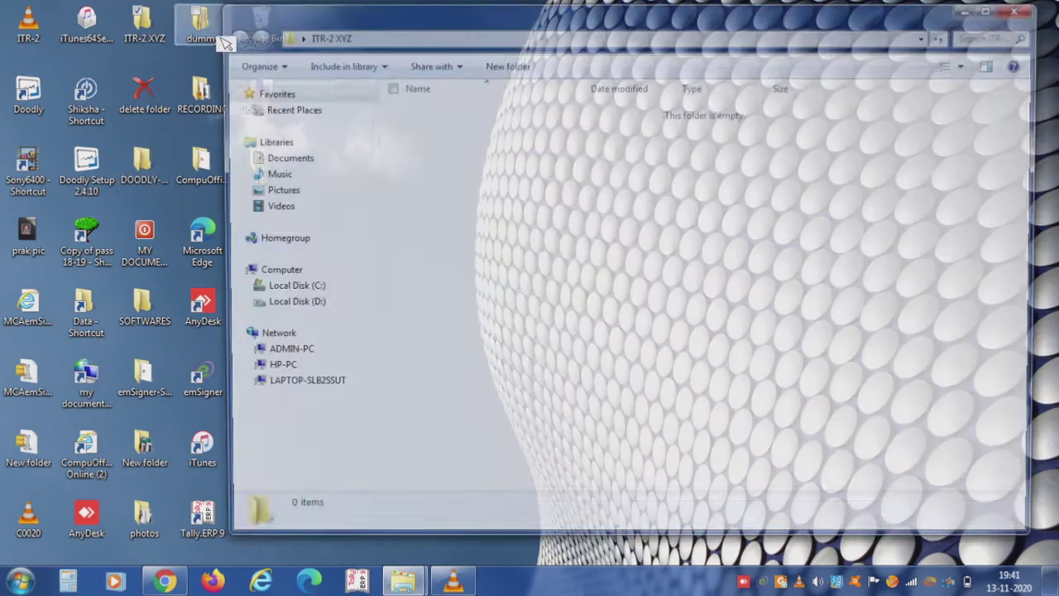
{"action": "key", "text": "ctrl+v"}
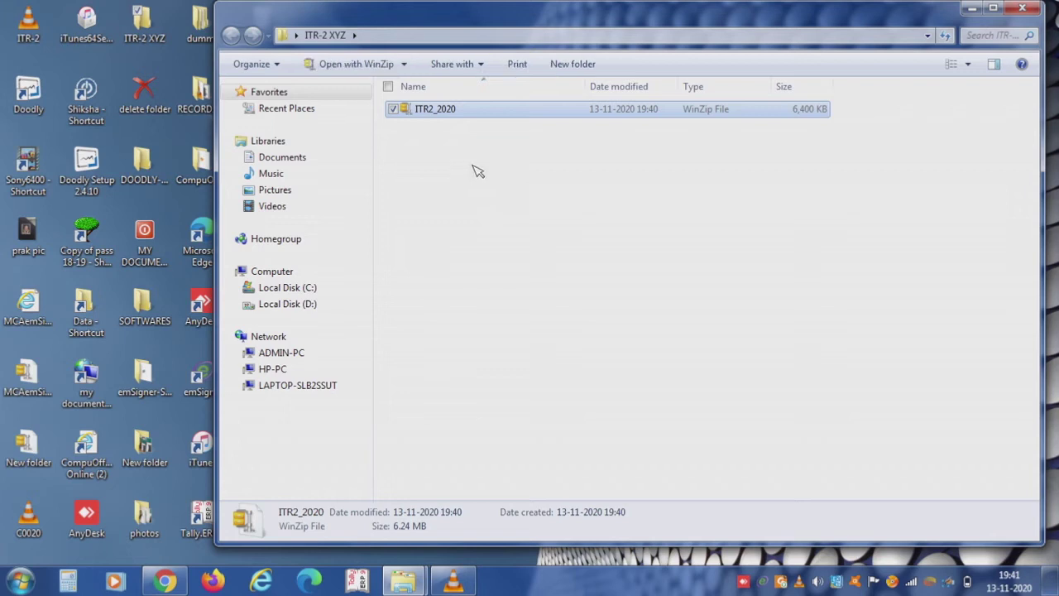
{"action": "left_click", "coordinate": [475, 171]}
{"action": "left_click", "coordinate": [463, 115]}
{"action": "right_click", "coordinate": [462, 115]}
{"action": "mouse_move", "coordinate": [342, 198]}
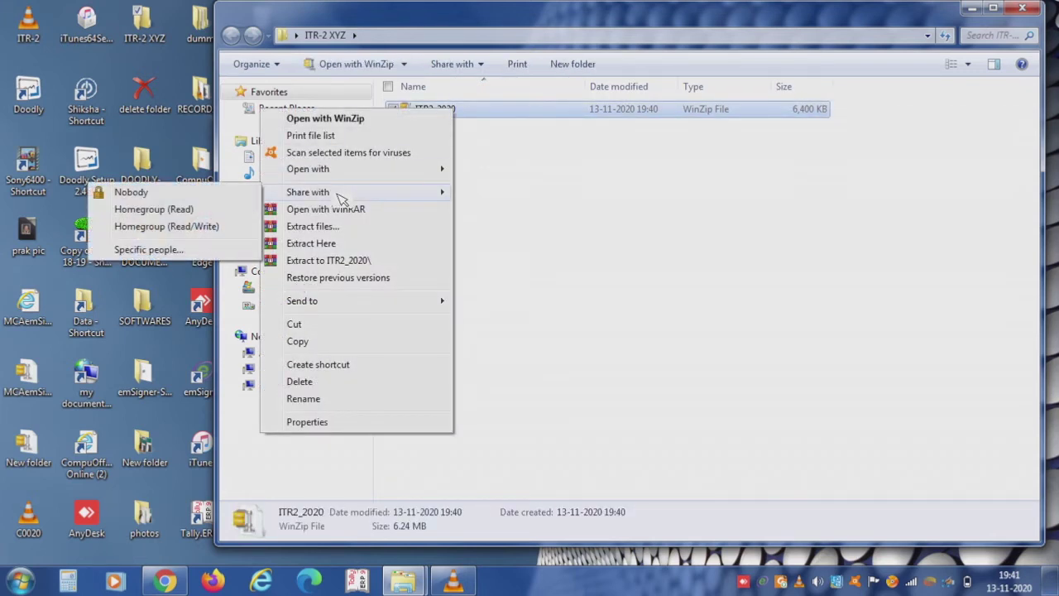
{"action": "left_click", "coordinate": [332, 228]}
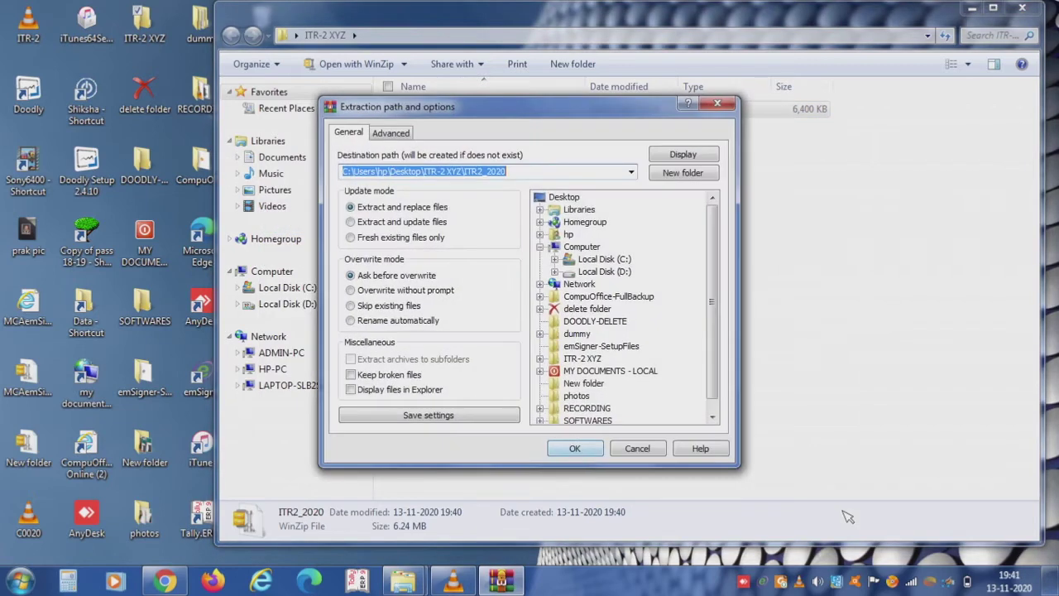
{"action": "left_click", "coordinate": [576, 451]}
- Open the extracted ITR2_2020 folder and read the macro and unzip instructions in the Read Me file
{"action": "left_click", "coordinate": [445, 111]}
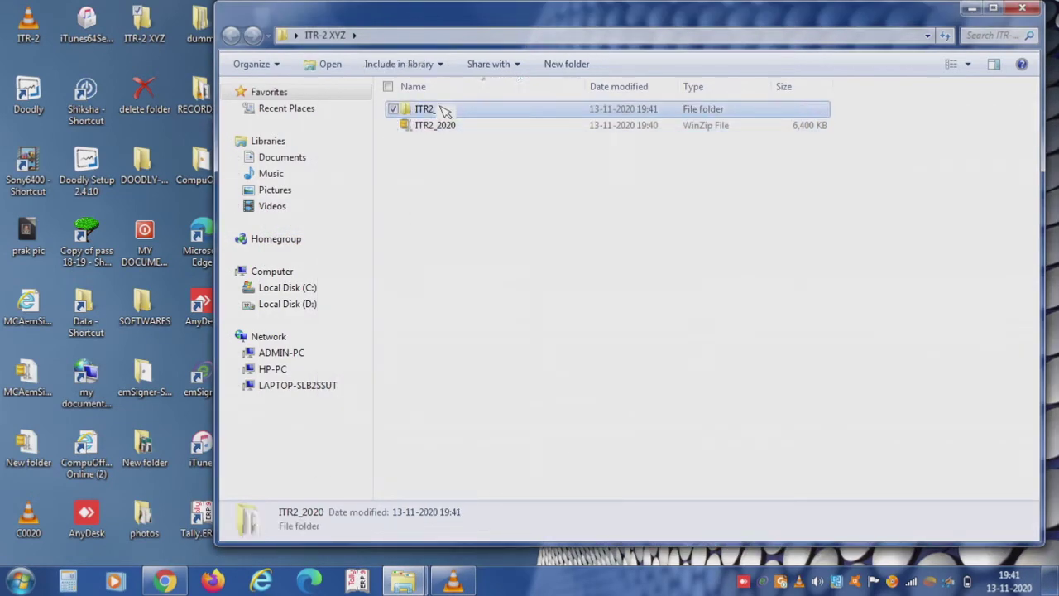
{"action": "double_click", "coordinate": [445, 111]}
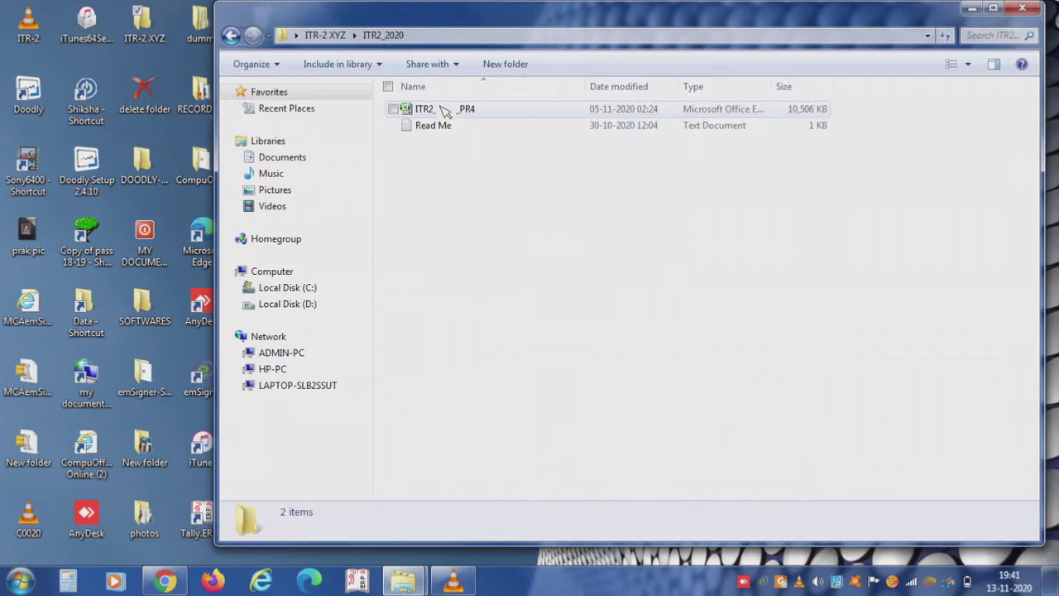
{"action": "double_click", "coordinate": [412, 127]}
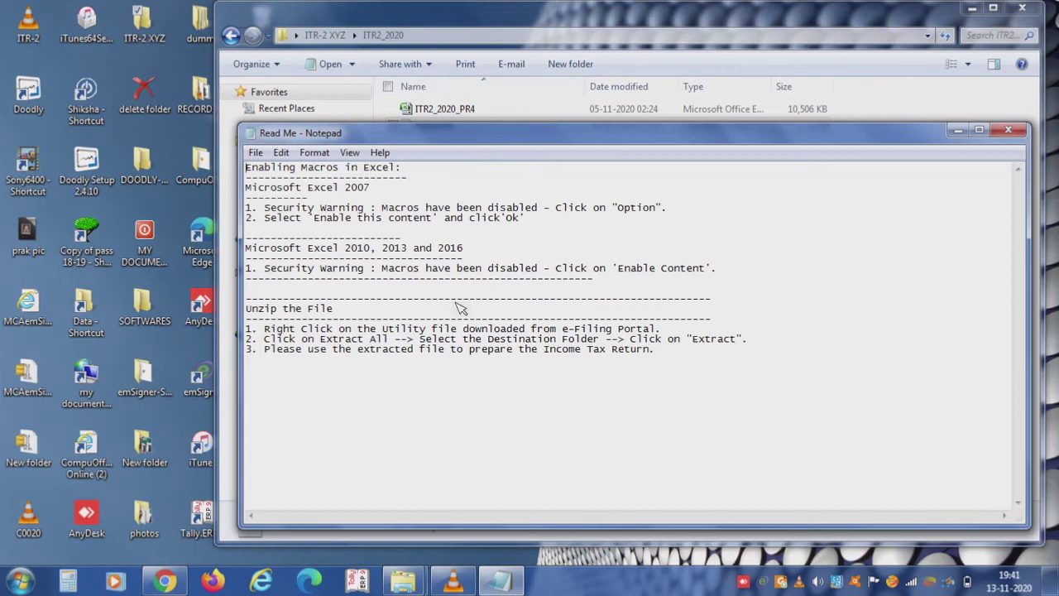
{"action": "left_click", "coordinate": [1008, 130]}
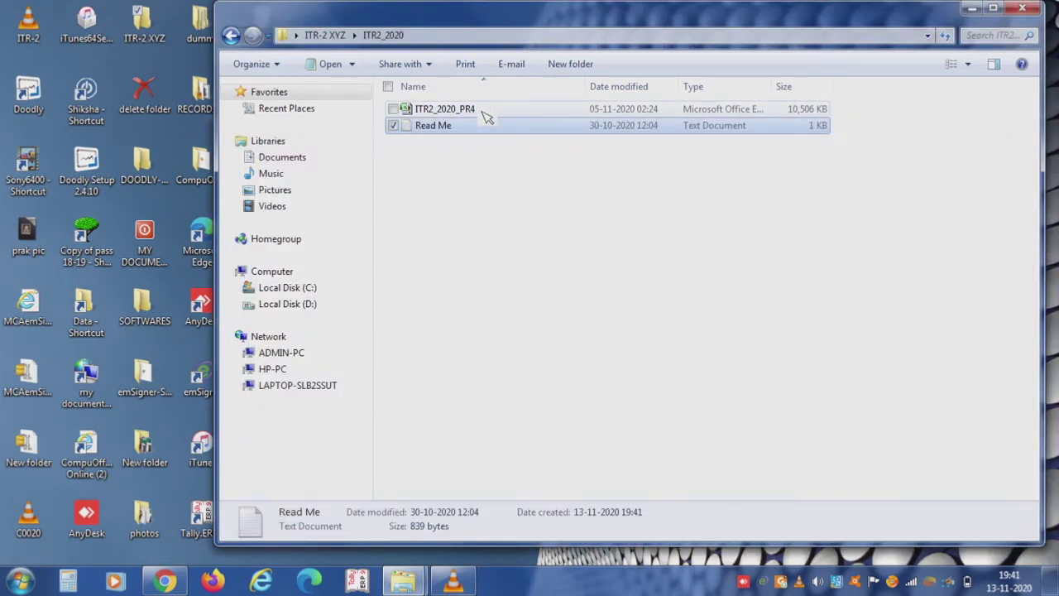
- Open the ITR2_2020_PR4 workbook in Excel, recover its unreadable content and dismiss the repairs report
{"action": "double_click", "coordinate": [478, 111]}
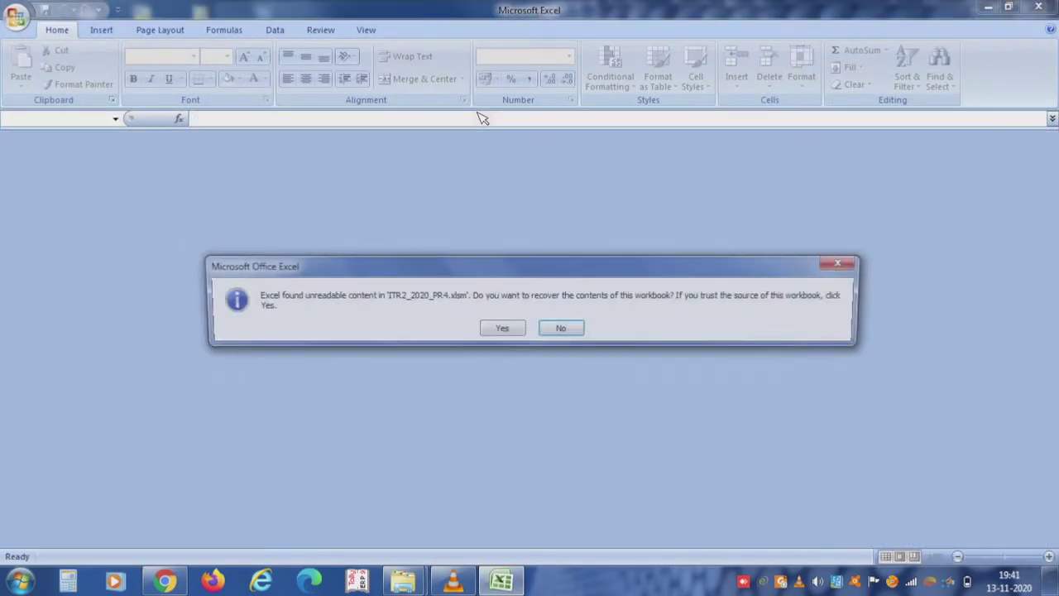
{"action": "left_click", "coordinate": [491, 332]}
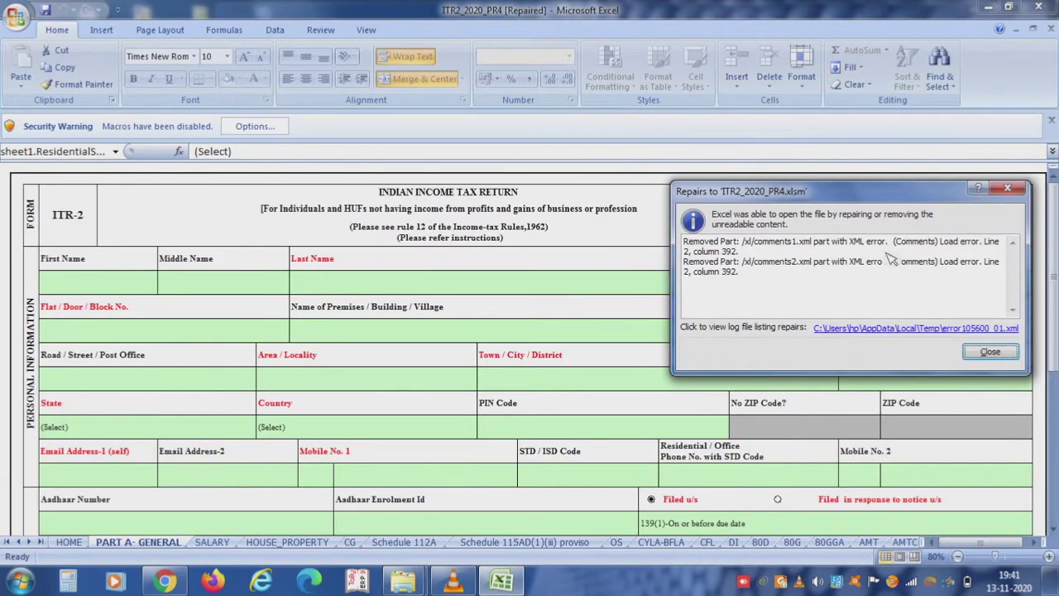
{"action": "left_click", "coordinate": [990, 354]}
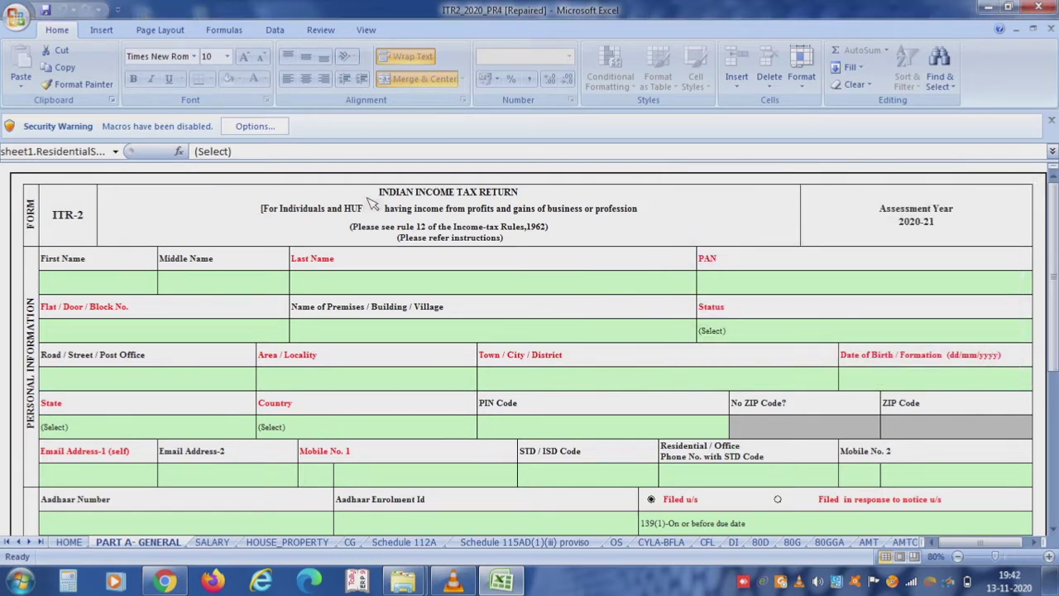
- Enable the disabled macro content in the workbook and acknowledge the utility's data entry notice
{"action": "left_click", "coordinate": [267, 130]}
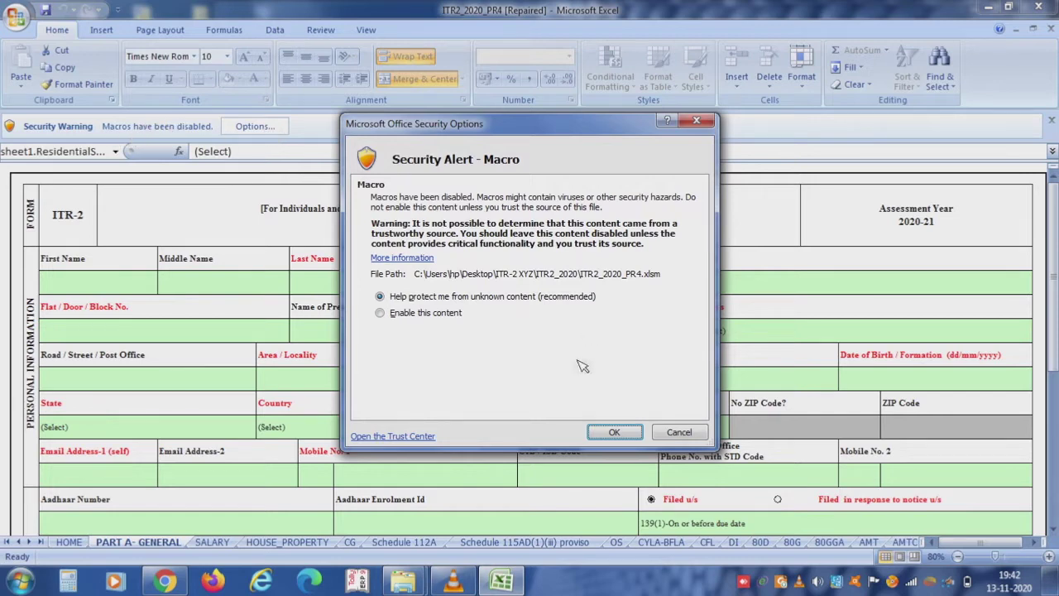
{"action": "left_click", "coordinate": [426, 313]}
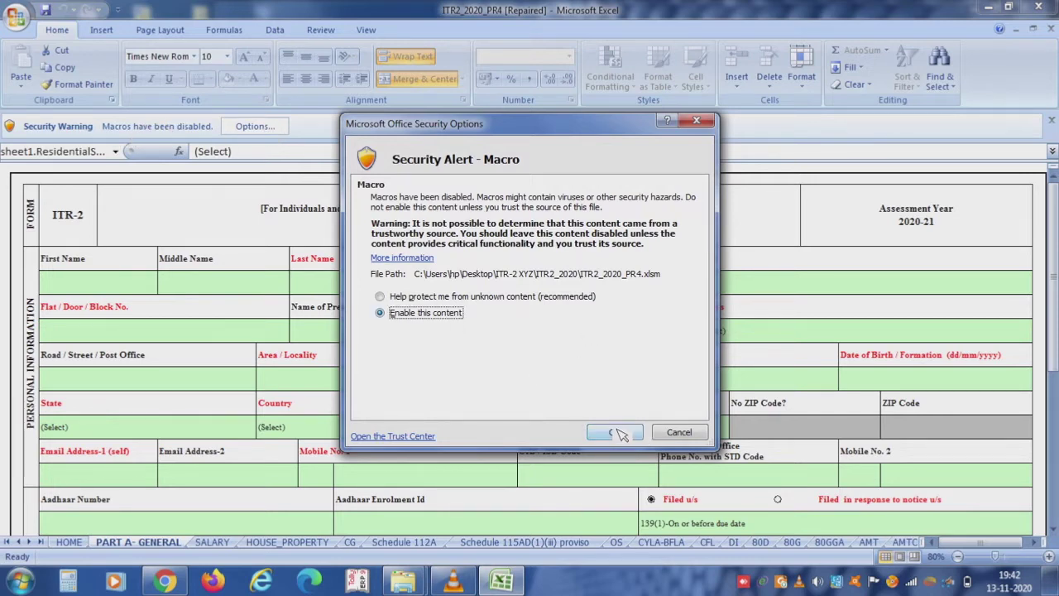
{"action": "left_click", "coordinate": [618, 432]}
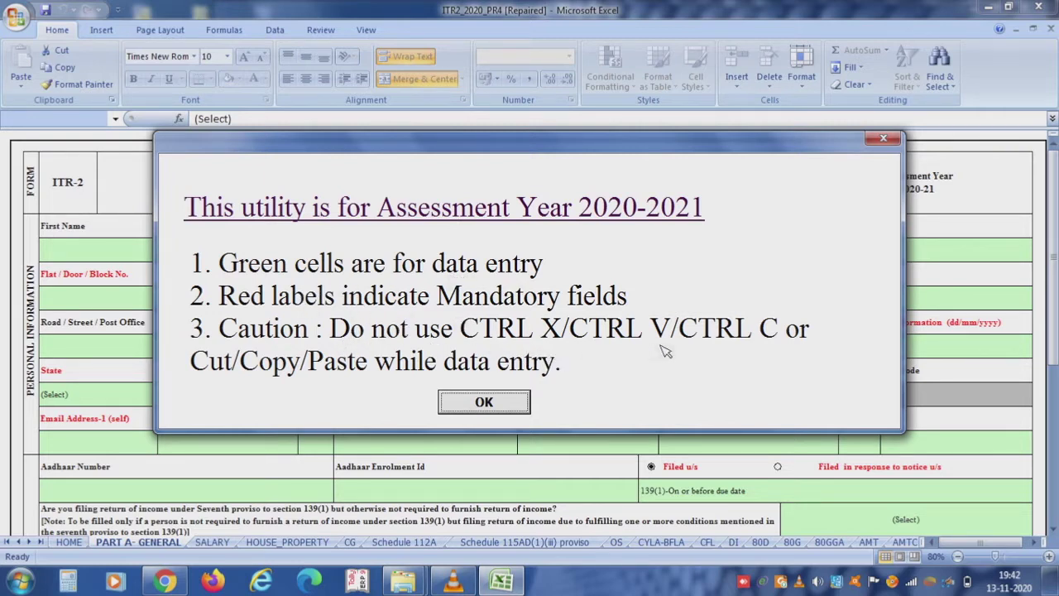
{"action": "left_click", "coordinate": [457, 405]}
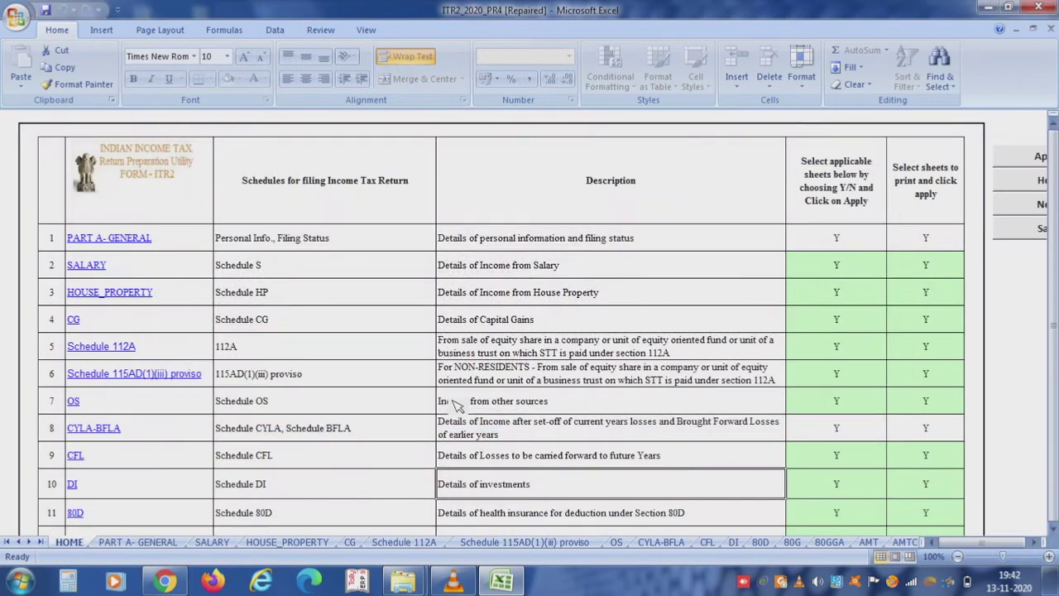
- Review the HOME sheet's full list of schedules, its Y/N selection columns and the action buttons beside it
{"action": "left_click_drag", "start_coordinate": [1054, 248], "coordinate": [1057, 402]}
{"action": "left_click_drag", "start_coordinate": [1056, 454], "coordinate": [1056, 480]}
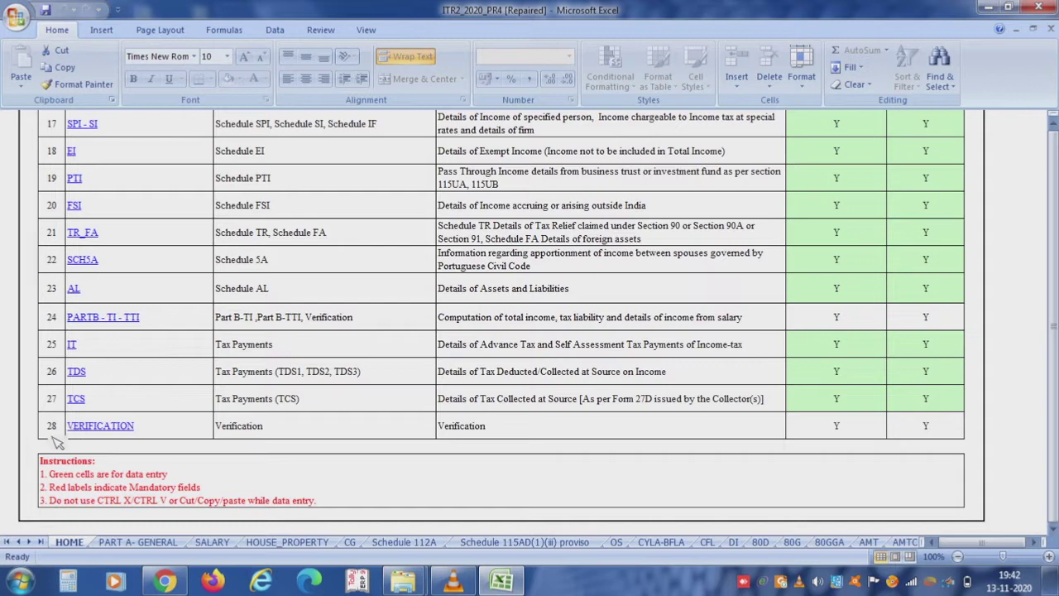
{"action": "left_click_drag", "start_coordinate": [1054, 483], "coordinate": [1054, 140]}
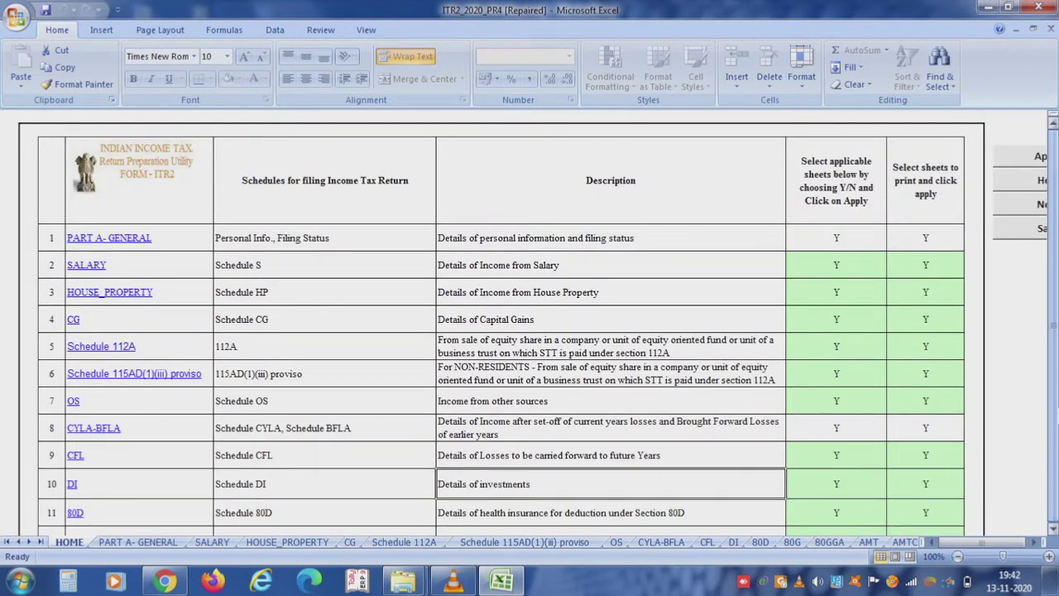
{"action": "left_click", "coordinate": [1033, 542]}
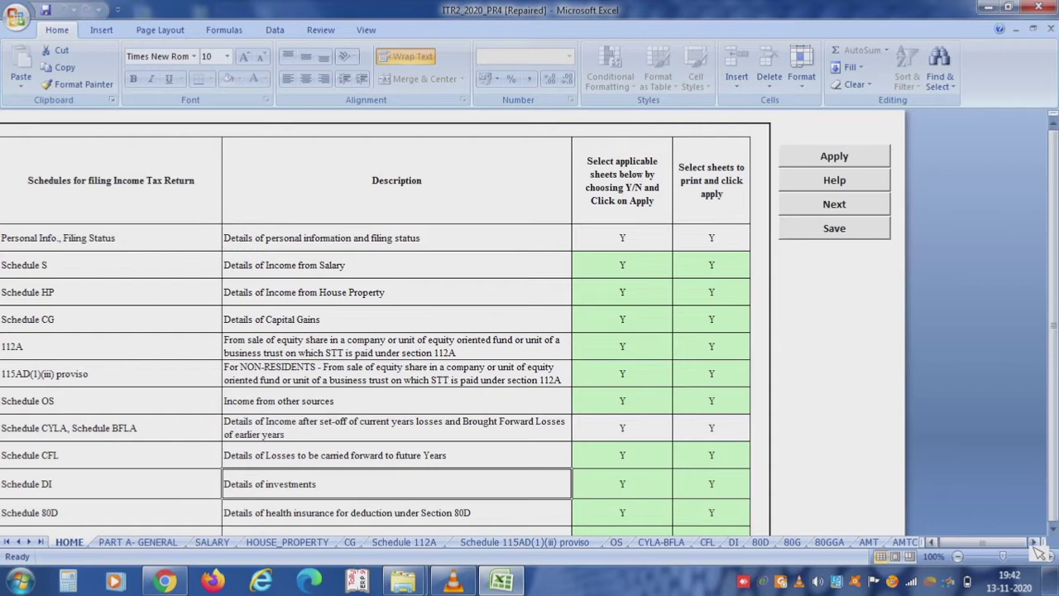
{"action": "left_click_drag", "start_coordinate": [991, 543], "coordinate": [967, 543]}
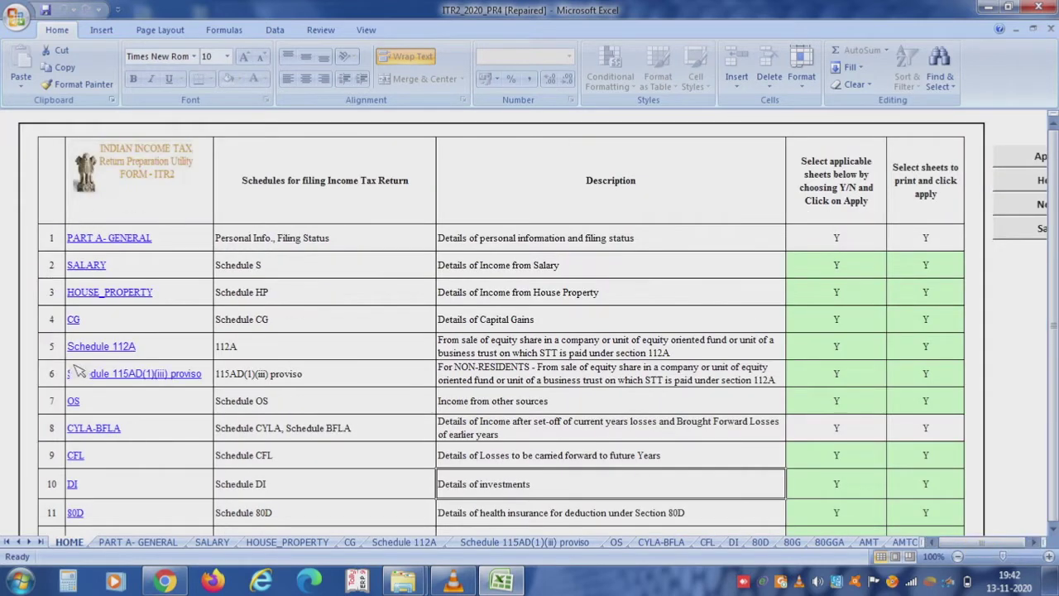
- Browse the schedule sheets from PART A- GENERAL through PARTB - TI - TTI and return to the HOME sheet
{"action": "left_click", "coordinate": [158, 546]}
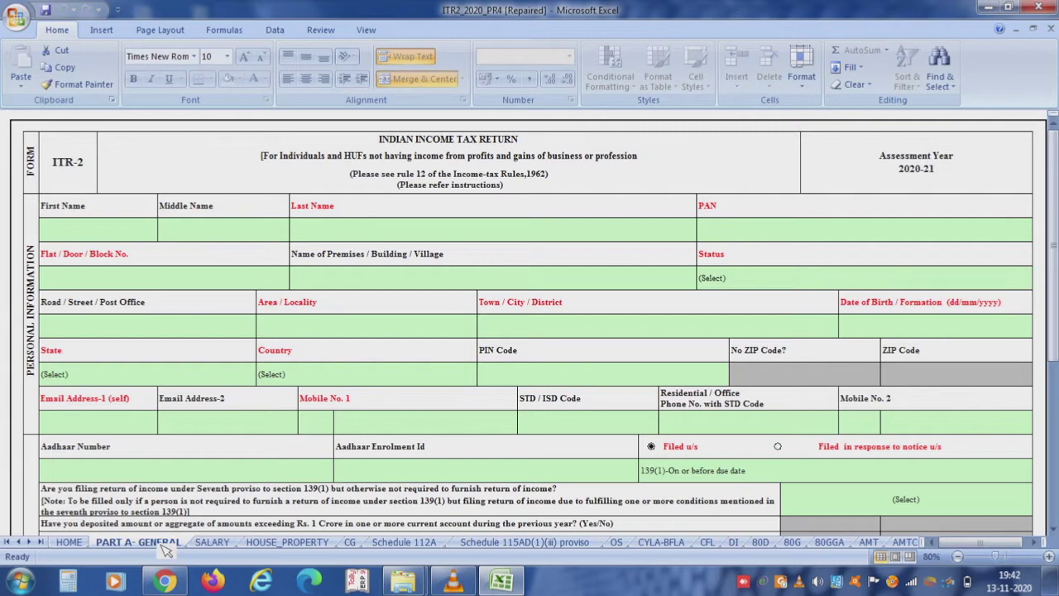
{"action": "left_click", "coordinate": [217, 547]}
{"action": "left_click", "coordinate": [282, 544]}
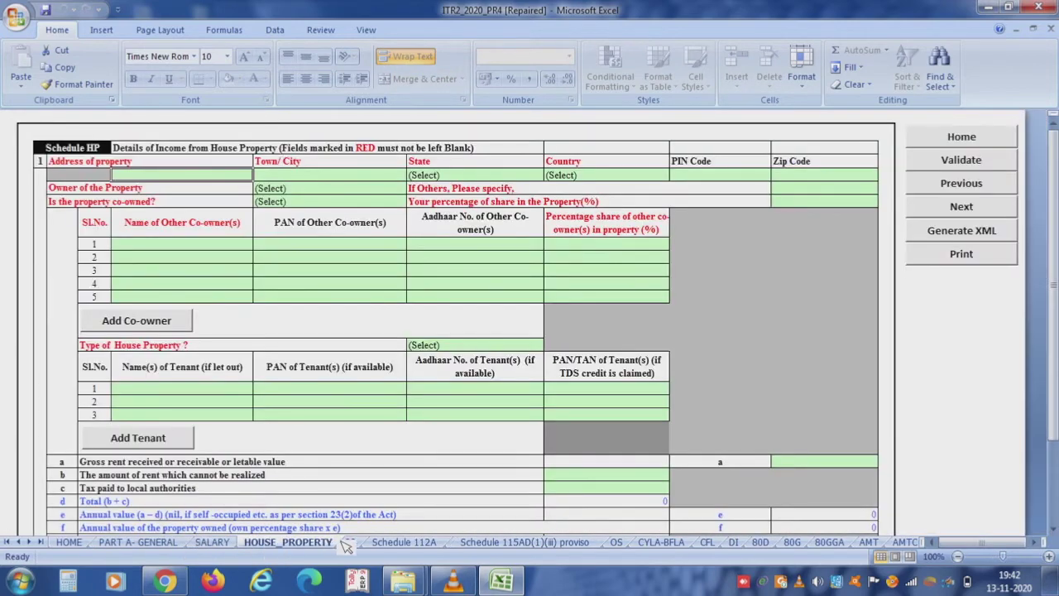
{"action": "left_click", "coordinate": [350, 544]}
{"action": "left_click", "coordinate": [400, 545]}
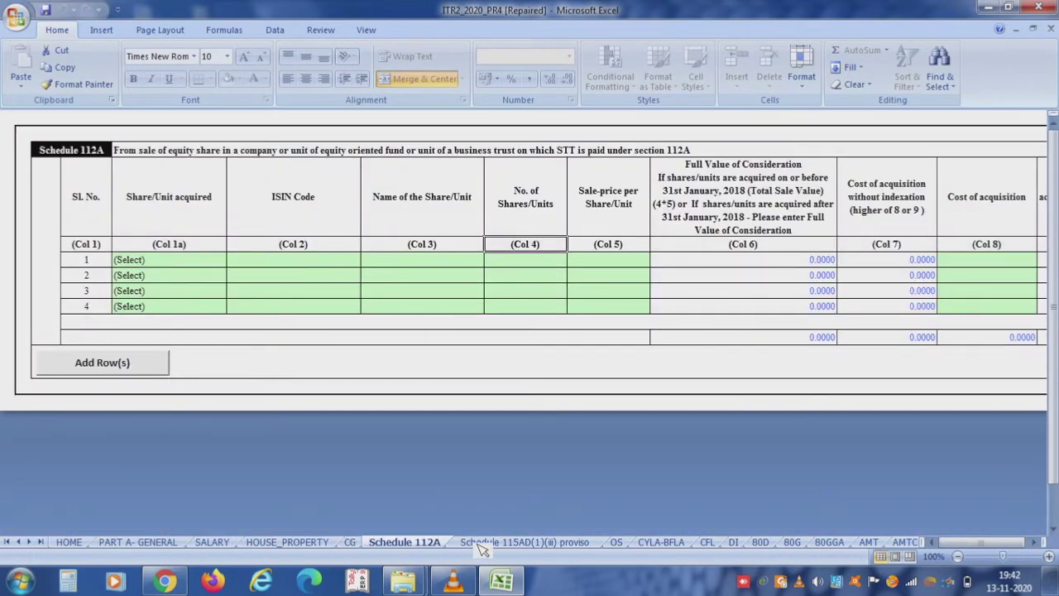
{"action": "left_click", "coordinate": [523, 545]}
{"action": "left_click", "coordinate": [617, 544]}
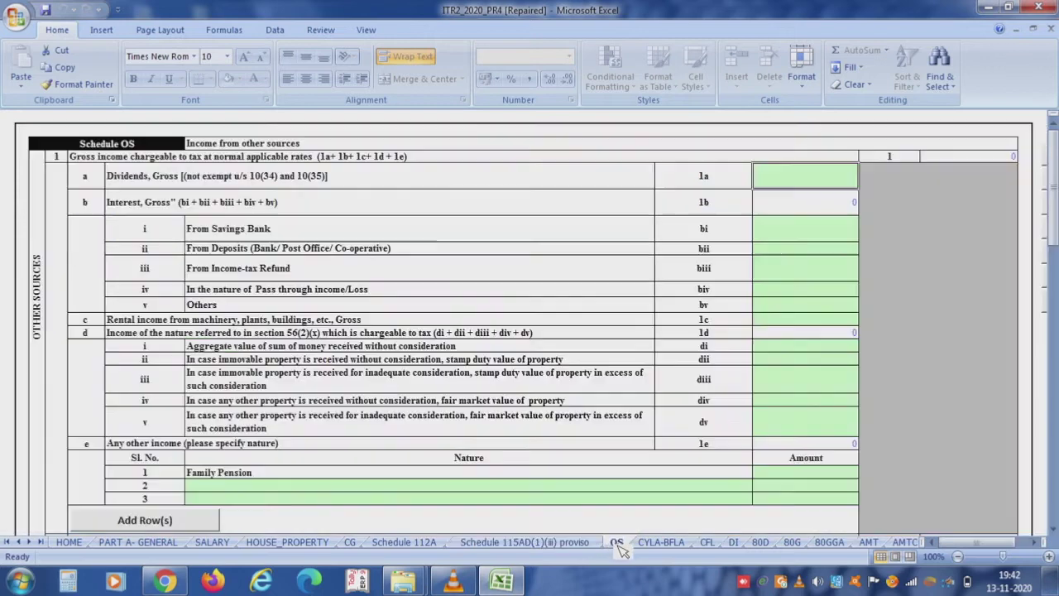
{"action": "left_click", "coordinate": [660, 545]}
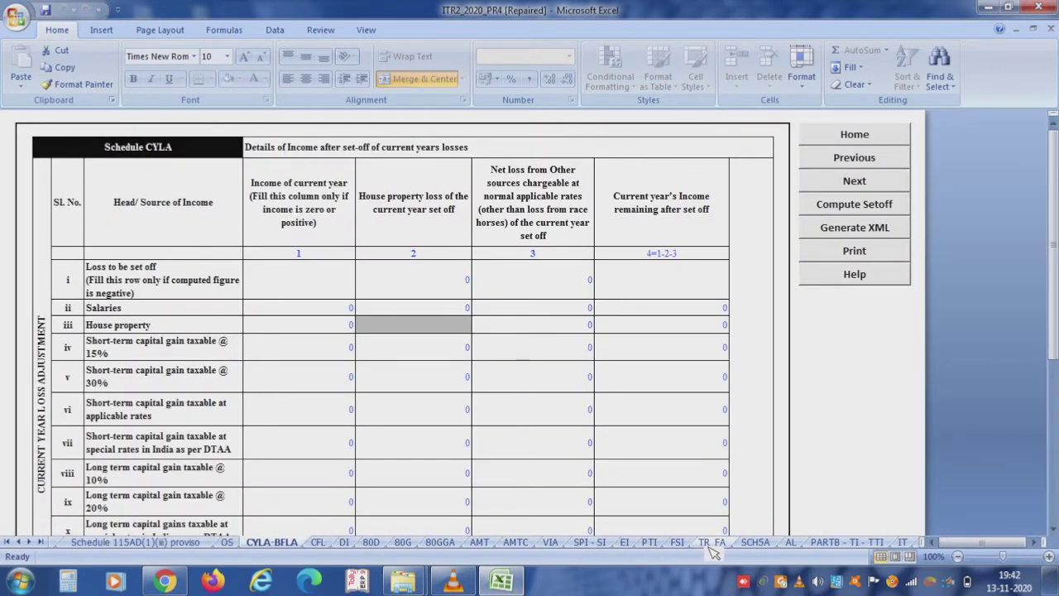
{"action": "left_click", "coordinate": [756, 544]}
{"action": "left_click", "coordinate": [791, 545]}
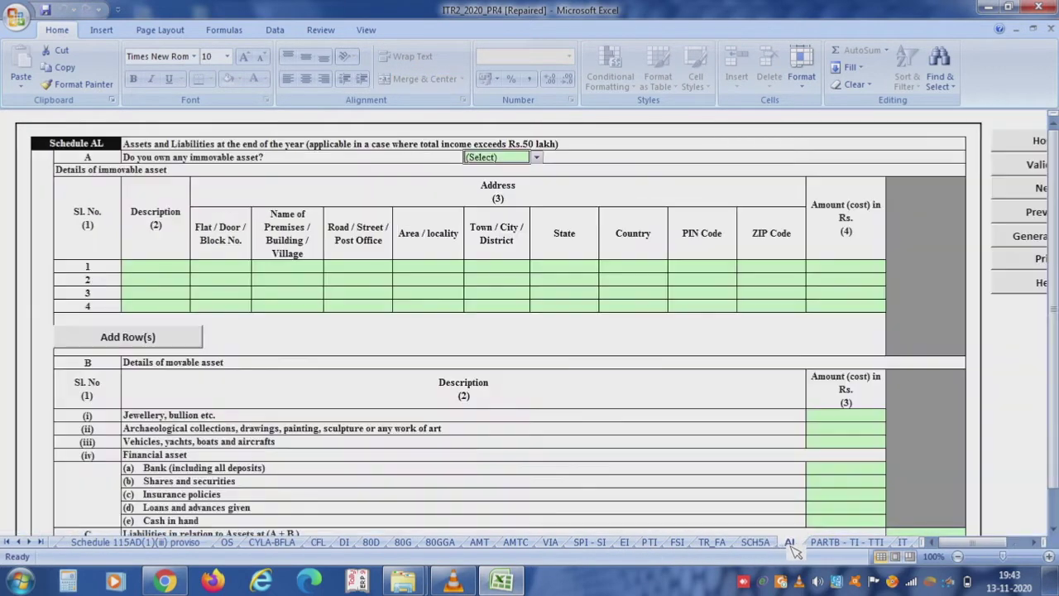
{"action": "left_click", "coordinate": [832, 545]}
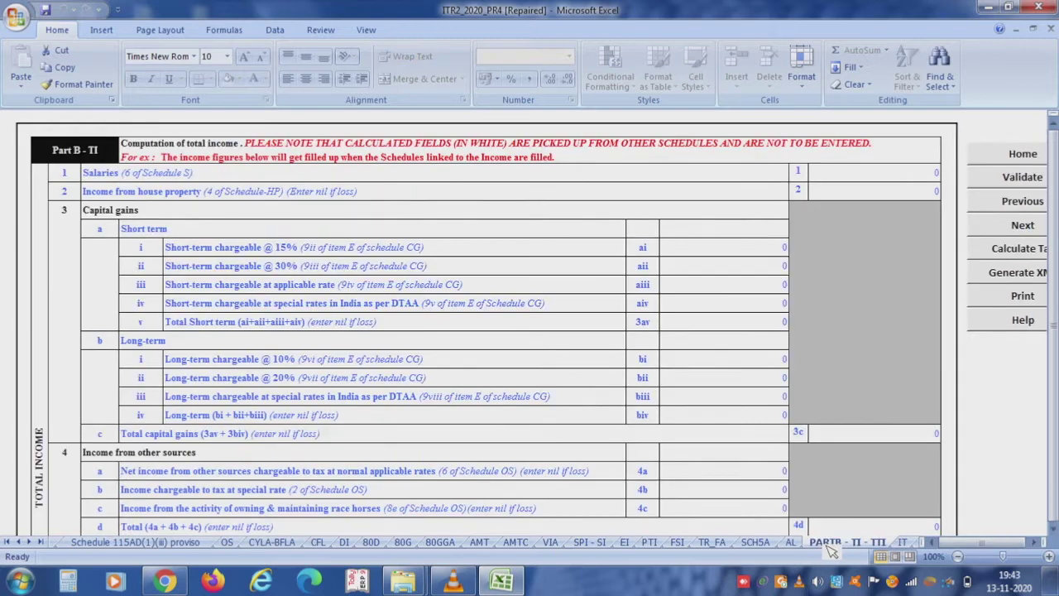
{"action": "left_click", "coordinate": [7, 542]}
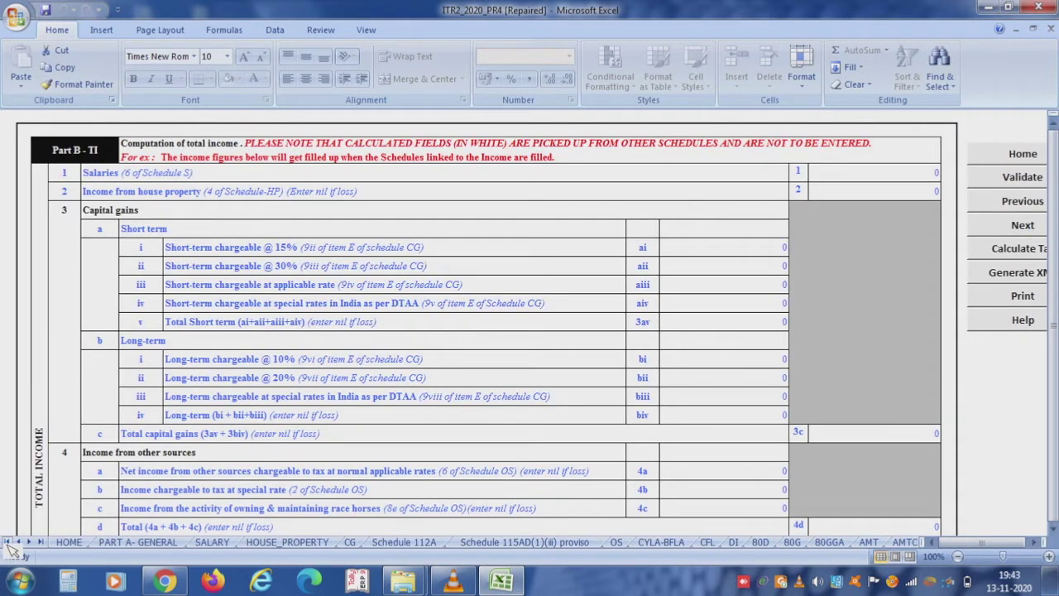
{"action": "left_click", "coordinate": [70, 543]}
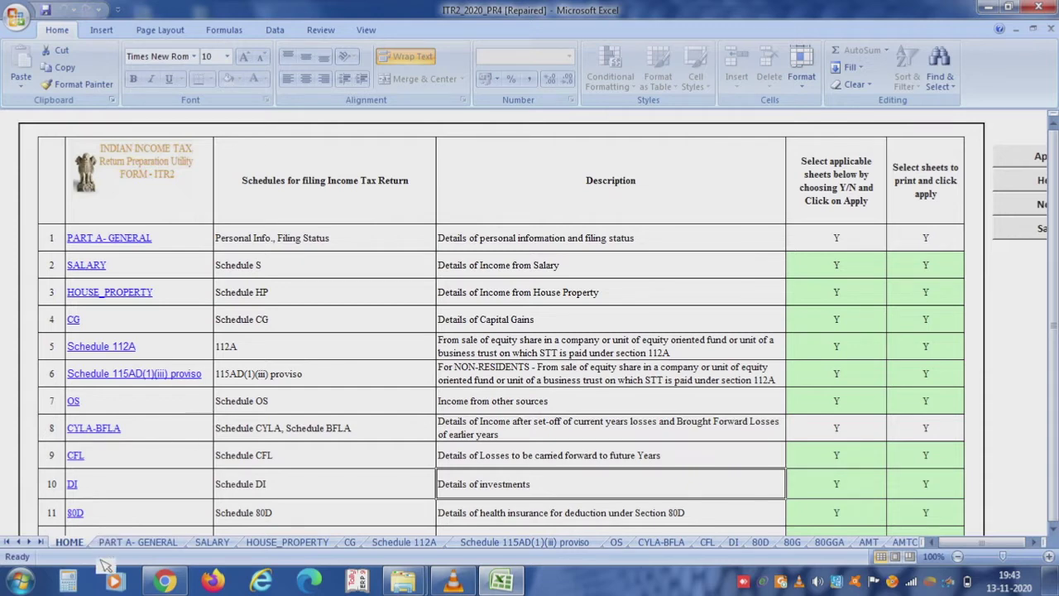
- Open the PART A- GENERAL sheet and review its name, PAN, address and date of birth fields
{"action": "left_click", "coordinate": [133, 543]}
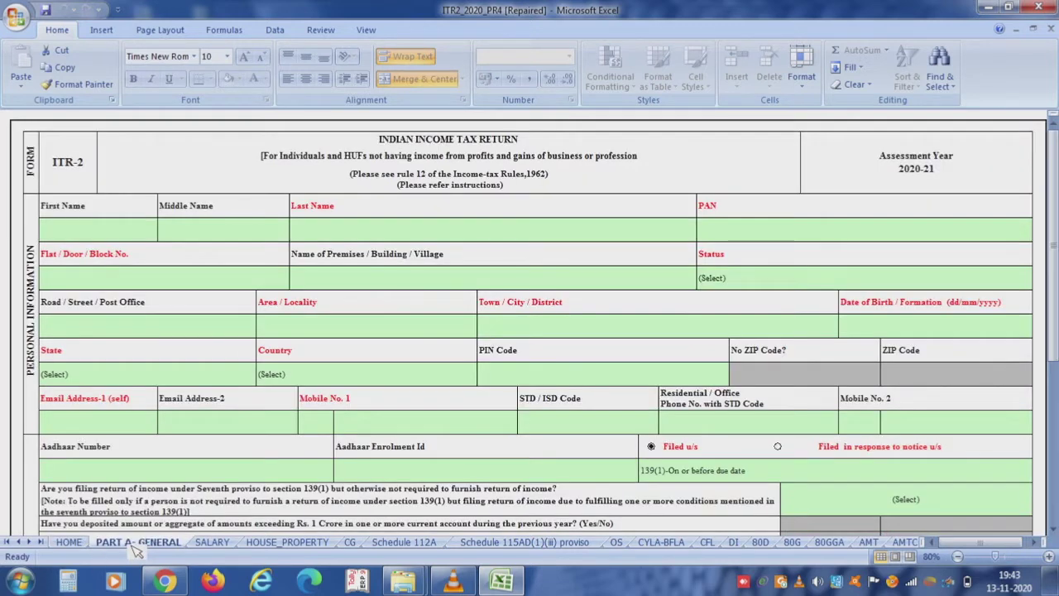
{"action": "left_click", "coordinate": [92, 231]}
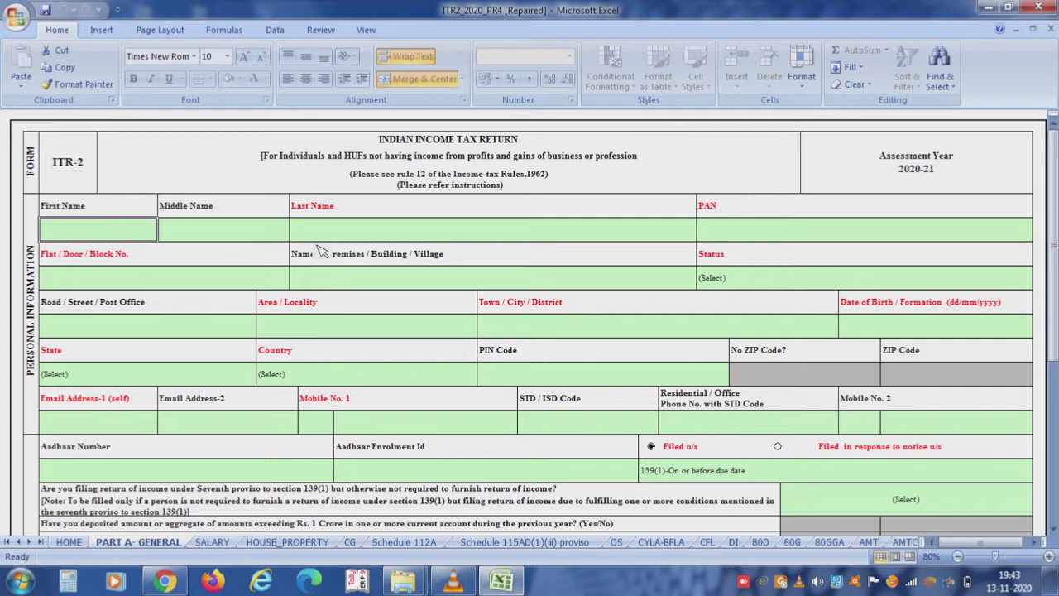
{"action": "left_click", "coordinate": [767, 239]}
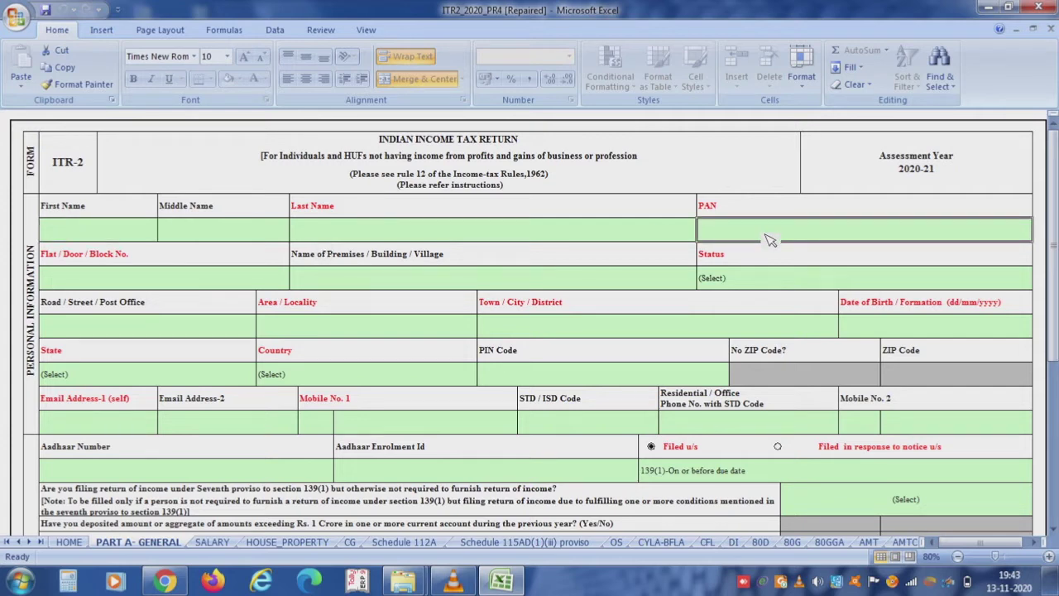
{"action": "left_click", "coordinate": [210, 287]}
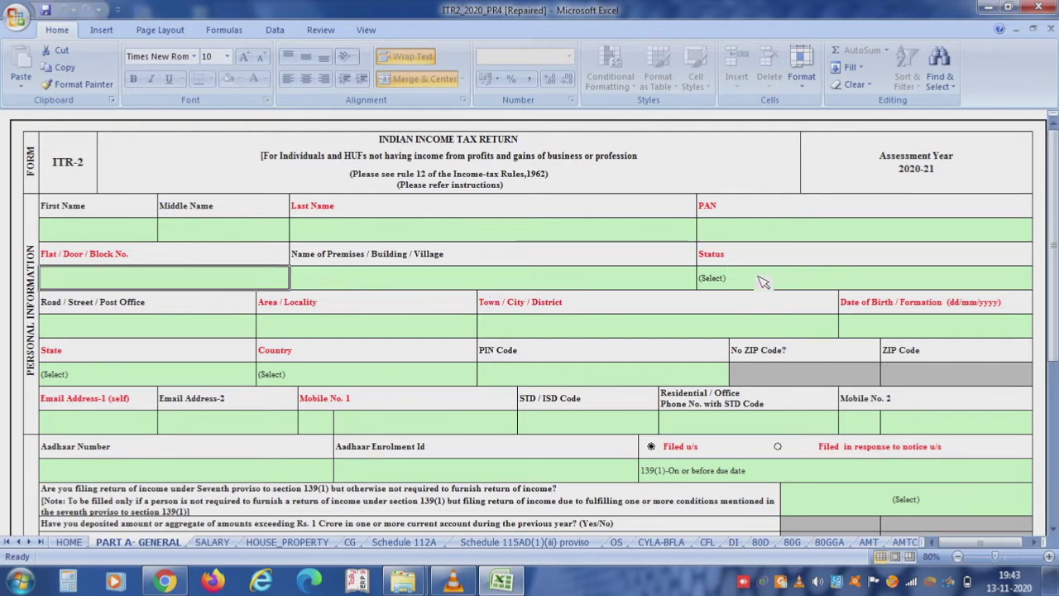
{"action": "left_click", "coordinate": [301, 334]}
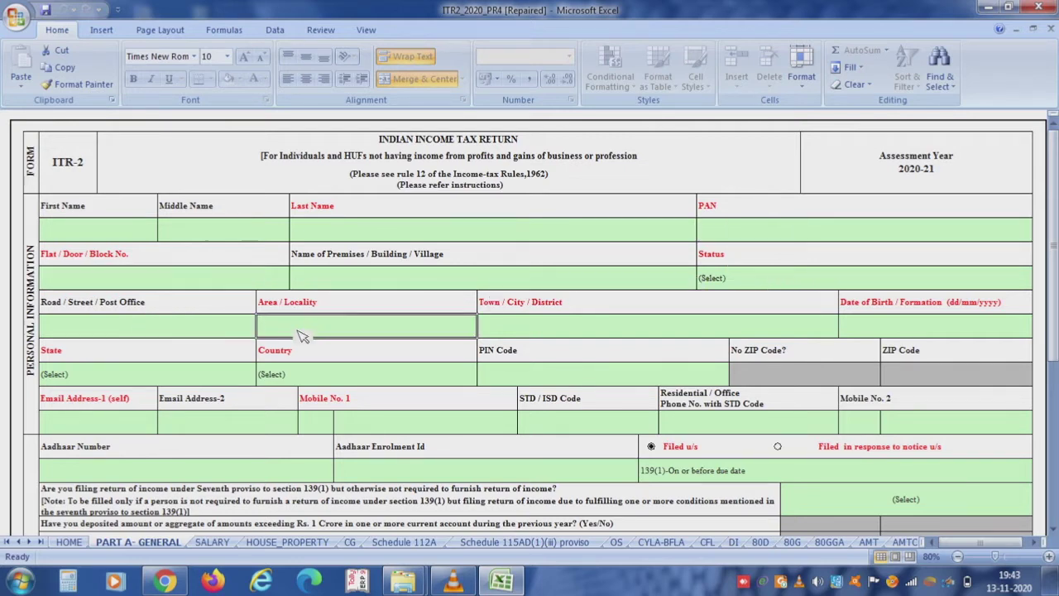
{"action": "left_click", "coordinate": [515, 334]}
{"action": "left_click", "coordinate": [925, 330]}
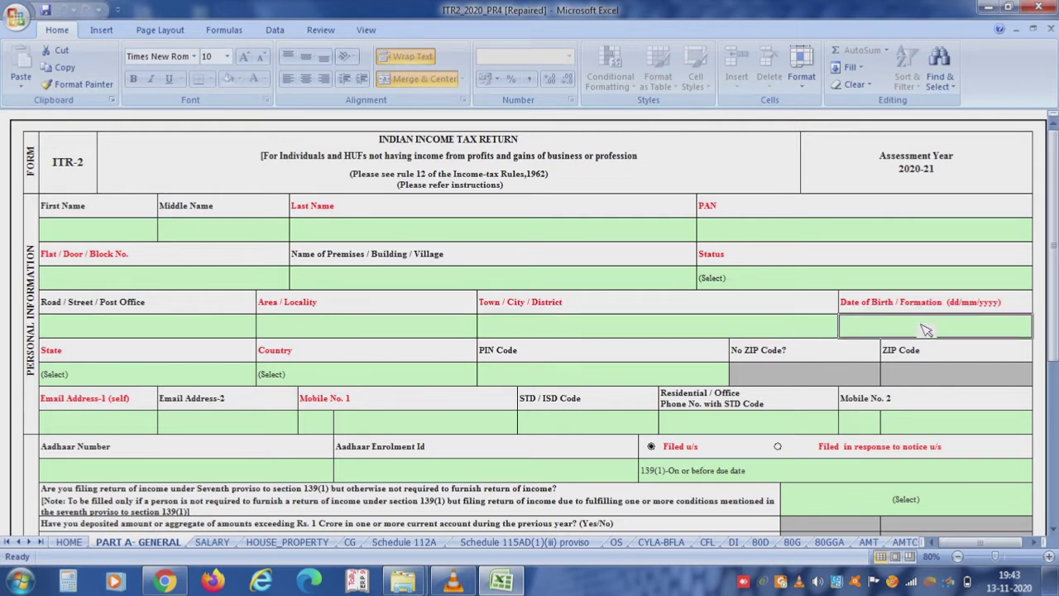
- Look through the choices offered for the State field without picking one
{"action": "left_click", "coordinate": [110, 381]}
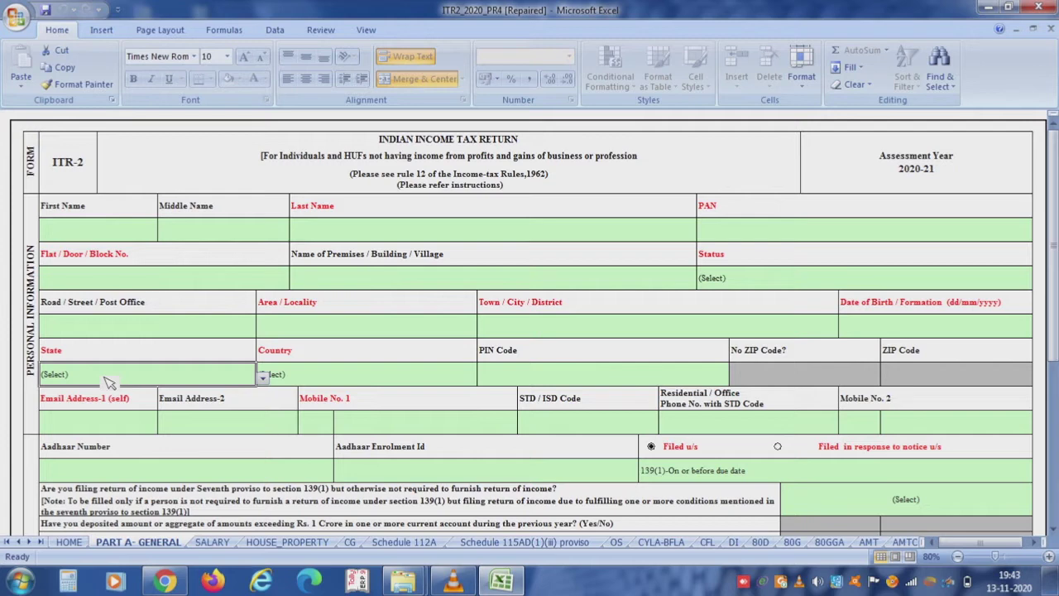
{"action": "left_click", "coordinate": [262, 377]}
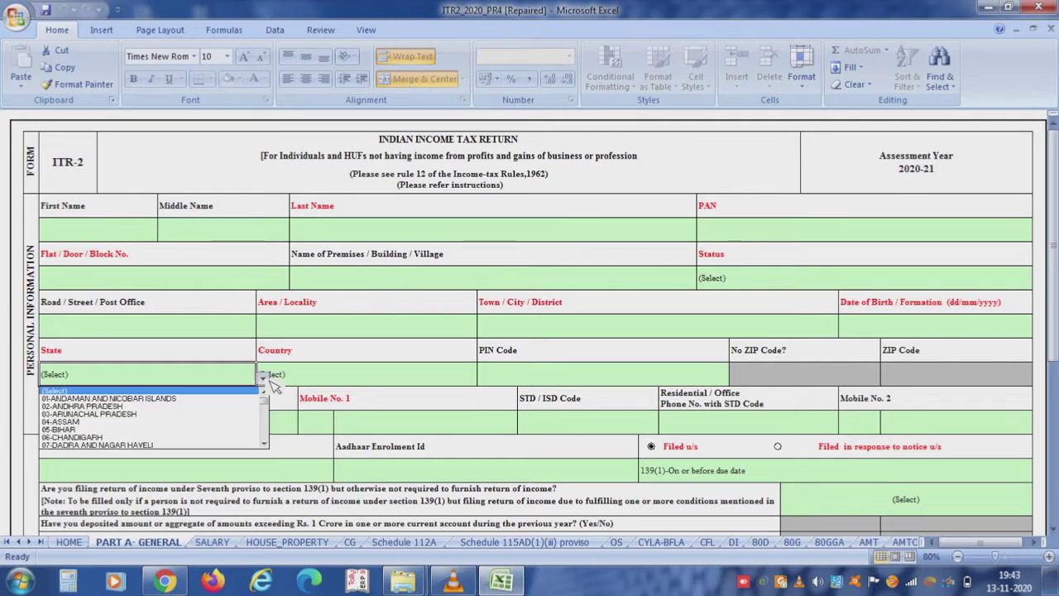
{"action": "key", "text": "Down"}
{"action": "key", "text": "Down"}
{"action": "key", "text": "Down"}
{"action": "key", "text": "Down"}
{"action": "key", "text": "Down"}
{"action": "key", "text": "Down"}
{"action": "key", "text": "Down"}
{"action": "key", "text": "Down"}
{"action": "key", "text": "Down"}
{"action": "key", "text": "Down"}
{"action": "key", "text": "Down"}
{"action": "key", "text": "Down"}
{"action": "key", "text": "Escape"}
- Look at the choices offered for the Country field without picking one, and go to the PIN Code field
{"action": "left_click", "coordinate": [343, 377]}
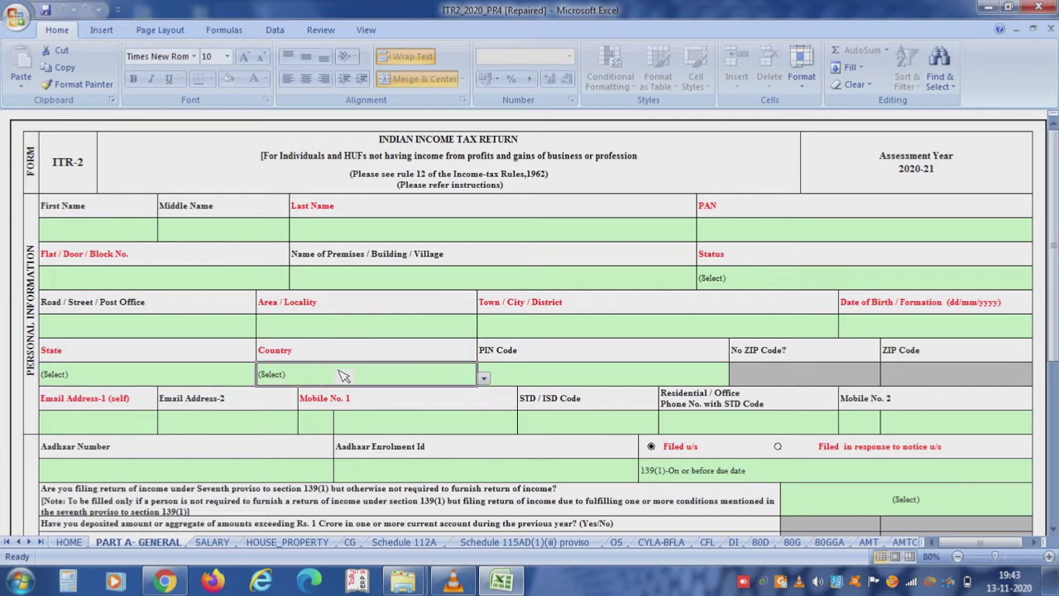
{"action": "left_click", "coordinate": [485, 379]}
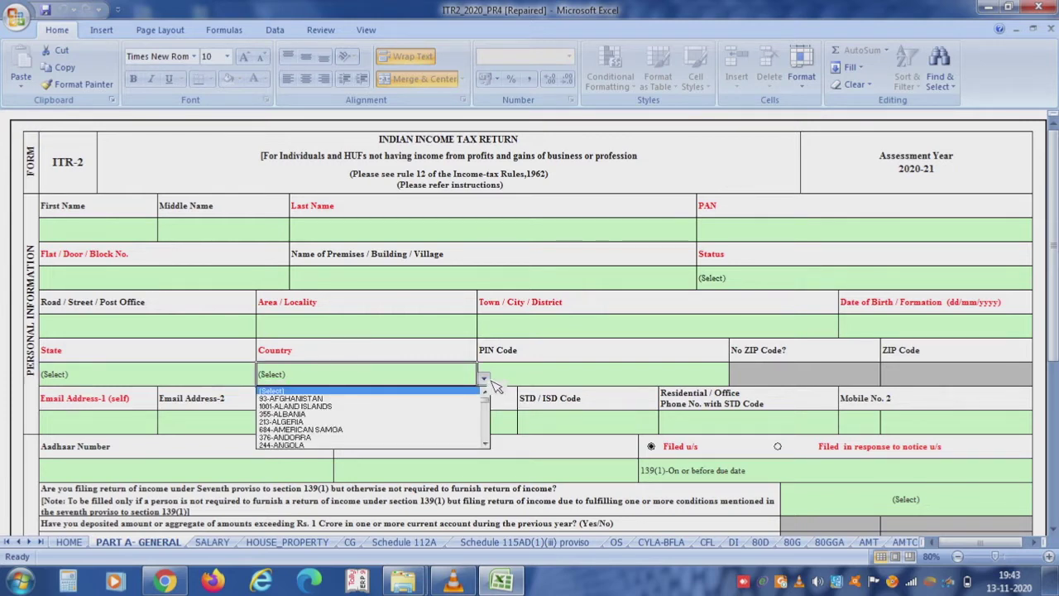
{"action": "left_click", "coordinate": [493, 382]}
{"action": "left_click", "coordinate": [539, 381]}
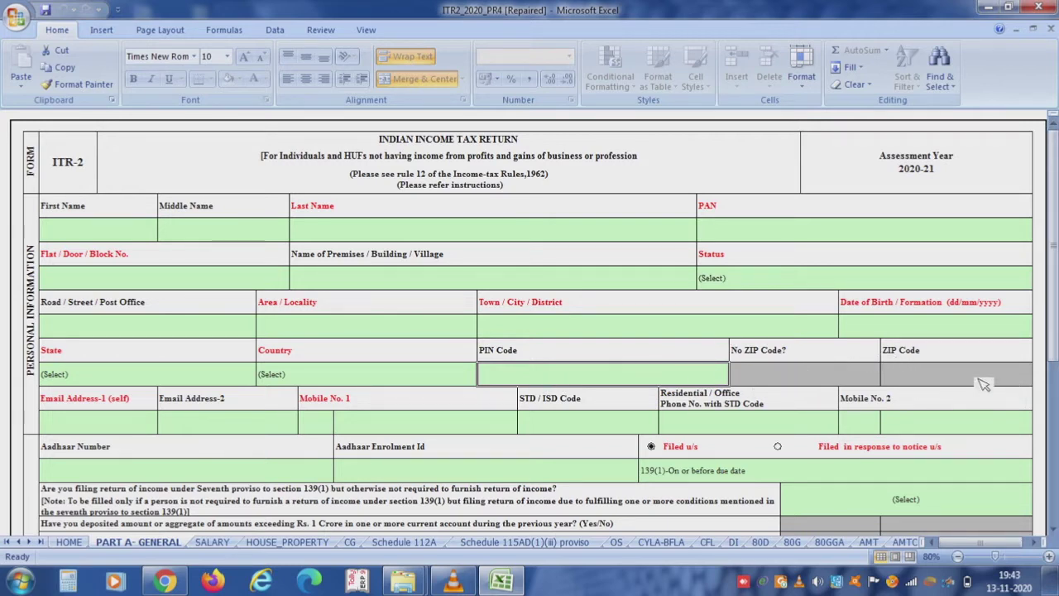
- Set the taxpayer's Status to Individual
{"action": "left_click_drag", "start_coordinate": [1053, 234], "coordinate": [1052, 308]}
{"action": "left_click", "coordinate": [782, 217]}
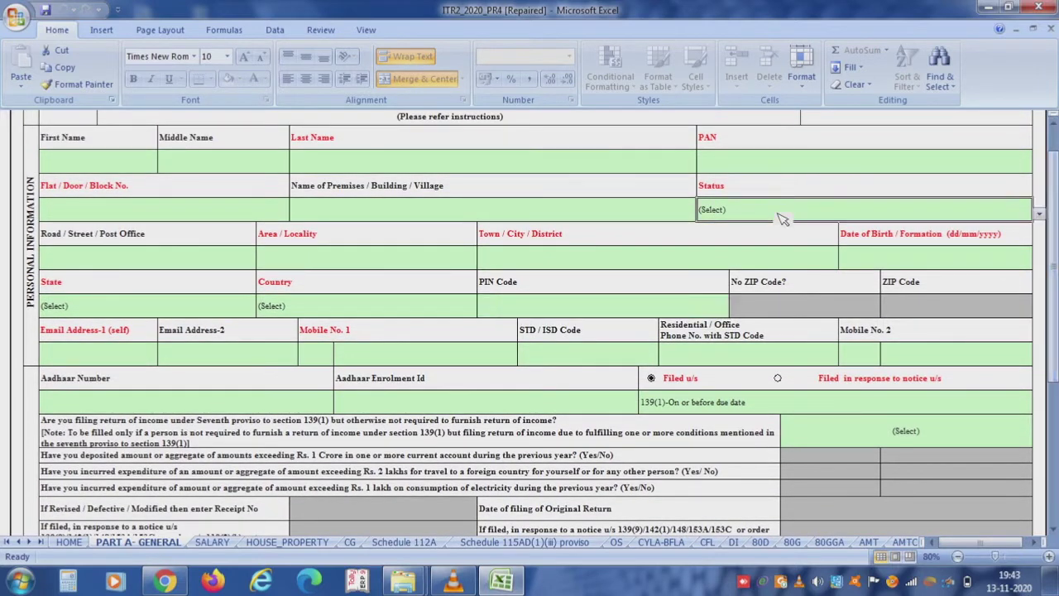
{"action": "left_click", "coordinate": [1039, 214]}
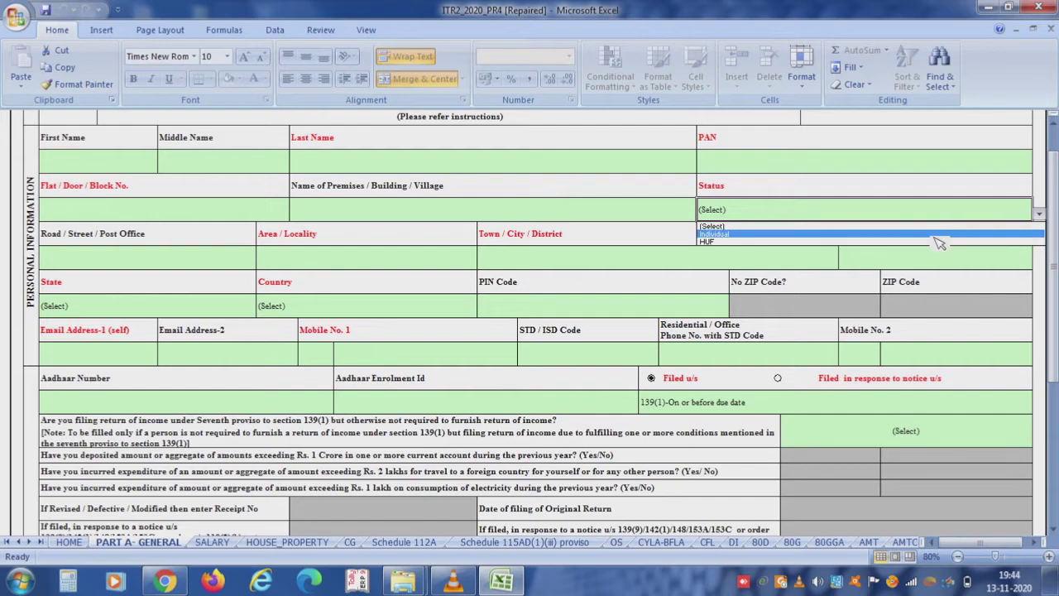
{"action": "left_click", "coordinate": [939, 235]}
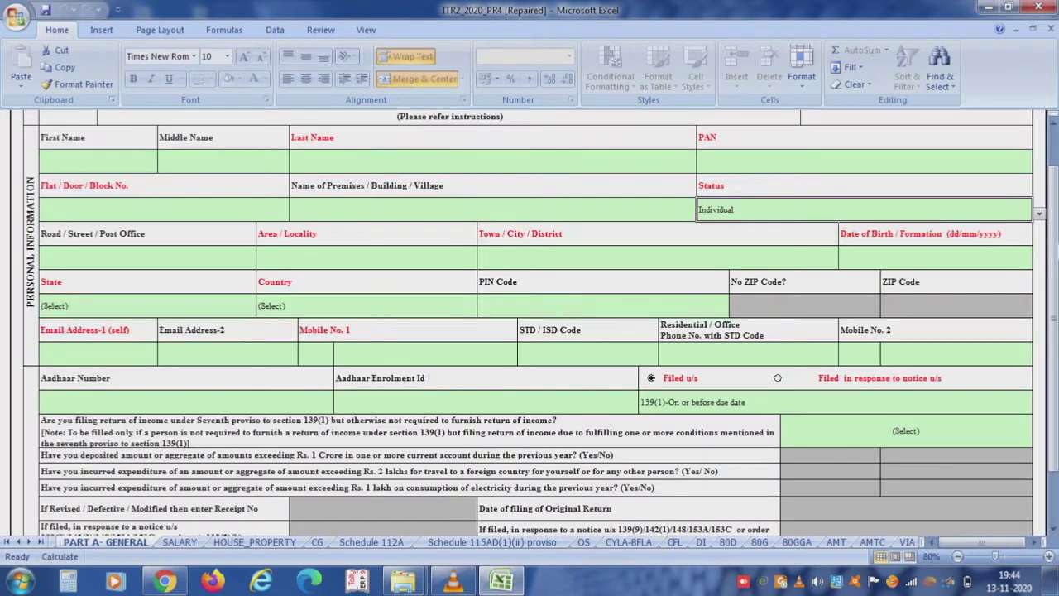
- Review the email address, mobile number, Aadhaar Number and Aadhaar Enrolment Id fields
{"action": "scroll", "coordinate": [530, 323], "scroll_direction": "up", "scroll_amount": 2}
{"action": "left_click_drag", "start_coordinate": [1054, 165], "coordinate": [1053, 241]}
{"action": "left_click", "coordinate": [82, 198]}
{"action": "left_click", "coordinate": [380, 198]}
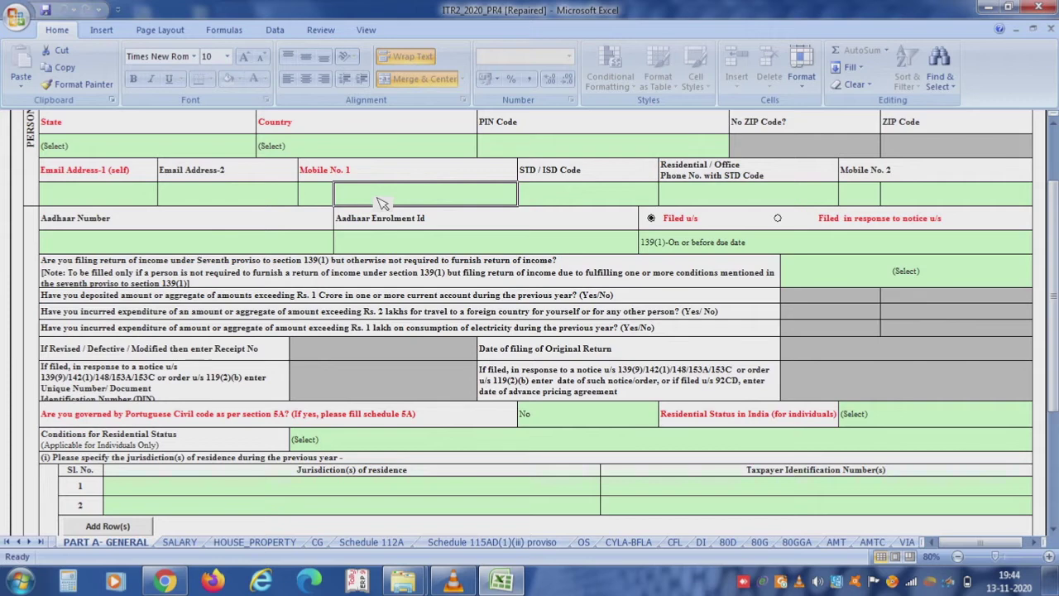
{"action": "left_click", "coordinate": [162, 248]}
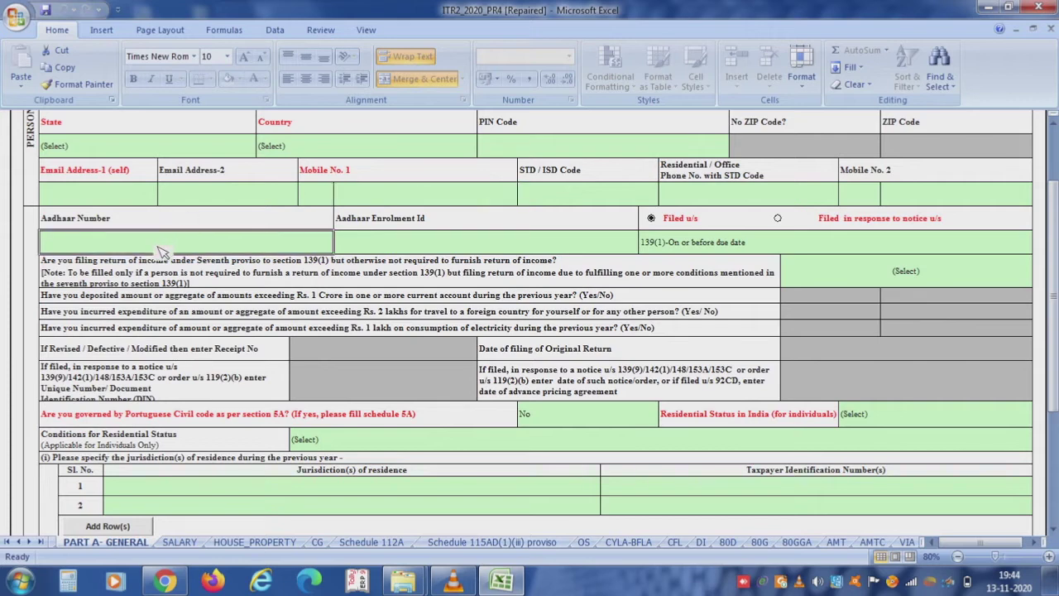
{"action": "left_click", "coordinate": [407, 248]}
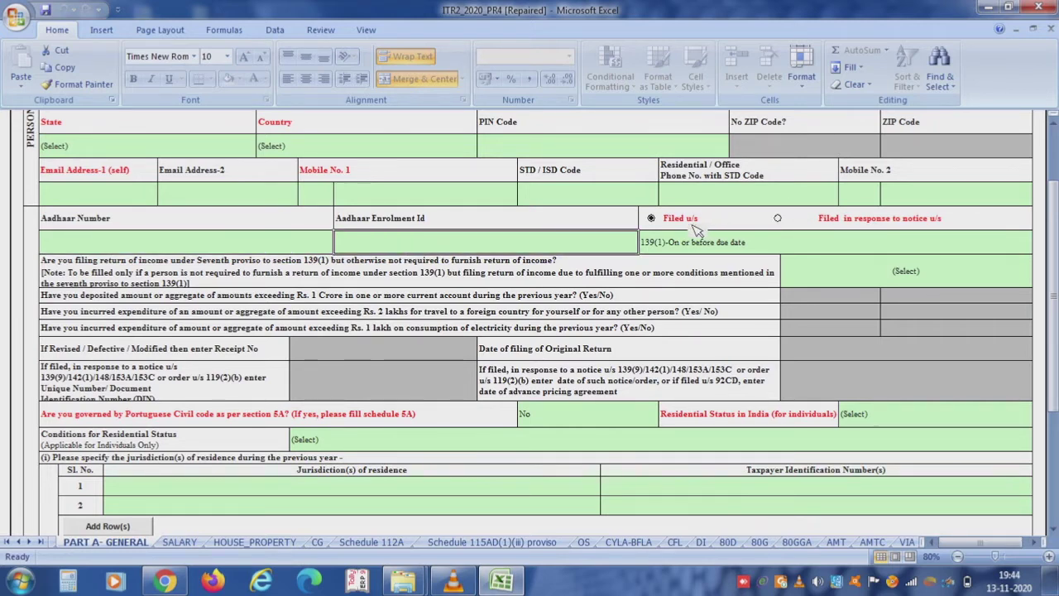
- Examine the return sections offered under Filed u/s and keep 139(1)-On or before due date
{"action": "left_click", "coordinate": [700, 250]}
{"action": "key", "text": "alt+Down"}
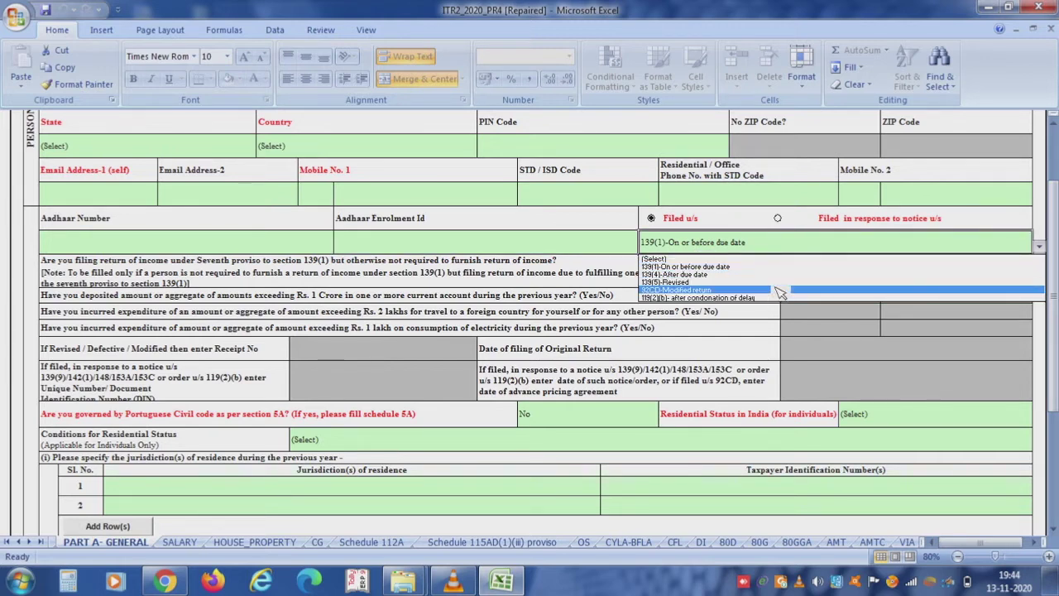
{"action": "left_click", "coordinate": [747, 250]}
- Read the seventh proviso question and its conditions on current account deposits, foreign travel and electricity expenditure
{"action": "left_click_drag", "start_coordinate": [1053, 264], "coordinate": [1053, 273]}
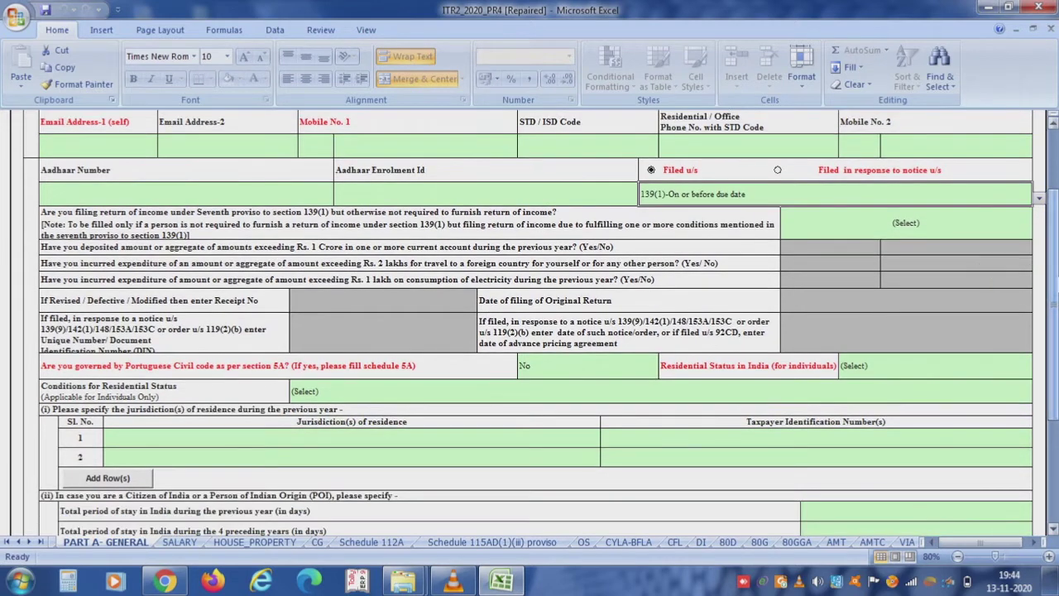
{"action": "left_click", "coordinate": [119, 228]}
{"action": "left_click", "coordinate": [144, 212]}
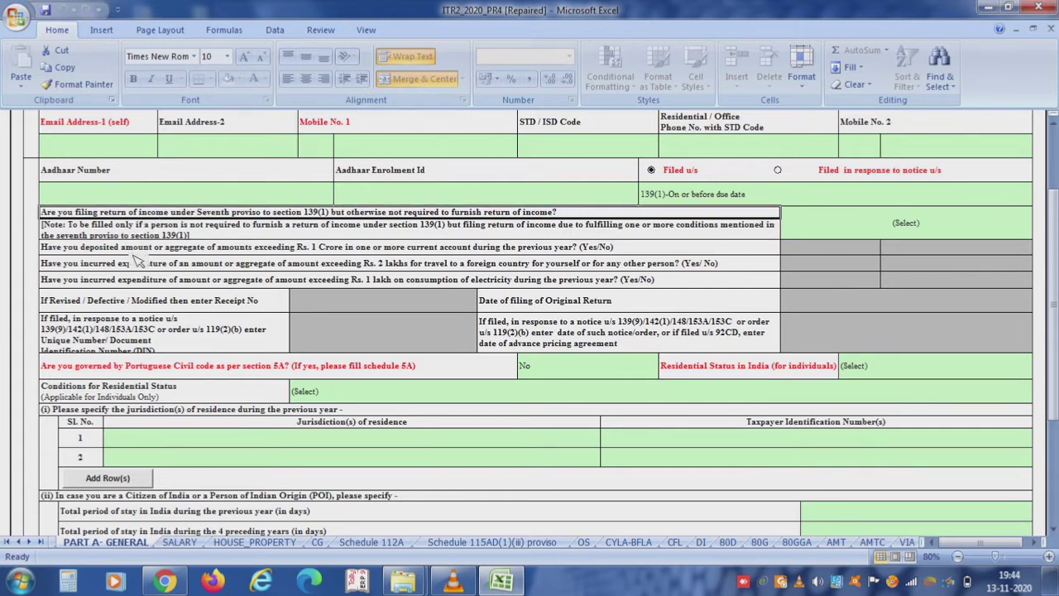
{"action": "left_click", "coordinate": [138, 251]}
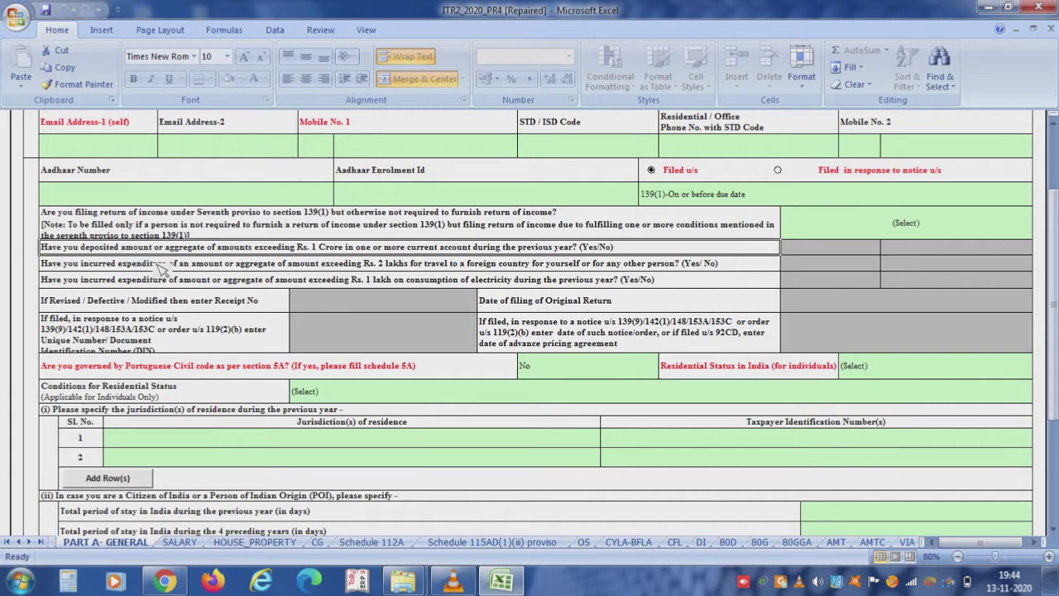
{"action": "key", "text": "Down"}
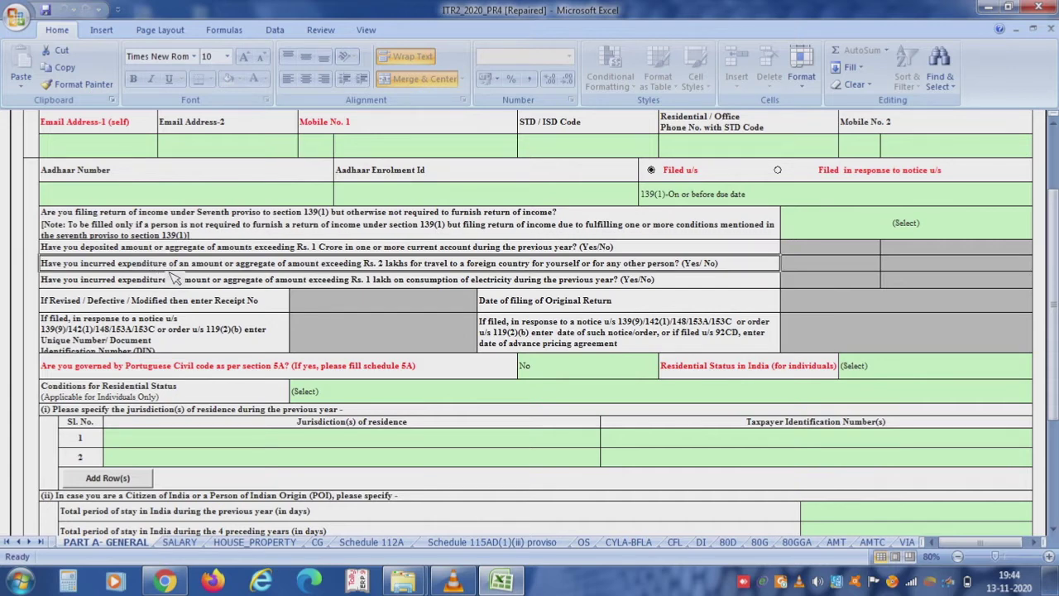
{"action": "key", "text": "Down"}
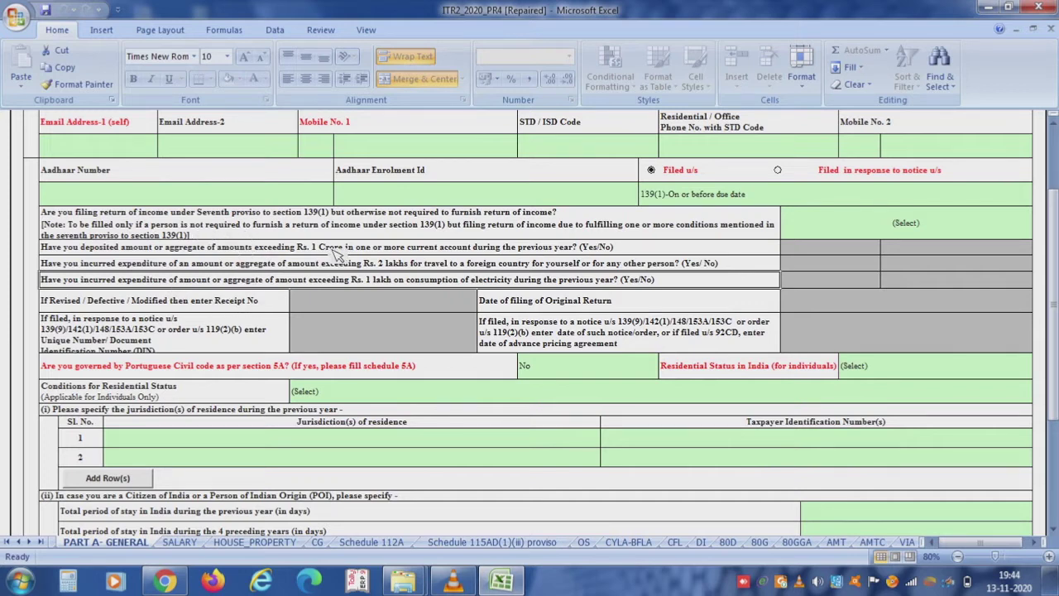
- Answer No to filing the return under the Seventh proviso to section 139(1)
{"action": "left_click", "coordinate": [832, 229]}
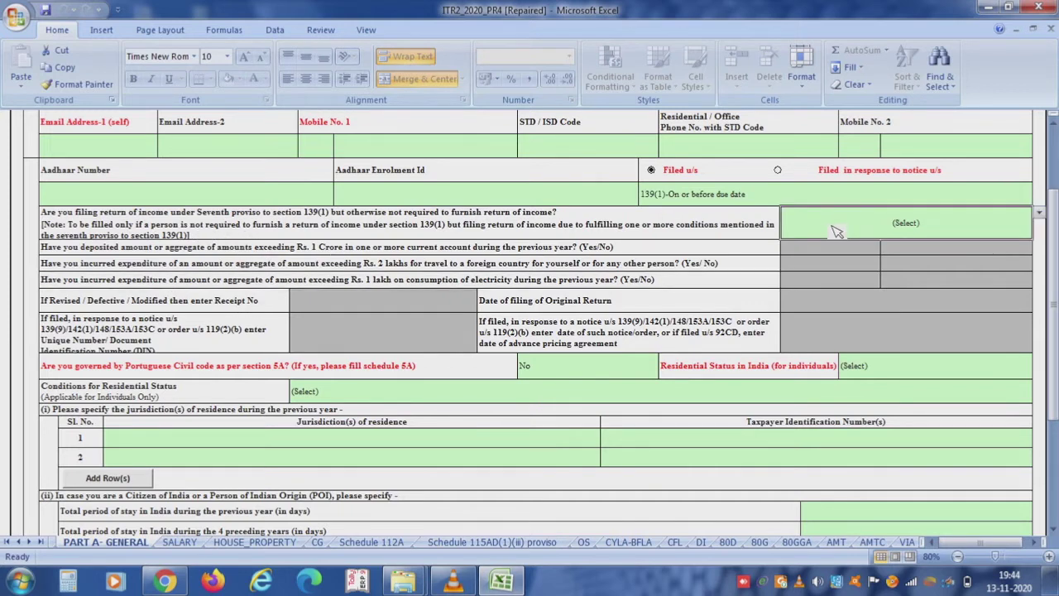
{"action": "left_click", "coordinate": [1041, 213]}
{"action": "left_click", "coordinate": [958, 245]}
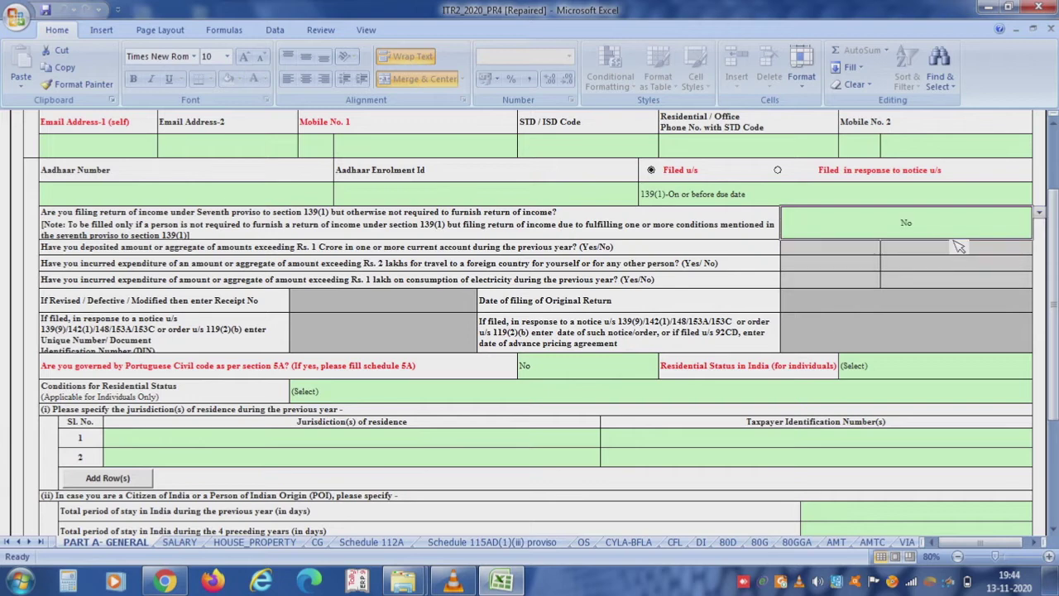
{"action": "scroll", "coordinate": [1047, 292], "scroll_direction": "down", "scroll_amount": 1}
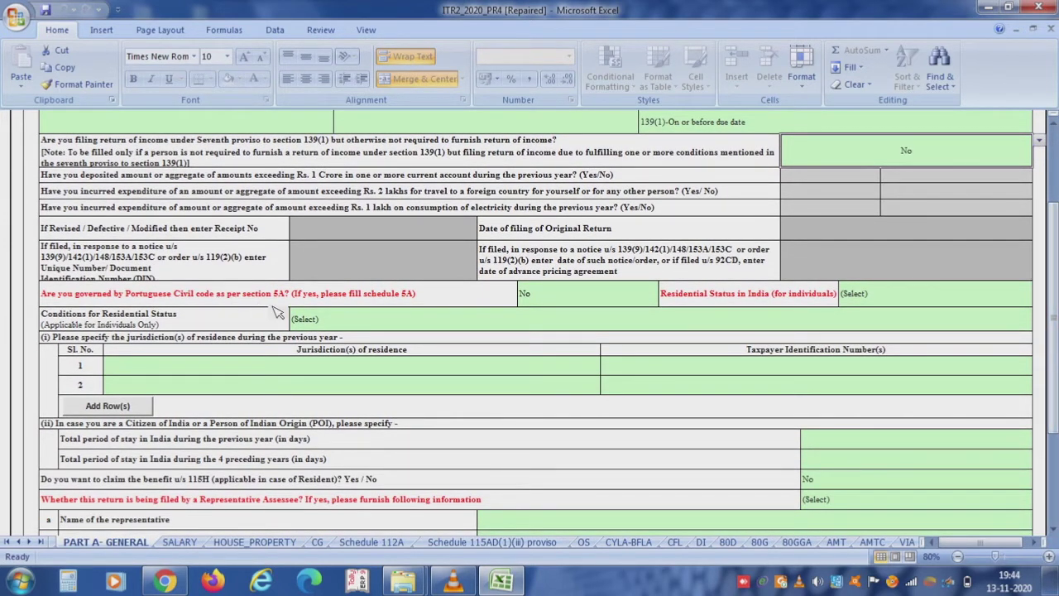
- Set the Residential Status to RES-Resident with the condition of being in India for 182 days or more during the previous year
{"action": "left_click", "coordinate": [865, 299]}
{"action": "left_click", "coordinate": [1039, 299]}
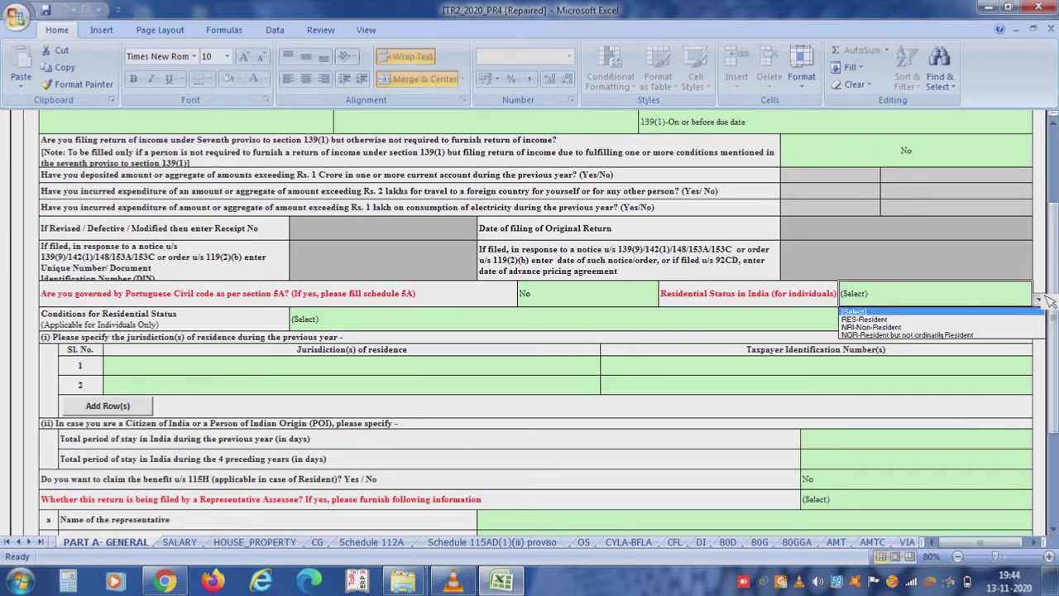
{"action": "left_click", "coordinate": [977, 319]}
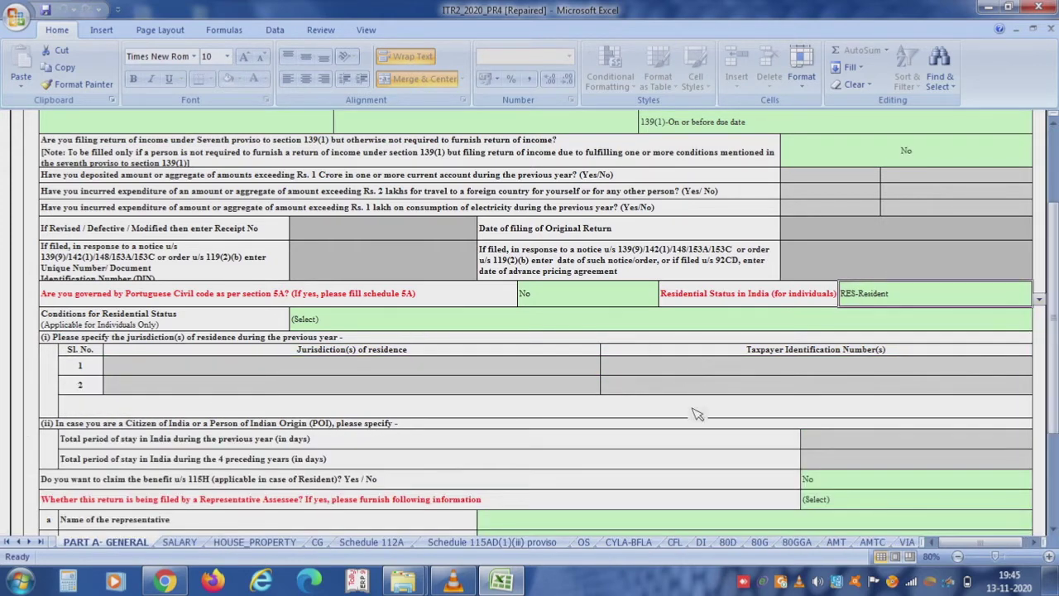
{"action": "left_click", "coordinate": [424, 325]}
{"action": "left_click", "coordinate": [1040, 321]}
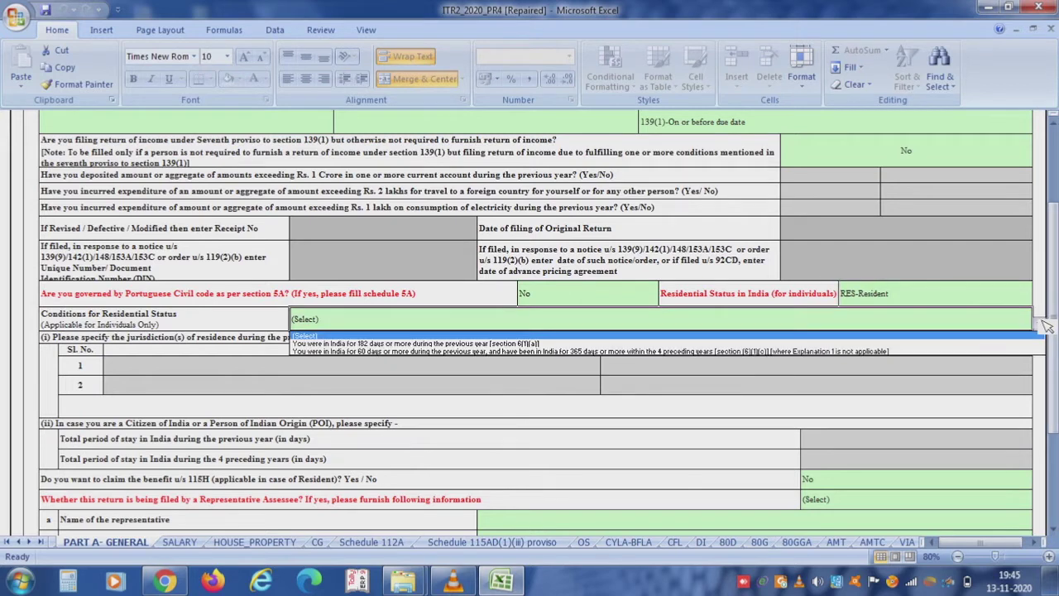
{"action": "left_click", "coordinate": [651, 346]}
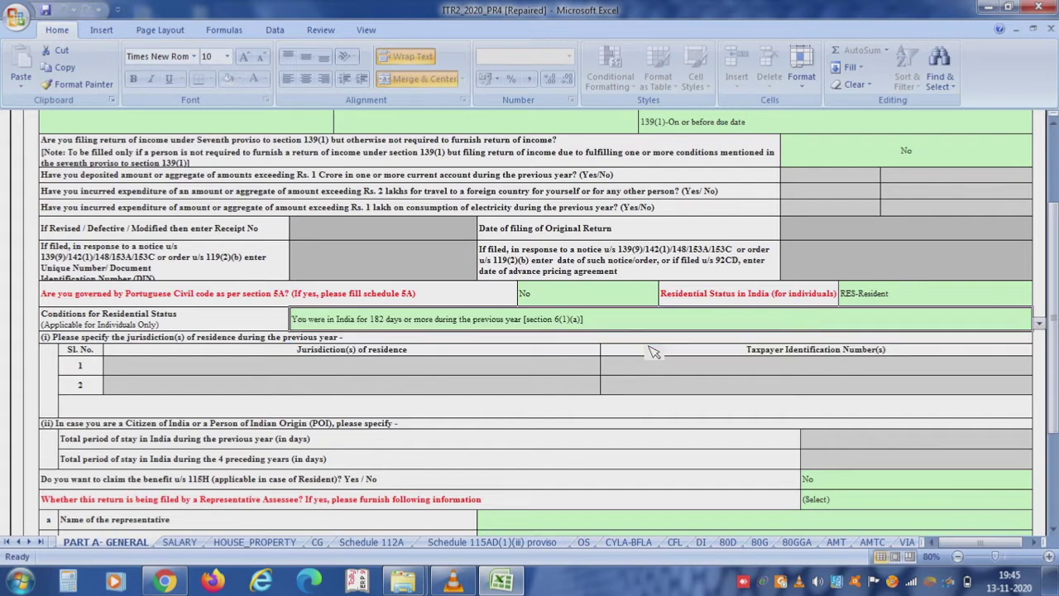
- Read through the section 115H benefit, Representative Assessee, company directorship and unlisted shares questions of PART A- GENERAL
{"action": "left_click_drag", "start_coordinate": [1053, 324], "coordinate": [1054, 328]}
{"action": "left_click_drag", "start_coordinate": [1057, 365], "coordinate": [1057, 403]}
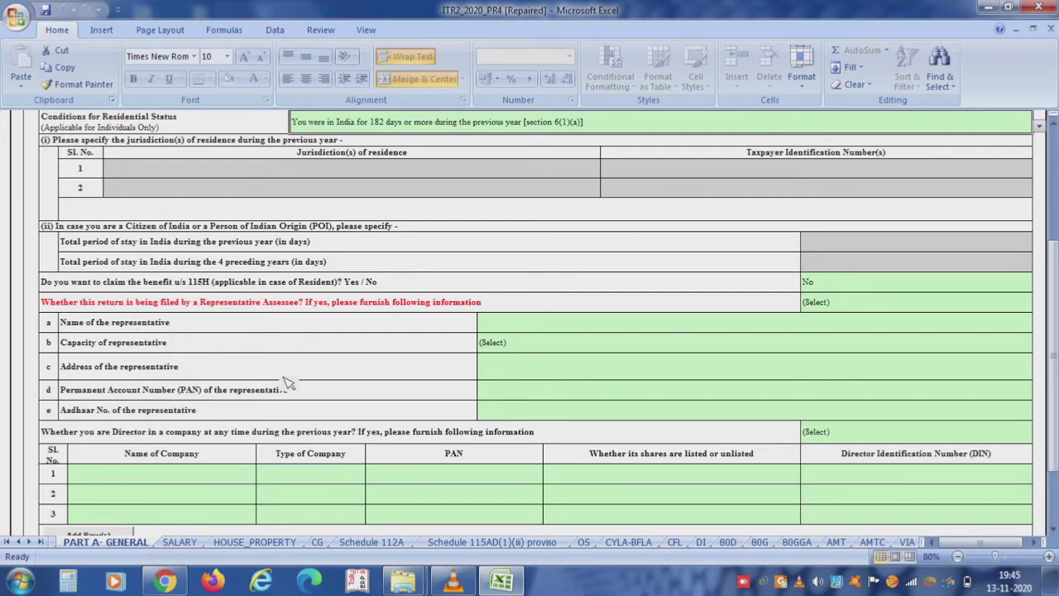
{"action": "left_click_drag", "start_coordinate": [1054, 325], "coordinate": [1054, 331]}
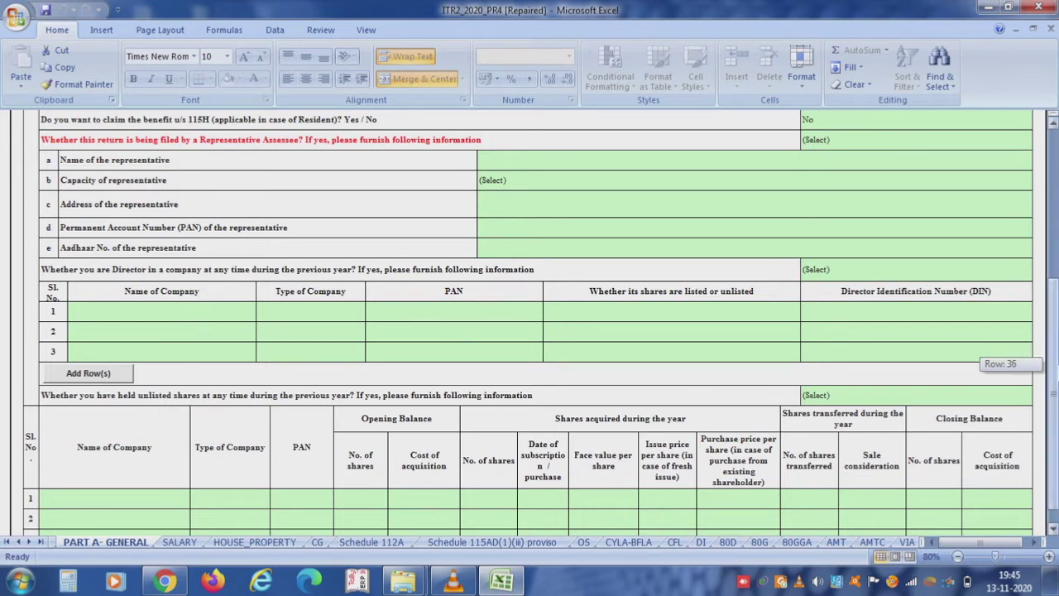
{"action": "scroll", "coordinate": [1009, 366], "scroll_direction": "down", "scroll_amount": 1}
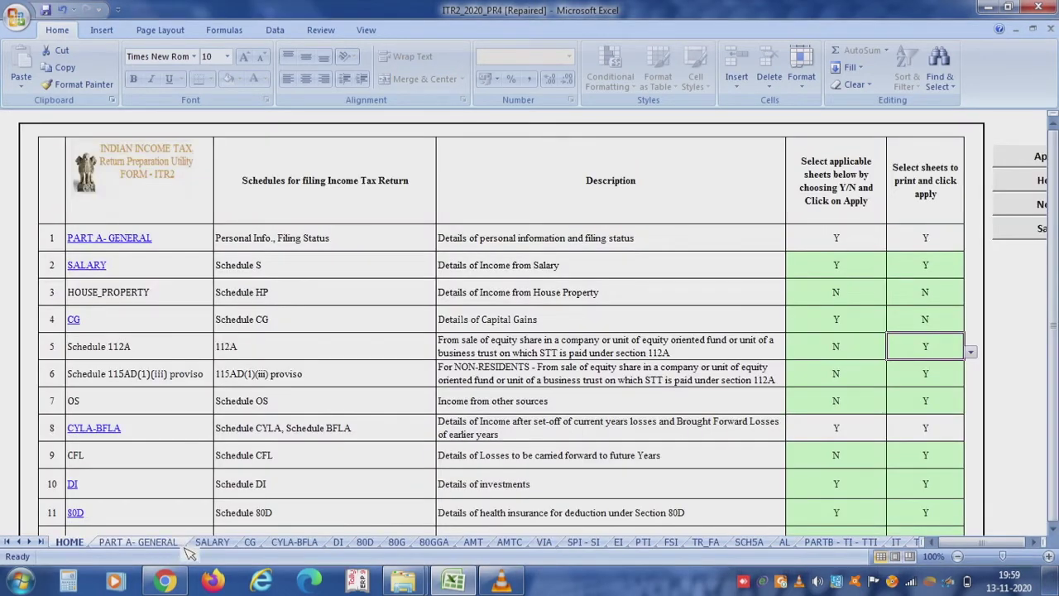
- On the SALARY sheet, clear the Basic Salary and House Rent Allowance amounts under section 17(1)
{"action": "left_click", "coordinate": [213, 543]}
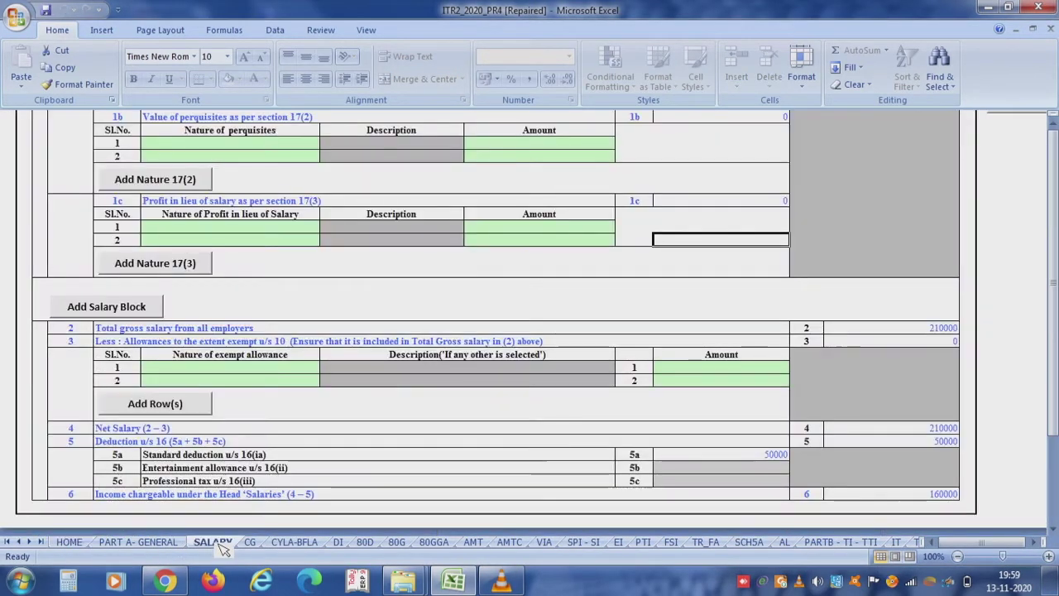
{"action": "left_click_drag", "start_coordinate": [1051, 360], "coordinate": [1051, 207]}
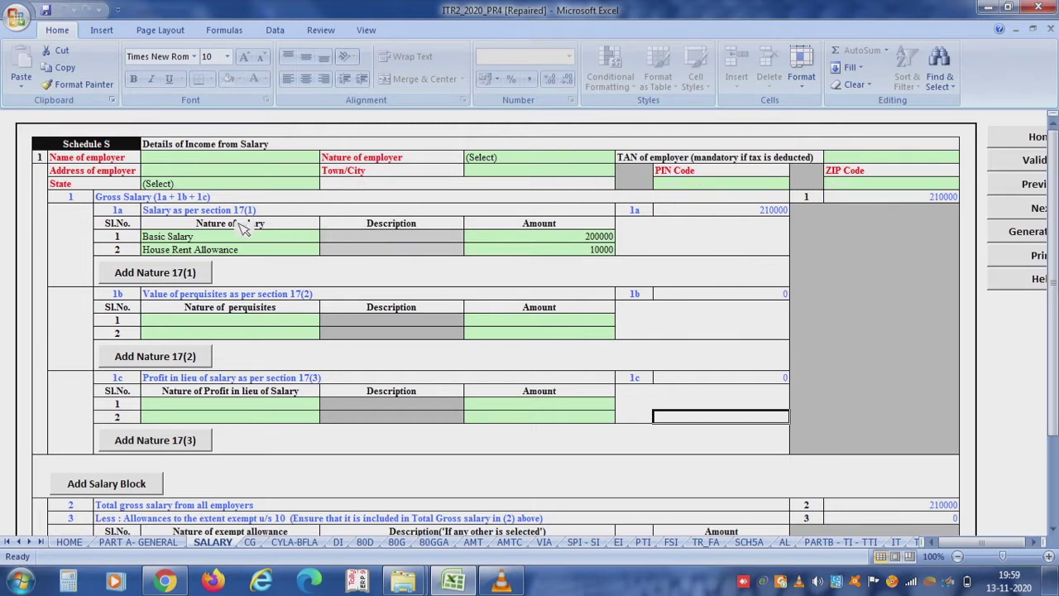
{"action": "left_click", "coordinate": [262, 241]}
{"action": "left_click", "coordinate": [601, 238]}
{"action": "key", "text": "Delete"}
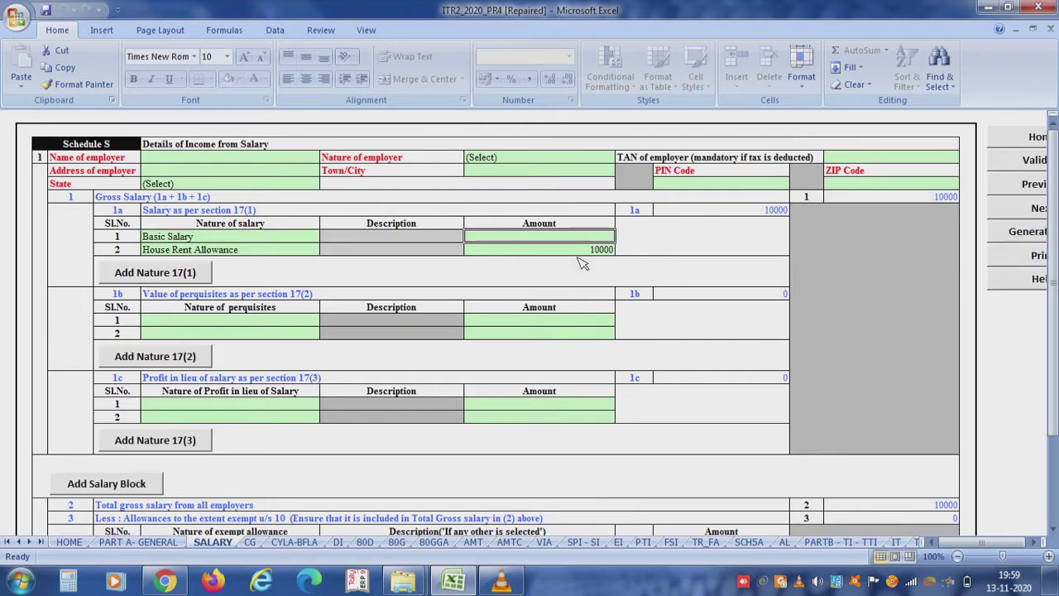
{"action": "left_click", "coordinate": [583, 251]}
{"action": "key", "text": "Delete"}
- Enter 200000 for Basic Salary and 10000 for House Rent Allowance, and check the income chargeable under Salaries
{"action": "left_click", "coordinate": [580, 239]}
{"action": "type", "text": "200000"}
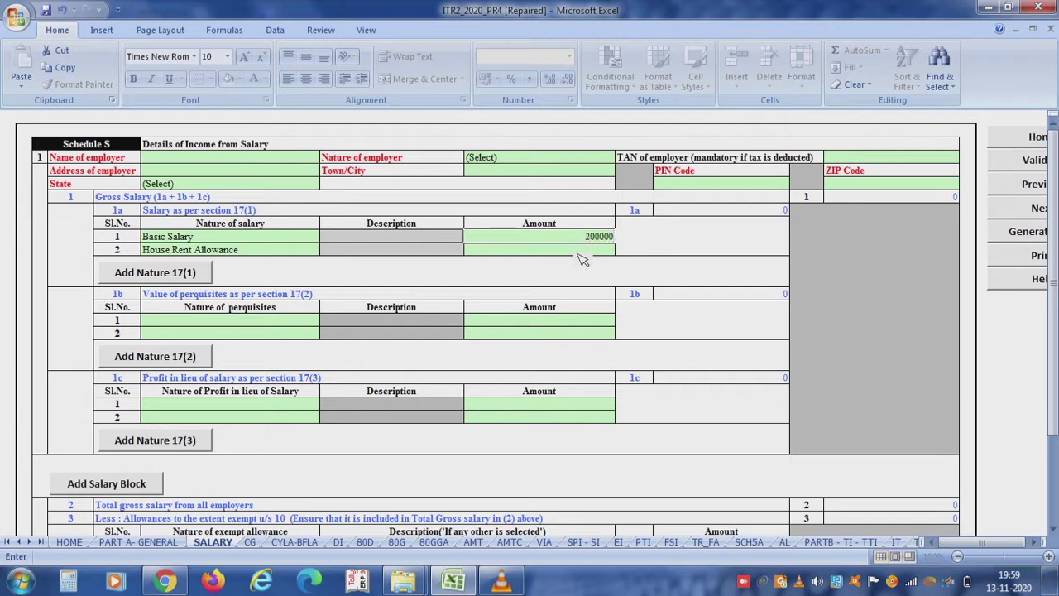
{"action": "key", "text": "Return"}
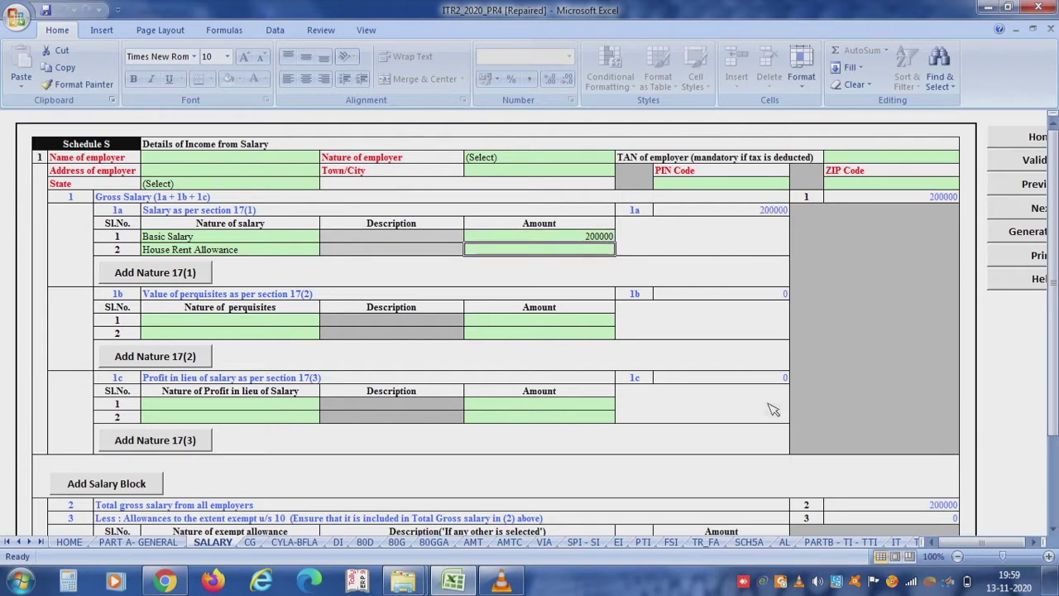
{"action": "type", "text": "10000"}
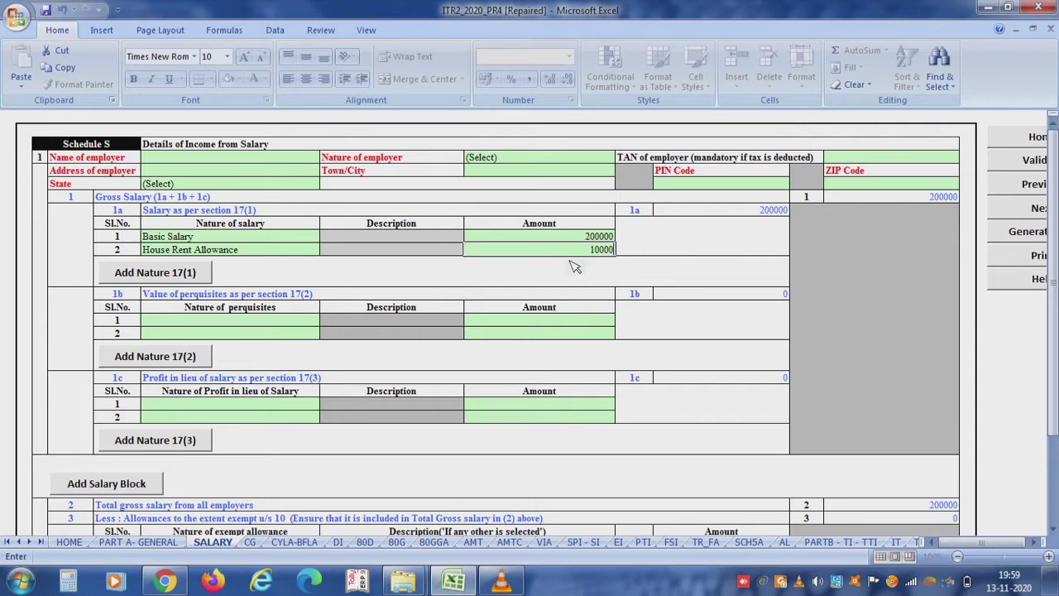
{"action": "key", "text": "Return"}
{"action": "left_click_drag", "start_coordinate": [1054, 250], "coordinate": [1054, 356]}
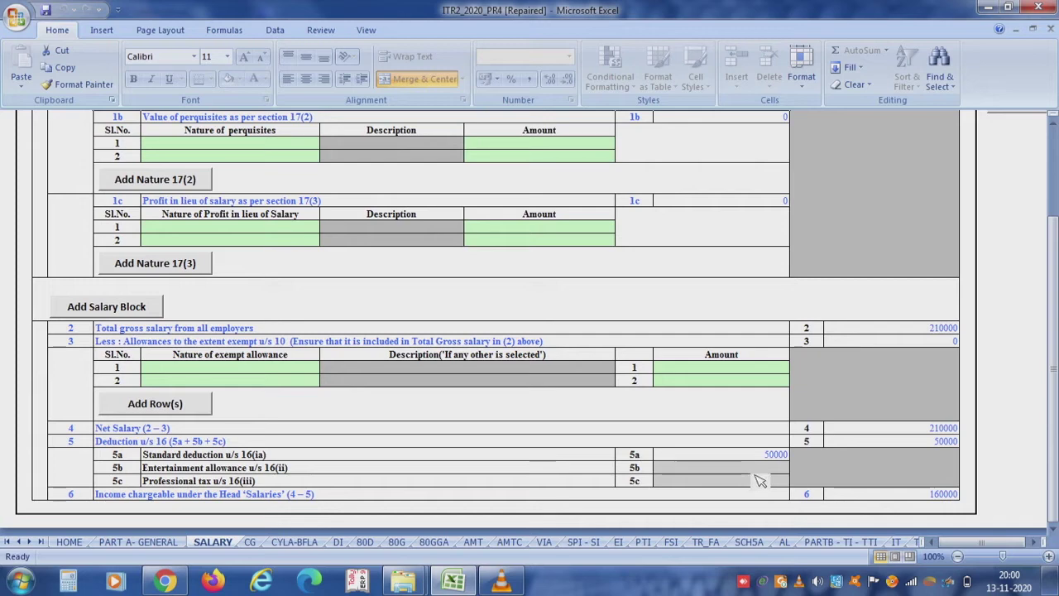
{"action": "left_click", "coordinate": [902, 507]}
- Add a third nature of salary under section 17(1) as Conveyance Allowance with an amount of 45555
{"action": "left_click_drag", "start_coordinate": [1053, 497], "coordinate": [1053, 432]}
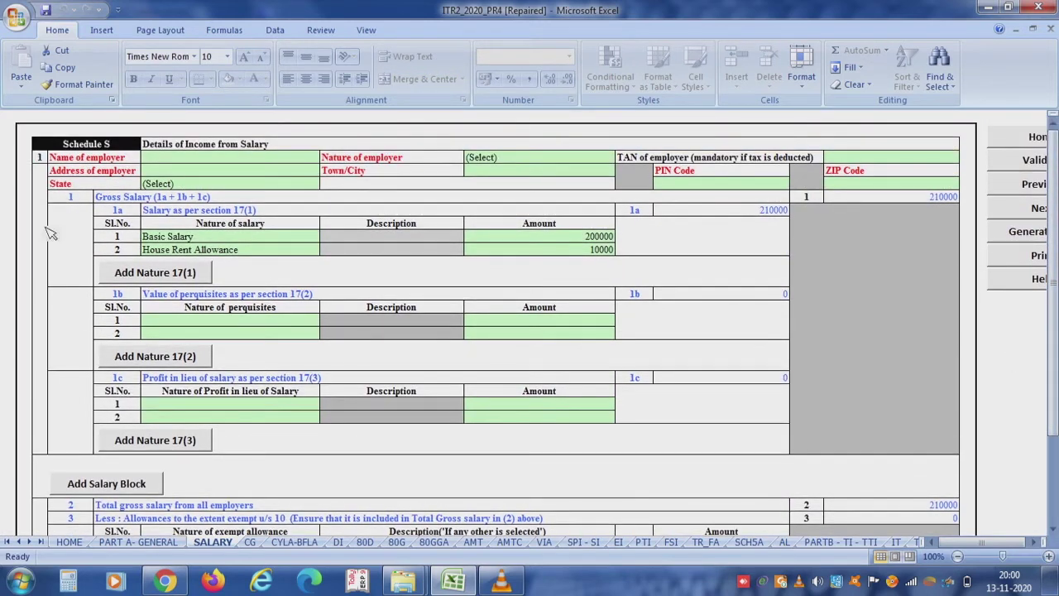
{"action": "left_click", "coordinate": [176, 278]}
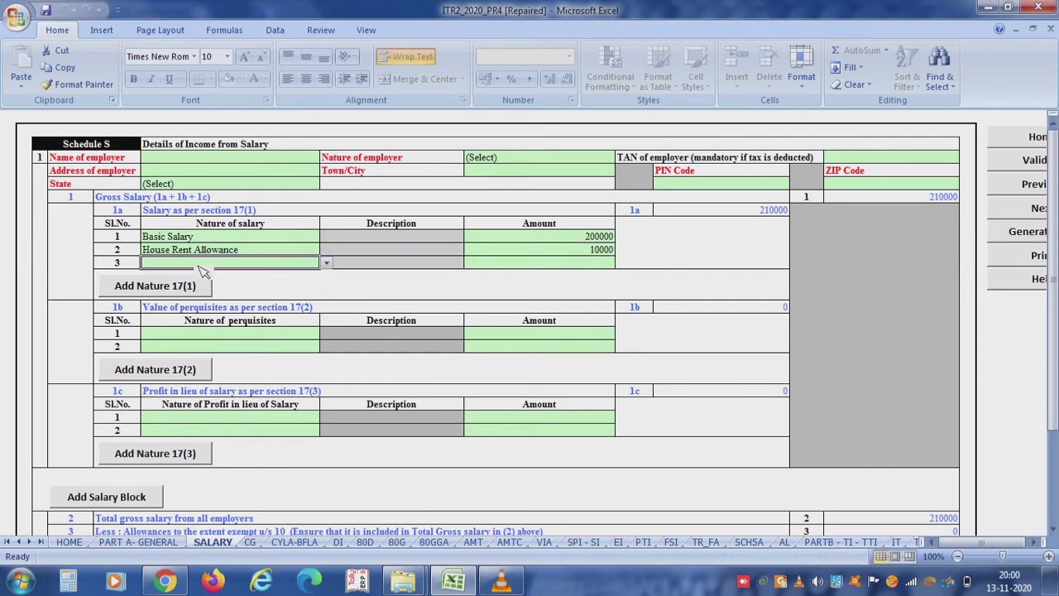
{"action": "left_click", "coordinate": [327, 263]}
{"action": "key", "text": "Down"}
{"action": "key", "text": "Down"}
{"action": "key", "text": "Down"}
{"action": "key", "text": "Return"}
{"action": "left_click", "coordinate": [563, 265]}
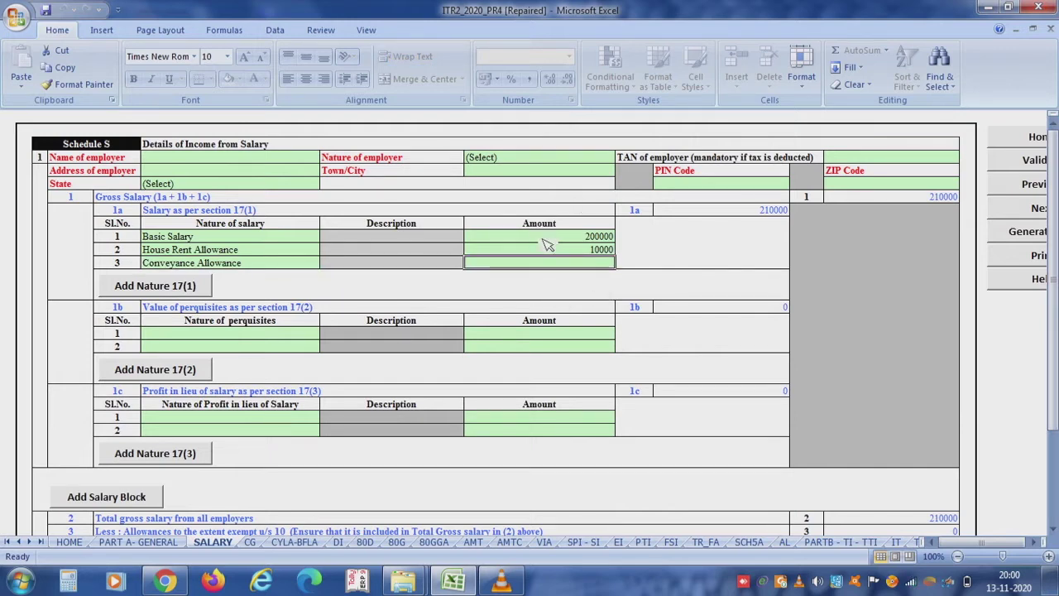
{"action": "type", "text": "45555"}
{"action": "key", "text": "Return"}
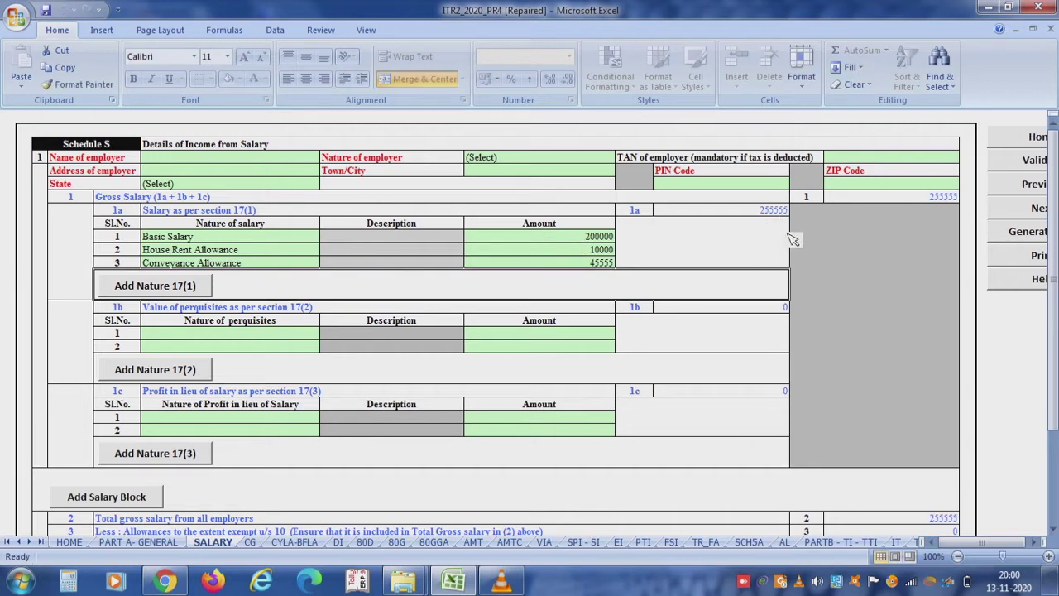
- Add a second salary block for another employer to Schedule S and look it over
{"action": "left_click_drag", "start_coordinate": [1053, 383], "coordinate": [1055, 411]}
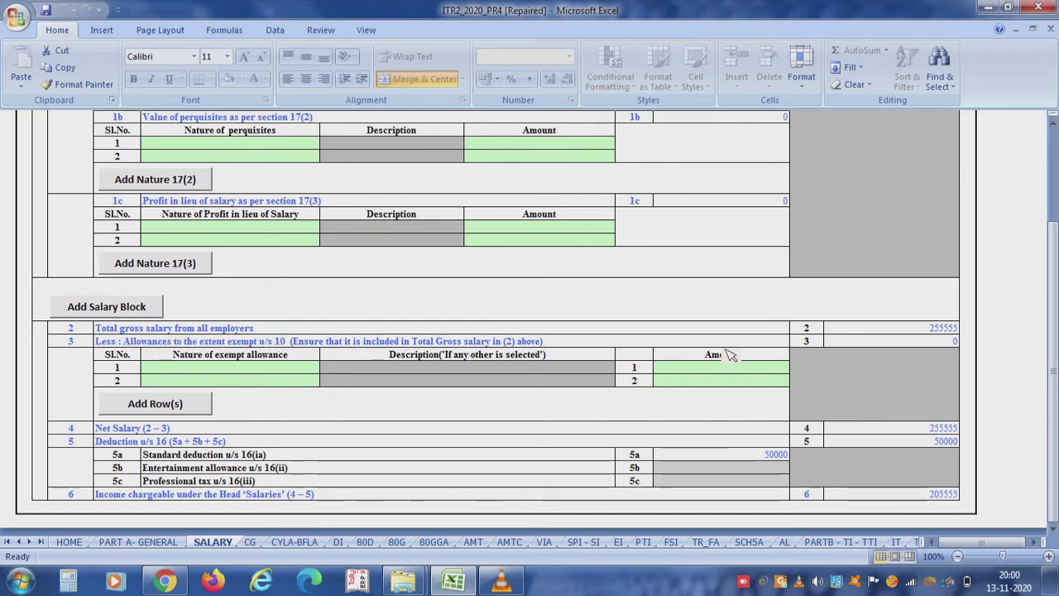
{"action": "left_click", "coordinate": [106, 307]}
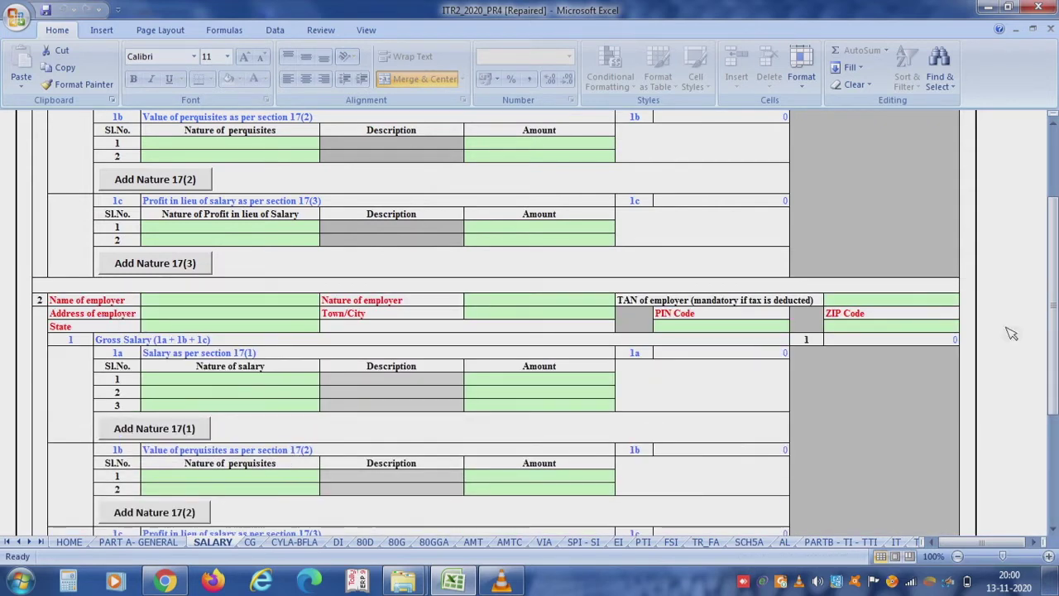
{"action": "left_click_drag", "start_coordinate": [1053, 300], "coordinate": [1053, 356]}
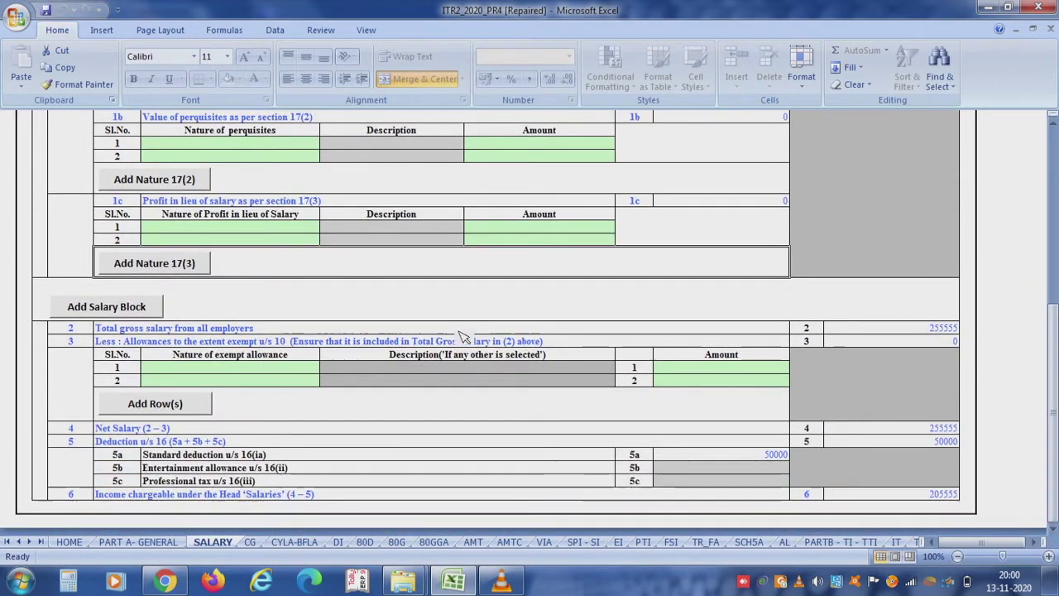
- Enter a Sec10(6) remuneration received as an official of an embassy as the first exempt allowance, with an amount of 32000
{"action": "left_click", "coordinate": [269, 381]}
{"action": "left_click", "coordinate": [274, 368]}
{"action": "left_click", "coordinate": [327, 367]}
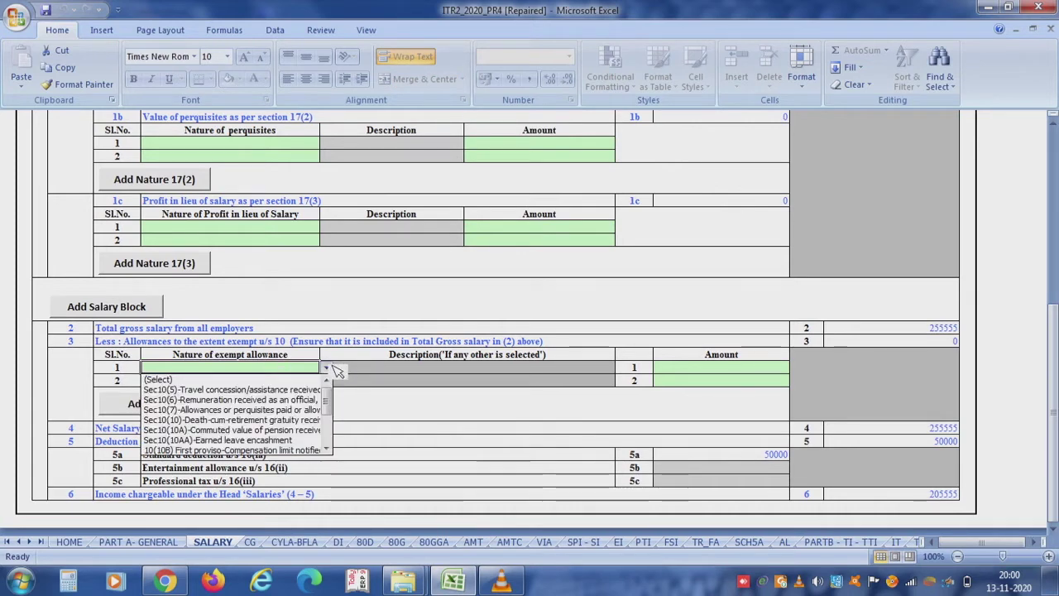
{"action": "left_click", "coordinate": [274, 401]}
{"action": "left_click", "coordinate": [735, 380]}
{"action": "type", "text": "3"}
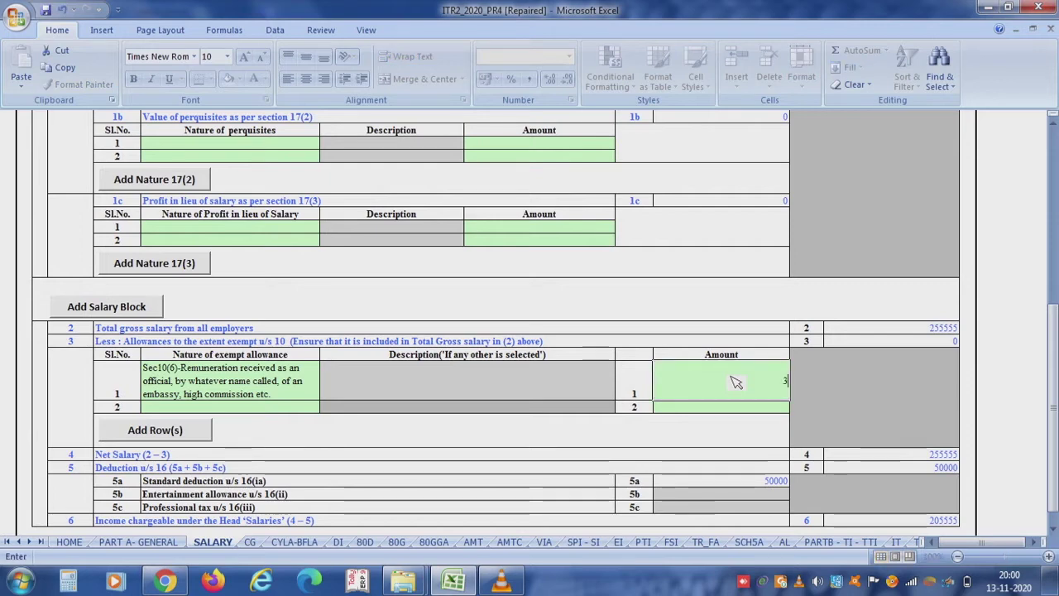
{"action": "type", "text": "2000"}
{"action": "left_click", "coordinate": [726, 346]}
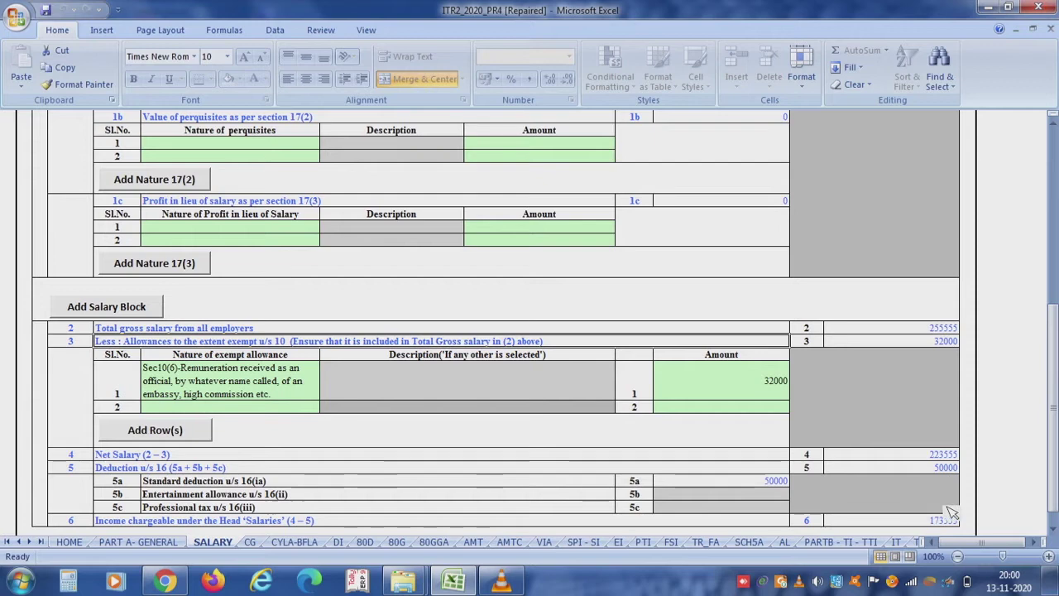
- Add 3 more rows to the exempt allowances u/s 10 table
{"action": "scroll", "coordinate": [529, 322], "scroll_direction": "down", "scroll_amount": 1}
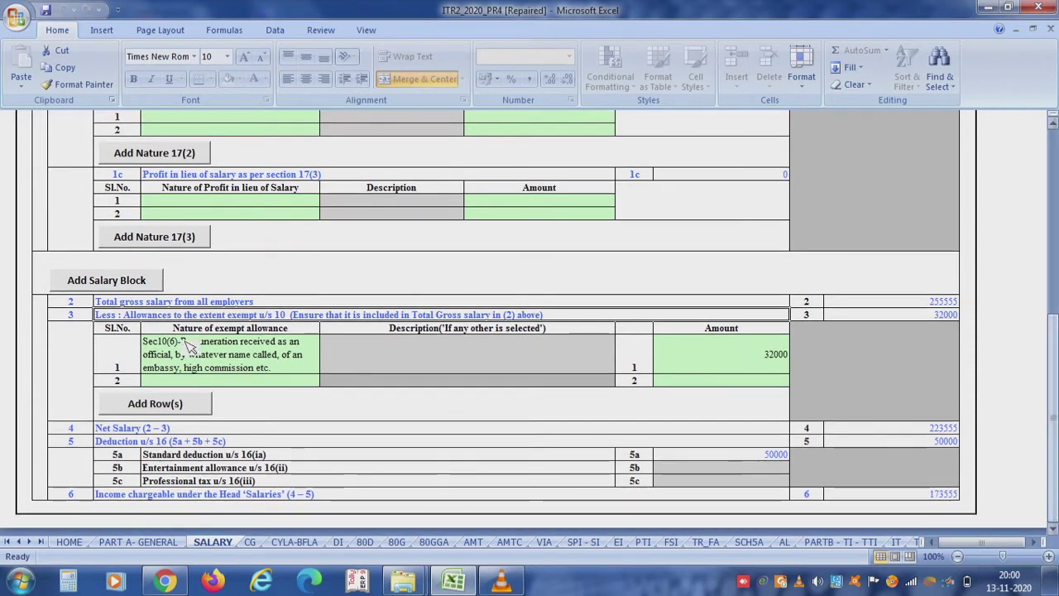
{"action": "left_click", "coordinate": [157, 410]}
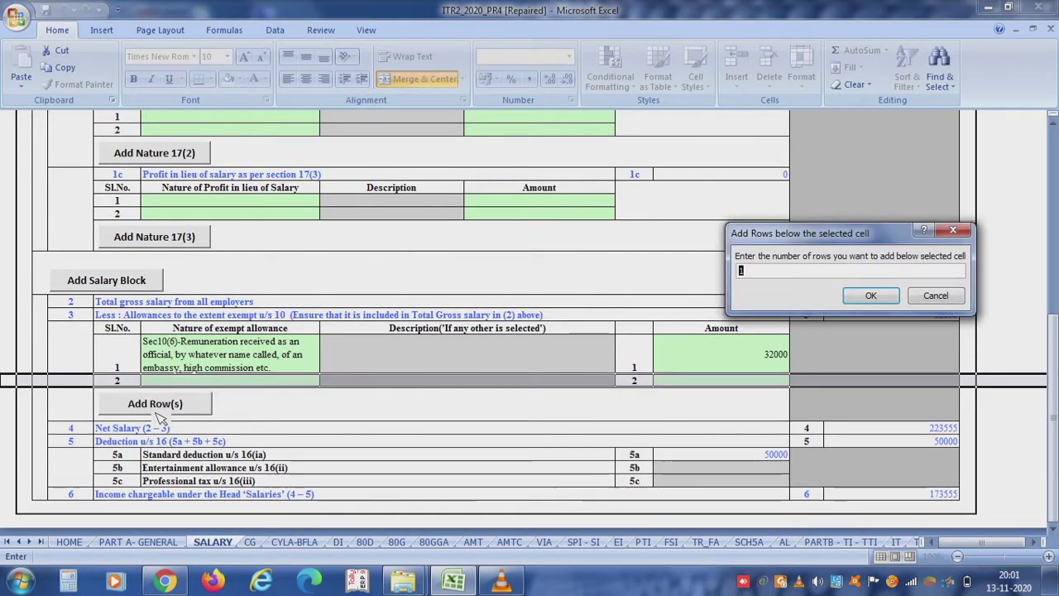
{"action": "type", "text": "3"}
{"action": "key", "text": "Return"}
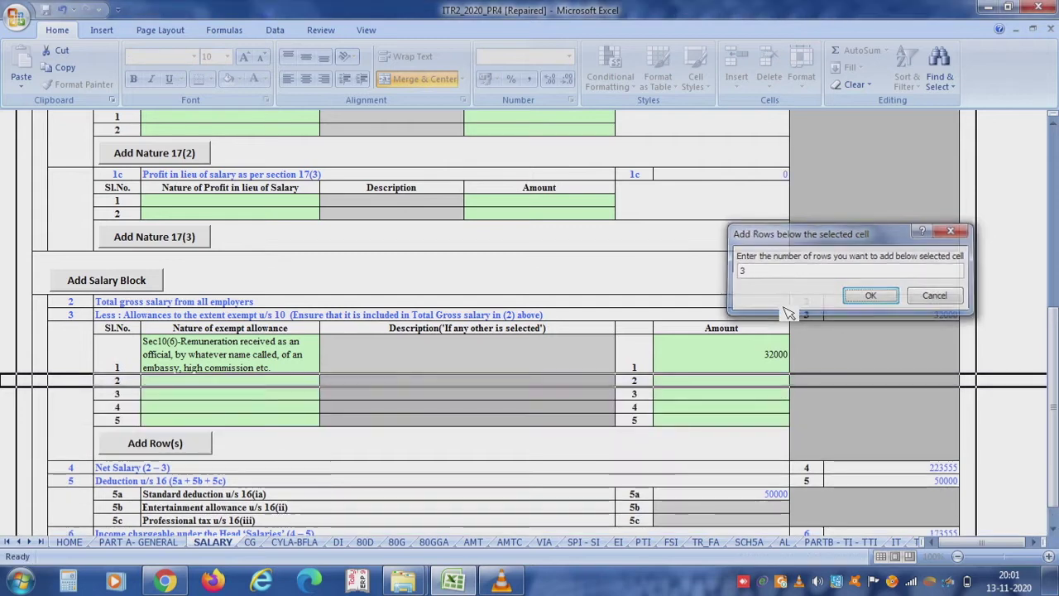
{"action": "left_click_drag", "start_coordinate": [1053, 380], "coordinate": [1052, 393]}
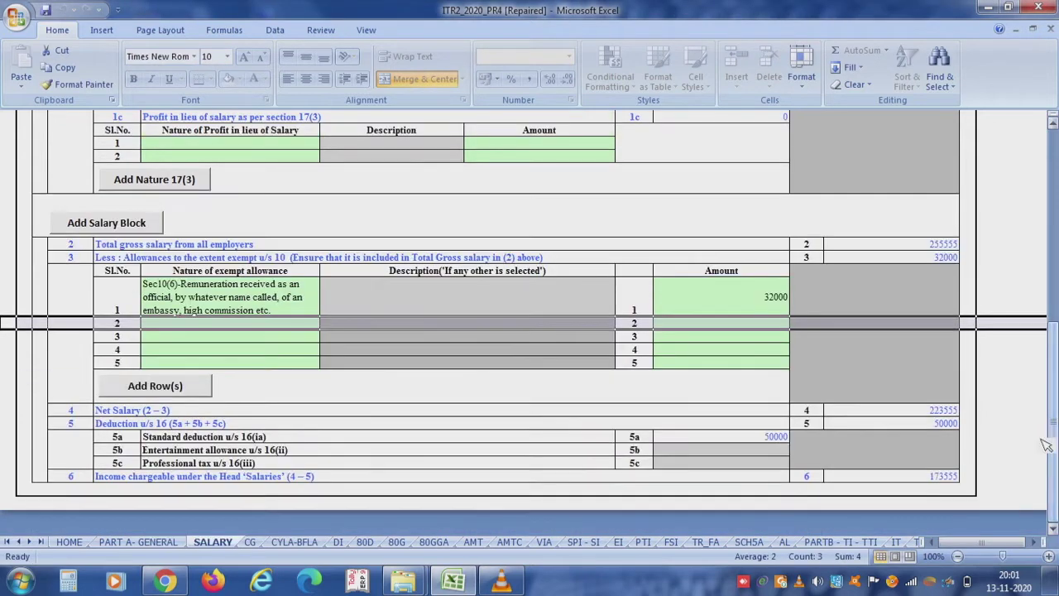
- Look at the CG schedule, return to the HOME sheet and set HOUSE_PROPERTY to Y among the applicable sheets
{"action": "left_click", "coordinate": [258, 543]}
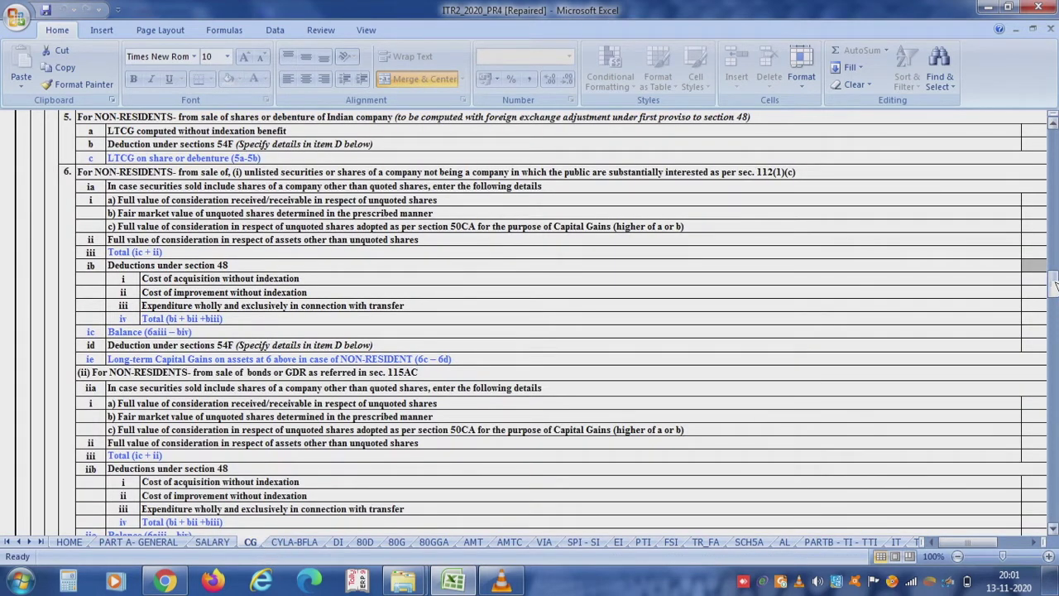
{"action": "left_click", "coordinate": [69, 545]}
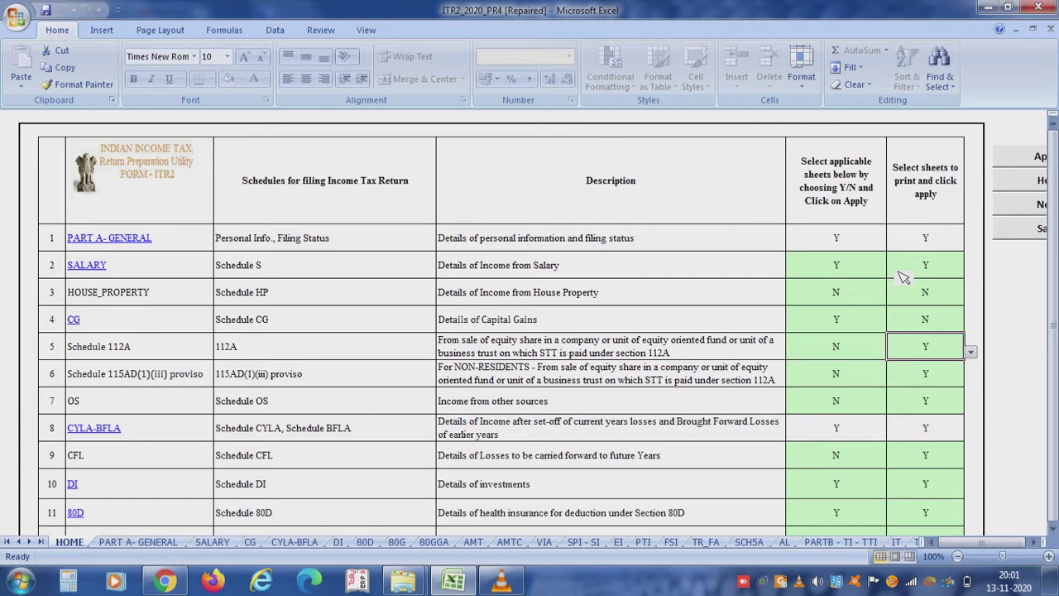
{"action": "left_click", "coordinate": [851, 300]}
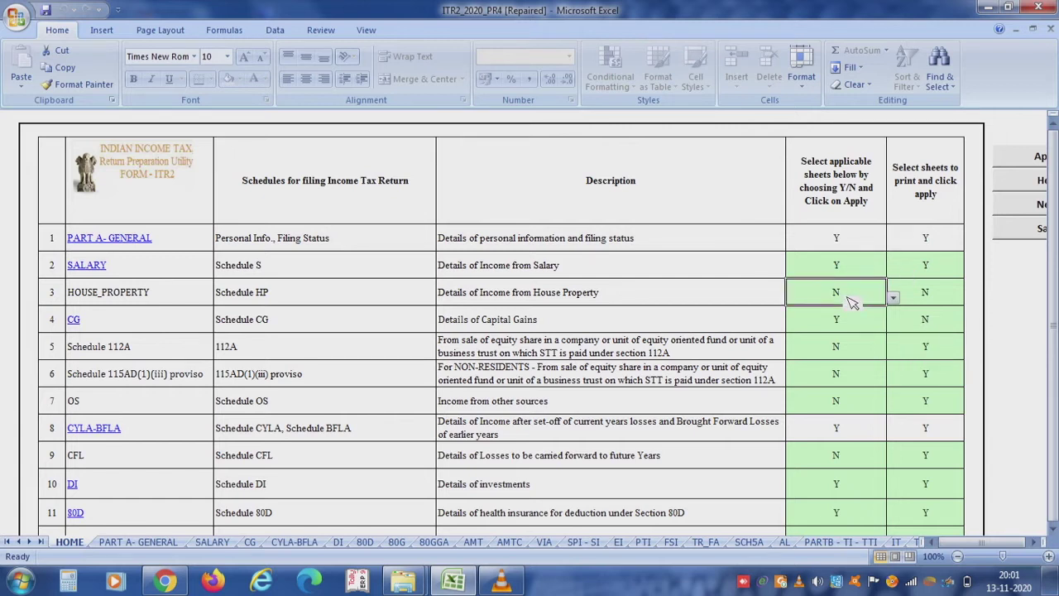
{"action": "left_click", "coordinate": [894, 297]}
{"action": "left_click", "coordinate": [815, 311]}
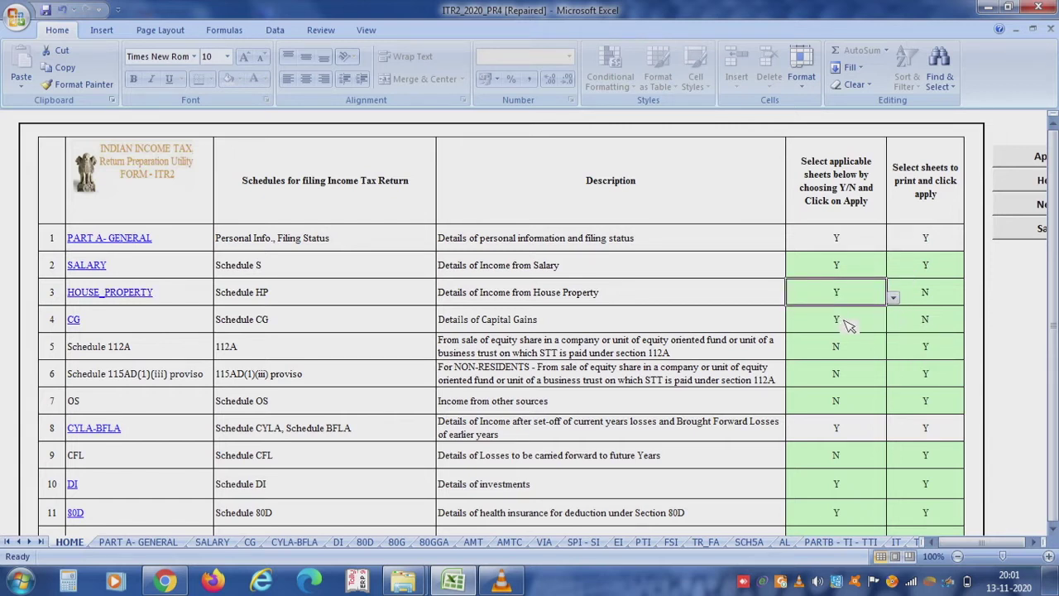
- Set Schedule 112A and Schedule 115AD(1)(iii) proviso to Y among the applicable sheets
{"action": "left_click_drag", "start_coordinate": [844, 350], "coordinate": [899, 347]}
{"action": "left_click", "coordinate": [894, 352]}
{"action": "left_click", "coordinate": [843, 365]}
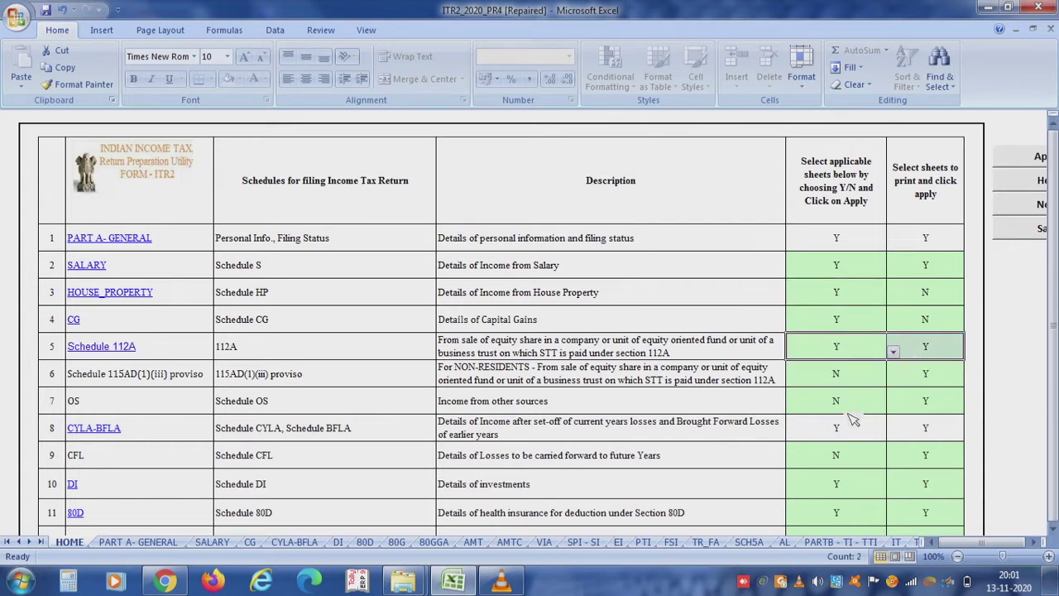
{"action": "left_click", "coordinate": [865, 383]}
{"action": "left_click", "coordinate": [894, 380]}
{"action": "left_click", "coordinate": [845, 394]}
- Set OS and CFL to Y among the applicable sheets and apply the sheet selection
{"action": "left_click", "coordinate": [852, 401]}
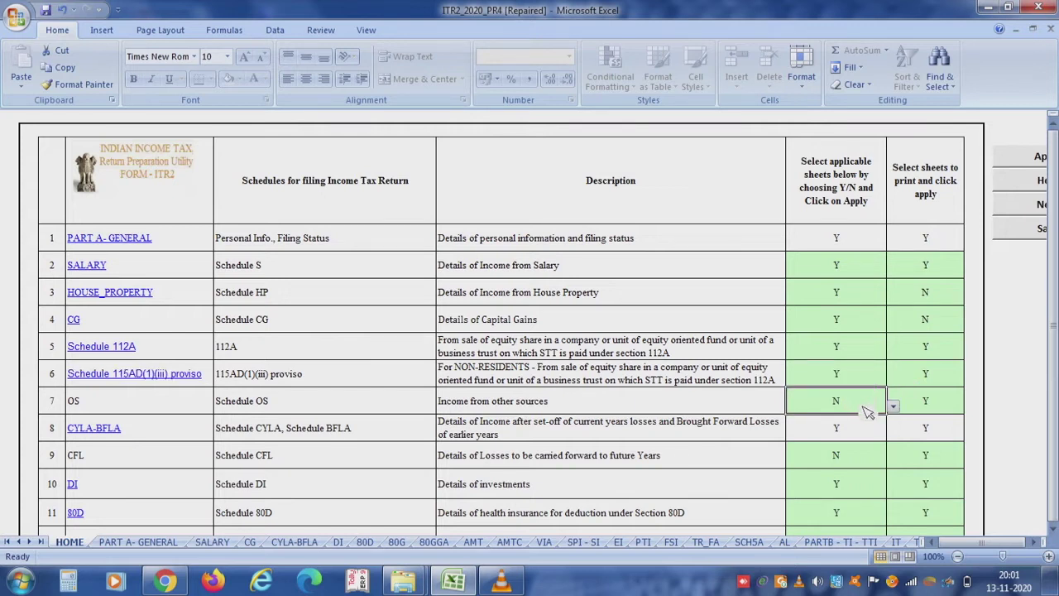
{"action": "left_click", "coordinate": [893, 406]}
{"action": "left_click", "coordinate": [854, 421]}
{"action": "left_click", "coordinate": [865, 461]}
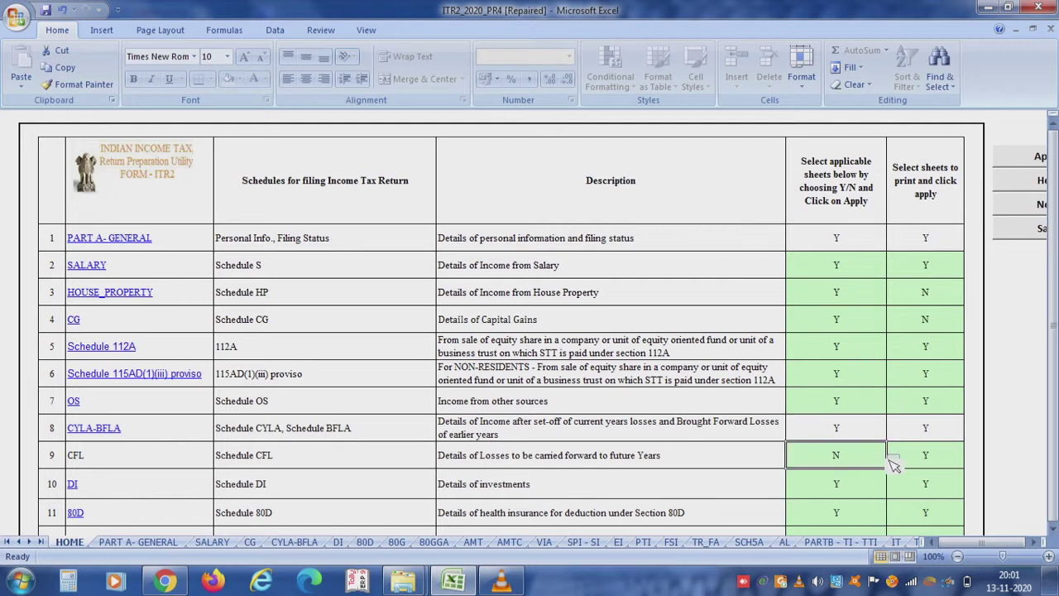
{"action": "left_click", "coordinate": [898, 462]}
{"action": "left_click", "coordinate": [853, 476]}
{"action": "left_click", "coordinate": [1036, 164]}
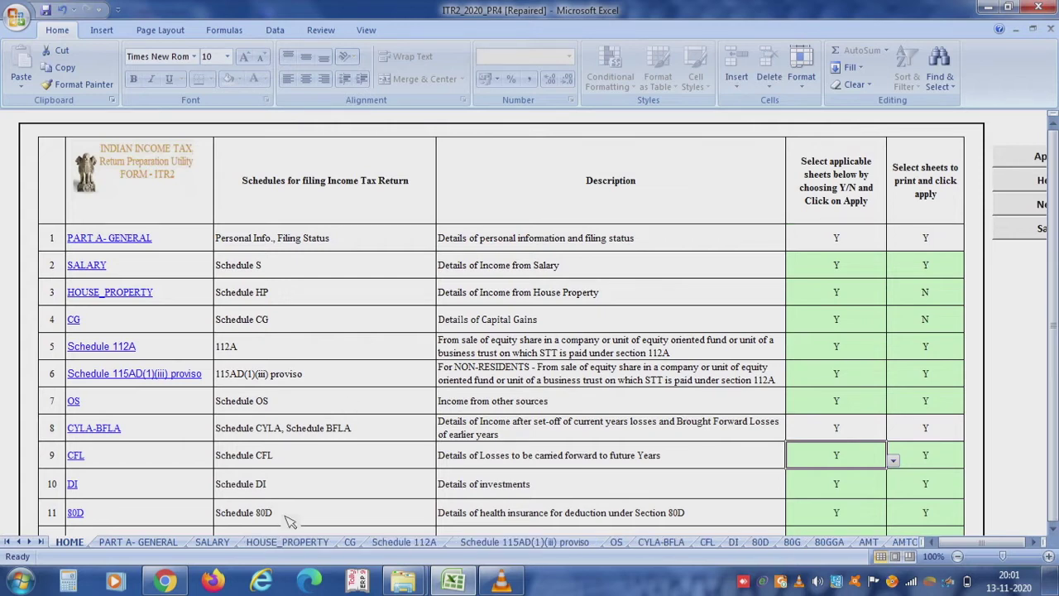
- Look at the SALARY sheet, open HOUSE_PROPERTY and examine the choices for Owner of the Property and for co-ownership
{"action": "left_click", "coordinate": [213, 542]}
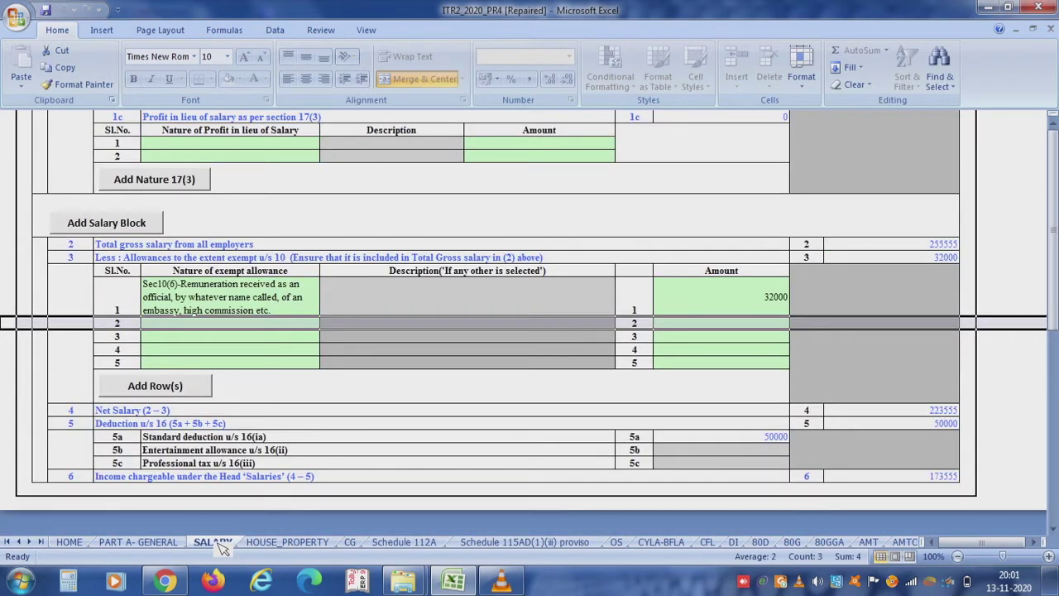
{"action": "left_click", "coordinate": [282, 543]}
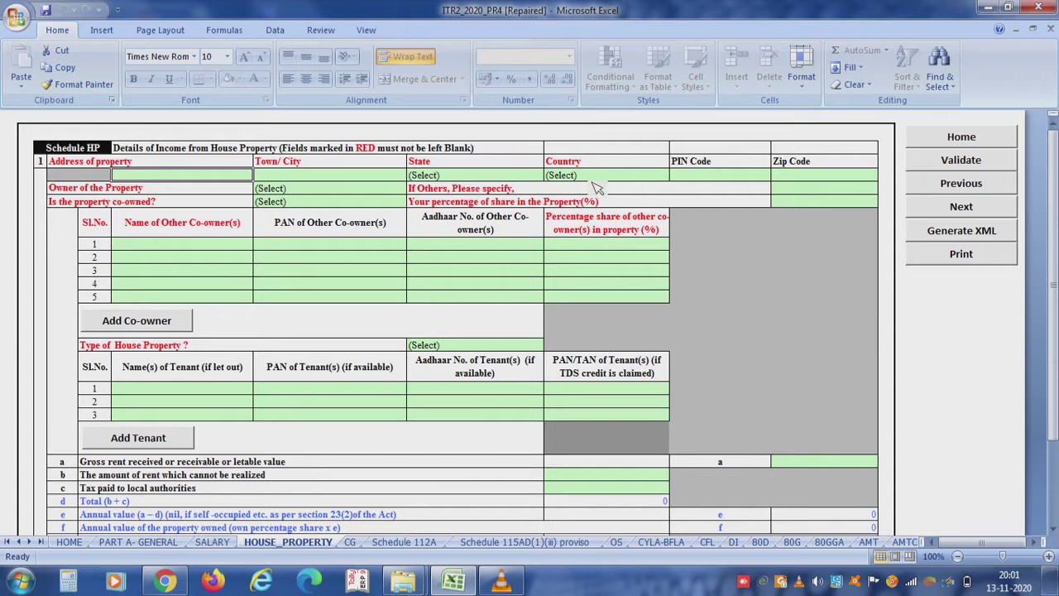
{"action": "left_click", "coordinate": [366, 190]}
{"action": "left_click", "coordinate": [414, 190]}
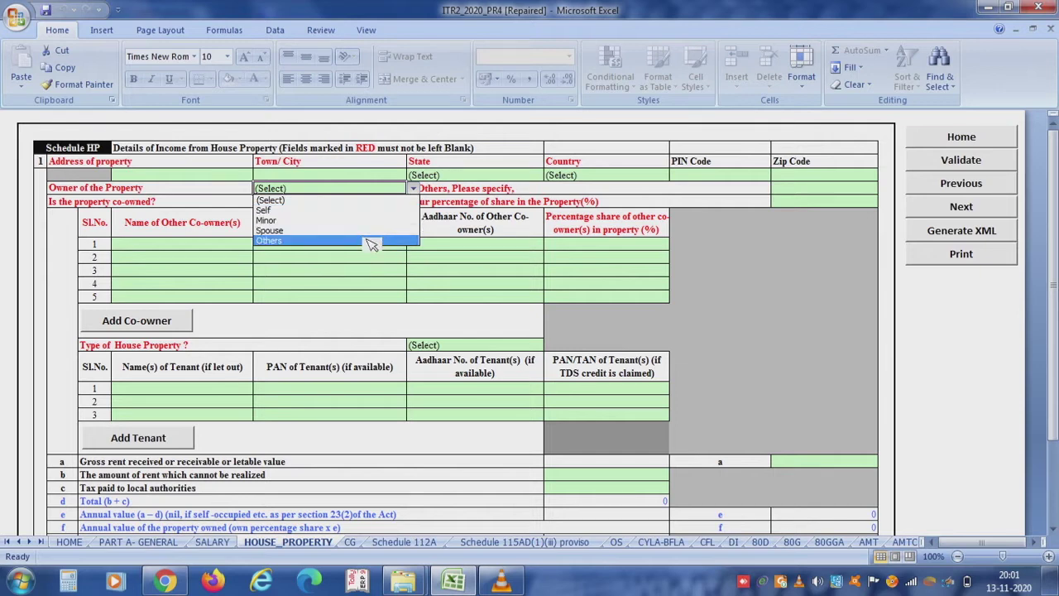
{"action": "key", "text": "Escape"}
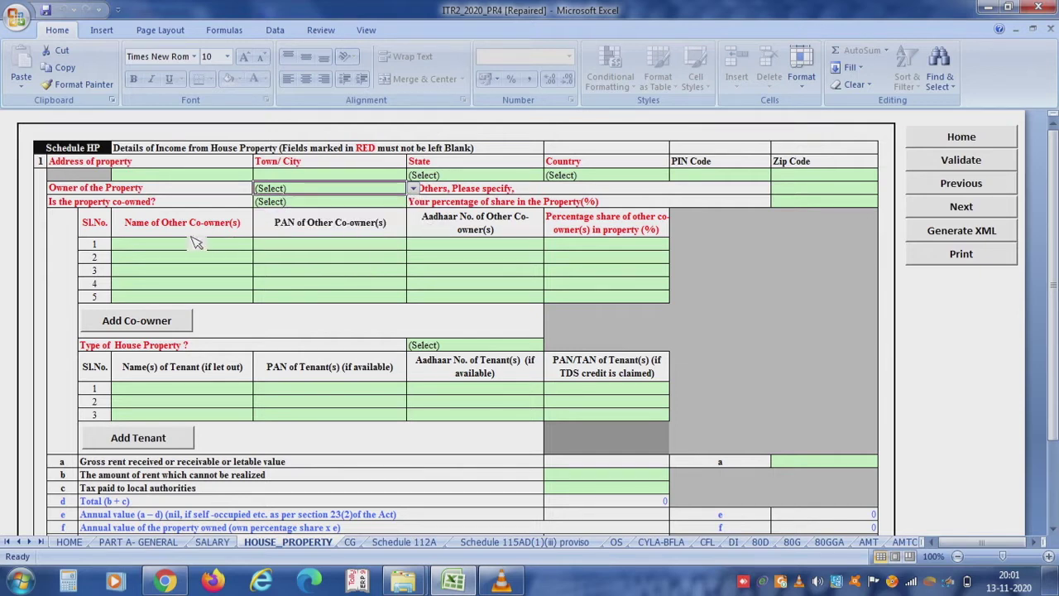
{"action": "left_click", "coordinate": [289, 217]}
{"action": "left_click", "coordinate": [319, 201]}
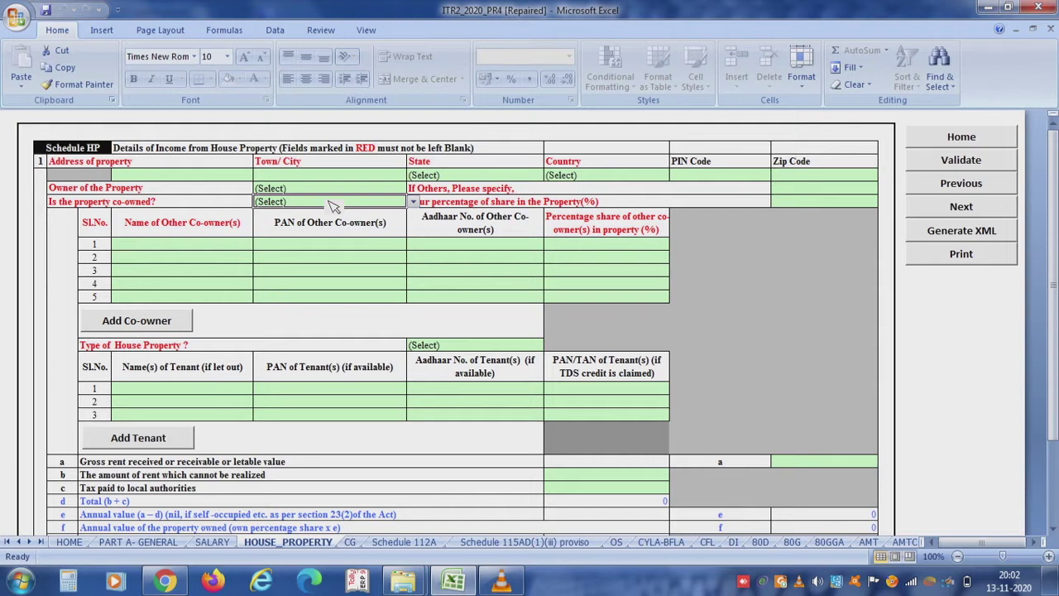
{"action": "left_click", "coordinate": [413, 201]}
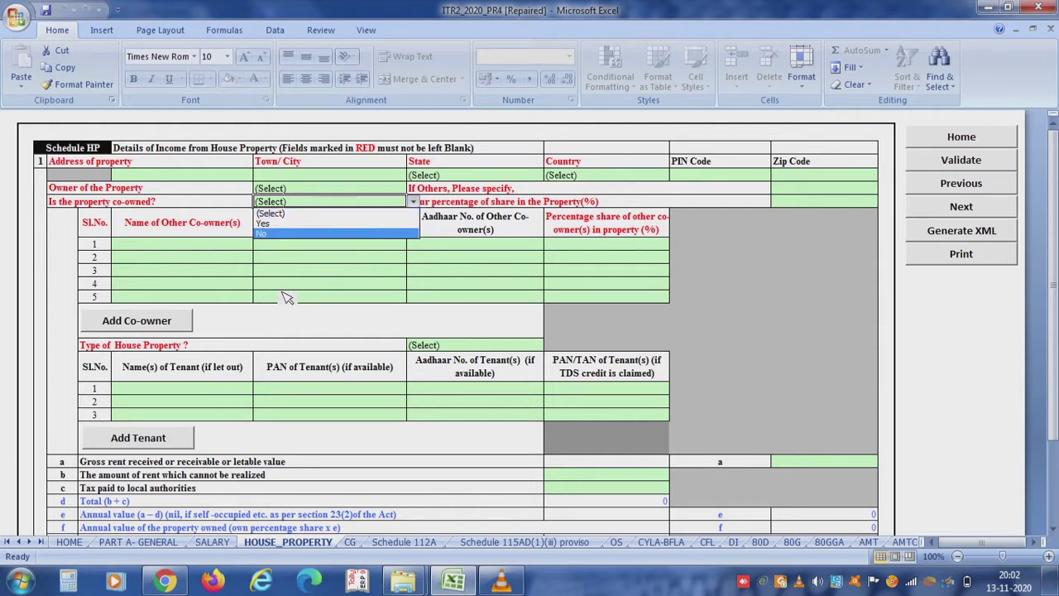
{"action": "key", "text": "Escape"}
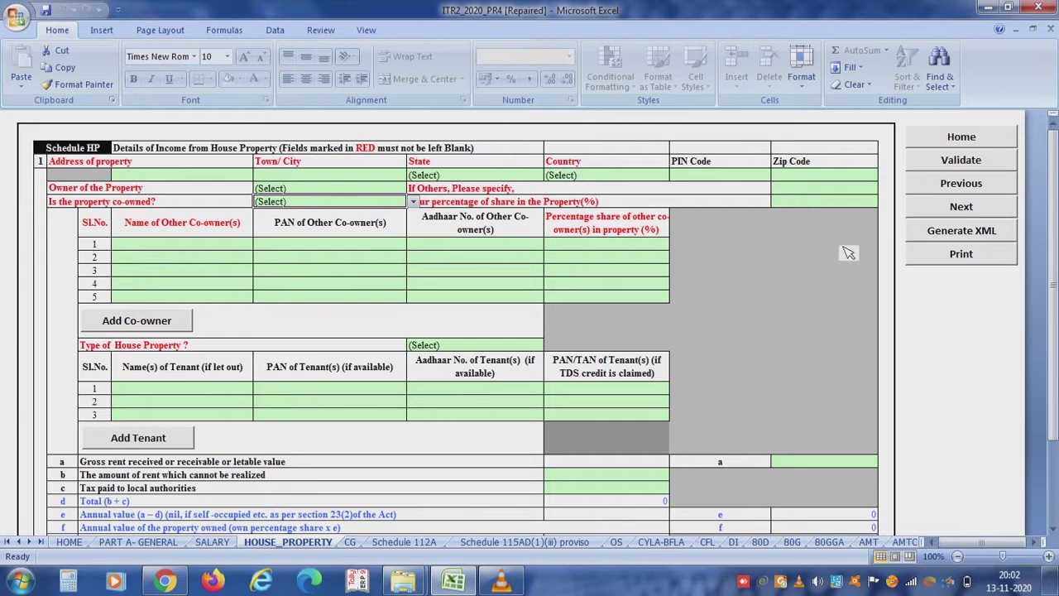
{"action": "key", "text": "Tab"}
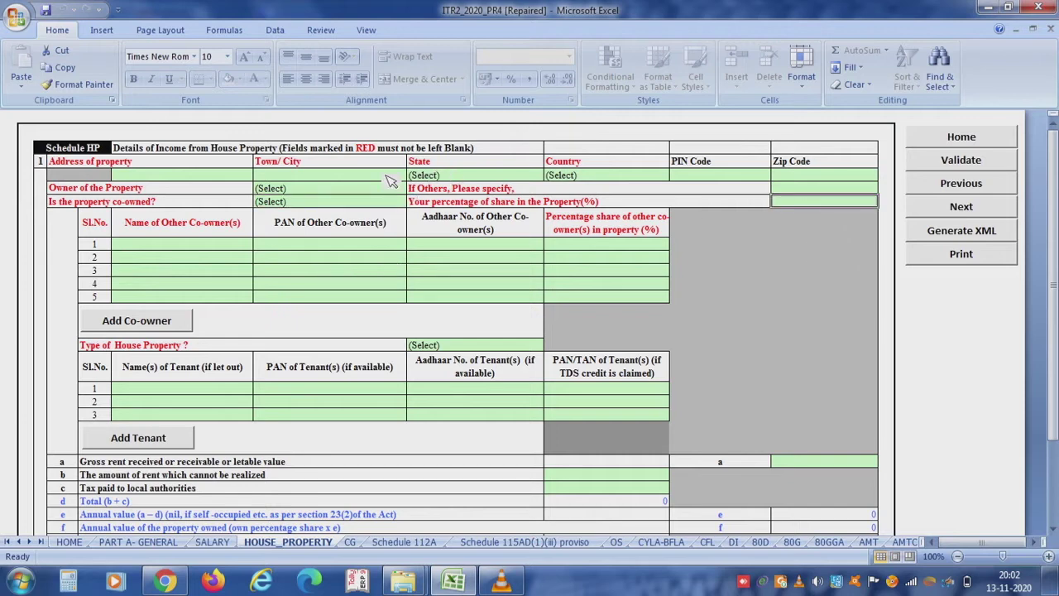
- Set Owner of the Property to Self and "Is the property co-owned?" to No
{"action": "left_click", "coordinate": [362, 193]}
{"action": "key", "text": "alt+Down"}
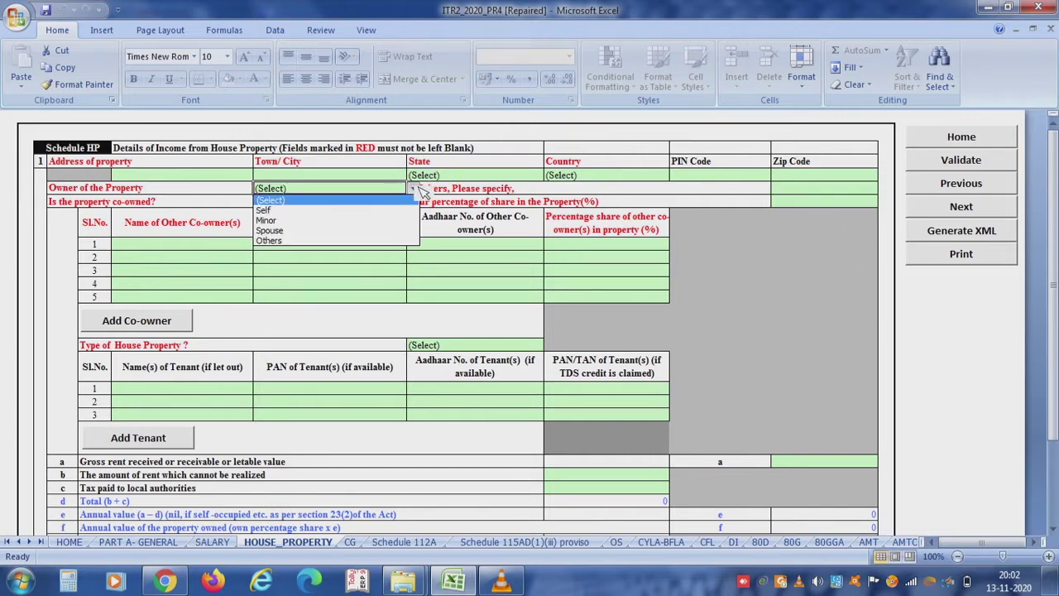
{"action": "key", "text": "Return"}
{"action": "left_click", "coordinate": [361, 204]}
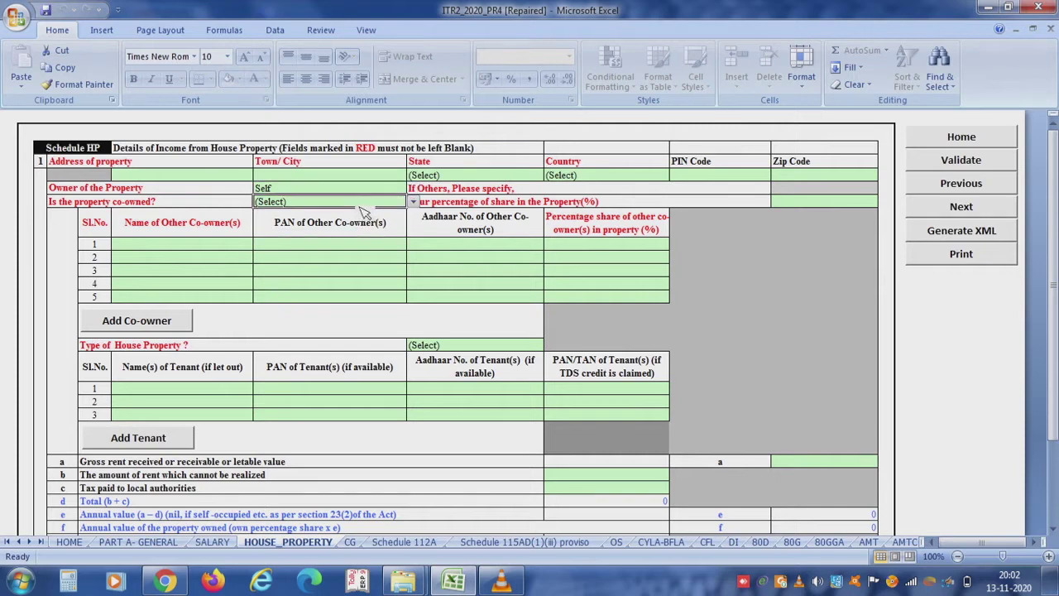
{"action": "left_click", "coordinate": [413, 202]}
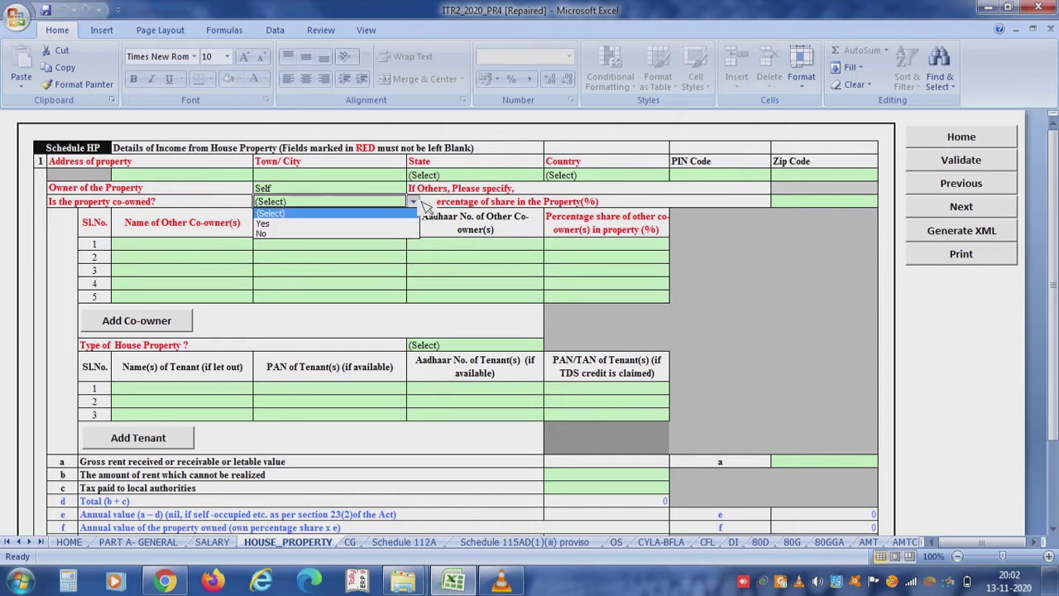
{"action": "left_click", "coordinate": [374, 235]}
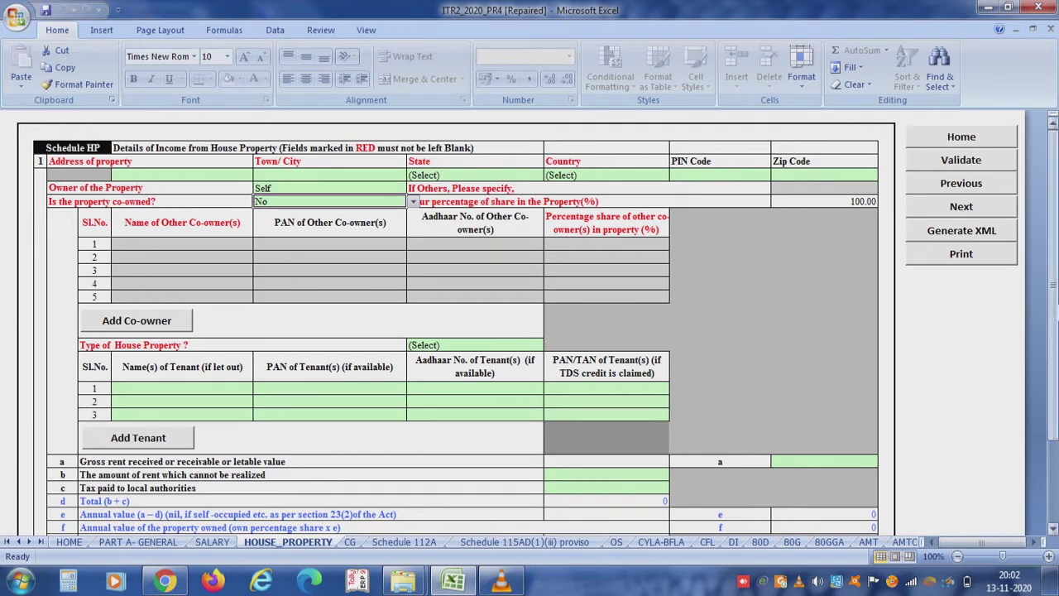
- Set the Type of House Property to Self-Occupied
{"action": "left_click_drag", "start_coordinate": [1053, 236], "coordinate": [1053, 243]}
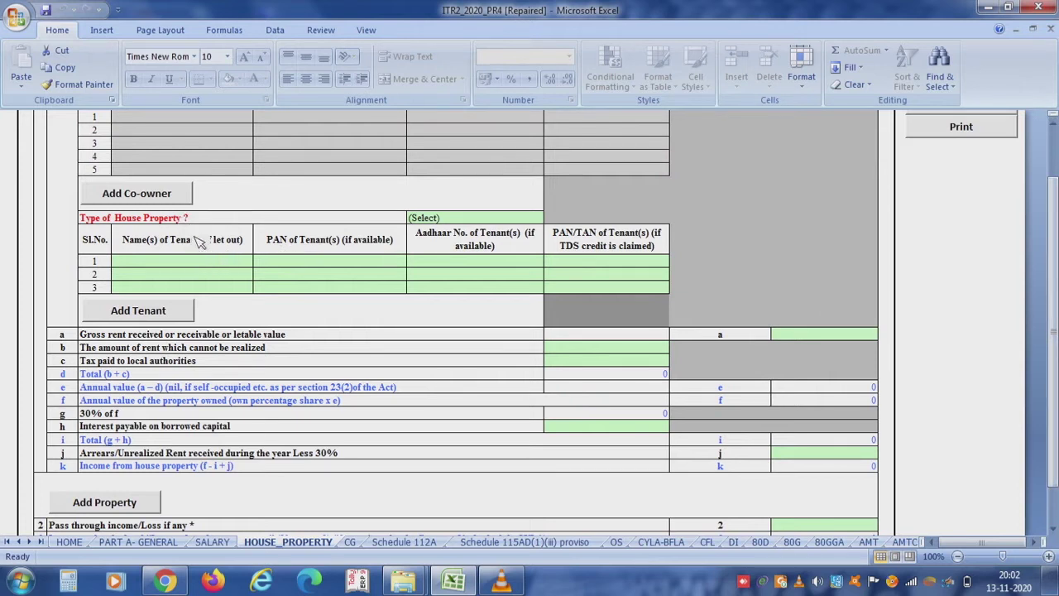
{"action": "left_click", "coordinate": [200, 265]}
{"action": "left_click", "coordinate": [319, 266]}
{"action": "left_click", "coordinate": [457, 218]}
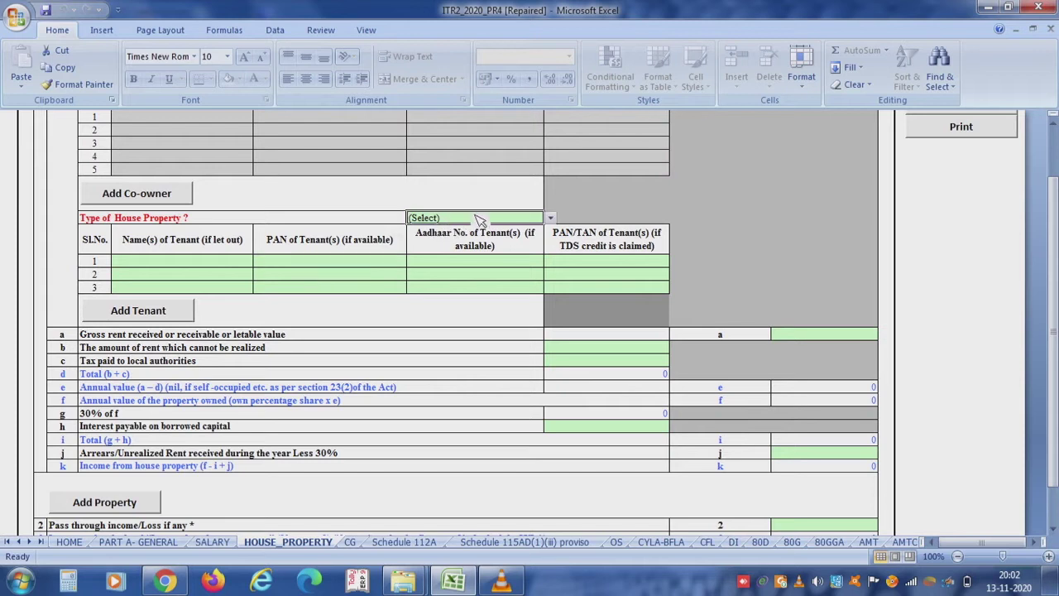
{"action": "left_click", "coordinate": [551, 219]}
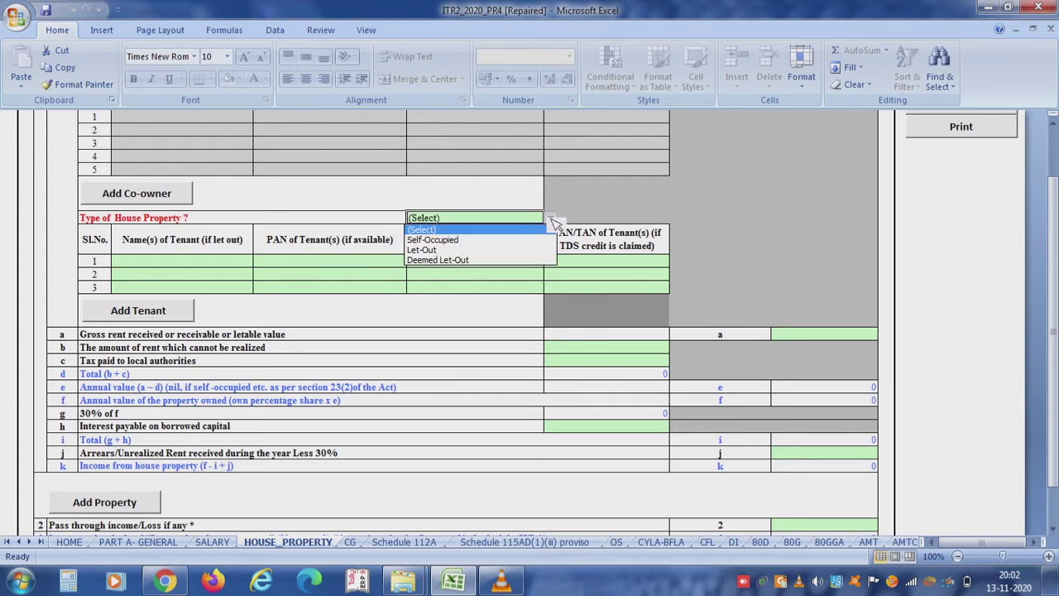
{"action": "left_click", "coordinate": [507, 240]}
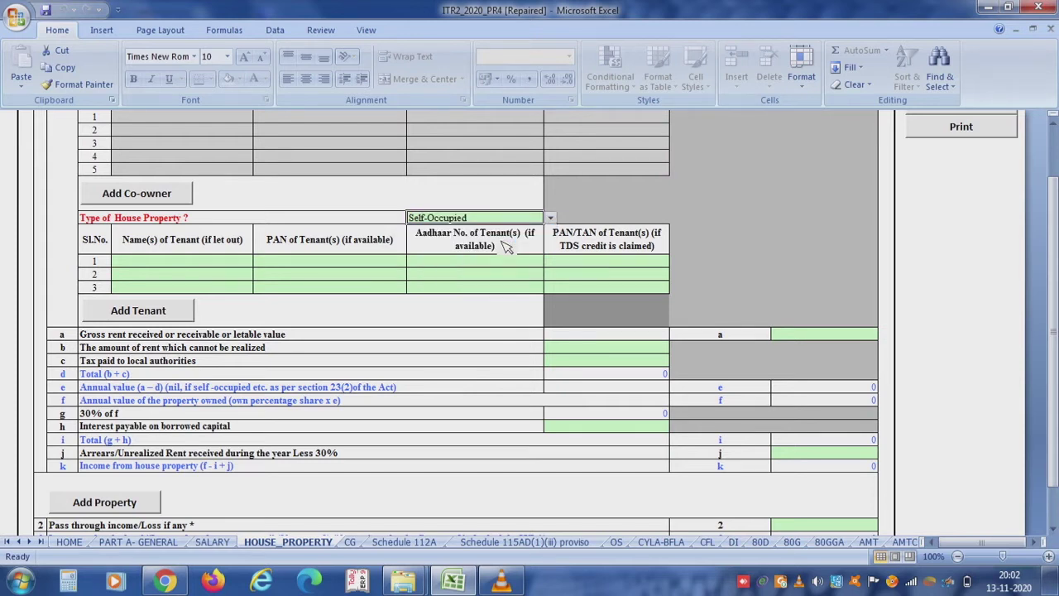
{"action": "left_click", "coordinate": [264, 310]}
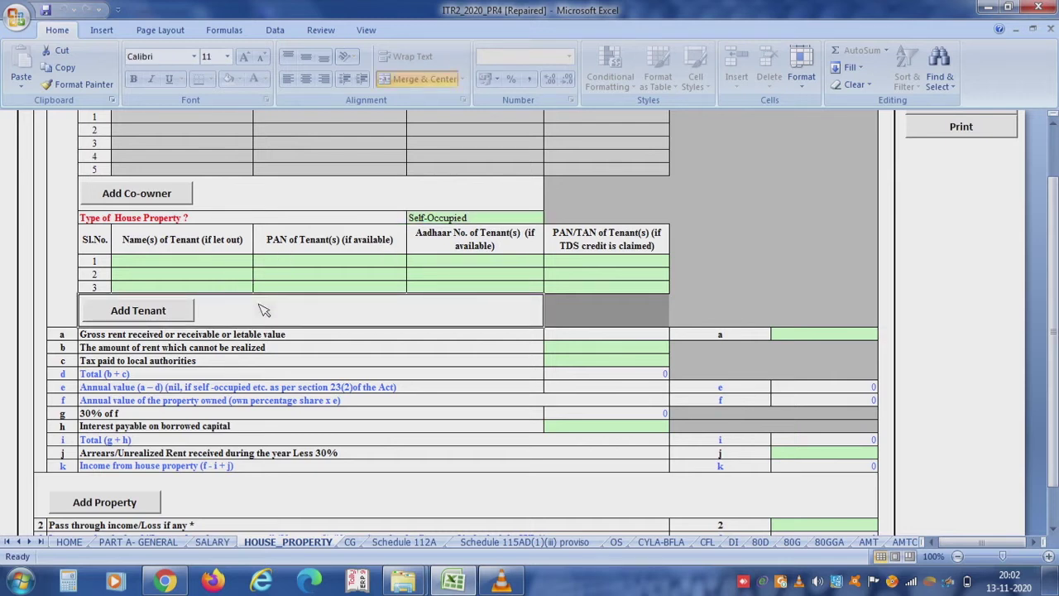
- Change the Type of House Property to Let-Out and add one row to the tenant table
{"action": "left_click", "coordinate": [497, 220]}
{"action": "left_click", "coordinate": [551, 219]}
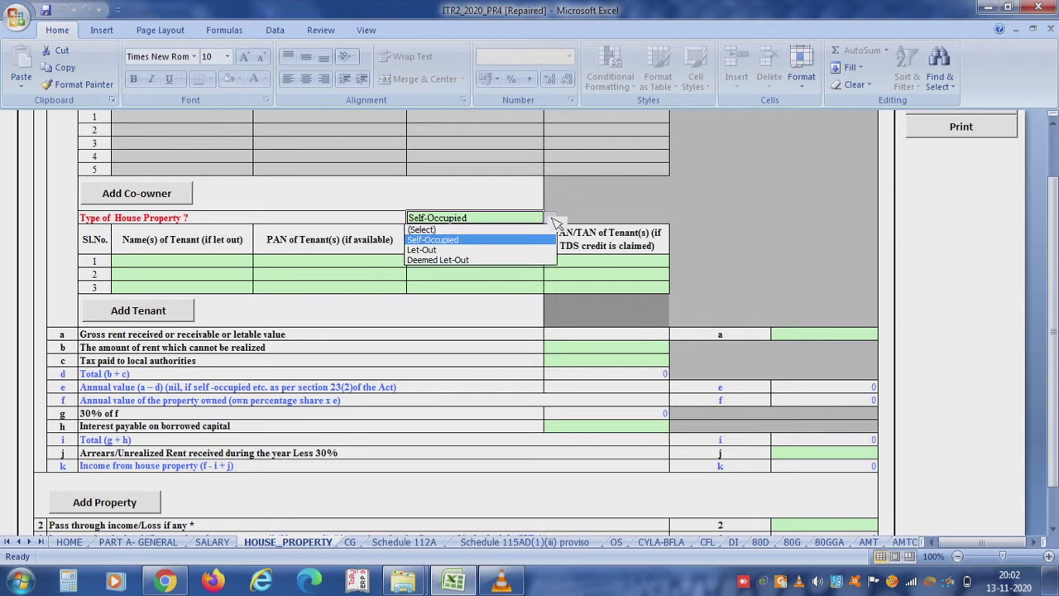
{"action": "left_click", "coordinate": [495, 249]}
{"action": "left_click", "coordinate": [462, 315]}
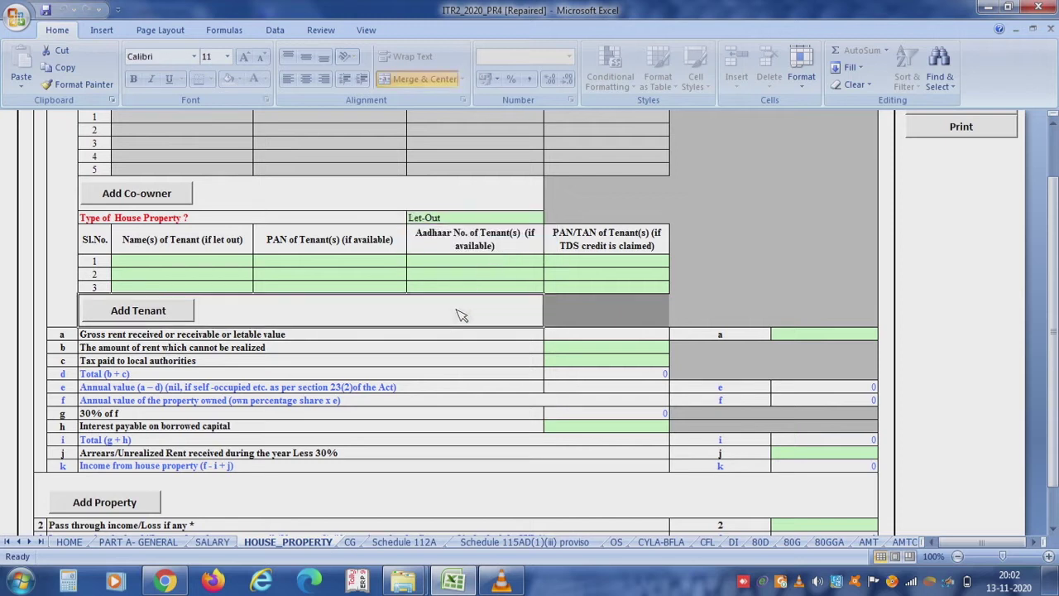
{"action": "left_click", "coordinate": [141, 311]}
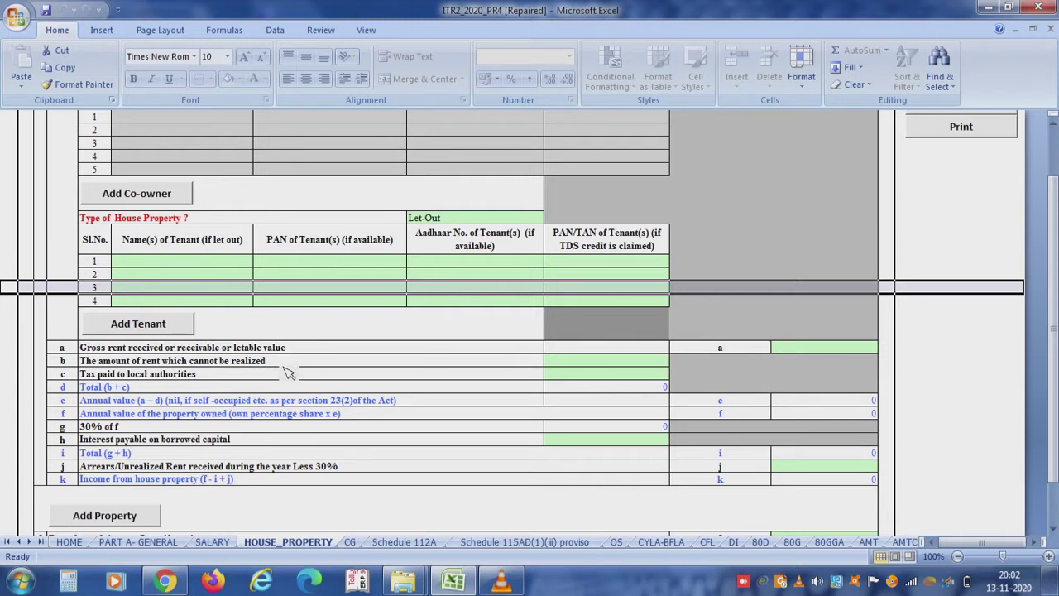
- Try to edit the white cell in the gross rent received or receivable row
{"action": "left_click", "coordinate": [578, 351]}
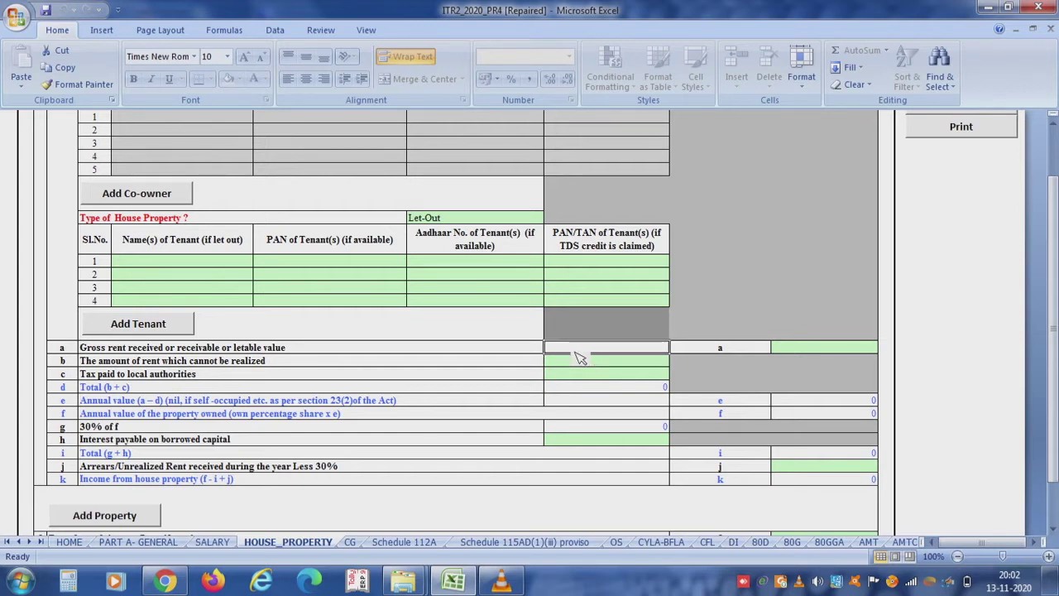
{"action": "double_click", "coordinate": [576, 352]}
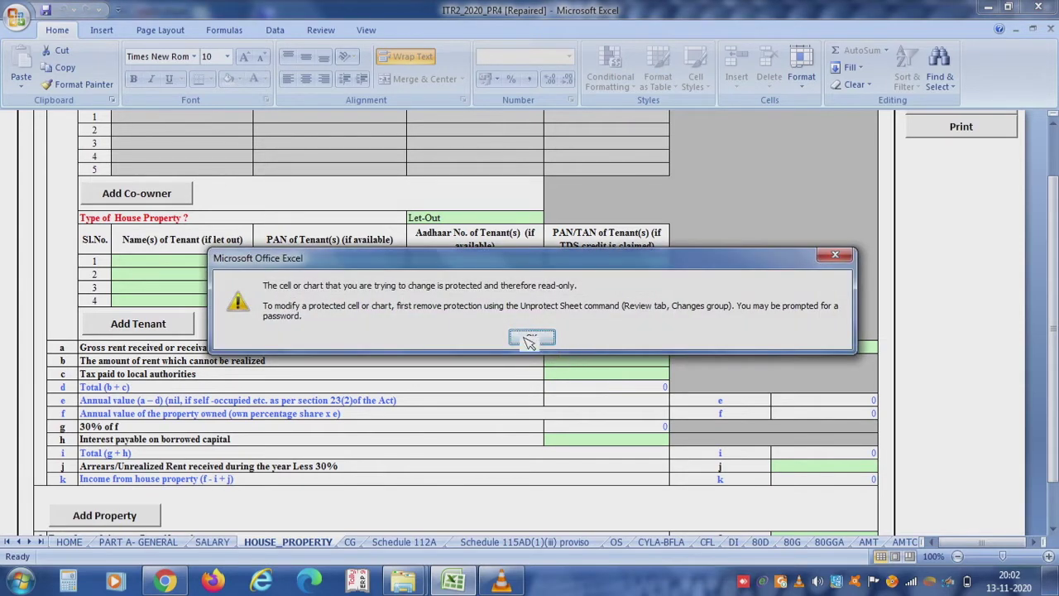
{"action": "left_click", "coordinate": [530, 339]}
- Enter the first tenant's name in the tenant table with PANNOTAVBL as the PAN of the tenant
{"action": "left_click_drag", "start_coordinate": [1053, 281], "coordinate": [1052, 275]}
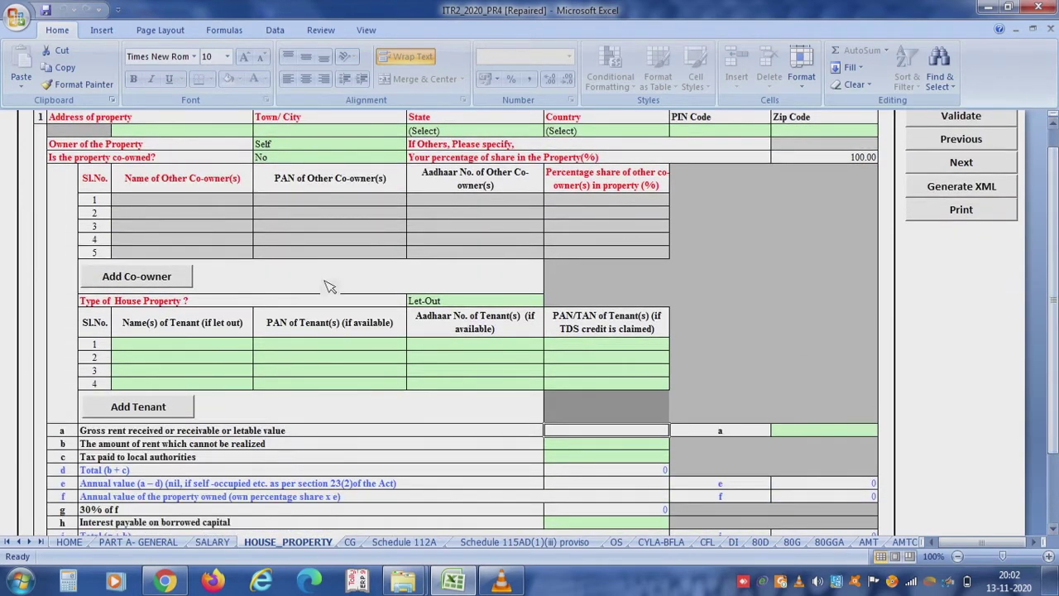
{"action": "left_click", "coordinate": [213, 354]}
{"action": "type", "text": "XYZ"}
{"action": "key", "text": "Tab"}
{"action": "type", "text": "AAAAAAA"}
{"action": "key", "text": "Tab"}
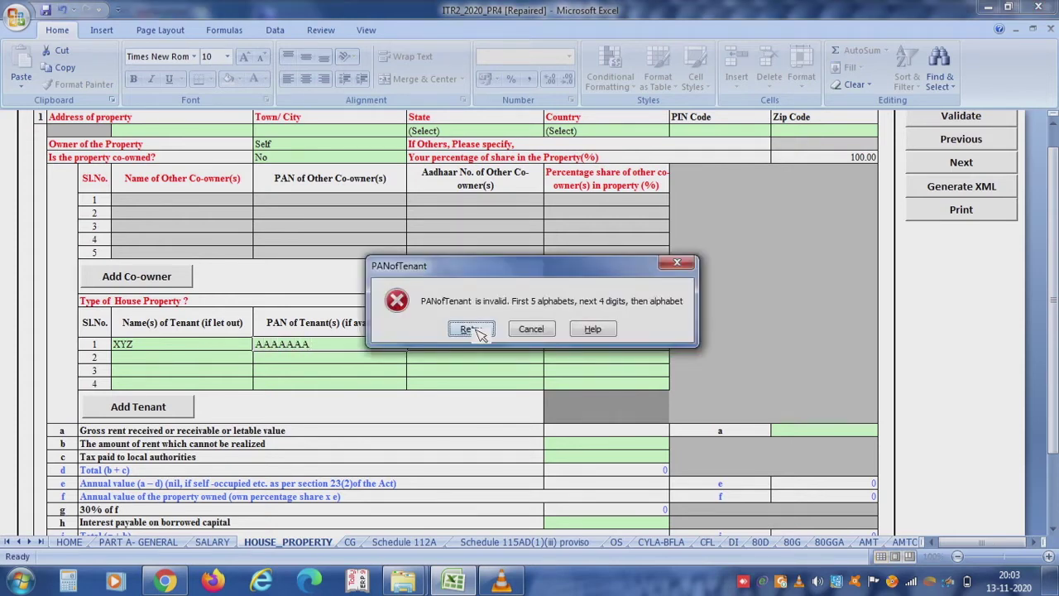
{"action": "left_click", "coordinate": [531, 330]}
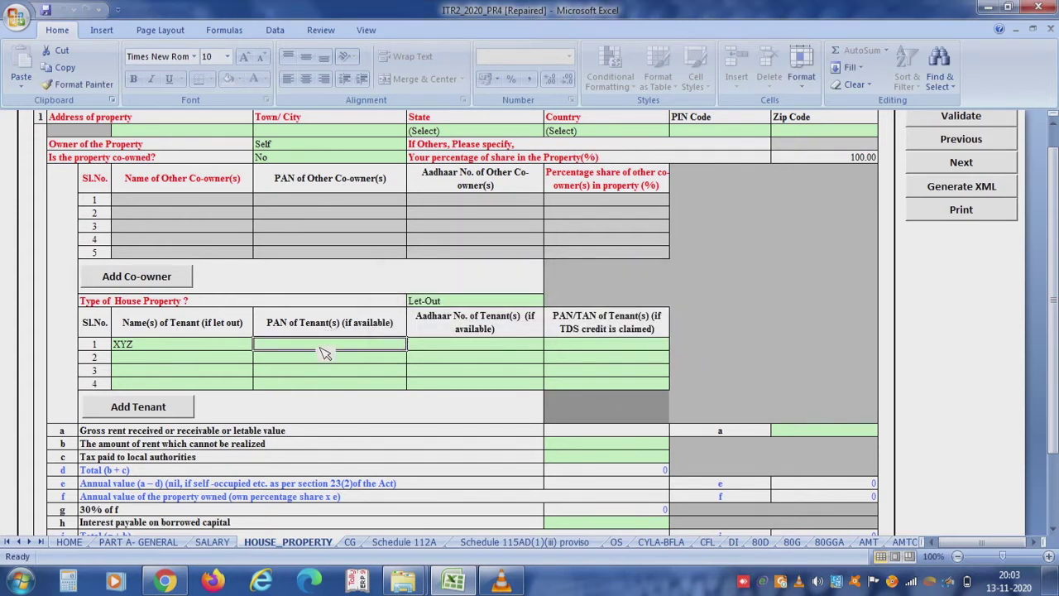
{"action": "type", "text": "ANNOTAVBL"}
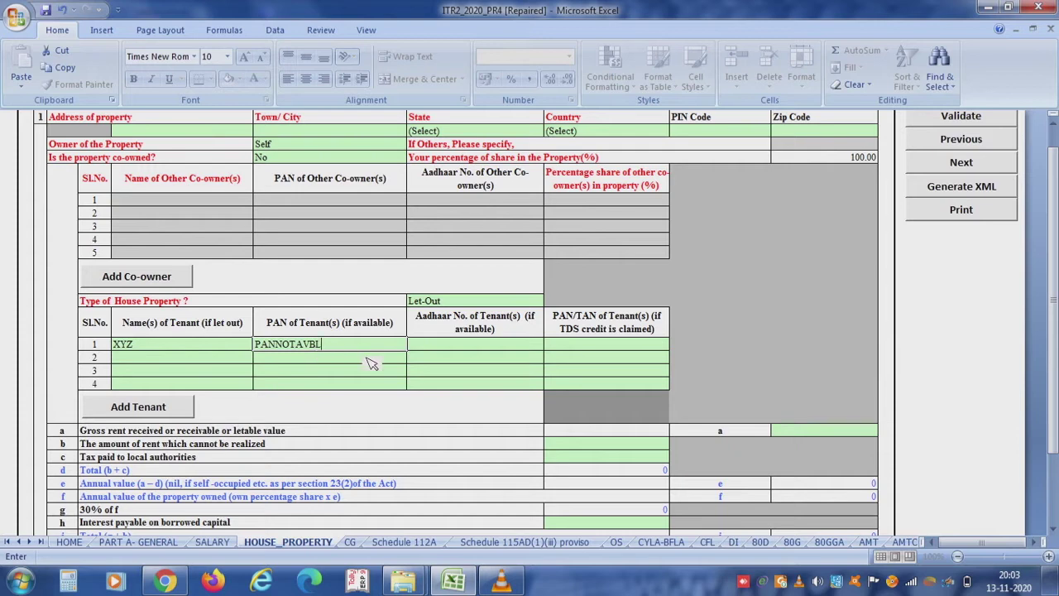
{"action": "key", "text": "Return"}
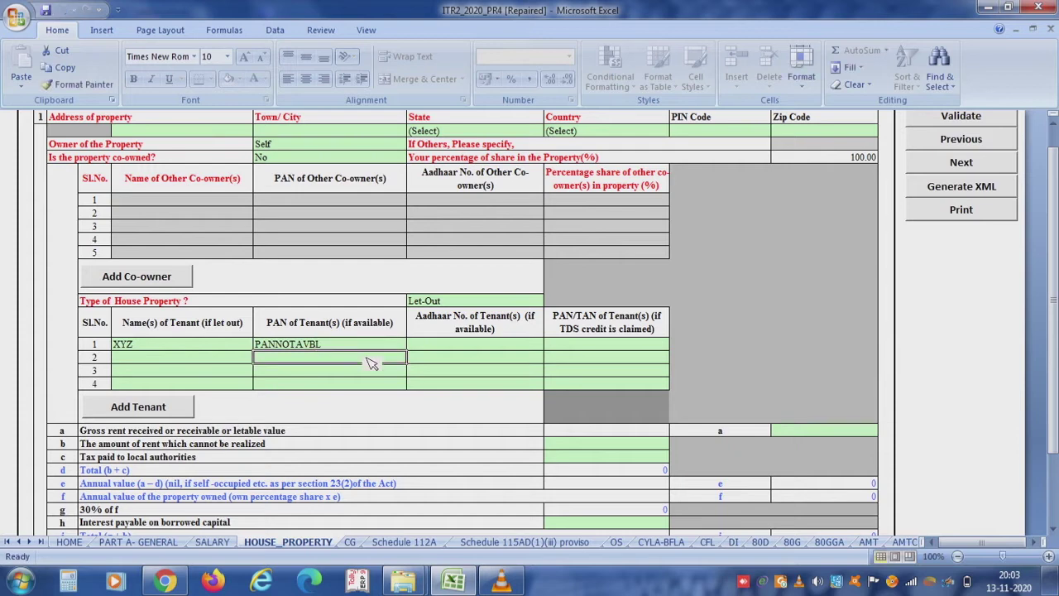
- Enter 200000 as the gross rent received or receivable for the let-out property
{"action": "scroll", "coordinate": [794, 332], "scroll_direction": "down", "scroll_amount": 1}
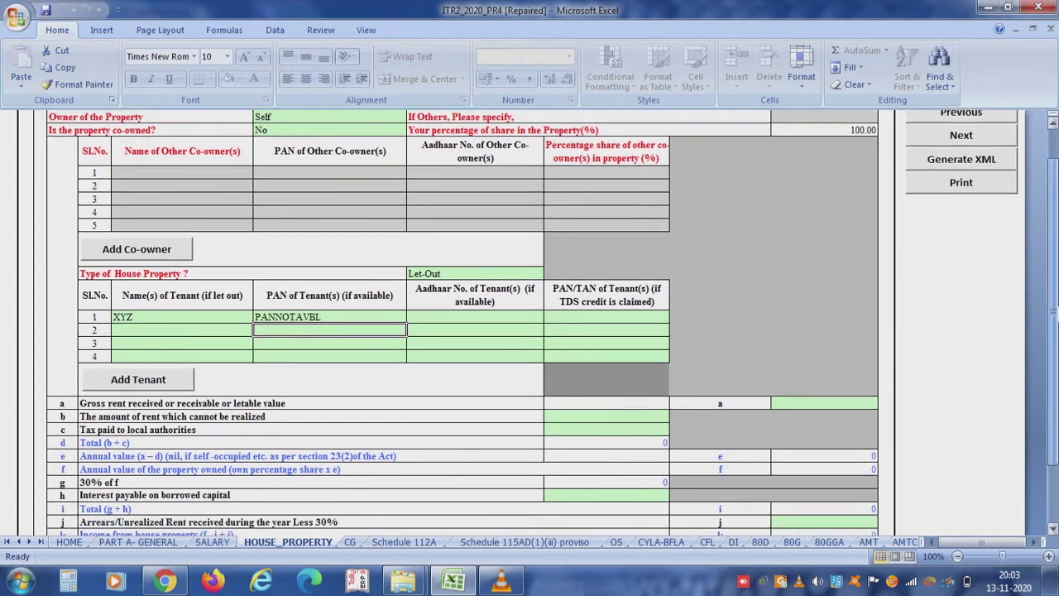
{"action": "left_click", "coordinate": [603, 321]}
{"action": "left_click_drag", "start_coordinate": [1052, 331], "coordinate": [1053, 374]}
{"action": "left_click", "coordinate": [649, 287]}
{"action": "scroll", "coordinate": [648, 290], "scroll_direction": "up", "scroll_amount": 4}
{"action": "scroll", "coordinate": [653, 352], "scroll_direction": "down", "scroll_amount": 1}
{"action": "left_click", "coordinate": [825, 404]}
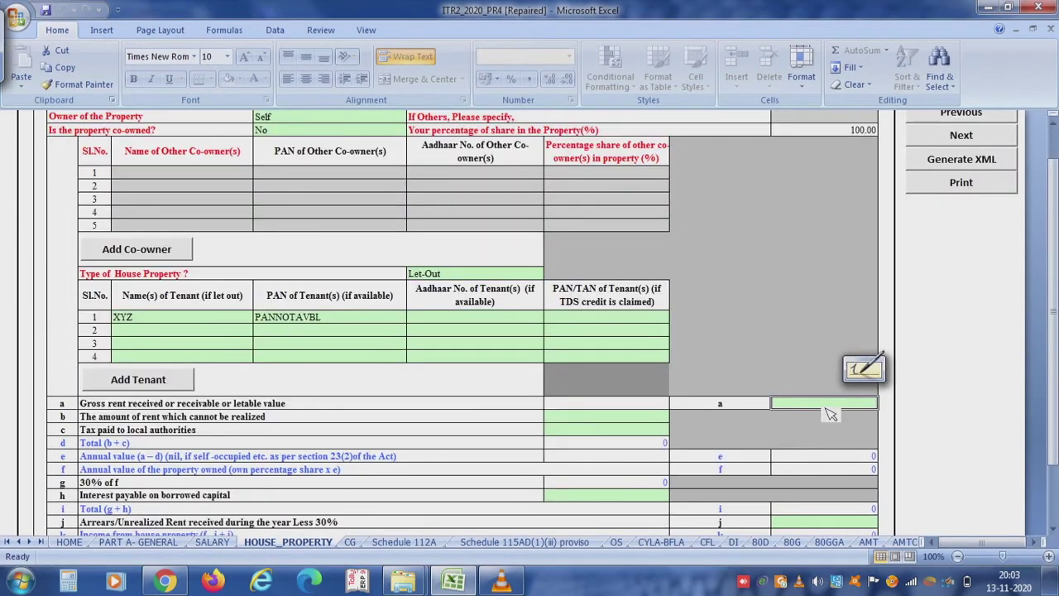
{"action": "type", "text": "200000"}
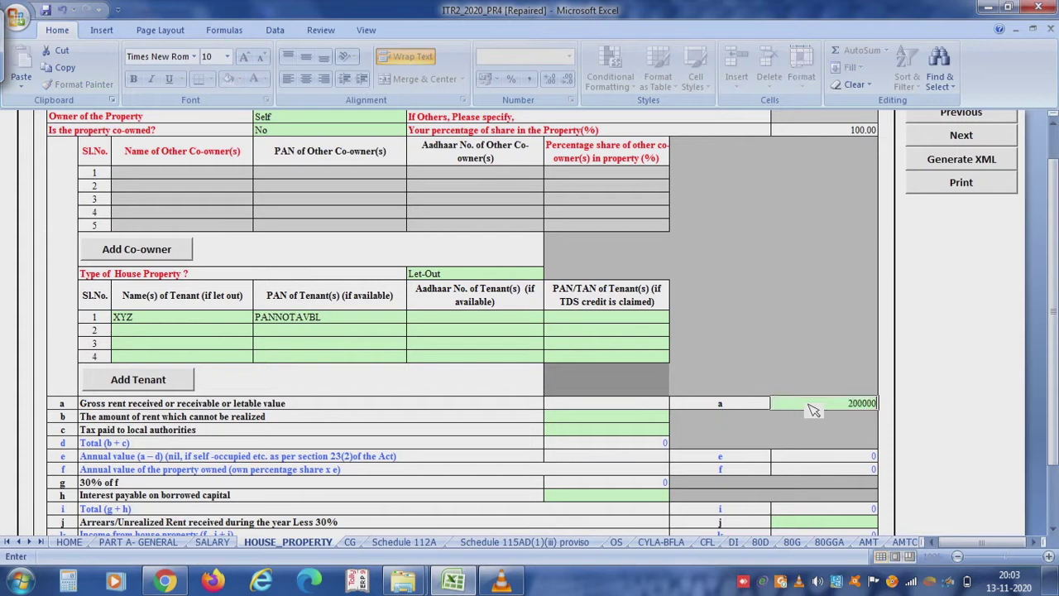
{"action": "key", "text": "Return"}
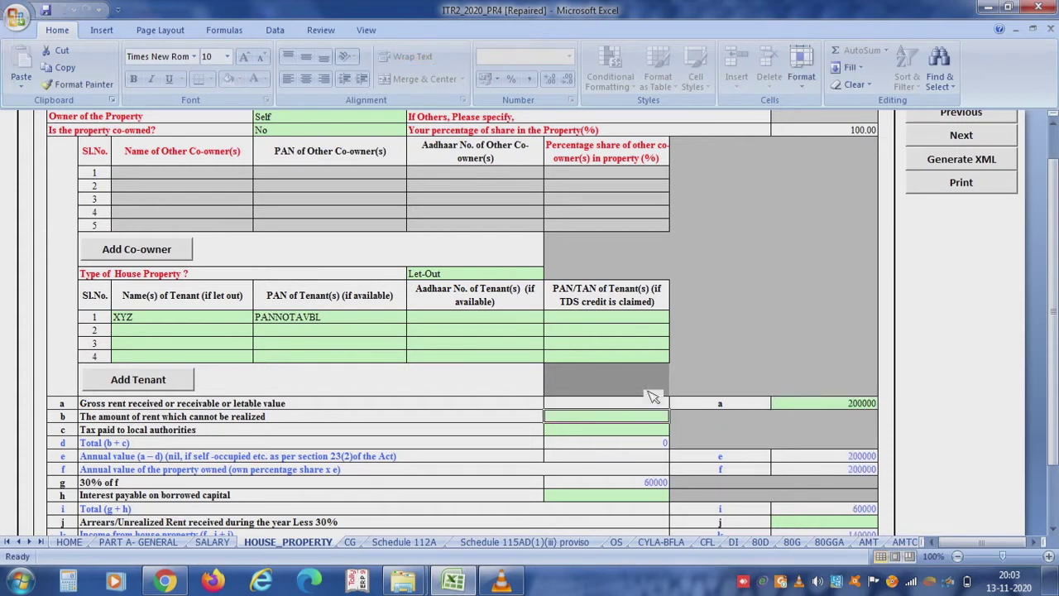
{"action": "left_click_drag", "start_coordinate": [1055, 354], "coordinate": [1058, 381]}
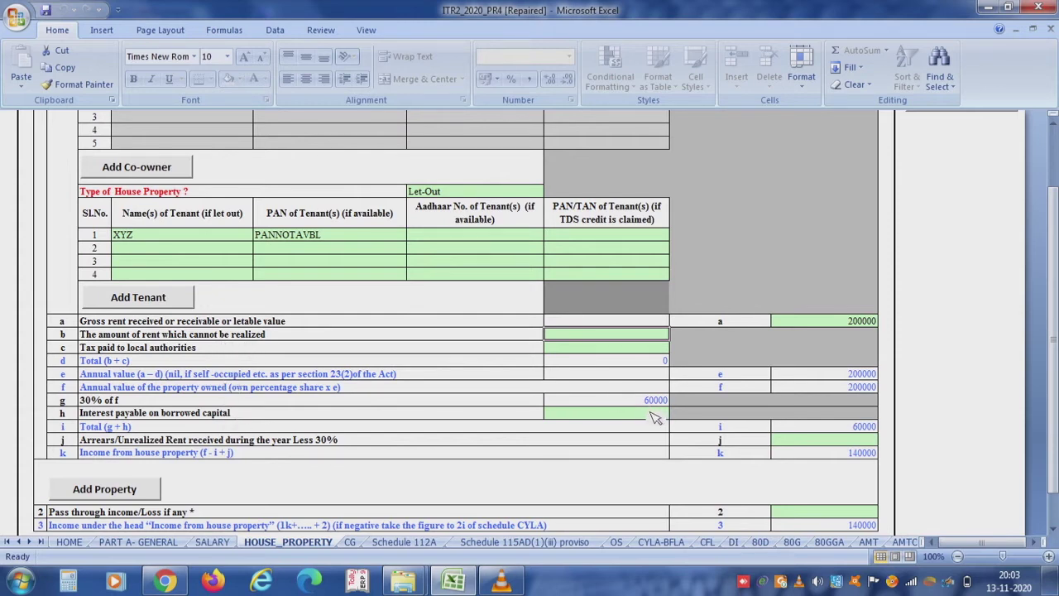
- Enter 59000 as the interest payable on borrowed capital for the let-out property and check the income from house property
{"action": "left_click_drag", "start_coordinate": [1053, 384], "coordinate": [1053, 414]}
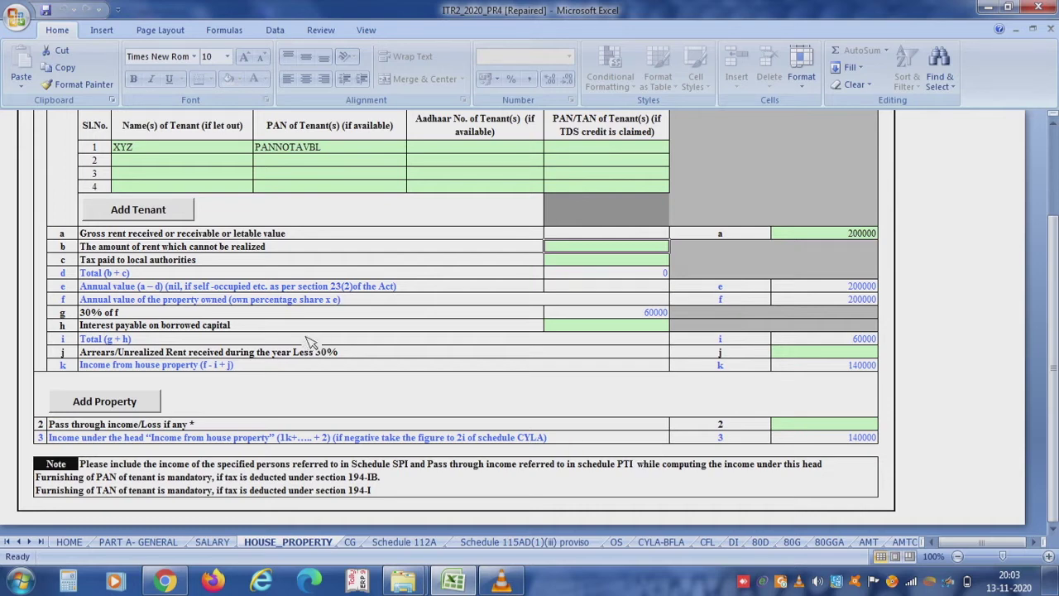
{"action": "left_click", "coordinate": [239, 314]}
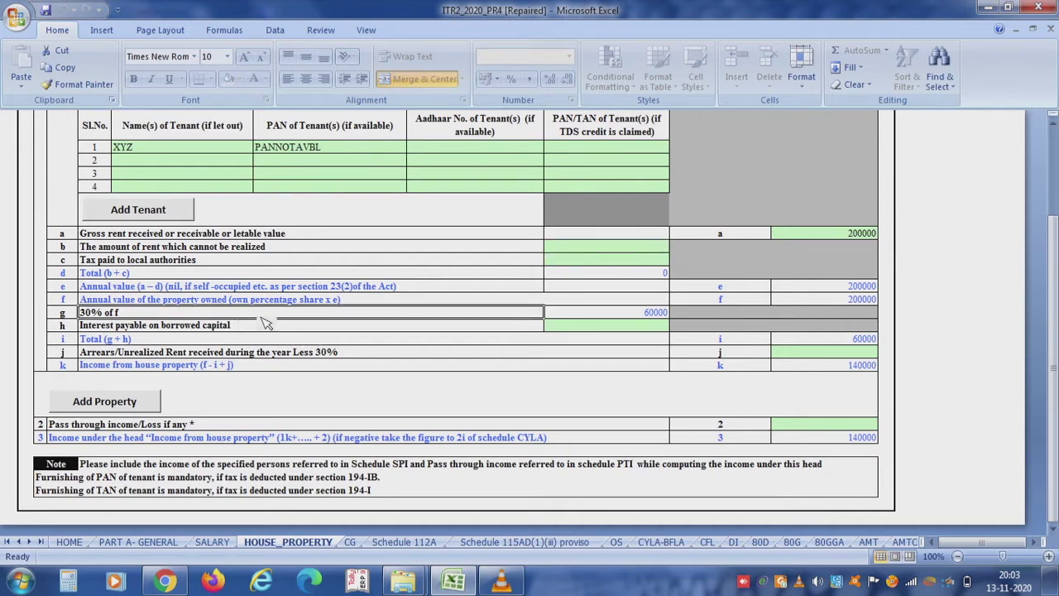
{"action": "left_click", "coordinate": [559, 331]}
{"action": "type", "text": "59000"}
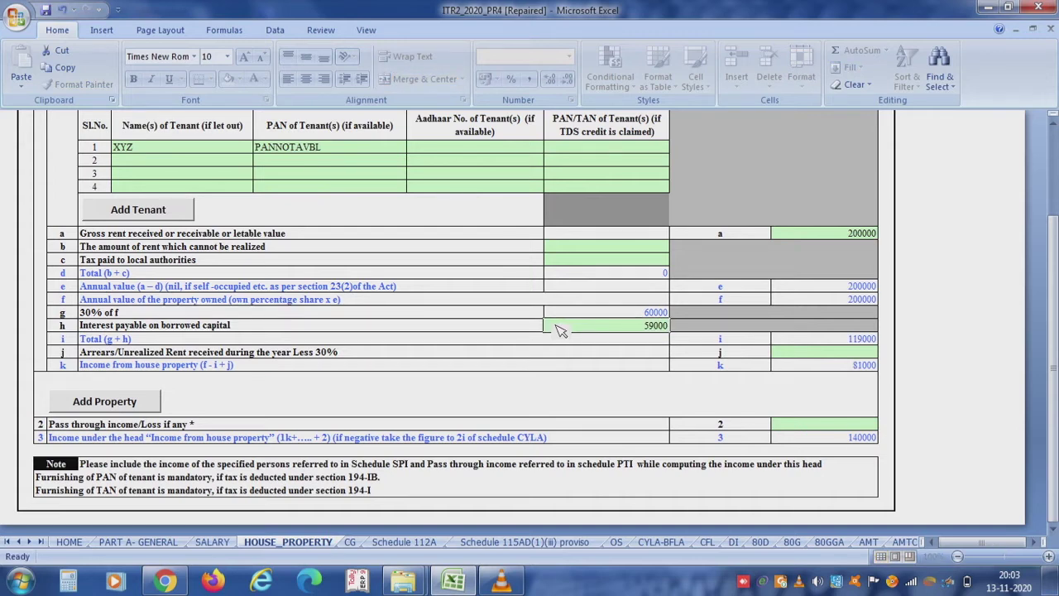
{"action": "key", "text": "Return"}
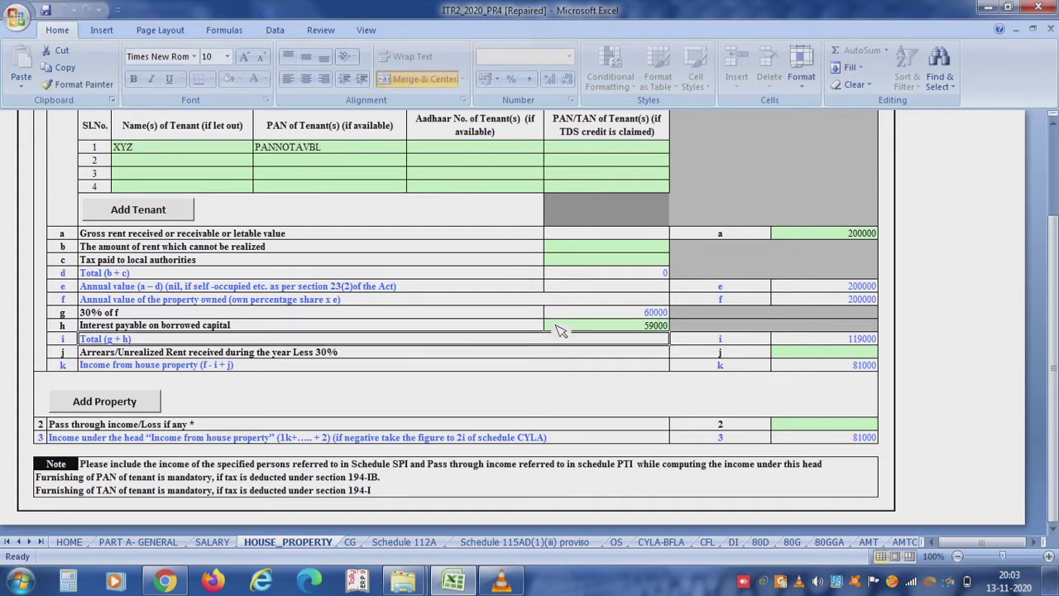
{"action": "left_click", "coordinate": [863, 438]}
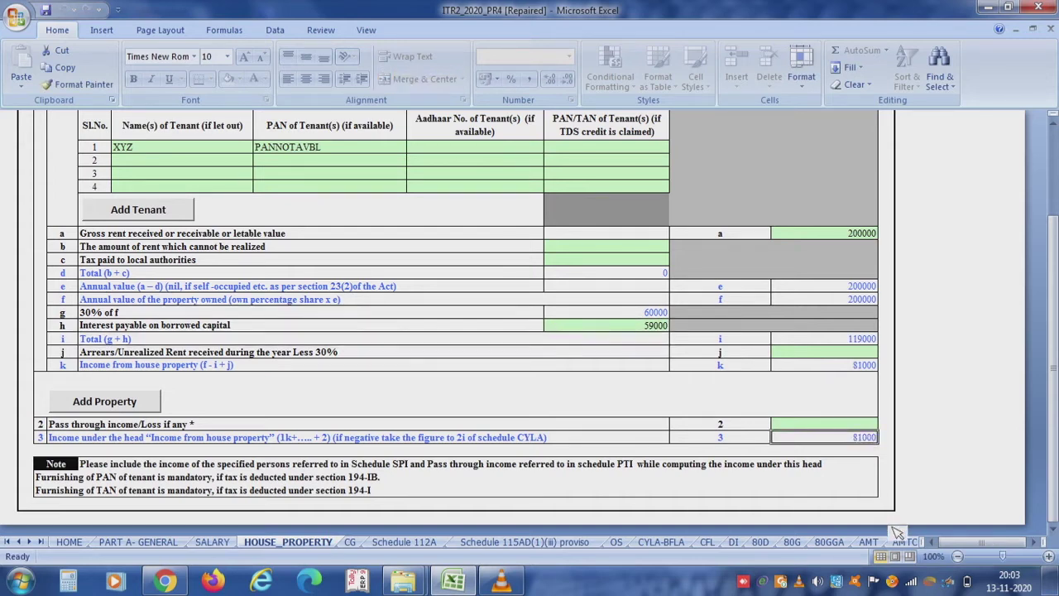
- Open the CG schedule and look over the first items of its short-term capital gains section
{"action": "left_click", "coordinate": [350, 543]}
{"action": "left_click_drag", "start_coordinate": [1053, 278], "coordinate": [1053, 128]}
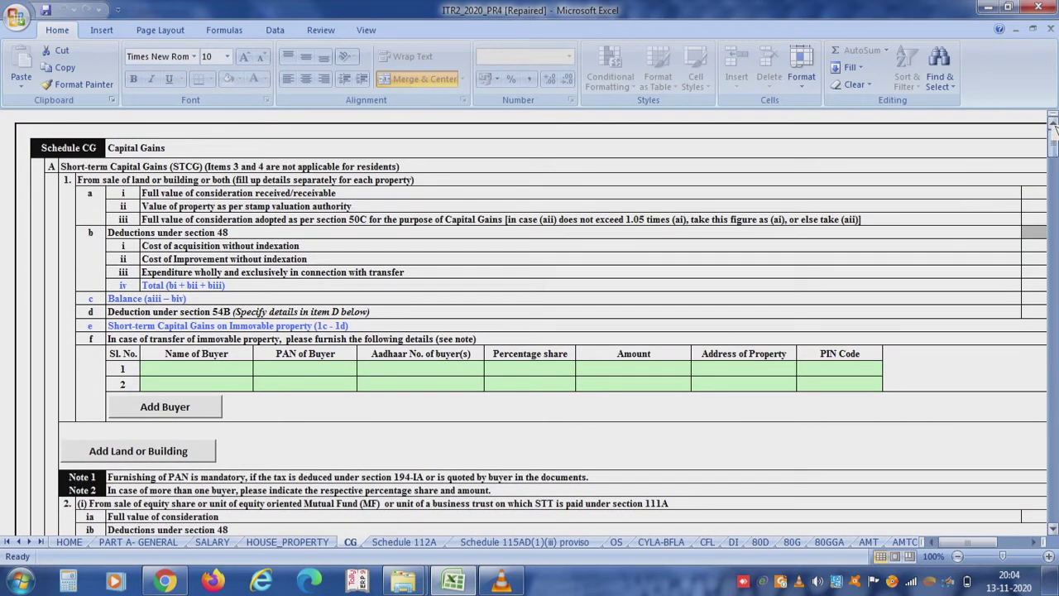
{"action": "left_click", "coordinate": [268, 167]}
{"action": "key", "text": "Down"}
{"action": "key", "text": "Down"}
{"action": "key", "text": "Down"}
{"action": "key", "text": "Down"}
{"action": "key", "text": "Down"}
{"action": "key", "text": "Down"}
{"action": "key", "text": "Down"}
{"action": "key", "text": "Down"}
{"action": "key", "text": "Down"}
{"action": "key", "text": "Down"}
{"action": "key", "text": "Down"}
{"action": "key", "text": "Down"}
{"action": "key", "text": "Down"}
{"action": "key", "text": "Down"}
{"action": "key", "text": "Down"}
{"action": "key", "text": "Down"}
{"action": "key", "text": "Down"}
{"action": "key", "text": "Down"}
{"action": "key", "text": "Down"}
{"action": "key", "text": "Down"}
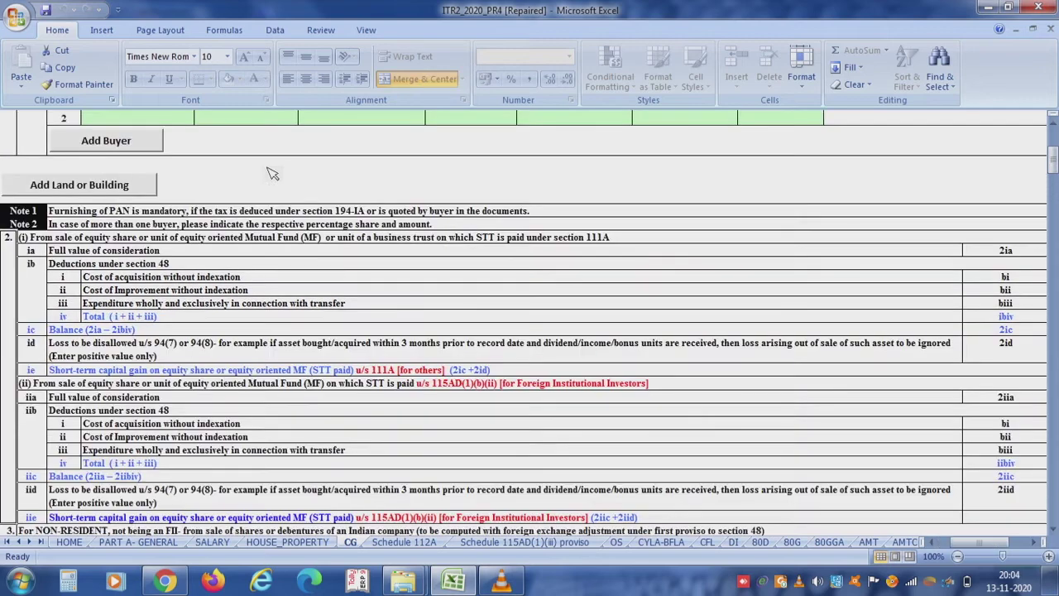
{"action": "key", "text": "Up"}
{"action": "key", "text": "Up"}
{"action": "key", "text": "Up"}
{"action": "key", "text": "Up"}
{"action": "key", "text": "Up"}
{"action": "key", "text": "Up"}
{"action": "key", "text": "Up"}
{"action": "key", "text": "Up"}
{"action": "key", "text": "Up"}
{"action": "key", "text": "Up"}
{"action": "key", "text": "Up"}
{"action": "key", "text": "Up"}
{"action": "key", "text": "Up"}
{"action": "key", "text": "Up"}
{"action": "key", "text": "Up"}
{"action": "key", "text": "Up"}
{"action": "key", "text": "Up"}
{"action": "key", "text": "Up"}
{"action": "key", "text": "Up"}
{"action": "key", "text": "Up"}
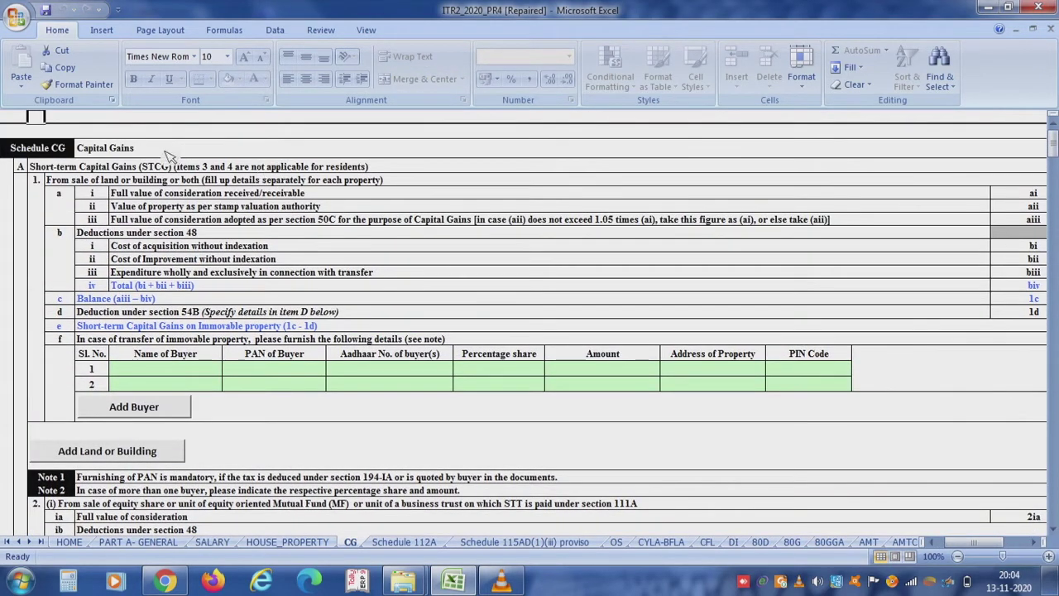
- At 80% zoom, examine the land or building sale rows, from full value of consideration through the section 48 deductions to short-term capital gains
{"action": "left_click", "coordinate": [116, 148]}
{"action": "left_click", "coordinate": [120, 179]}
{"action": "left_click", "coordinate": [124, 196]}
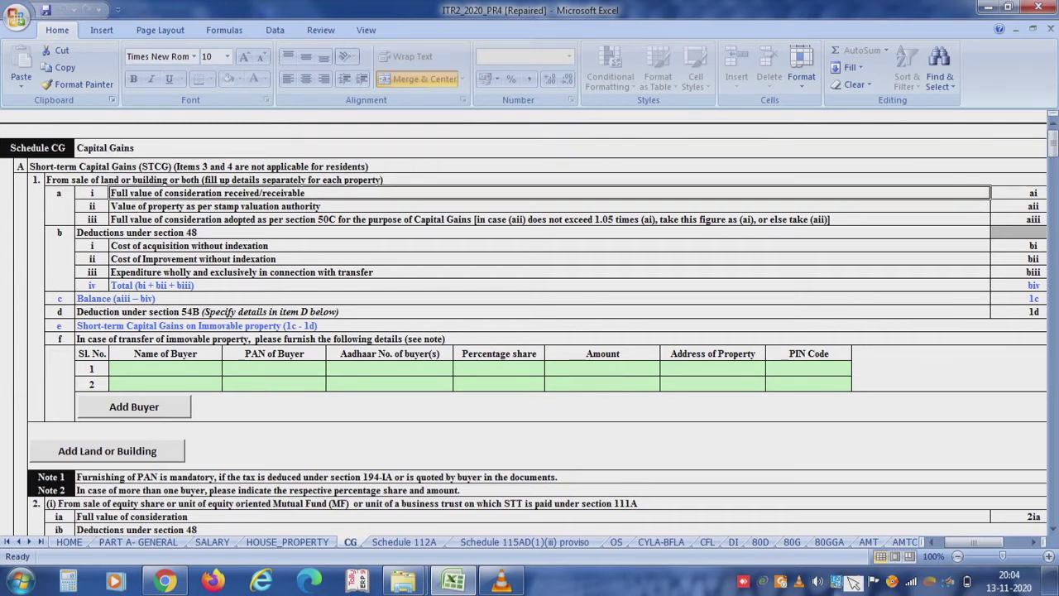
{"action": "left_click", "coordinate": [957, 557]}
{"action": "left_click", "coordinate": [958, 556]}
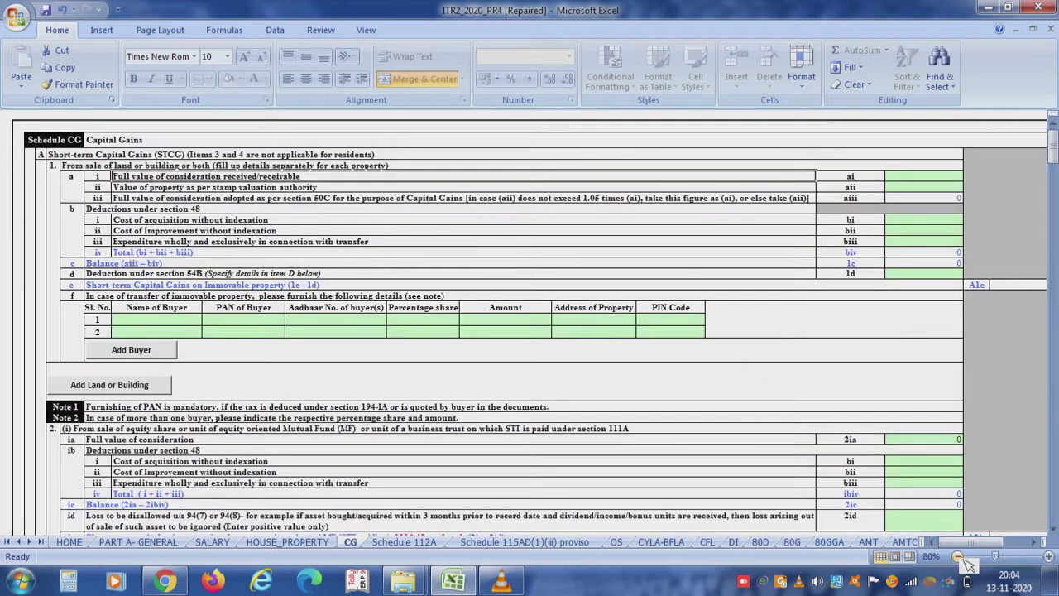
{"action": "left_click", "coordinate": [237, 189]}
{"action": "left_click", "coordinate": [231, 199]}
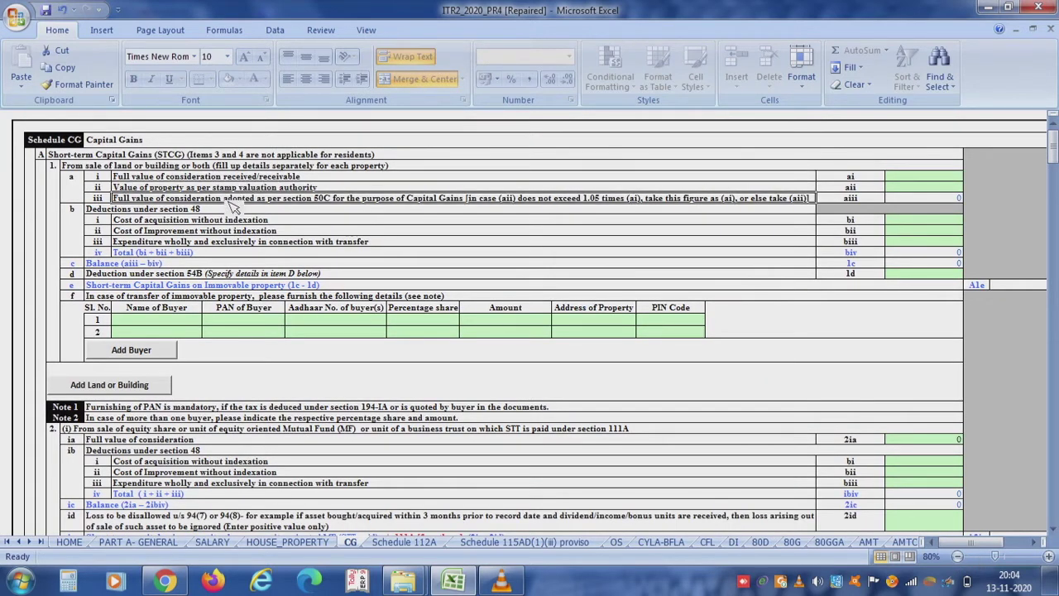
{"action": "left_click", "coordinate": [219, 221]}
{"action": "left_click", "coordinate": [215, 232]}
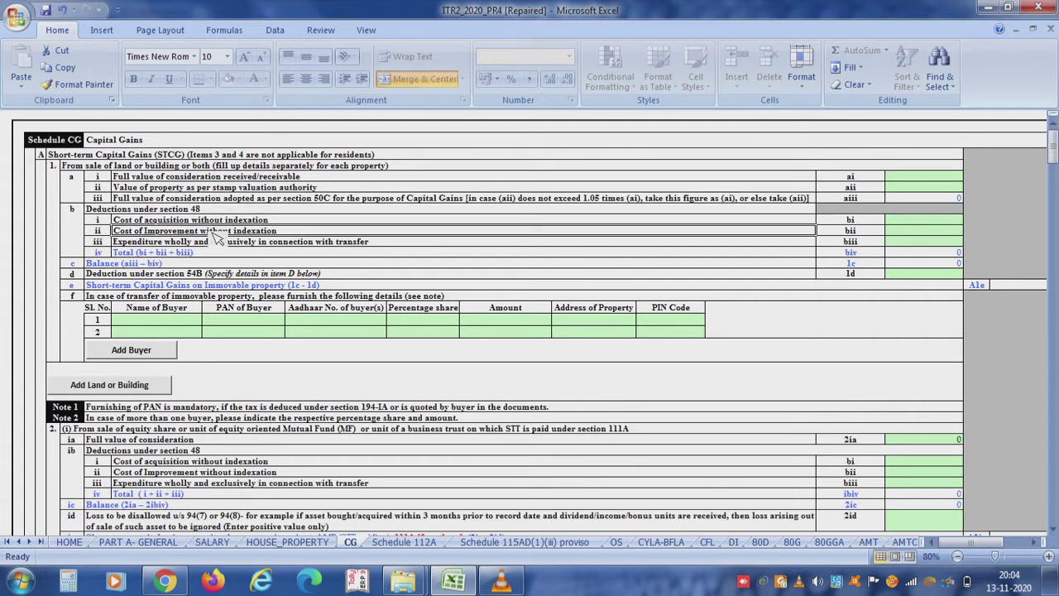
{"action": "left_click", "coordinate": [205, 242]}
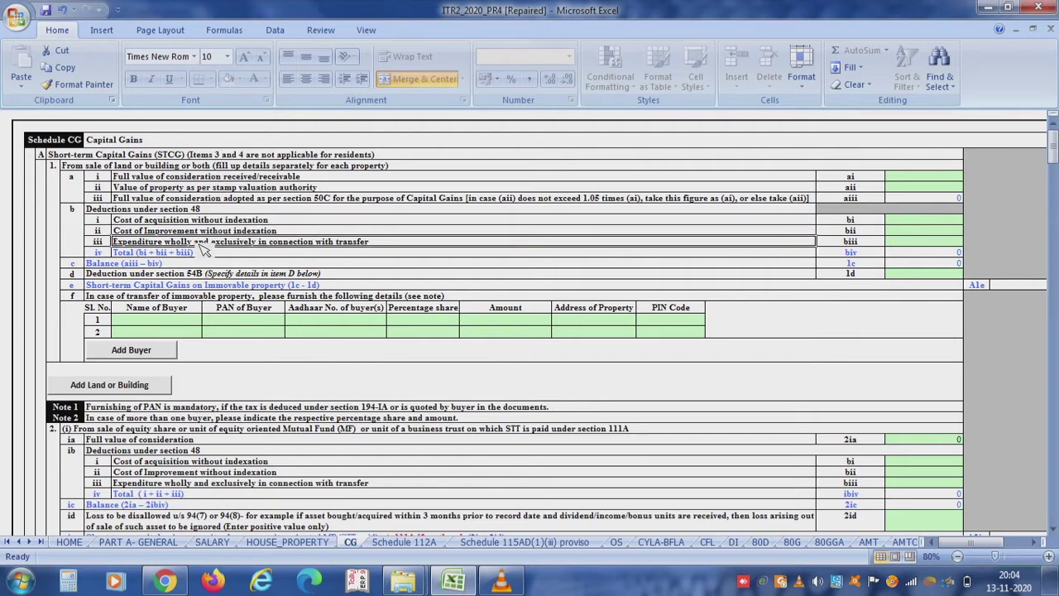
{"action": "left_click", "coordinate": [193, 263]}
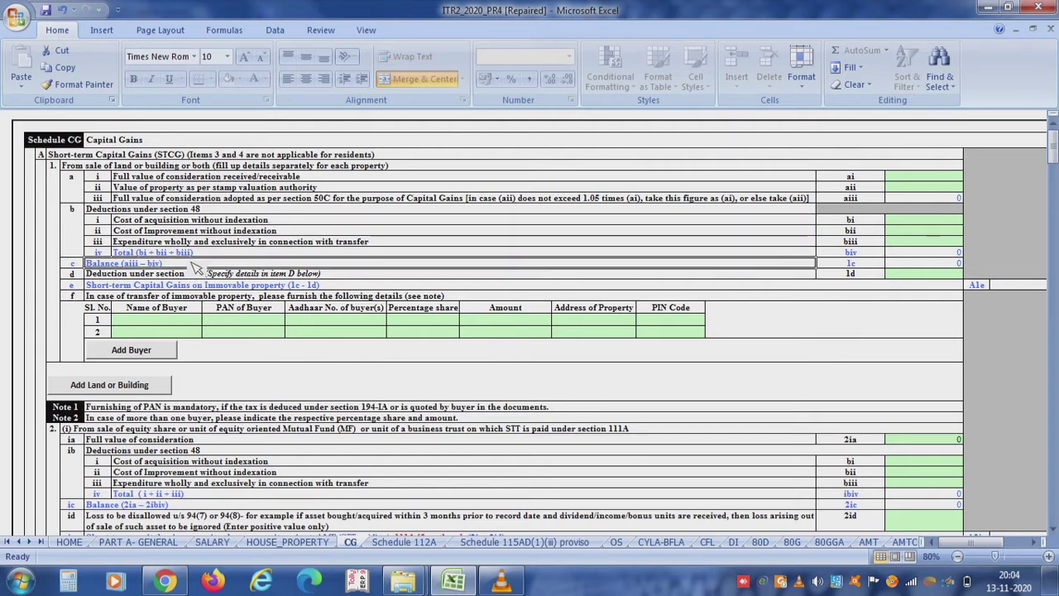
{"action": "key", "text": "Down"}
{"action": "key", "text": "Down"}
{"action": "key", "text": "Right"}
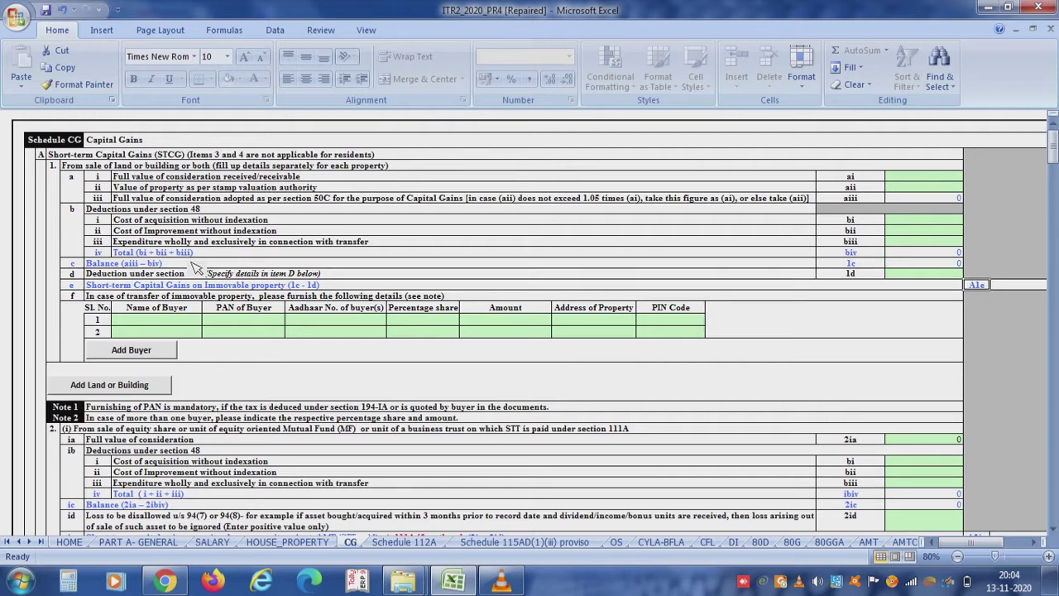
- Examine the buyer details table required for the transfer of immovable property
{"action": "key", "text": "Down"}
{"action": "key", "text": "Left"}
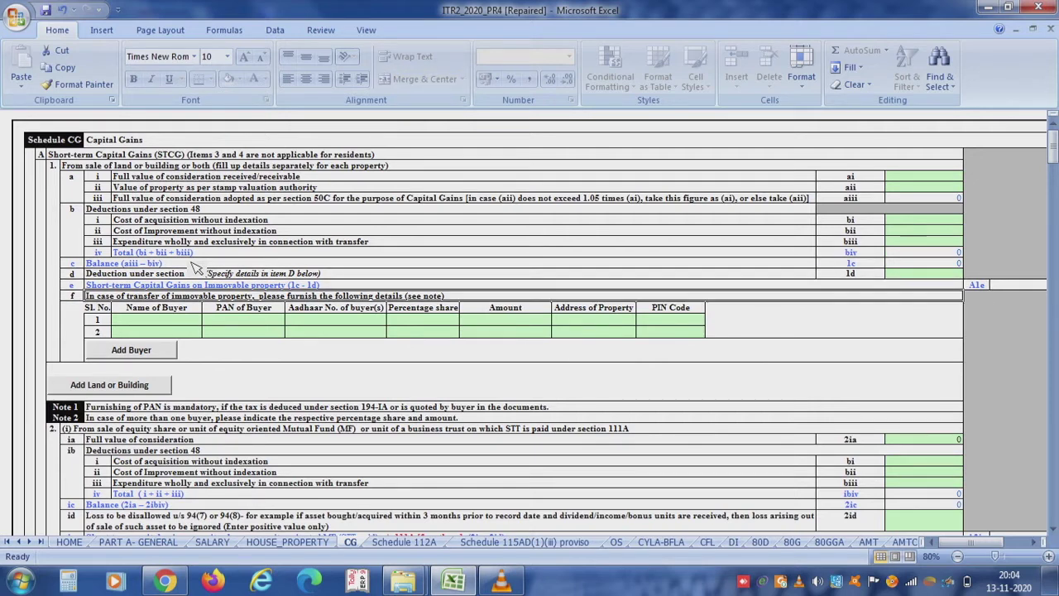
{"action": "key", "text": "Down"}
{"action": "key", "text": "Down"}
{"action": "key", "text": "Right"}
{"action": "key", "text": "Down"}
{"action": "key", "text": "Right"}
{"action": "key", "text": "Right"}
{"action": "key", "text": "Up"}
{"action": "key", "text": "Right"}
{"action": "key", "text": "Right"}
{"action": "key", "text": "Right"}
{"action": "key", "text": "Right"}
- Look through the short-term capital gains items below the buyer table, returning to the notes on PAN and multiple buyers
{"action": "key", "text": "Down"}
{"action": "key", "text": "Down"}
{"action": "key", "text": "Down"}
{"action": "key", "text": "Down"}
{"action": "key", "text": "Down"}
{"action": "key", "text": "Down"}
{"action": "key", "text": "Down"}
{"action": "key", "text": "Down"}
{"action": "key", "text": "Down"}
{"action": "key", "text": "Down"}
{"action": "key", "text": "Down"}
{"action": "key", "text": "Down"}
{"action": "key", "text": "Down"}
{"action": "key", "text": "Down"}
{"action": "key", "text": "Down"}
{"action": "key", "text": "Down"}
{"action": "key", "text": "Down"}
{"action": "key", "text": "Down"}
{"action": "key", "text": "Down"}
{"action": "key", "text": "Down"}
{"action": "key", "text": "Down"}
{"action": "key", "text": "Down"}
{"action": "key", "text": "Up"}
{"action": "key", "text": "Up"}
{"action": "key", "text": "Up"}
{"action": "key", "text": "Up"}
{"action": "key", "text": "Up"}
{"action": "key", "text": "Up"}
{"action": "key", "text": "Up"}
{"action": "key", "text": "Up"}
{"action": "key", "text": "Up"}
{"action": "key", "text": "Up"}
{"action": "key", "text": "Up"}
{"action": "key", "text": "Up"}
{"action": "key", "text": "Up"}
{"action": "key", "text": "Up"}
{"action": "key", "text": "Up"}
{"action": "key", "text": "Up"}
{"action": "key", "text": "Up"}
{"action": "key", "text": "Up"}
{"action": "key", "text": "Up"}
{"action": "key", "text": "Up"}
{"action": "key", "text": "Up"}
{"action": "key", "text": "Up"}
{"action": "key", "text": "Up"}
{"action": "key", "text": "Up"}
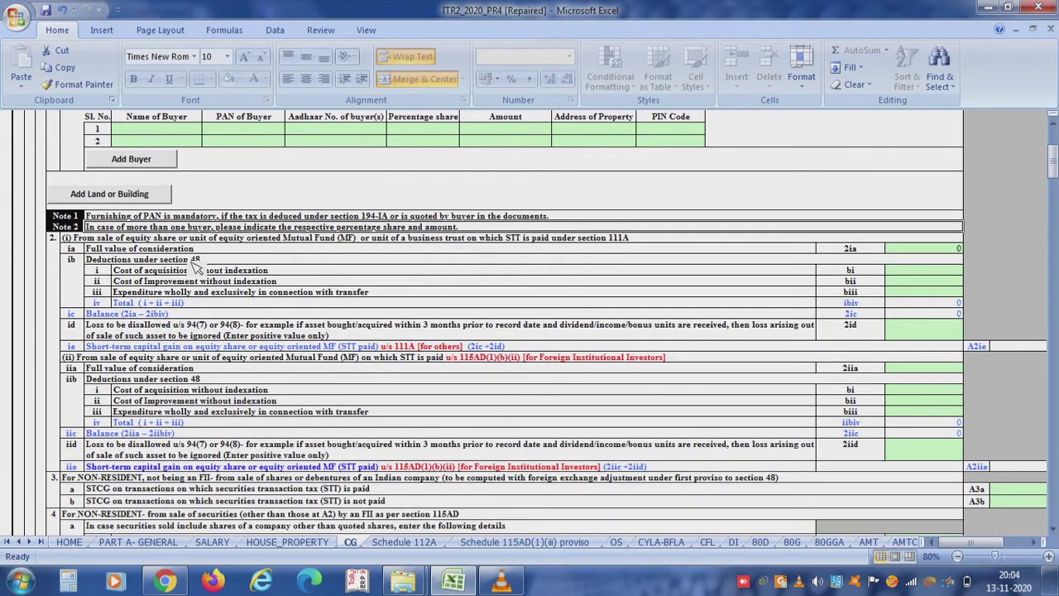
- Examine the section 111A rows for sale of equity shares or equity-oriented mutual funds, including consideration and section 48 deductions
{"action": "key", "text": "Down"}
{"action": "key", "text": "Down"}
{"action": "key", "text": "Down"}
{"action": "key", "text": "Down"}
{"action": "key", "text": "Down"}
{"action": "key", "text": "Down"}
{"action": "key", "text": "Down"}
{"action": "key", "text": "Down"}
{"action": "key", "text": "Up"}
{"action": "key", "text": "Up"}
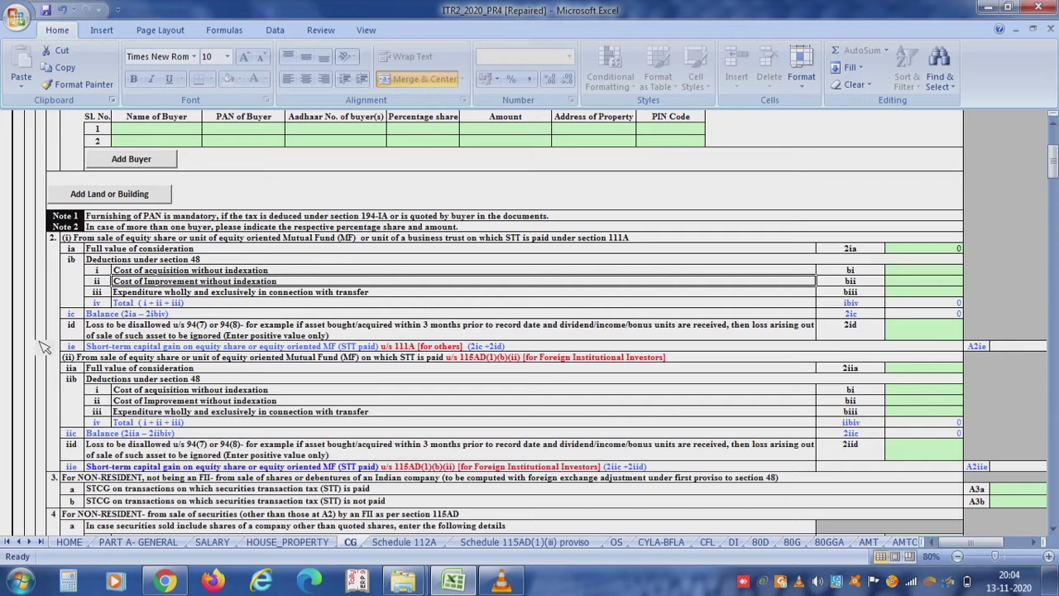
{"action": "key", "text": "Up"}
{"action": "key", "text": "Up"}
{"action": "key", "text": "Up"}
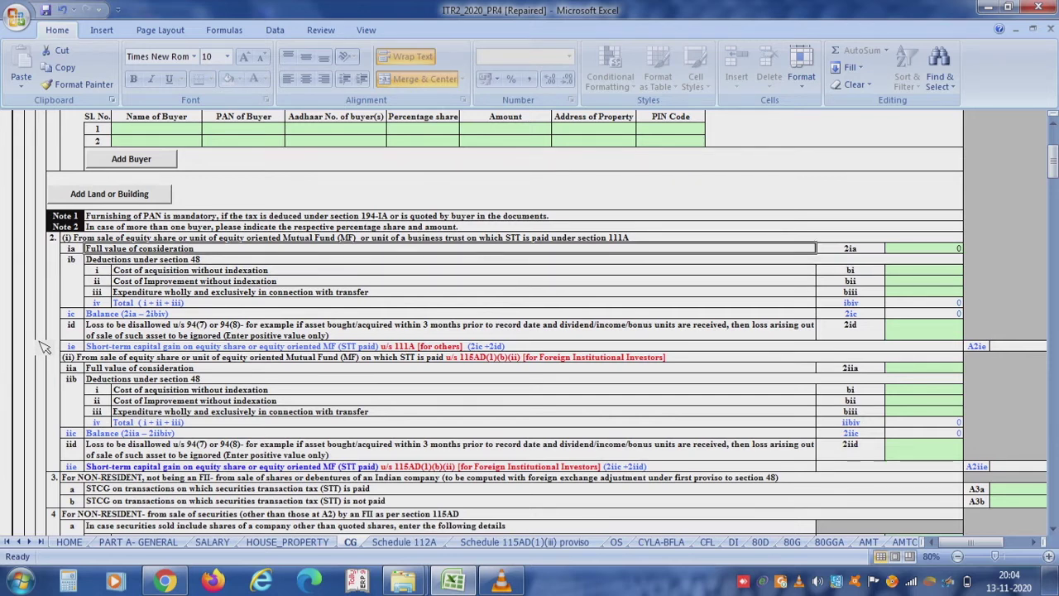
{"action": "key", "text": "Up"}
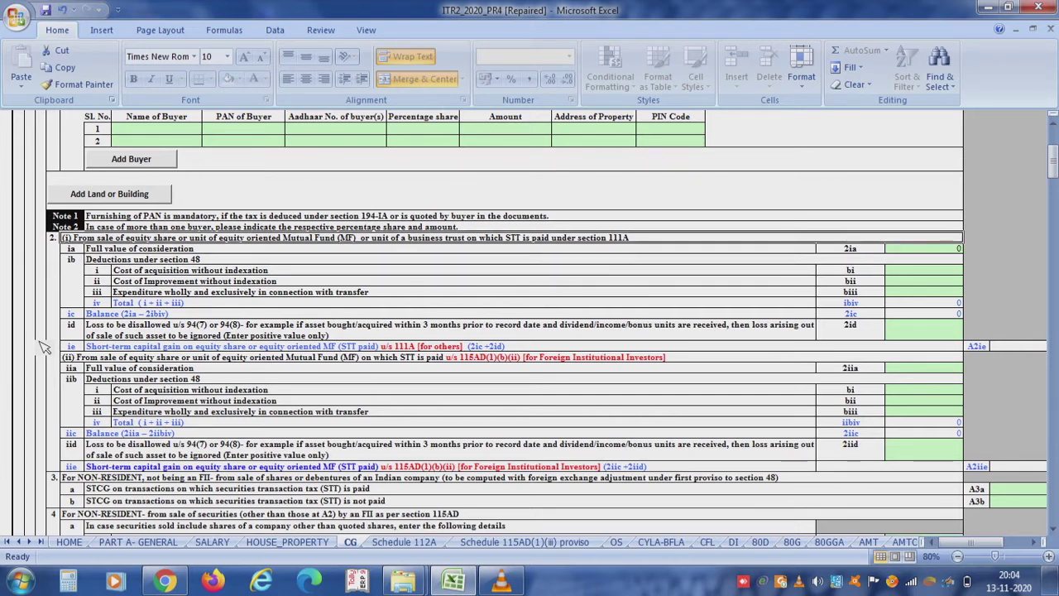
- Review the disallowed loss row under section 94(7) or 94(8) and the section 115AD(1)(b)(ii) item for Foreign Institutional Investors
{"action": "key", "text": "Down"}
{"action": "key", "text": "Down"}
{"action": "key", "text": "Down"}
{"action": "key", "text": "Down"}
{"action": "key", "text": "Down"}
{"action": "key", "text": "Down"}
{"action": "key", "text": "Down"}
{"action": "key", "text": "Down"}
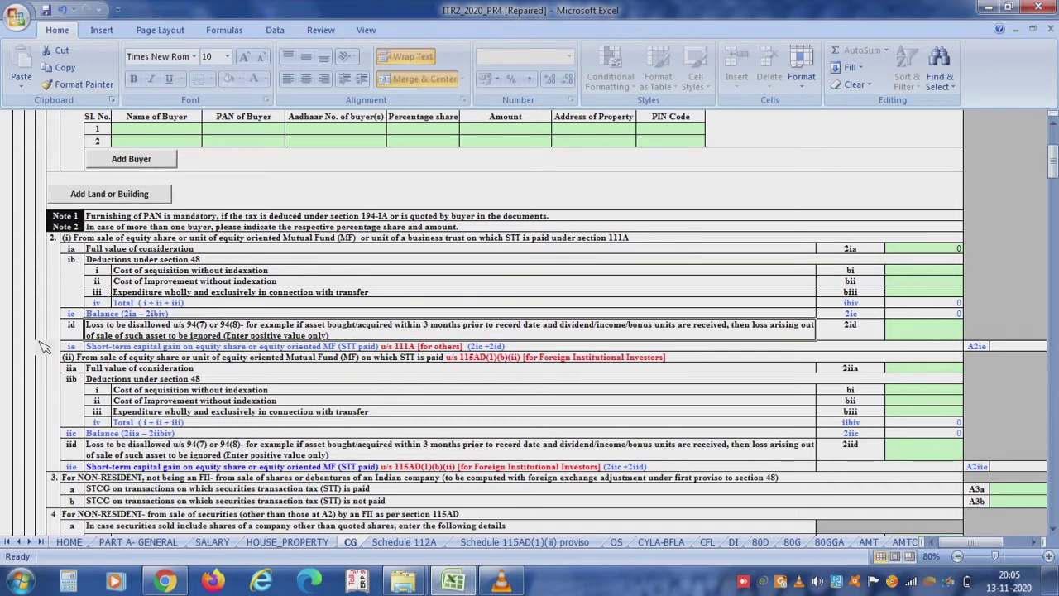
{"action": "key", "text": "Down"}
{"action": "key", "text": "Down"}
{"action": "key", "text": "Down"}
{"action": "key", "text": "Down"}
{"action": "key", "text": "Down"}
{"action": "key", "text": "Down"}
{"action": "key", "text": "Down"}
{"action": "key", "text": "Down"}
{"action": "key", "text": "Down"}
{"action": "key", "text": "Down"}
{"action": "key", "text": "Down"}
{"action": "key", "text": "Down"}
{"action": "key", "text": "Down"}
{"action": "key", "text": "Down"}
{"action": "key", "text": "Down"}
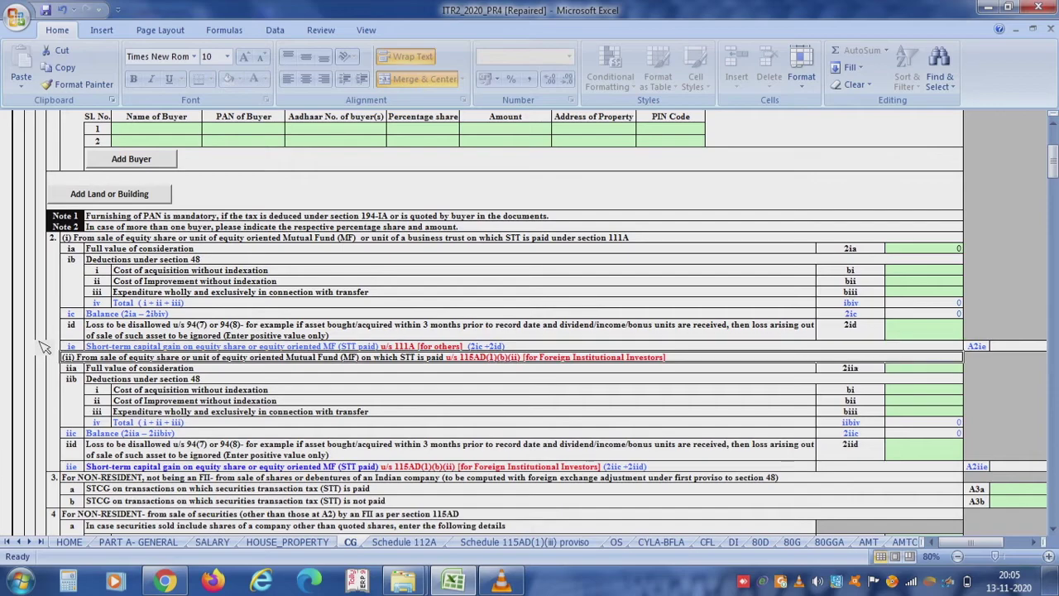
- Examine the short-term gain items for non-residents: sale of Indian company shares or debentures and FII securities under section 115AD
{"action": "key", "text": "Down"}
{"action": "key", "text": "Down"}
{"action": "key", "text": "Down"}
{"action": "key", "text": "Down"}
{"action": "key", "text": "Down"}
{"action": "key", "text": "Down"}
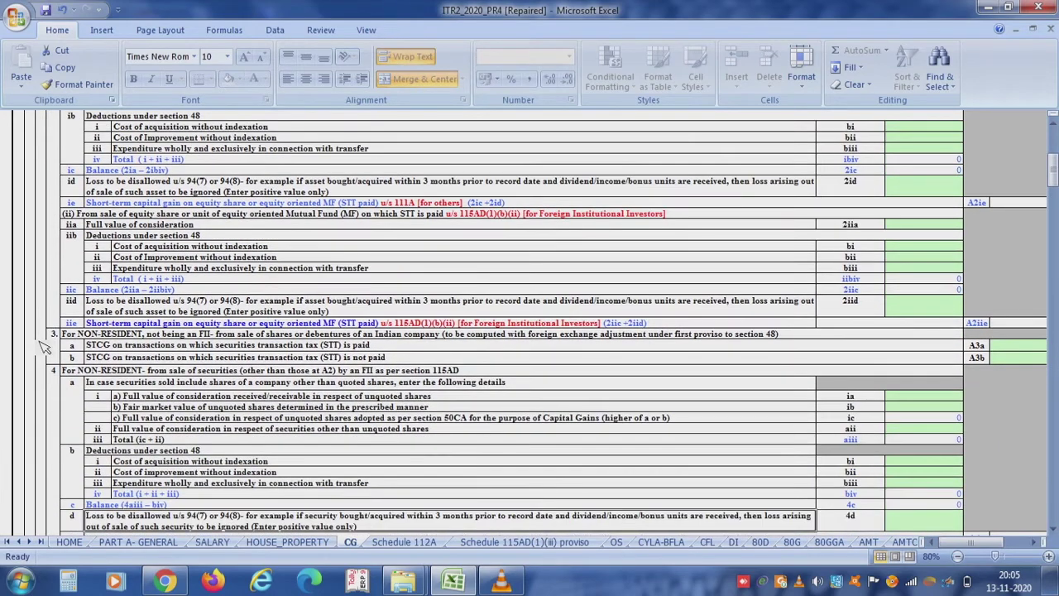
{"action": "key", "text": "Down"}
{"action": "key", "text": "Down"}
{"action": "key", "text": "Down"}
{"action": "key", "text": "Down"}
{"action": "key", "text": "Down"}
{"action": "key", "text": "Down"}
{"action": "key", "text": "Down"}
{"action": "key", "text": "Down"}
{"action": "key", "text": "Down"}
{"action": "key", "text": "Down"}
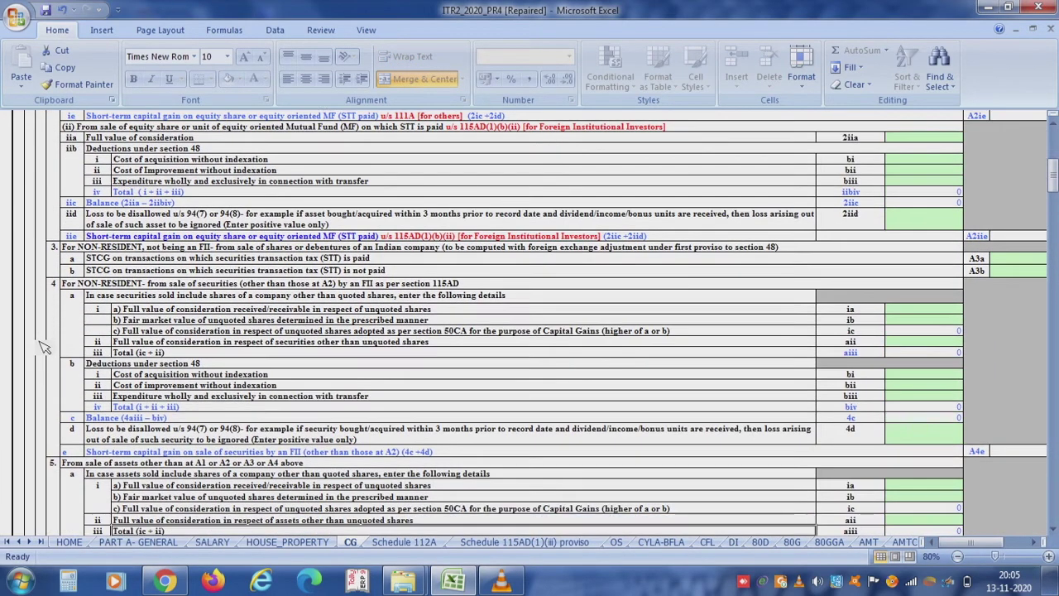
- Examine item 5 on sale of assets other than A1 to A4, including unquoted share consideration and section 48 deductions
{"action": "key", "text": "Down"}
{"action": "key", "text": "Down"}
{"action": "key", "text": "Down"}
{"action": "key", "text": "Down"}
{"action": "key", "text": "Down"}
{"action": "key", "text": "Down"}
{"action": "key", "text": "Down"}
{"action": "key", "text": "Down"}
{"action": "key", "text": "Down"}
{"action": "key", "text": "Down"}
{"action": "key", "text": "Down"}
{"action": "key", "text": "Down"}
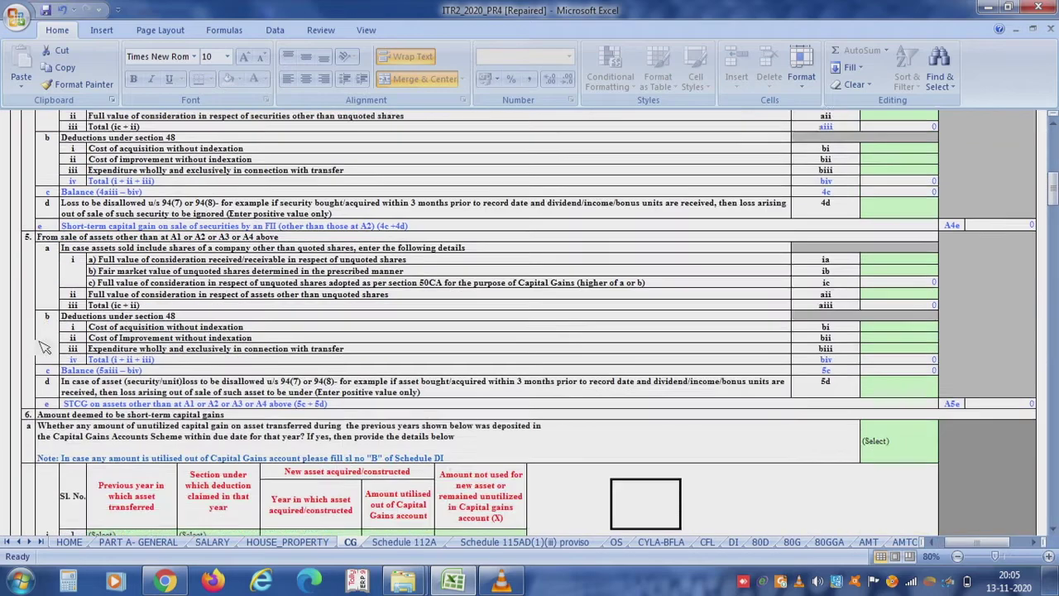
- Look through items 6 to 8: deemed short-term capital gains, pass-through income and the DTAA special-rate table
{"action": "key", "text": "Down"}
{"action": "key", "text": "Down"}
{"action": "key", "text": "Down"}
{"action": "key", "text": "Down"}
{"action": "key", "text": "Down"}
{"action": "key", "text": "Down"}
{"action": "key", "text": "Down"}
{"action": "key", "text": "Down"}
{"action": "key", "text": "Down"}
{"action": "key", "text": "Down"}
{"action": "key", "text": "Down"}
{"action": "key", "text": "Down"}
{"action": "key", "text": "Down"}
{"action": "key", "text": "Down"}
{"action": "key", "text": "Down"}
{"action": "key", "text": "Down"}
{"action": "key", "text": "Down"}
{"action": "key", "text": "Down"}
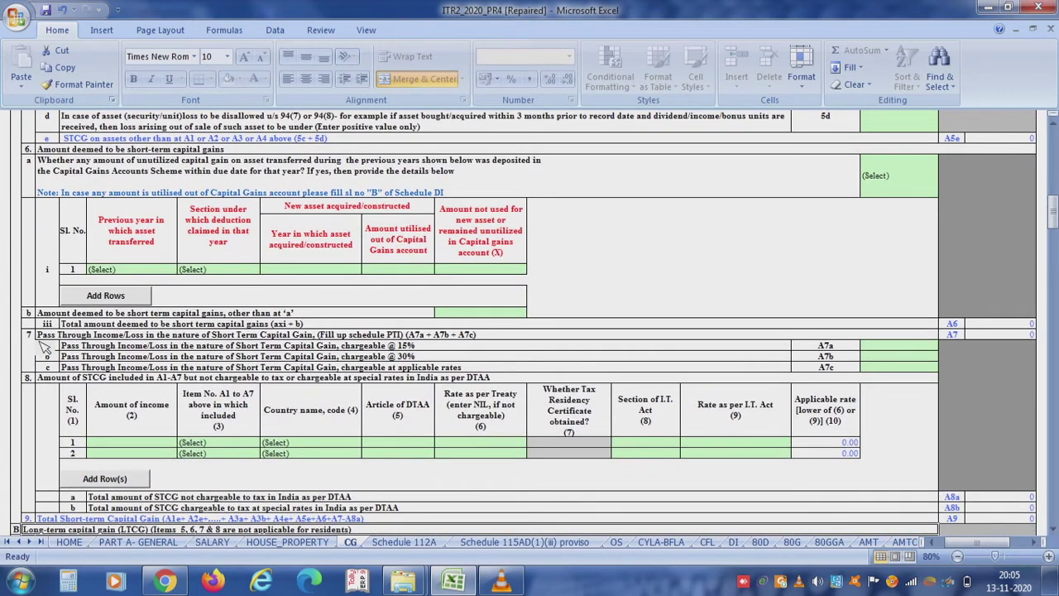
- Review the total short-term capital gain row and the start of the long-term capital gain section B
{"action": "key", "text": "Down"}
{"action": "key", "text": "Down"}
{"action": "key", "text": "Down"}
{"action": "key", "text": "Down"}
{"action": "key", "text": "Down"}
{"action": "key", "text": "Down"}
{"action": "key", "text": "Down"}
{"action": "key", "text": "Down"}
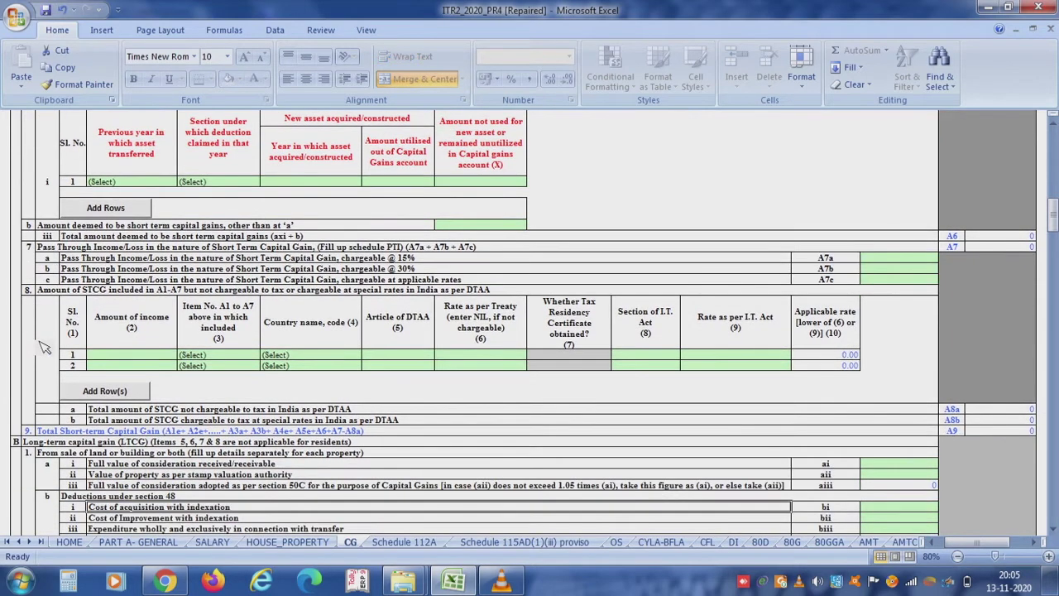
{"action": "key", "text": "Down"}
{"action": "key", "text": "Down"}
{"action": "key", "text": "Down"}
{"action": "key", "text": "Down"}
{"action": "key", "text": "Down"}
{"action": "key", "text": "Down"}
{"action": "key", "text": "Down"}
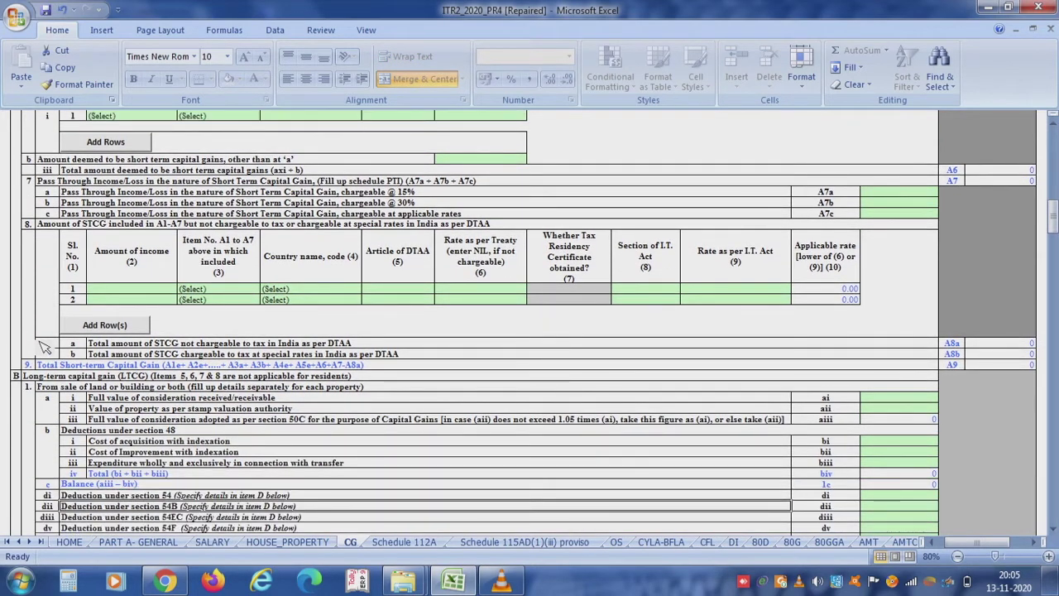
- Look over the land or building long-term gain block, including the section 54 series deductions, buyer table and notes
{"action": "key", "text": "Down"}
{"action": "key", "text": "Down"}
{"action": "key", "text": "Down"}
{"action": "key", "text": "Down"}
{"action": "key", "text": "Down"}
{"action": "key", "text": "Down"}
{"action": "key", "text": "Down"}
{"action": "key", "text": "Down"}
{"action": "key", "text": "Down"}
{"action": "key", "text": "Down"}
{"action": "key", "text": "Down"}
{"action": "key", "text": "Down"}
{"action": "key", "text": "Down"}
{"action": "key", "text": "Down"}
{"action": "key", "text": "Down"}
{"action": "key", "text": "Down"}
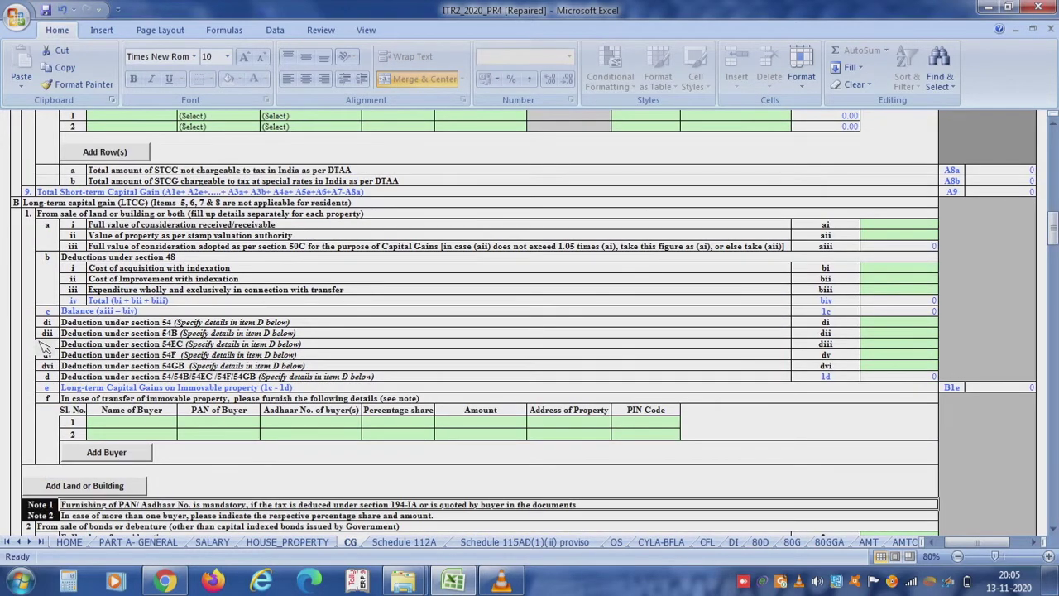
- Go row by row through long-term item 1 on sale of land or building, from its heading to the buyer details
{"action": "left_click", "coordinate": [37, 206]}
{"action": "key", "text": "Down"}
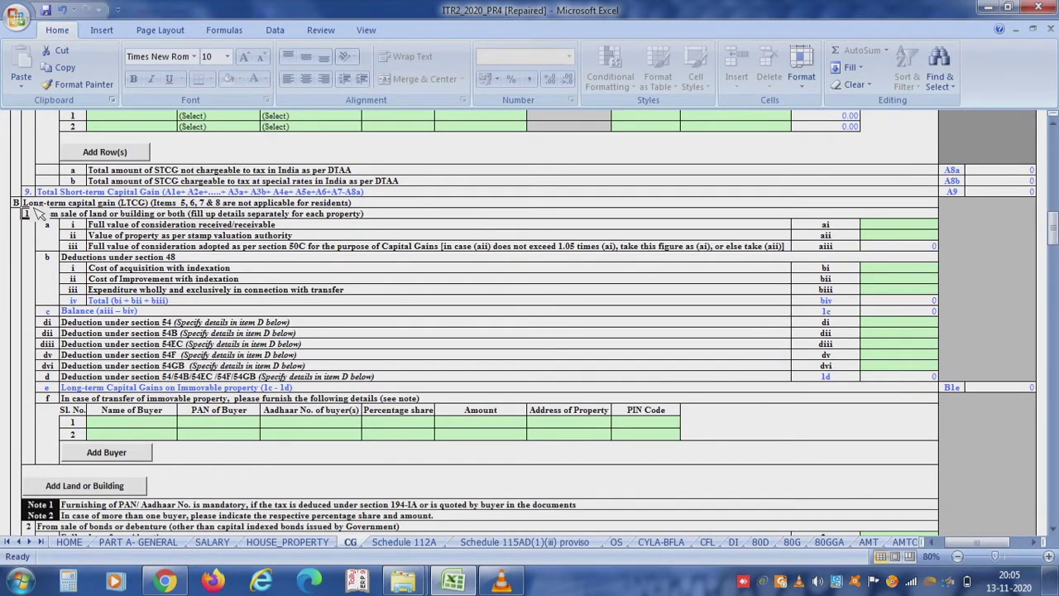
{"action": "key", "text": "Down"}
{"action": "key", "text": "Down"}
{"action": "key", "text": "Down"}
{"action": "key", "text": "Down"}
{"action": "key", "text": "Down"}
{"action": "key", "text": "Down"}
{"action": "key", "text": "Down"}
{"action": "key", "text": "Right"}
{"action": "key", "text": "Right"}
{"action": "key", "text": "Down"}
{"action": "key", "text": "Down"}
{"action": "key", "text": "Down"}
{"action": "key", "text": "Down"}
{"action": "key", "text": "Down"}
{"action": "key", "text": "Down"}
{"action": "key", "text": "Down"}
{"action": "key", "text": "Down"}
{"action": "key", "text": "Down"}
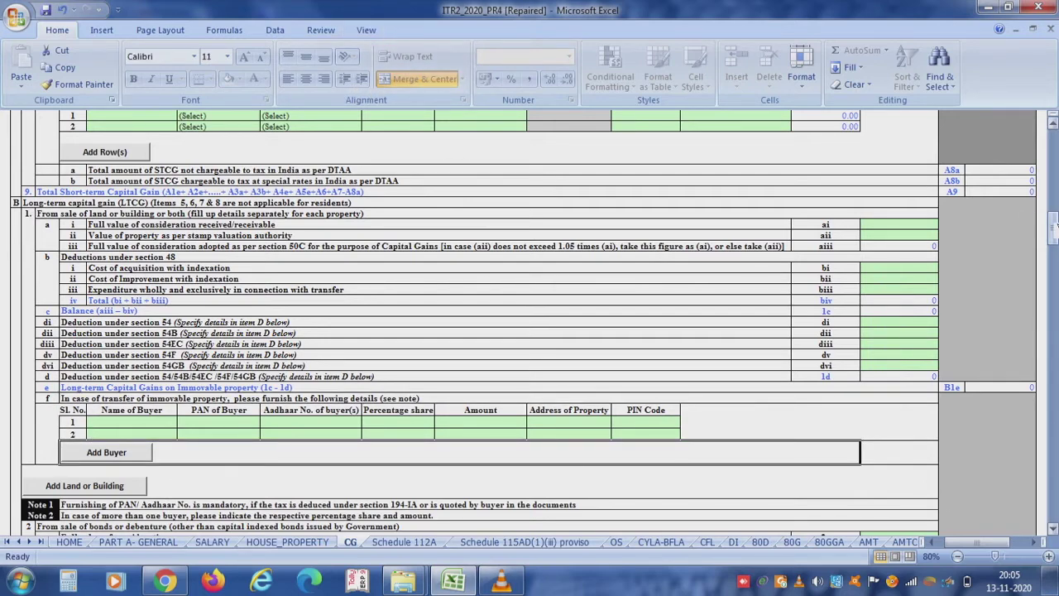
- Review the long-term items for bonds, listed securities, GDRs and section 112A shares, and open Schedule 112A at its heading
{"action": "left_click_drag", "start_coordinate": [1054, 225], "coordinate": [1054, 256]}
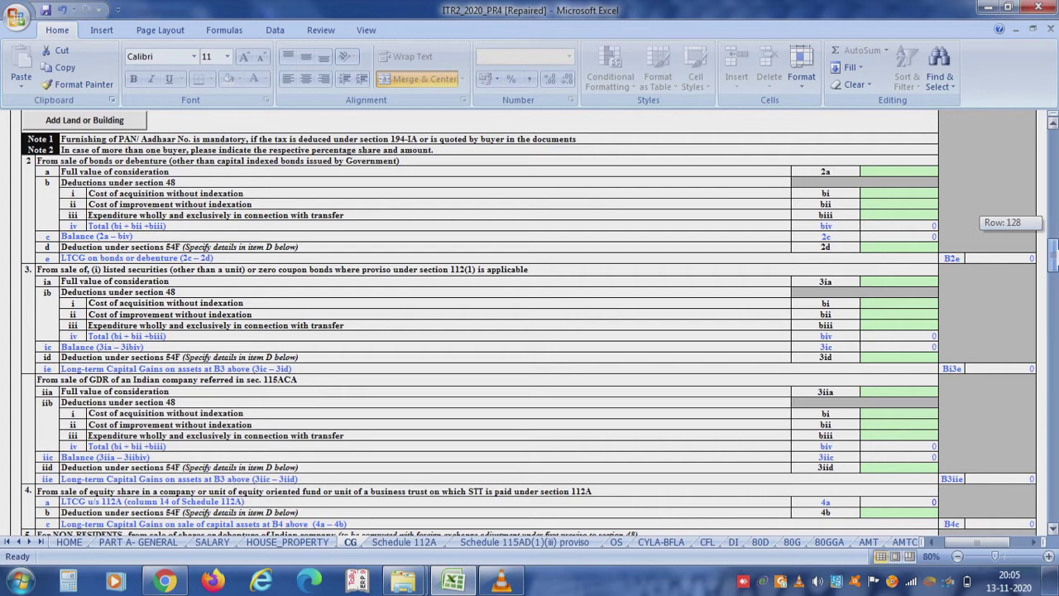
{"action": "left_click_drag", "start_coordinate": [1054, 256], "coordinate": [1054, 267]}
{"action": "left_click", "coordinate": [404, 542]}
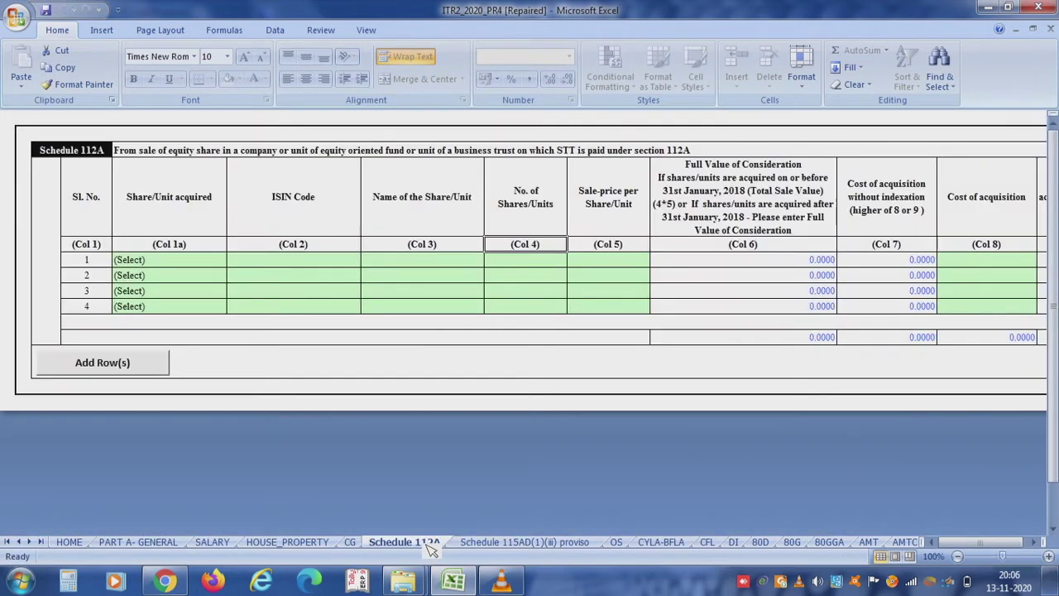
{"action": "left_click", "coordinate": [207, 152]}
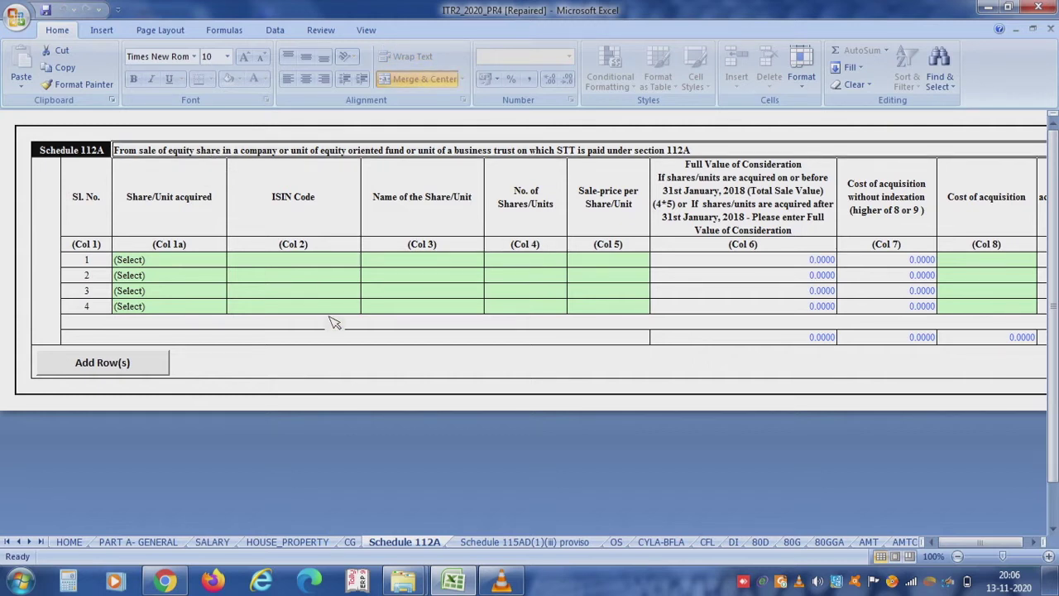
- View the Share/Unit acquired date options in row 1 of Schedule 112A, plus the ISIN Code and share name columns
{"action": "left_click", "coordinate": [209, 261]}
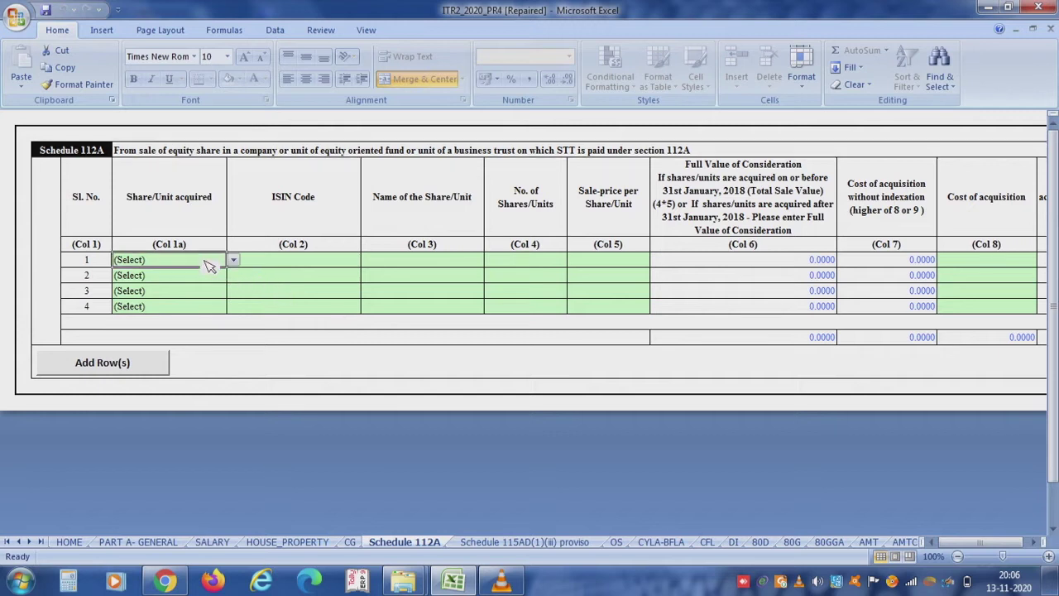
{"action": "left_click", "coordinate": [234, 260]}
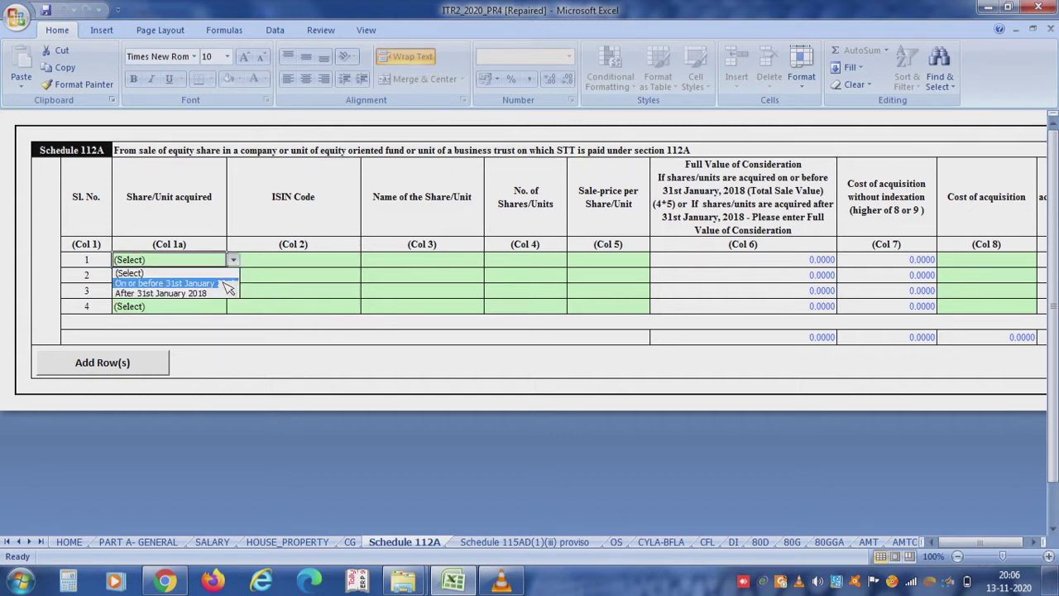
{"action": "key", "text": "Escape"}
{"action": "left_click", "coordinate": [276, 266]}
{"action": "left_click", "coordinate": [381, 266]}
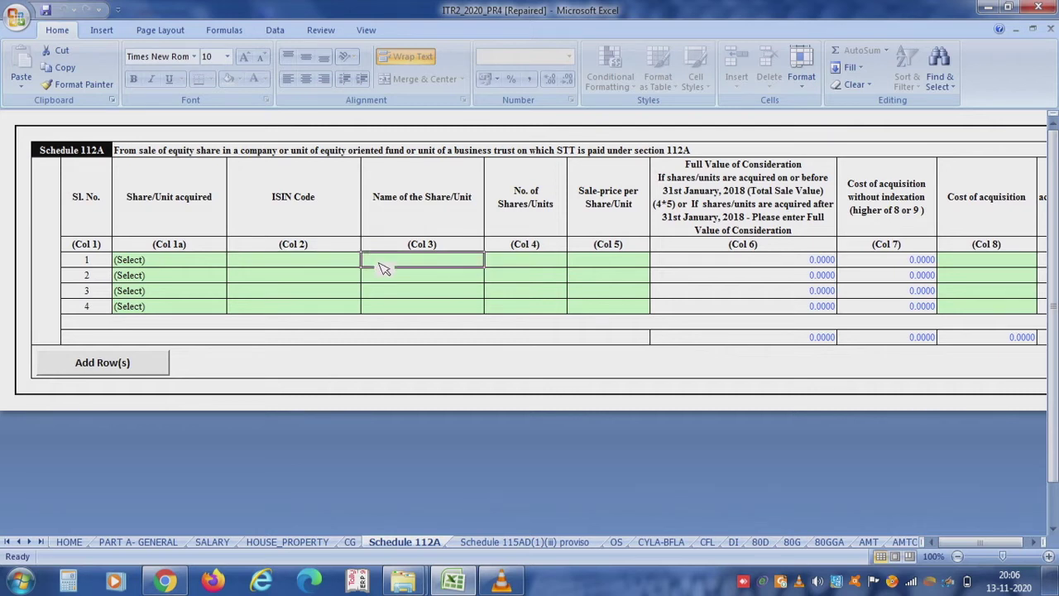
- Examine the number of shares, sale price, full value of consideration and cost without indexation columns
{"action": "left_click", "coordinate": [538, 269]}
{"action": "left_click", "coordinate": [606, 270]}
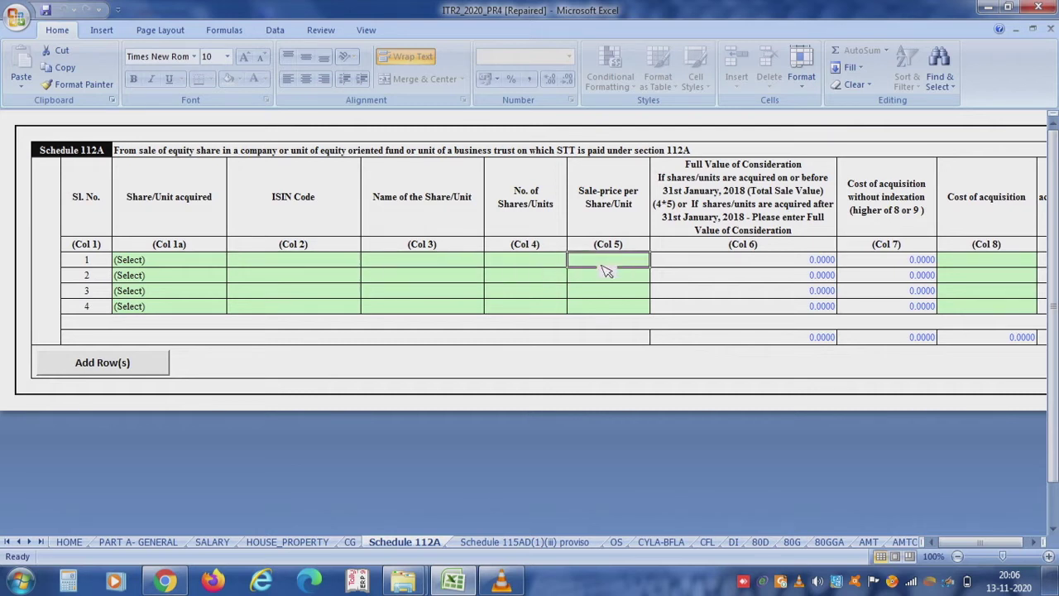
{"action": "left_click", "coordinate": [694, 265]}
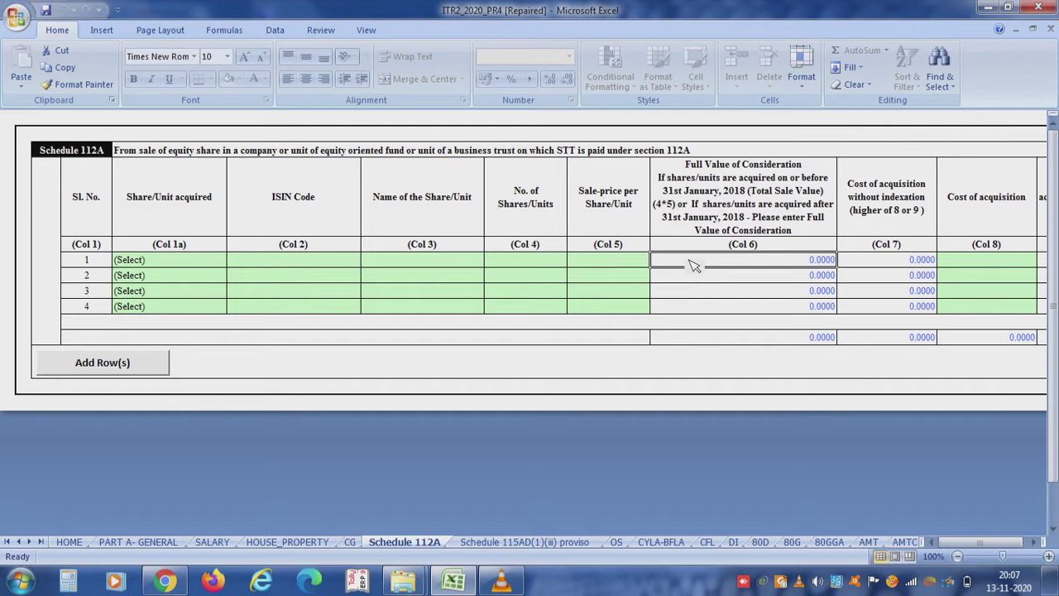
{"action": "left_click", "coordinate": [553, 261]}
{"action": "left_click", "coordinate": [596, 269]}
{"action": "left_click", "coordinate": [729, 265]}
{"action": "left_click", "coordinate": [910, 276]}
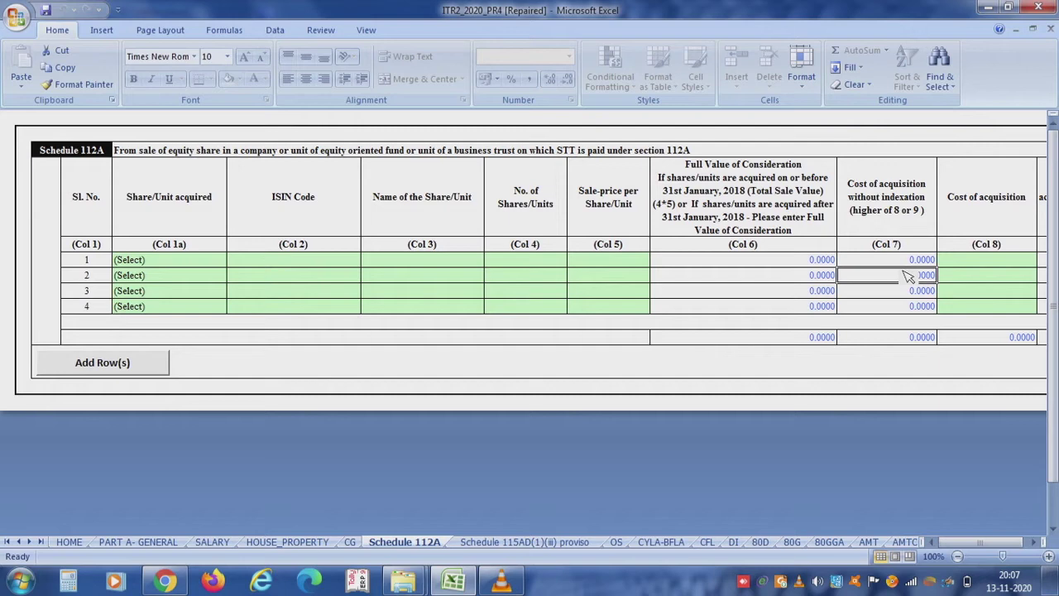
- Examine Schedule 112A columns 8 to 14, from cost of acquisition and fair market value to total deductions and balance
{"action": "left_click", "coordinate": [966, 263]}
{"action": "key", "text": "Tab"}
{"action": "key", "text": "Tab"}
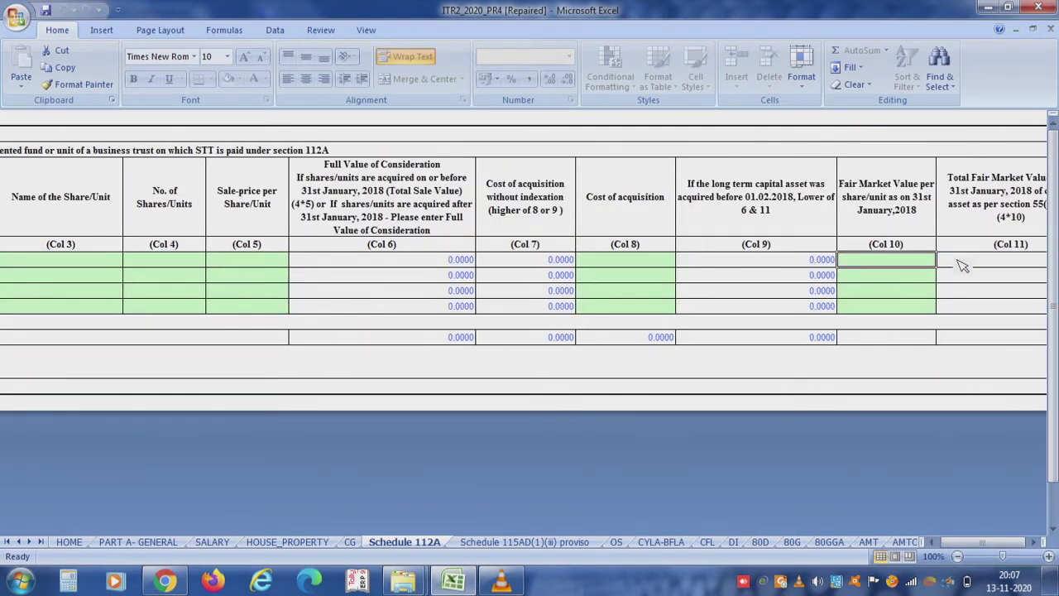
{"action": "key", "text": "Tab"}
{"action": "key", "text": "Tab"}
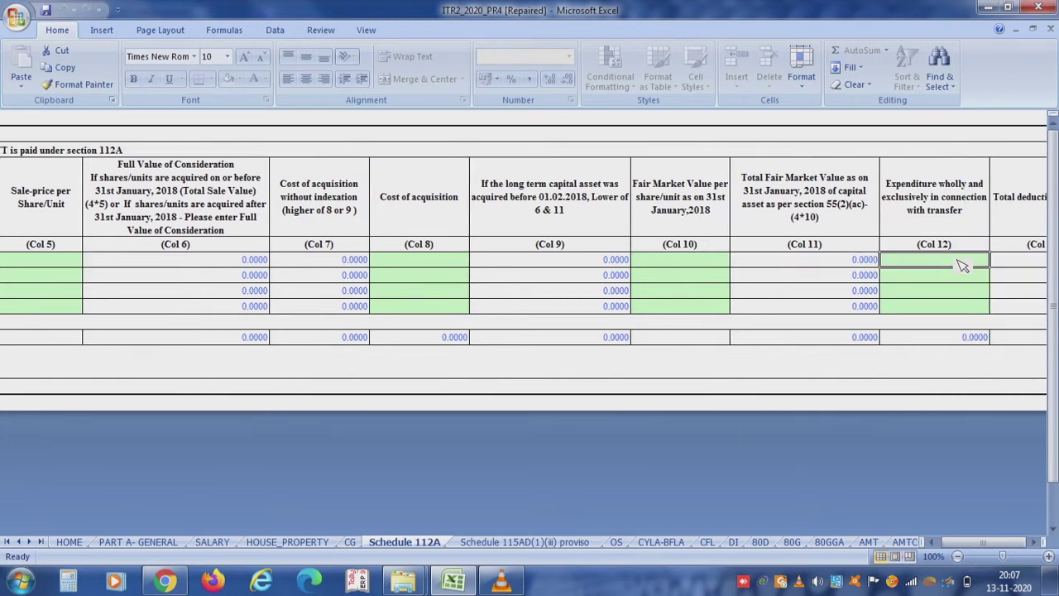
{"action": "key", "text": "Tab"}
{"action": "key", "text": "Tab"}
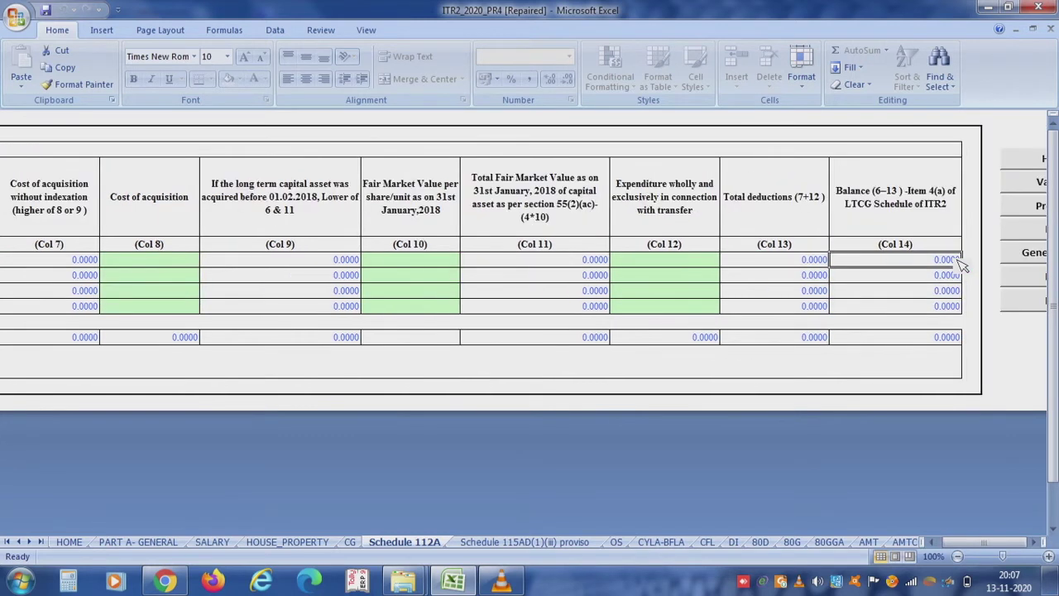
- Return to the first column of Schedule 112A and review row 1 across to the balance in column 14
{"action": "key", "text": "Left"}
{"action": "key", "text": "Left"}
{"action": "key", "text": "Left"}
{"action": "key", "text": "Left"}
{"action": "key", "text": "Left"}
{"action": "key", "text": "Left"}
{"action": "key", "text": "Left"}
{"action": "key", "text": "Left"}
{"action": "key", "text": "Left"}
{"action": "key", "text": "Left"}
{"action": "key", "text": "Left"}
{"action": "key", "text": "Left"}
{"action": "key", "text": "Left"}
{"action": "key", "text": "Left"}
{"action": "key", "text": "Left"}
{"action": "key", "text": "Left"}
{"action": "key", "text": "Left"}
{"action": "key", "text": "Right"}
{"action": "key", "text": "Right"}
{"action": "key", "text": "Right"}
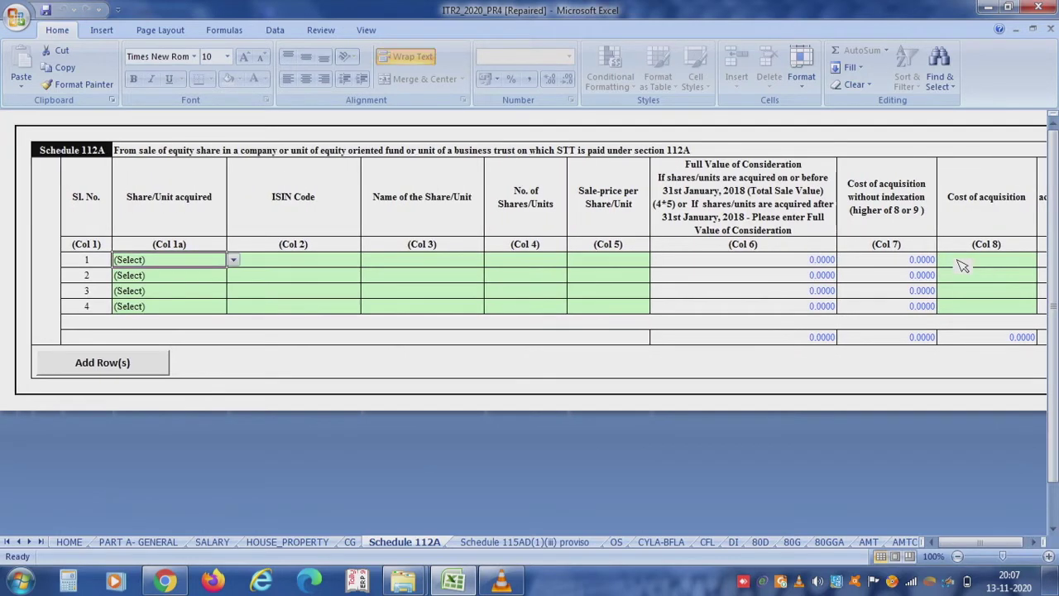
{"action": "key", "text": "Right"}
{"action": "key", "text": "Right"}
{"action": "key", "text": "Right"}
{"action": "key", "text": "Right"}
{"action": "key", "text": "Right"}
{"action": "key", "text": "Right"}
{"action": "key", "text": "Right"}
{"action": "key", "text": "Right"}
{"action": "key", "text": "Right"}
{"action": "key", "text": "Right"}
{"action": "key", "text": "Right"}
{"action": "key", "text": "Right"}
{"action": "key", "text": "Right"}
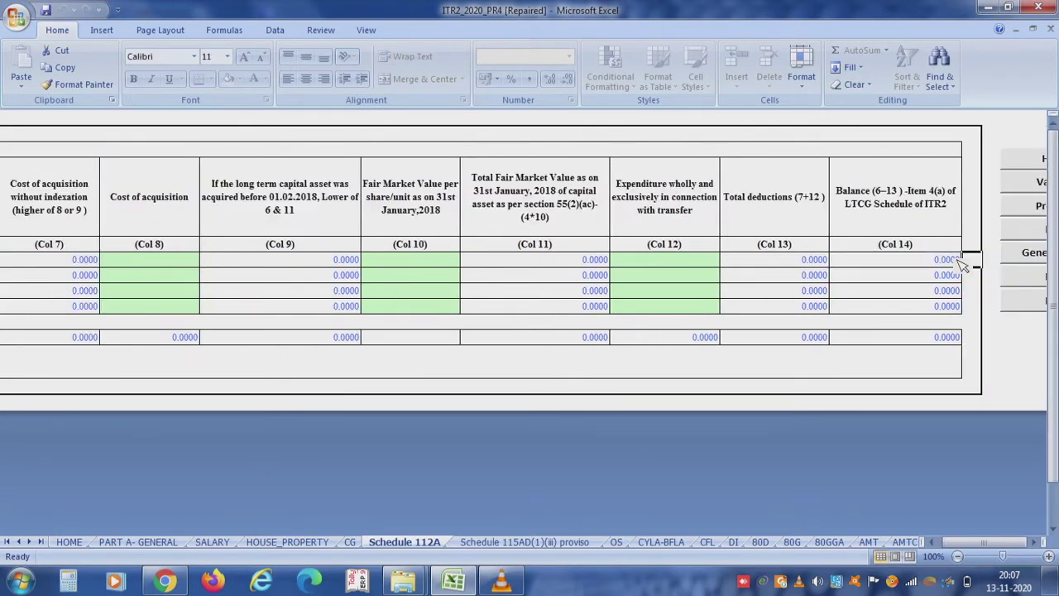
- Move back along row 1 of Schedule 112A from the column 14 balance to the start of the row
{"action": "key", "text": "Left"}
{"action": "key", "text": "Left"}
{"action": "key", "text": "Left"}
{"action": "key", "text": "Left"}
{"action": "key", "text": "Left"}
{"action": "key", "text": "Left"}
{"action": "key", "text": "Left"}
{"action": "key", "text": "Left"}
{"action": "key", "text": "Left"}
{"action": "key", "text": "Left"}
{"action": "key", "text": "Left"}
{"action": "key", "text": "Left"}
{"action": "key", "text": "Left"}
{"action": "key", "text": "Left"}
{"action": "key", "text": "Left"}
{"action": "key", "text": "Left"}
{"action": "key", "text": "Left"}
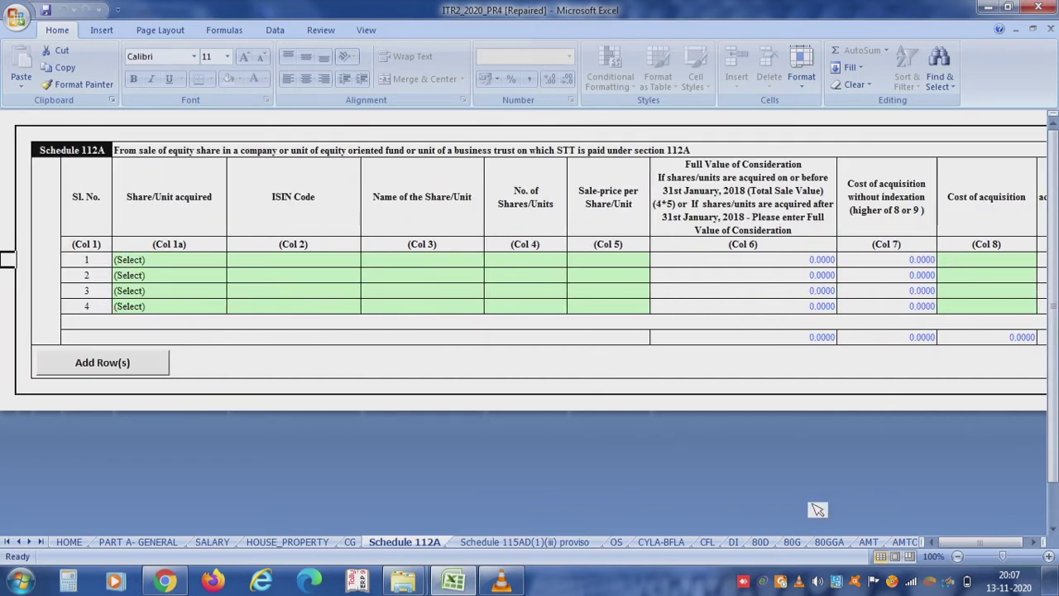
- Open the Schedule 115AD(1)(iii) proviso sheet and read its heading on share sales by non-residents
{"action": "left_click", "coordinate": [570, 544]}
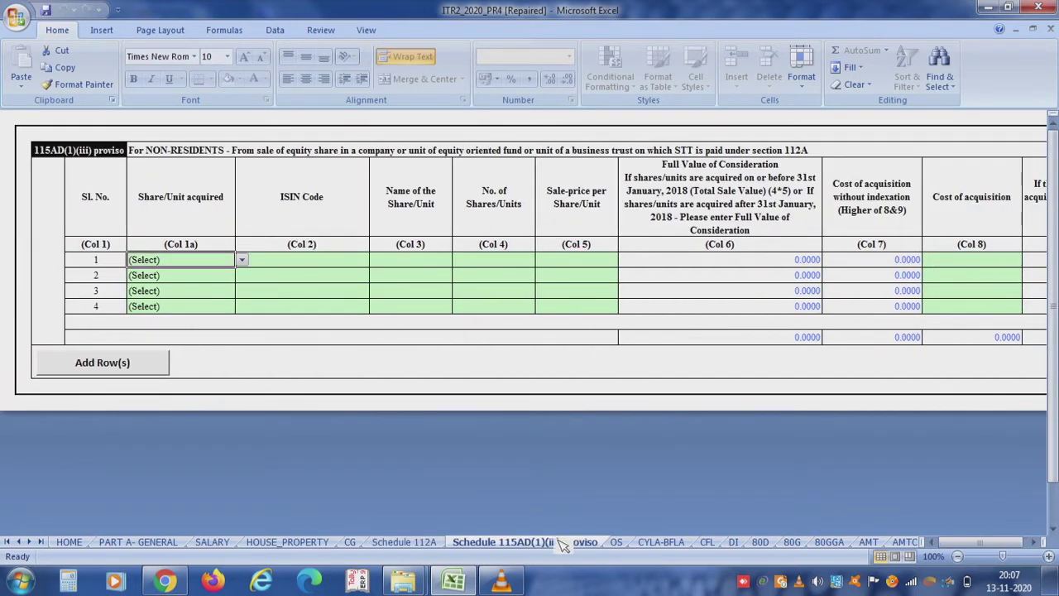
{"action": "left_click", "coordinate": [184, 153]}
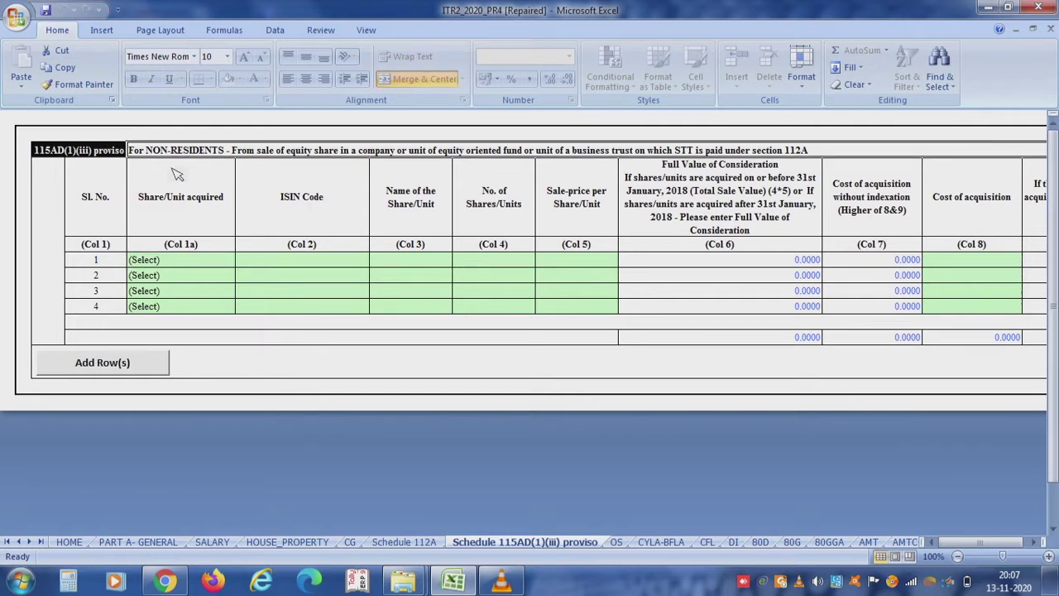
- Open Schedule OS and examine the gross dividends row 1a and the savings bank and deposit interest rows under 1b
{"action": "left_click", "coordinate": [619, 542]}
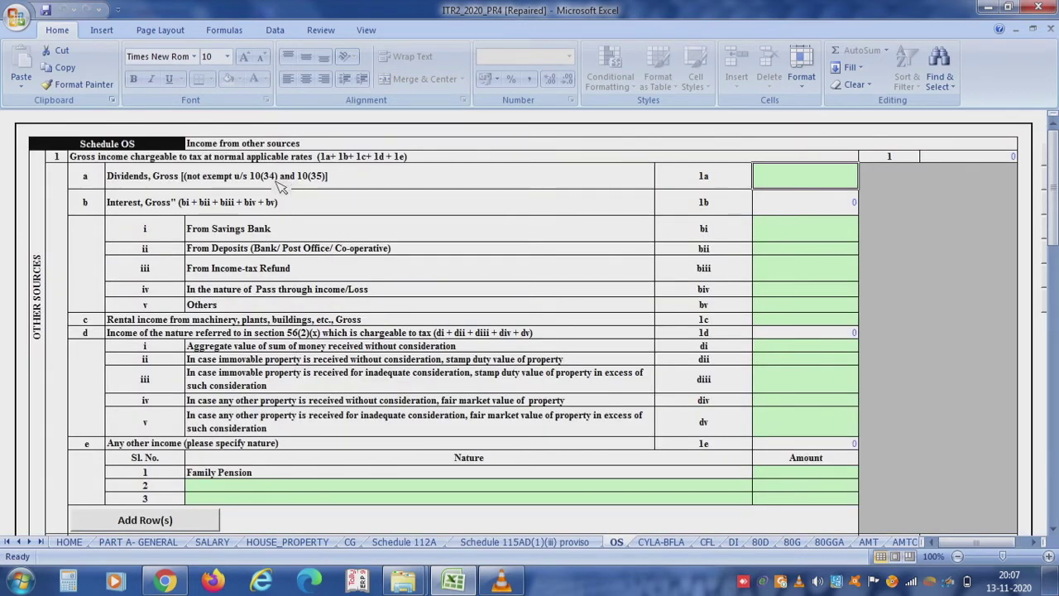
{"action": "left_click", "coordinate": [410, 184]}
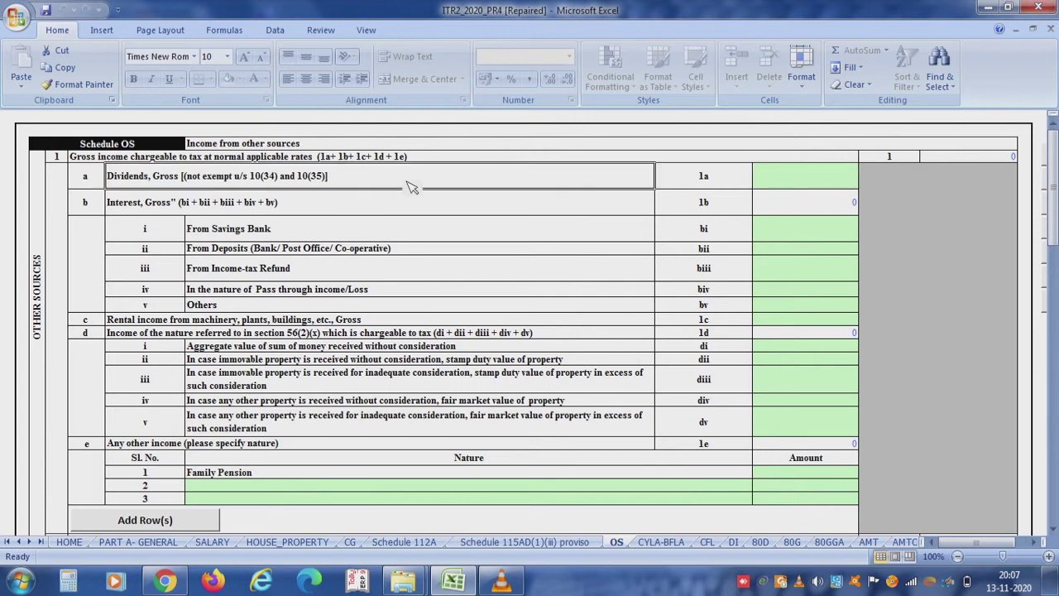
{"action": "left_click", "coordinate": [792, 185]}
{"action": "key", "text": "Return"}
{"action": "key", "text": "Down"}
{"action": "key", "text": "Left"}
{"action": "key", "text": "Left"}
{"action": "key", "text": "Left"}
{"action": "key", "text": "Up"}
{"action": "key", "text": "Down"}
{"action": "key", "text": "Down"}
{"action": "key", "text": "Down"}
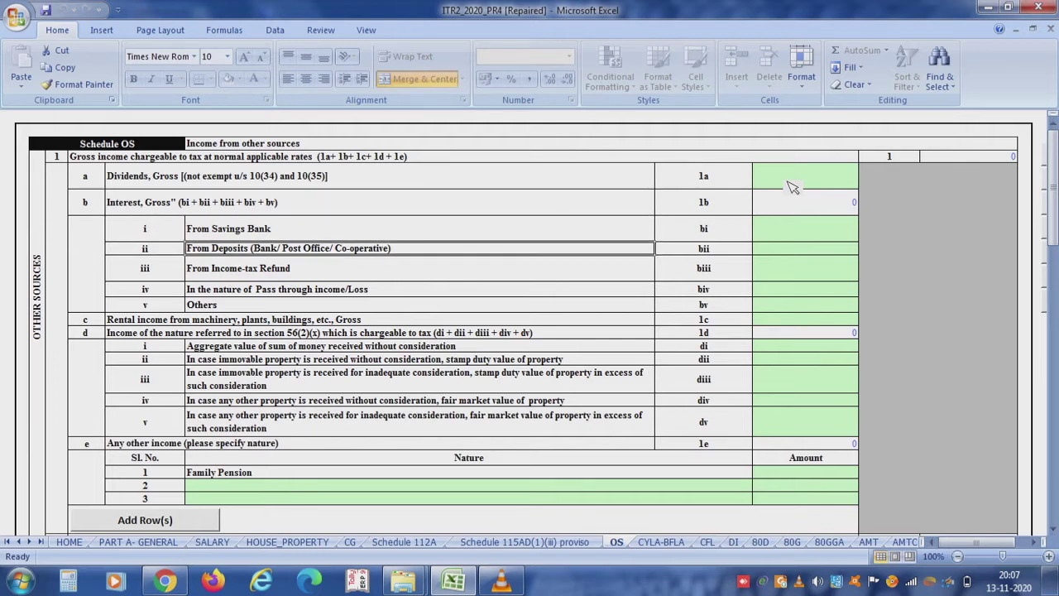
- Examine the remaining interest rows of Schedule OS and the rental income row 1c
{"action": "key", "text": "Down"}
{"action": "key", "text": "Down"}
{"action": "key", "text": "Right"}
{"action": "key", "text": "Right"}
{"action": "key", "text": "Down"}
{"action": "key", "text": "Down"}
{"action": "key", "text": "Up"}
{"action": "key", "text": "Left"}
{"action": "key", "text": "Left"}
{"action": "key", "text": "Down"}
{"action": "key", "text": "Right"}
{"action": "key", "text": "Right"}
{"action": "key", "text": "Right"}
{"action": "key", "text": "Left"}
- Go through the section 56(2)(x) rows and any other income in Schedule OS, down to income chargeable at special rates
{"action": "key", "text": "Down"}
{"action": "key", "text": "Down"}
{"action": "key", "text": "Down"}
{"action": "key", "text": "Down"}
{"action": "key", "text": "Down"}
{"action": "key", "text": "Down"}
{"action": "key", "text": "Down"}
{"action": "key", "text": "Down"}
{"action": "key", "text": "Down"}
{"action": "key", "text": "Down"}
{"action": "key", "text": "Down"}
{"action": "key", "text": "Down"}
{"action": "key", "text": "Down"}
{"action": "key", "text": "Down"}
{"action": "key", "text": "Down"}
{"action": "key", "text": "Down"}
{"action": "key", "text": "Down"}
{"action": "key", "text": "Down"}
{"action": "key", "text": "Down"}
{"action": "key", "text": "Down"}
{"action": "key", "text": "Down"}
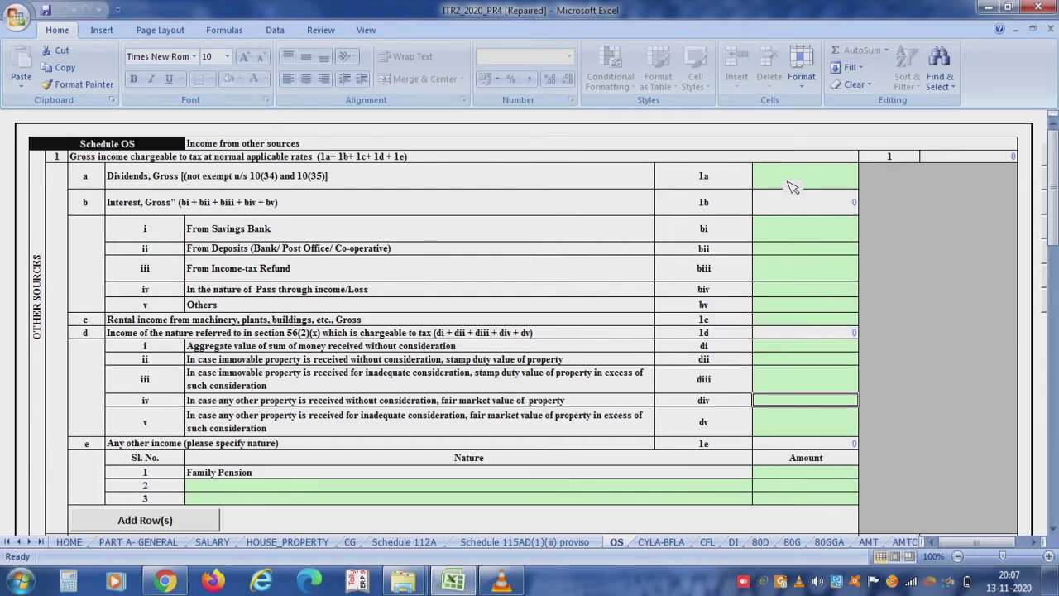
{"action": "key", "text": "Down"}
{"action": "key", "text": "Down"}
{"action": "key", "text": "Down"}
{"action": "key", "text": "Down"}
{"action": "key", "text": "Down"}
{"action": "key", "text": "Down"}
{"action": "key", "text": "Down"}
{"action": "key", "text": "Down"}
{"action": "key", "text": "Down"}
{"action": "key", "text": "Down"}
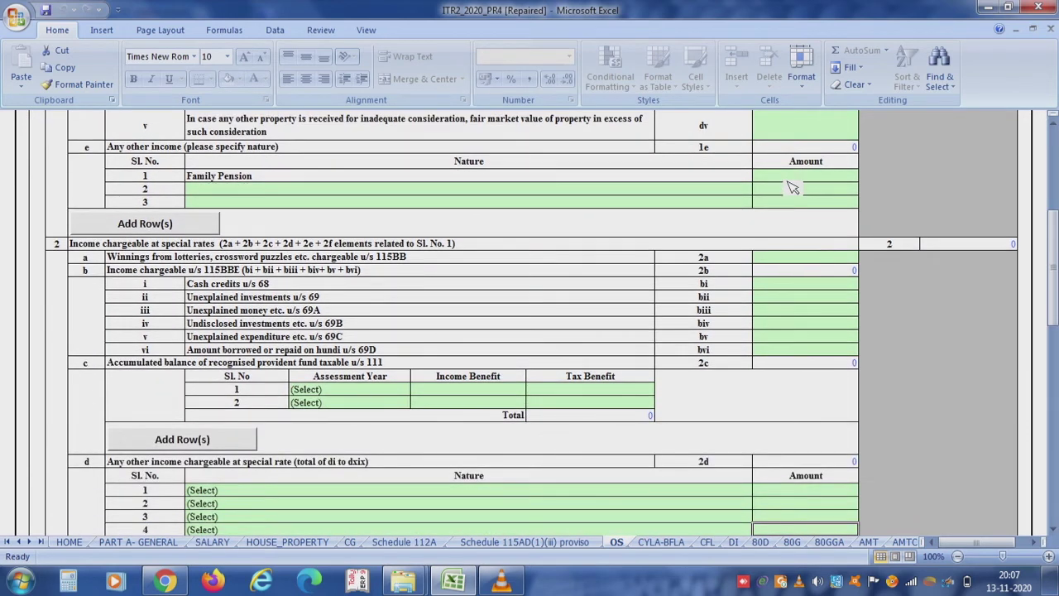
- Examine lottery winnings in row 2a and the section 115BBE income items from cash credits to hundi amounts
{"action": "left_click", "coordinate": [208, 259]}
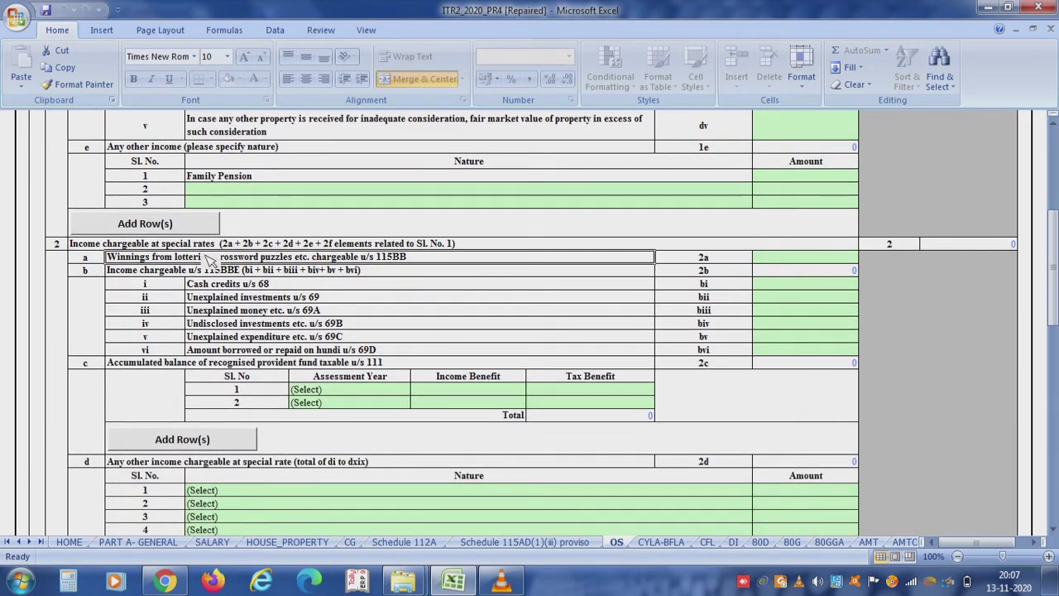
{"action": "left_click", "coordinate": [203, 285]}
{"action": "left_click", "coordinate": [205, 298]}
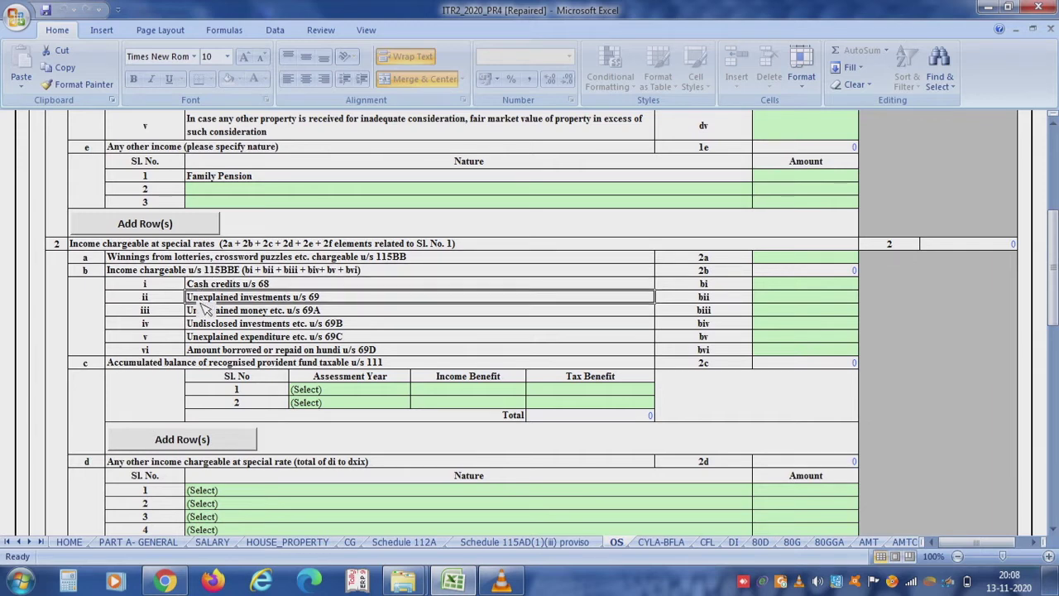
{"action": "left_click", "coordinate": [205, 324]}
{"action": "left_click", "coordinate": [212, 338]}
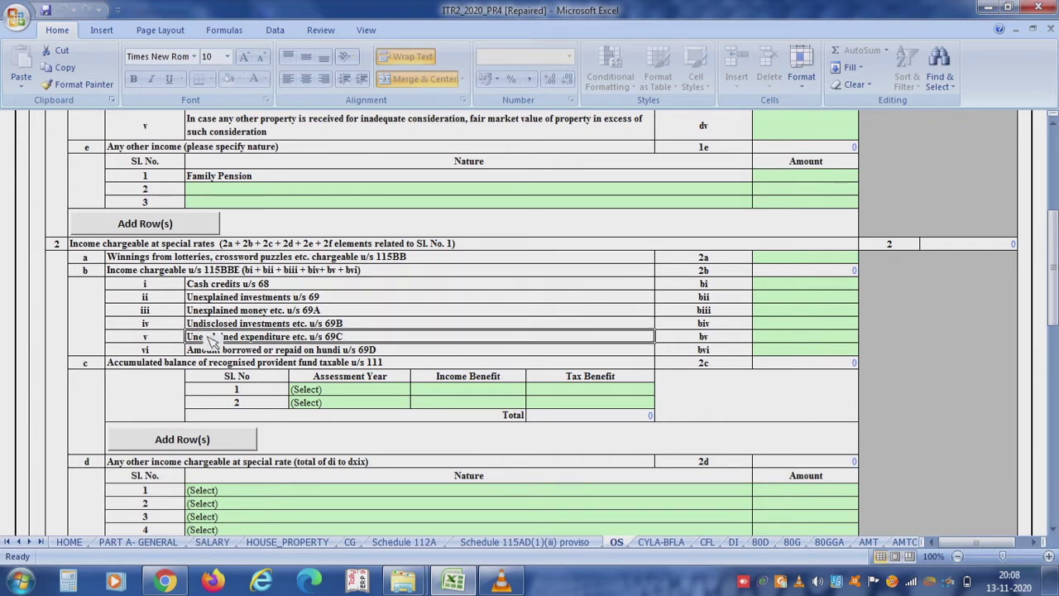
{"action": "left_click", "coordinate": [207, 351]}
- Review the provident fund balance, other special-rate income and pass-through income tables, items 2c to 2e of Schedule OS
{"action": "key", "text": "Down"}
{"action": "key", "text": "Down"}
{"action": "key", "text": "Down"}
{"action": "key", "text": "Down"}
{"action": "key", "text": "Down"}
{"action": "key", "text": "Down"}
{"action": "key", "text": "Down"}
{"action": "key", "text": "Down"}
{"action": "key", "text": "Down"}
{"action": "scroll", "coordinate": [265, 422], "scroll_direction": "down", "scroll_amount": 5}
{"action": "scroll", "coordinate": [269, 433], "scroll_direction": "down", "scroll_amount": 4}
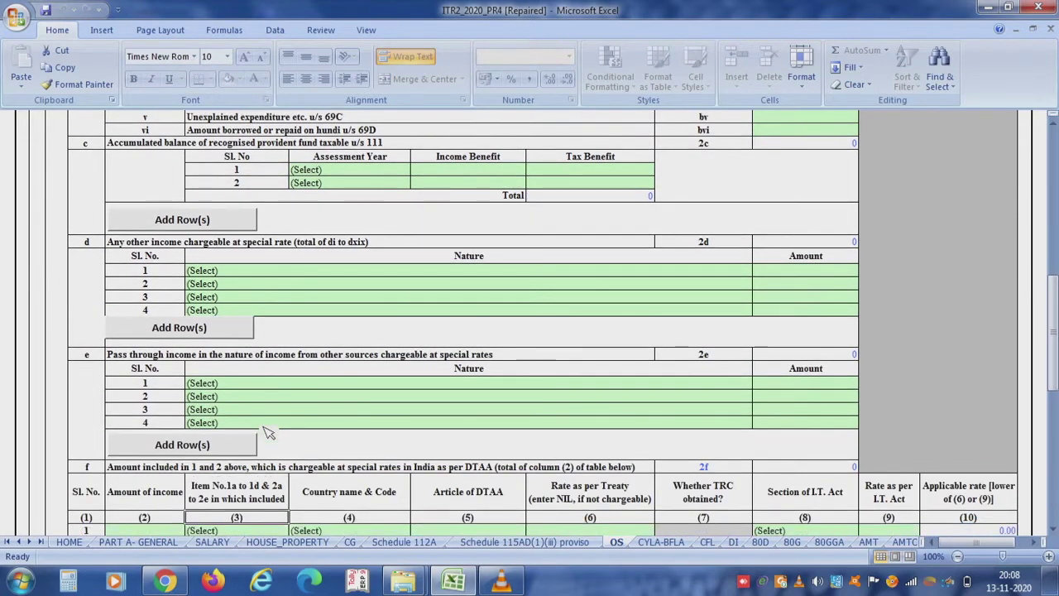
- Review the DTAA table, section 57 deductions, race horse income and income accrual periods at the end of Schedule OS
{"action": "scroll", "coordinate": [269, 432], "scroll_direction": "down", "scroll_amount": 4}
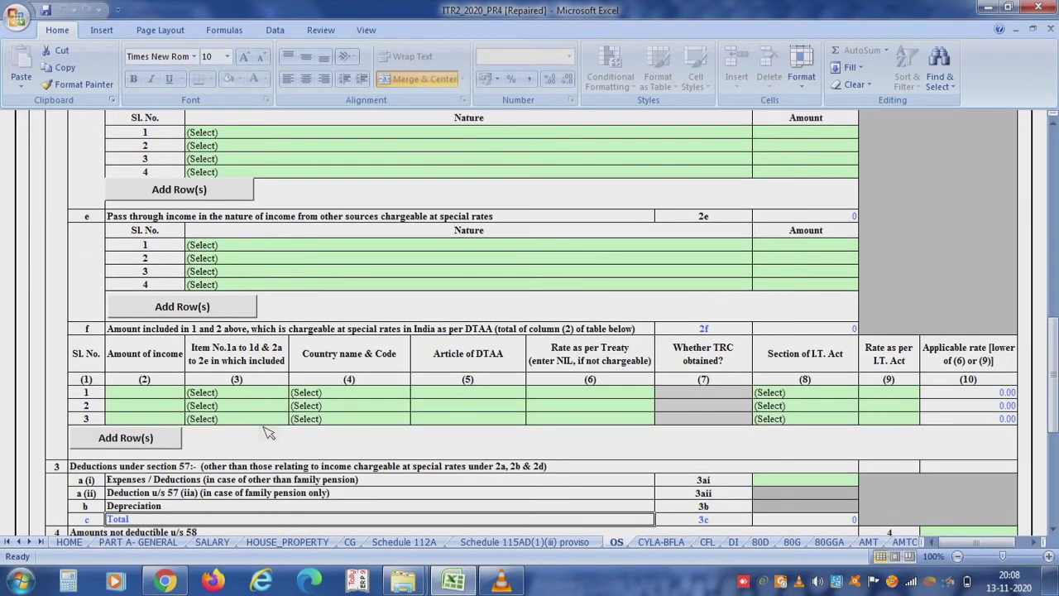
{"action": "scroll", "coordinate": [269, 432], "scroll_direction": "down", "scroll_amount": 3}
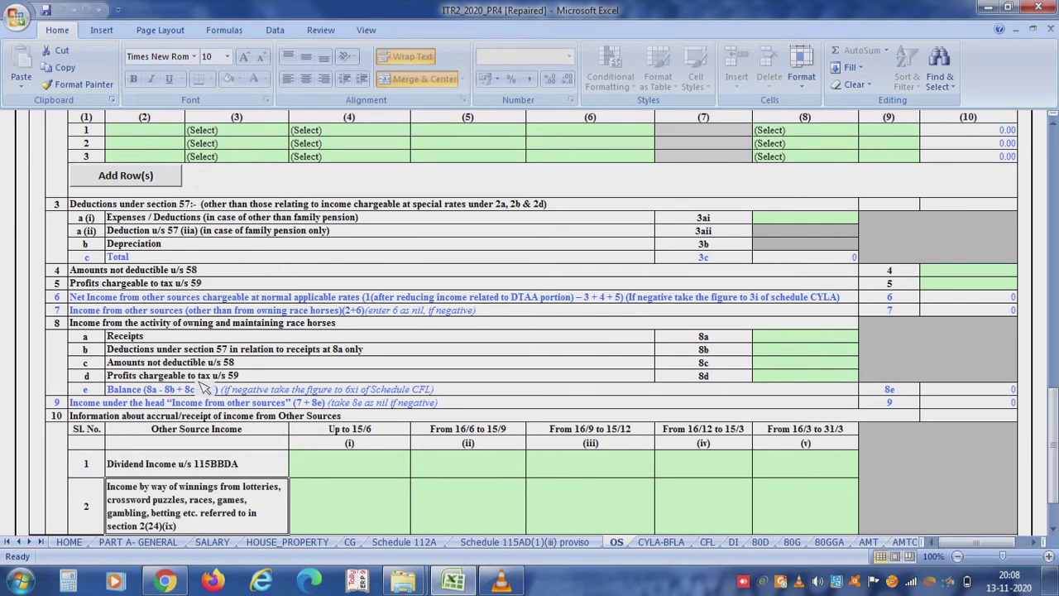
{"action": "scroll", "coordinate": [203, 386], "scroll_direction": "down", "scroll_amount": 2}
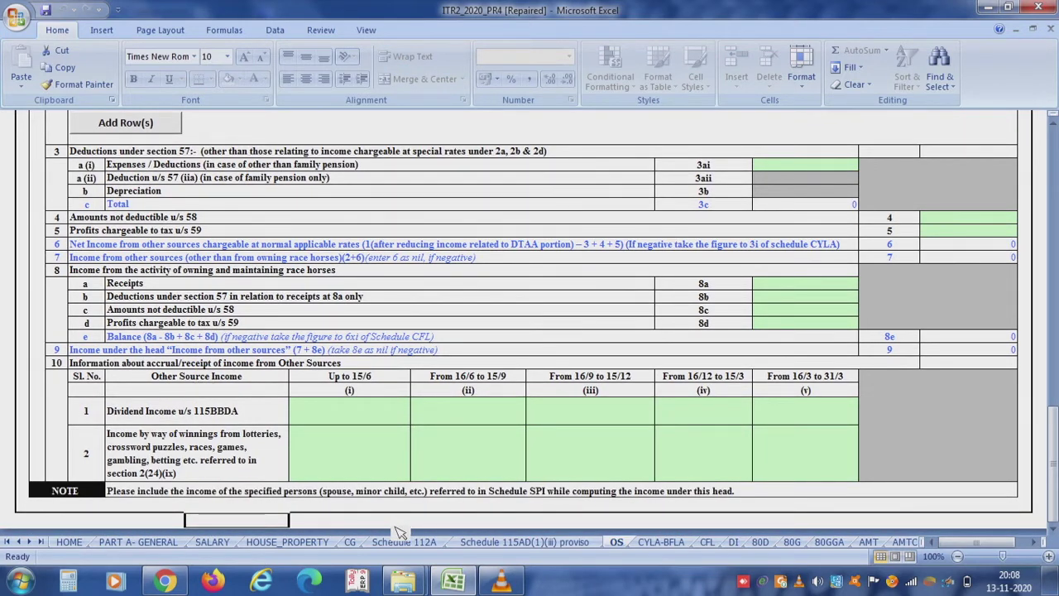
- Open the CYLA-BFLA sheet and examine the current-year loss set-off columns in the "Loss to be set off" row
{"action": "left_click", "coordinate": [681, 542]}
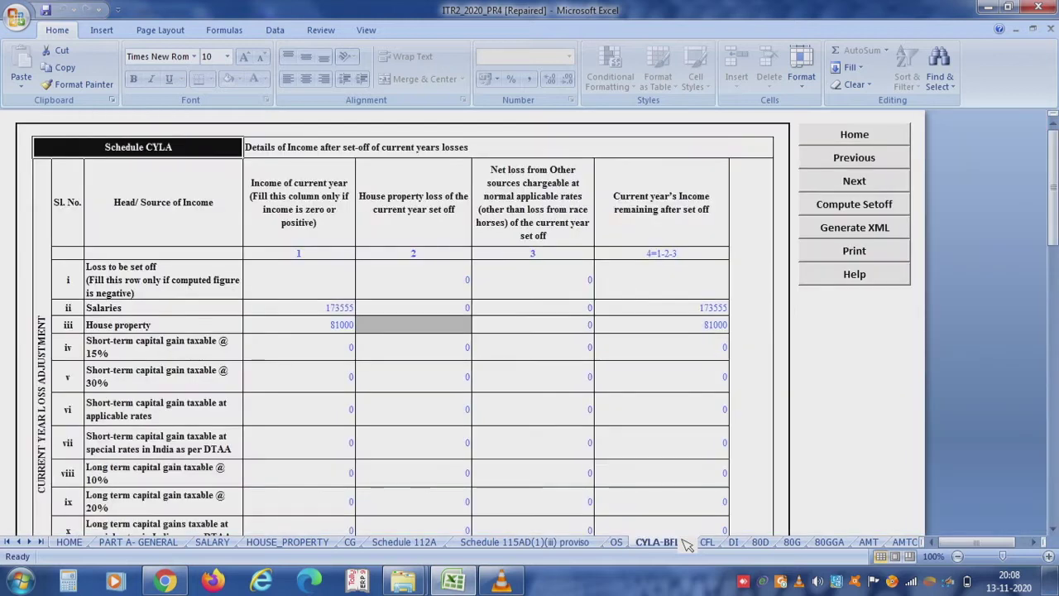
{"action": "left_click", "coordinate": [426, 155]}
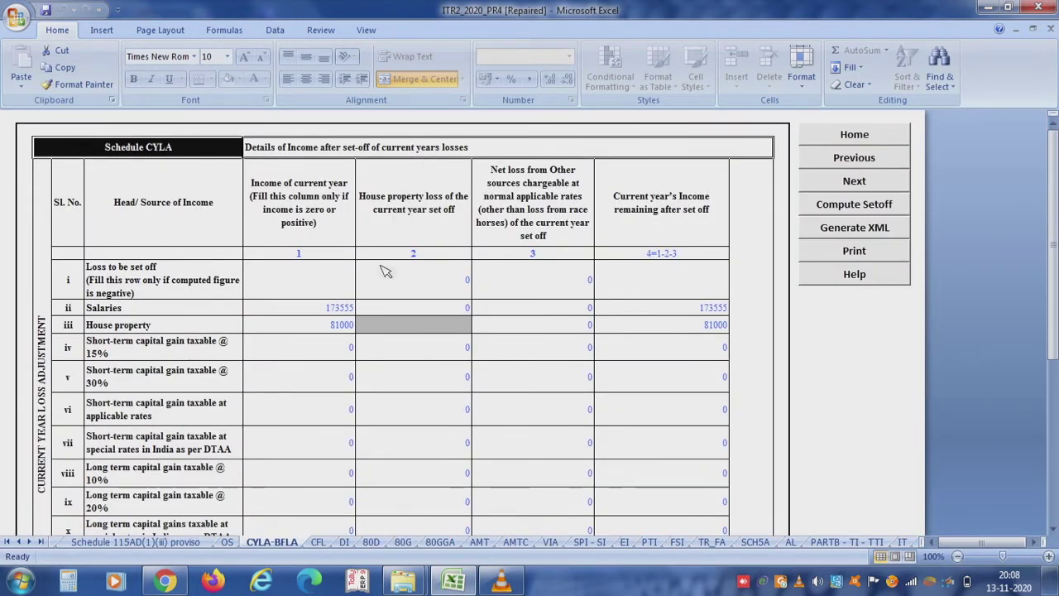
{"action": "left_click", "coordinate": [335, 285]}
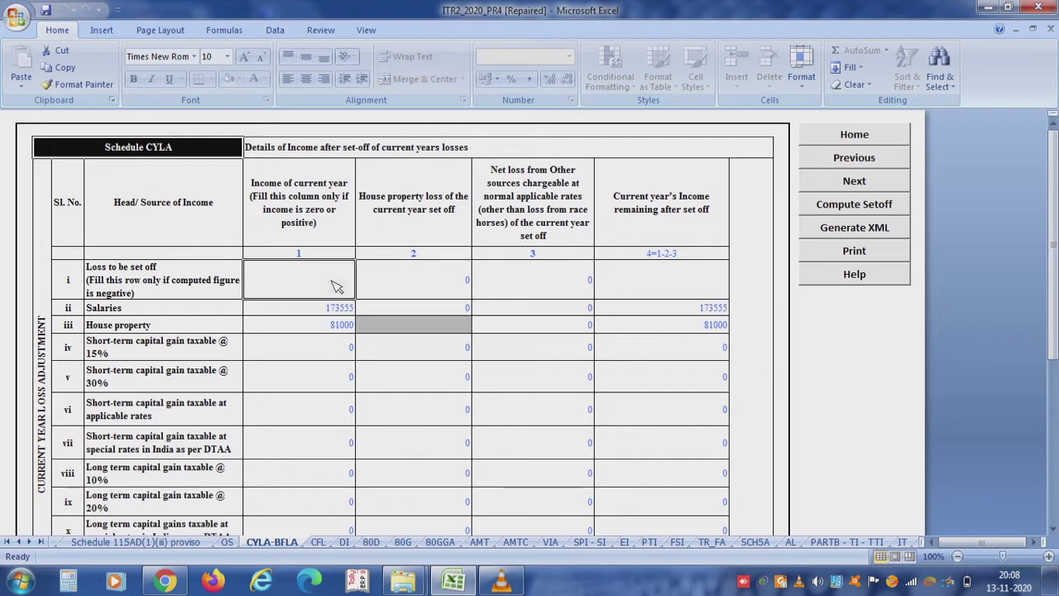
{"action": "left_click", "coordinate": [450, 296]}
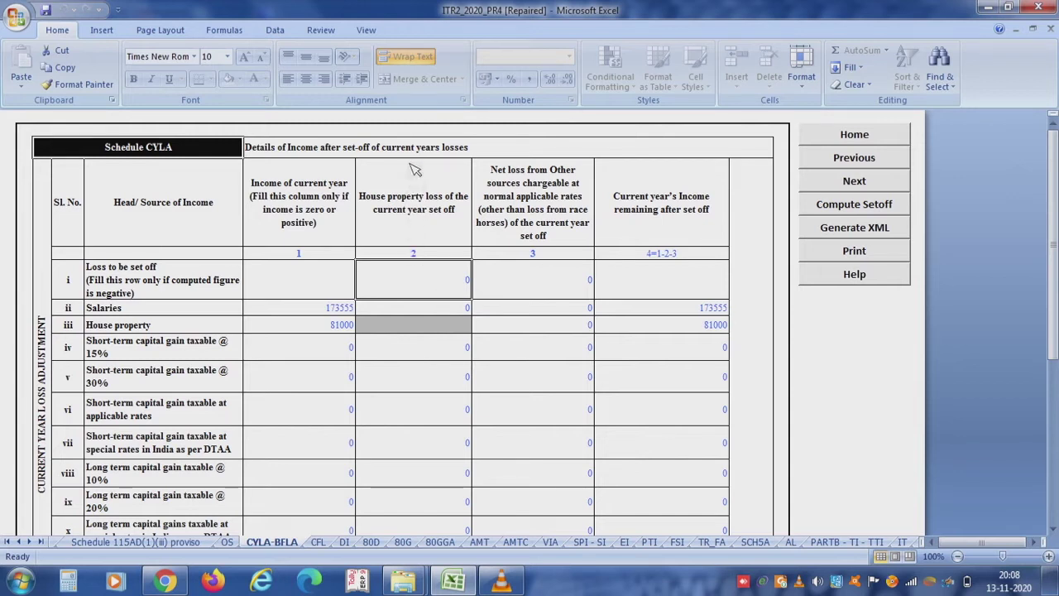
{"action": "left_click", "coordinate": [547, 286]}
{"action": "left_click", "coordinate": [649, 295]}
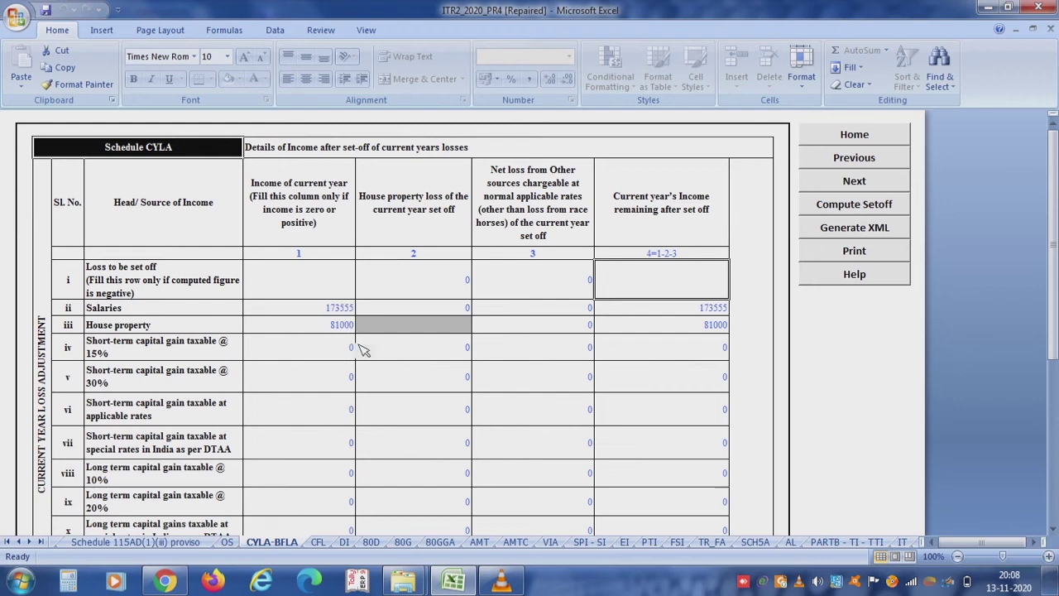
- Go through the income heads in Schedule CYLA and the brought forward loss adjustment table below it
{"action": "key", "text": "Down"}
{"action": "key", "text": "Down"}
{"action": "key", "text": "Down"}
{"action": "key", "text": "Down"}
{"action": "key", "text": "Down"}
{"action": "key", "text": "Down"}
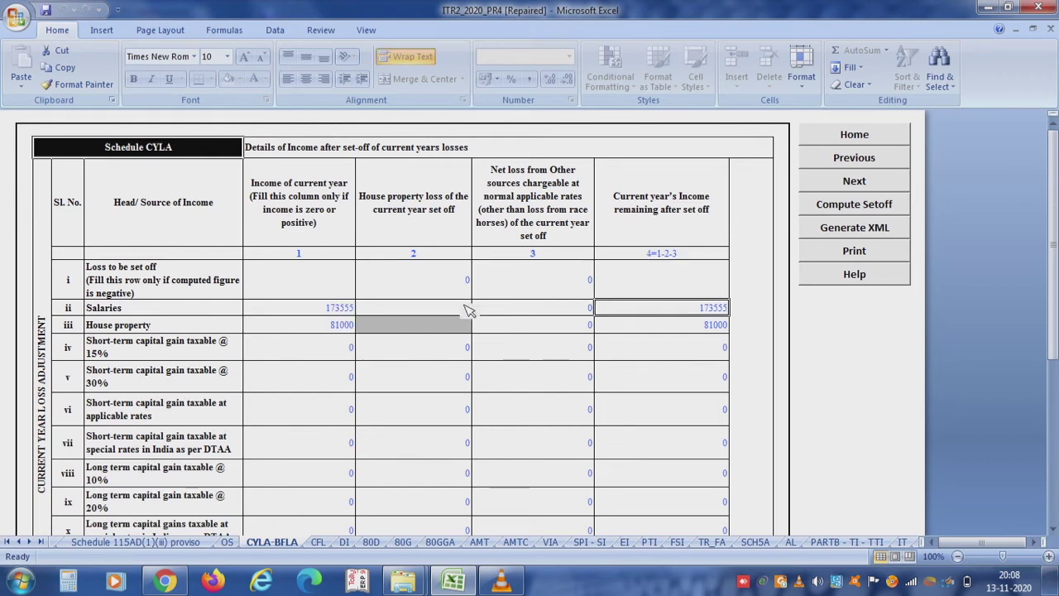
{"action": "key", "text": "Down"}
{"action": "key", "text": "Down"}
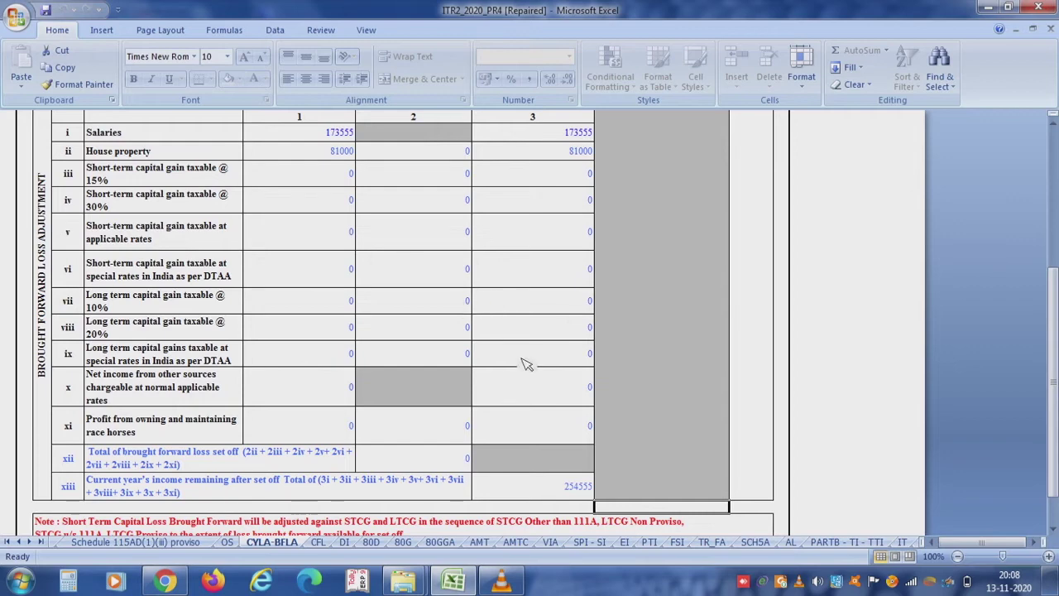
- Open Schedule CFL and examine the date of filing cells for the assessment years from 2012-13 to 2017-18
{"action": "left_click", "coordinate": [326, 543]}
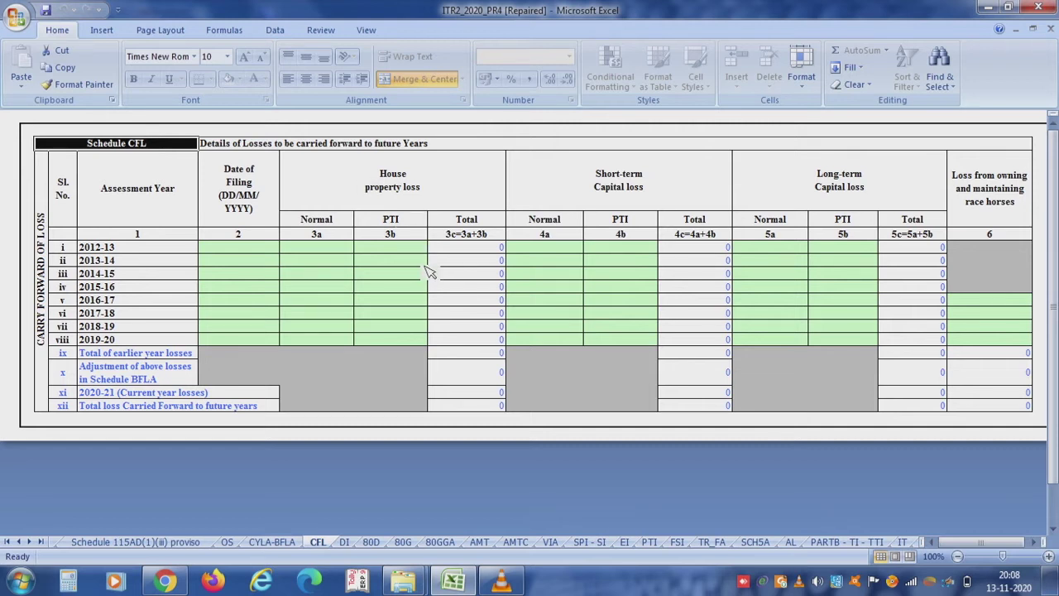
{"action": "left_click", "coordinate": [234, 250]}
{"action": "left_click", "coordinate": [235, 261]}
{"action": "left_click", "coordinate": [230, 276]}
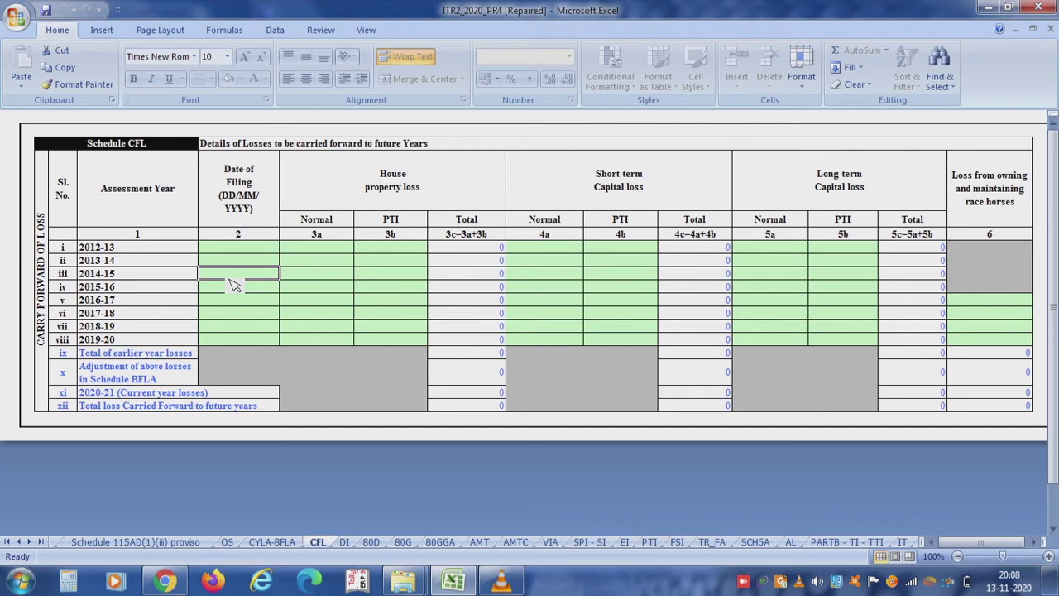
{"action": "left_click", "coordinate": [232, 301]}
{"action": "left_click", "coordinate": [228, 316]}
- Examine the house property, short-term, long-term and race horse loss columns along the 2013-14 row of Schedule CFL
{"action": "left_click", "coordinate": [298, 262]}
{"action": "key", "text": "Right"}
{"action": "key", "text": "Right"}
{"action": "key", "text": "Right"}
{"action": "key", "text": "Right"}
{"action": "key", "text": "Right"}
{"action": "key", "text": "Right"}
{"action": "key", "text": "Right"}
{"action": "key", "text": "Right"}
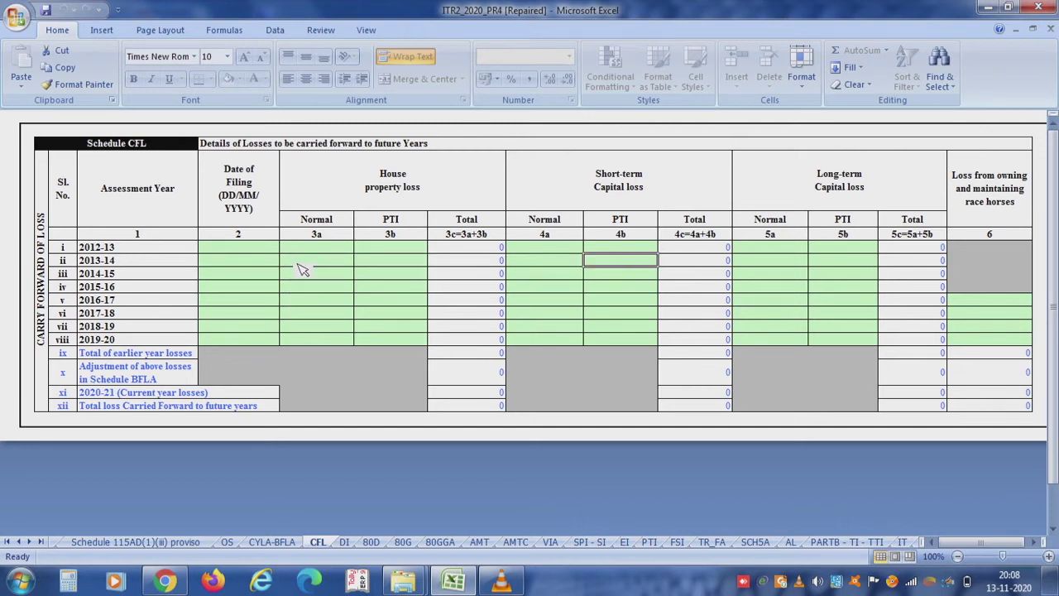
{"action": "key", "text": "Right"}
{"action": "key", "text": "Right"}
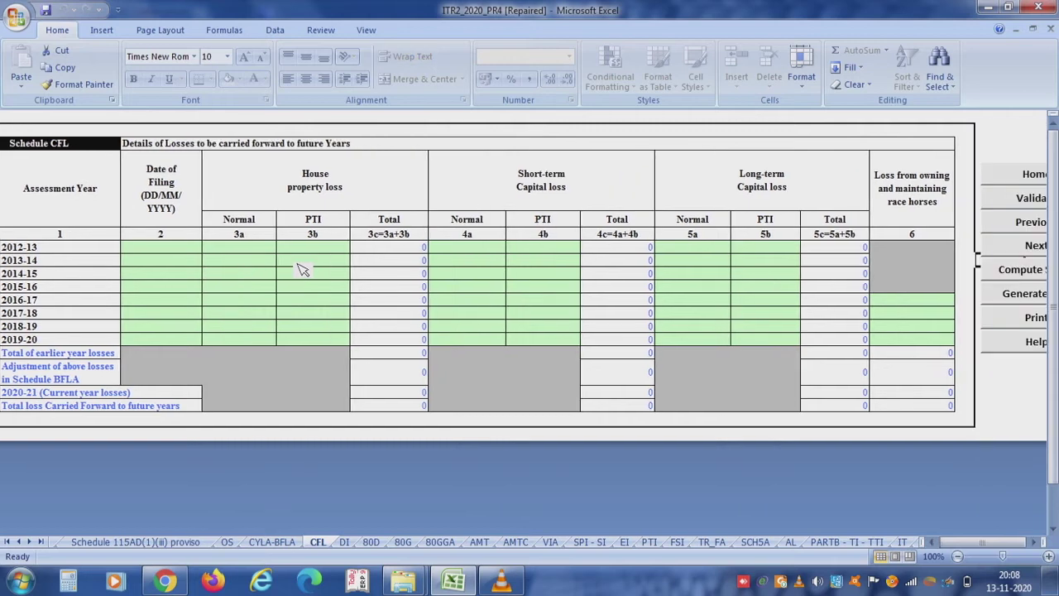
- Open the DI sheet and examine its Chapter VIA investment heading, eligible amount and attributable deduction columns
{"action": "left_click", "coordinate": [346, 542]}
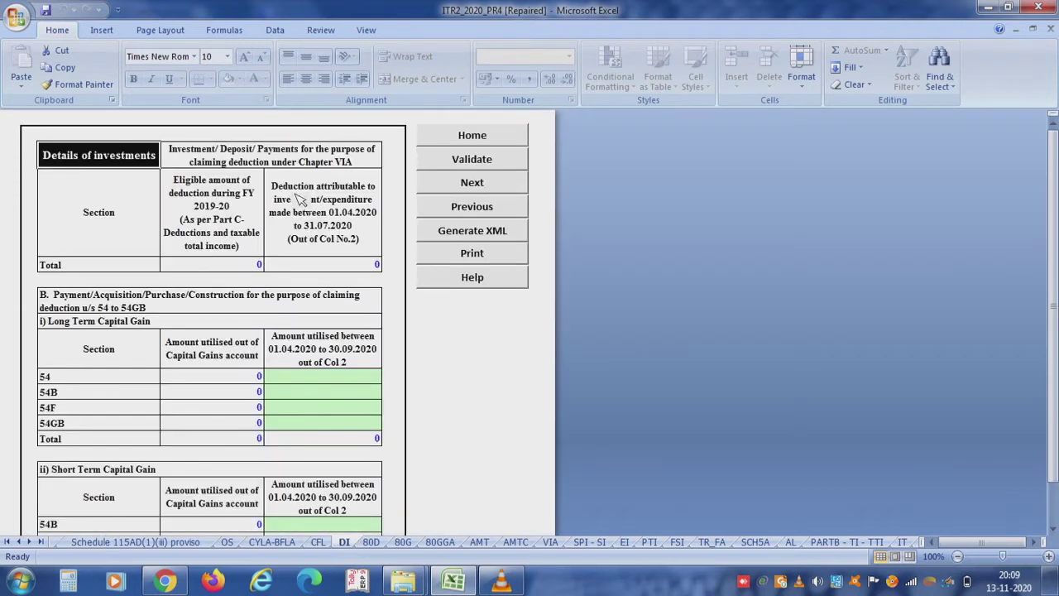
{"action": "left_click", "coordinate": [356, 164]}
{"action": "key", "text": "Down"}
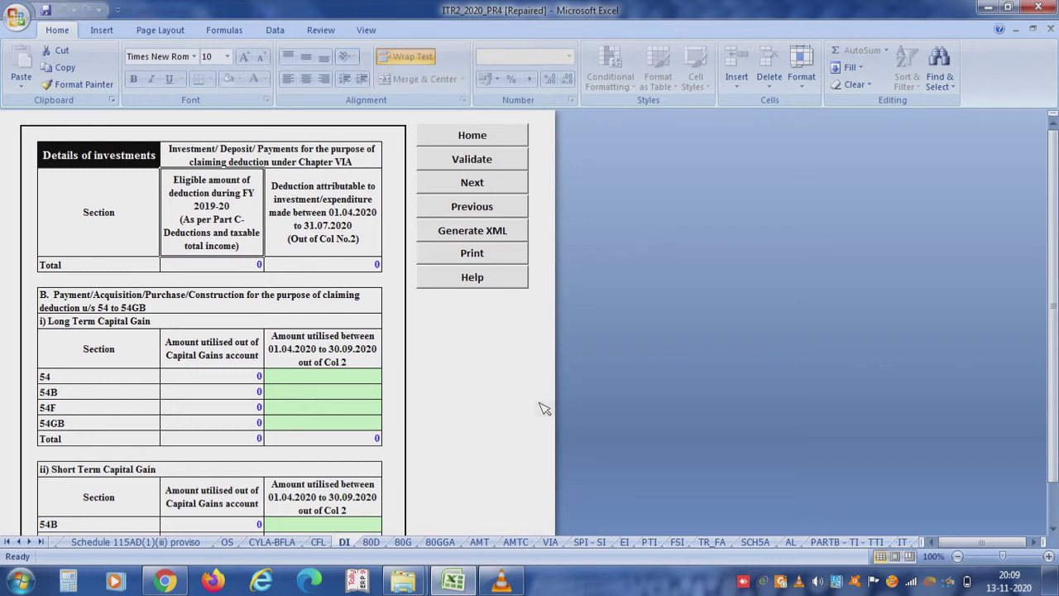
{"action": "key", "text": "Right"}
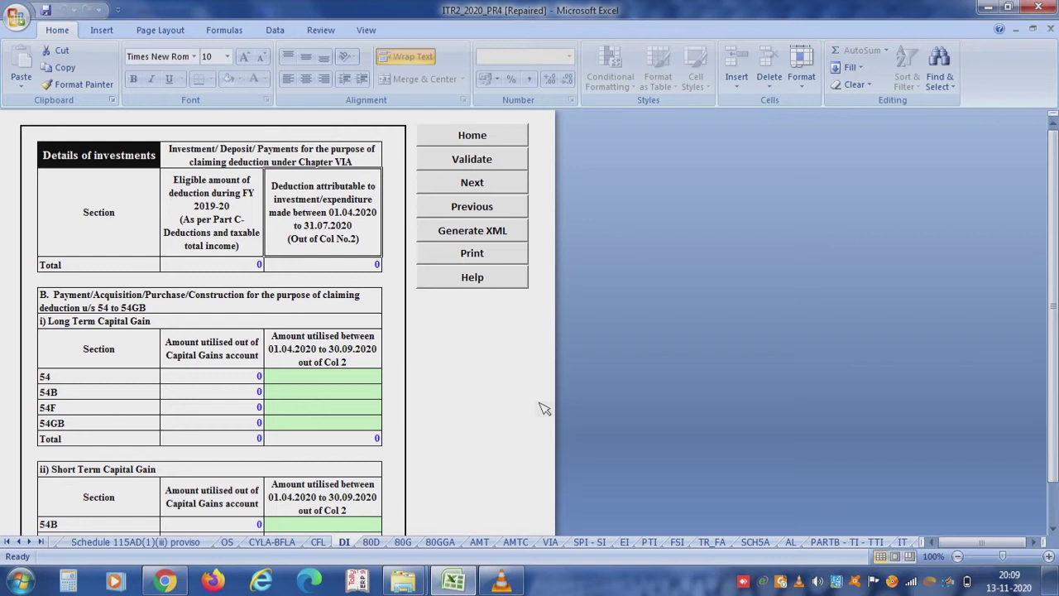
{"action": "left_click", "coordinate": [116, 157]}
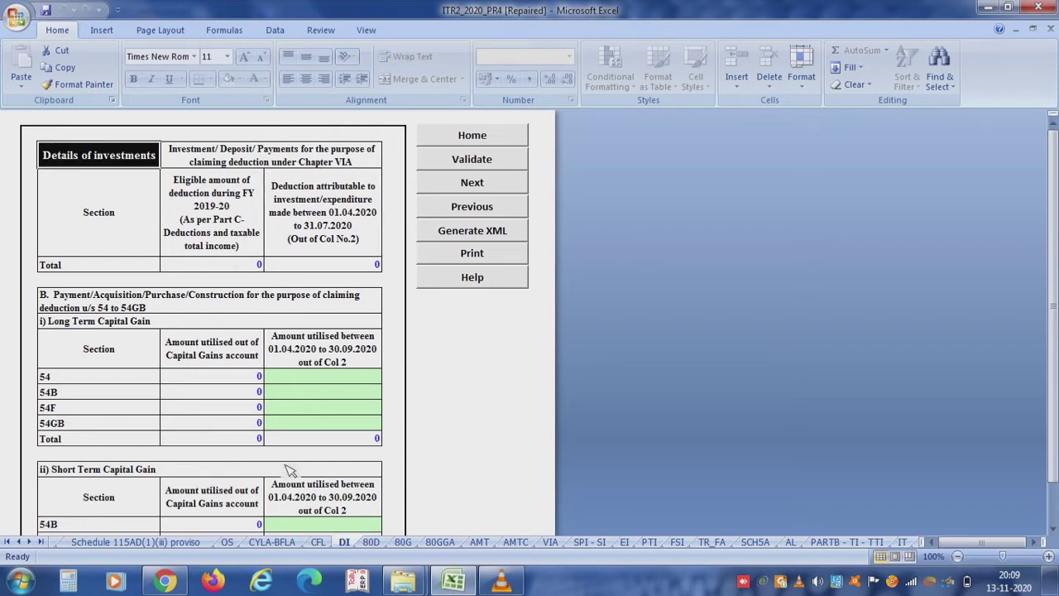
- Open Schedule 80D and examine the self and family, senior citizen and parents' health insurance rows
{"action": "left_click", "coordinate": [370, 543]}
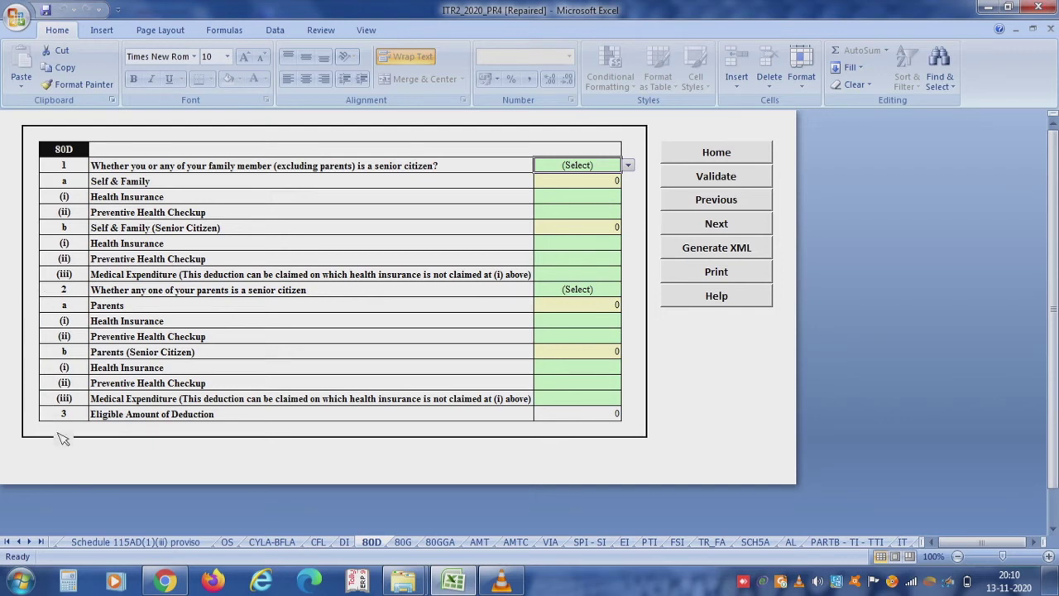
{"action": "left_click", "coordinate": [171, 187]}
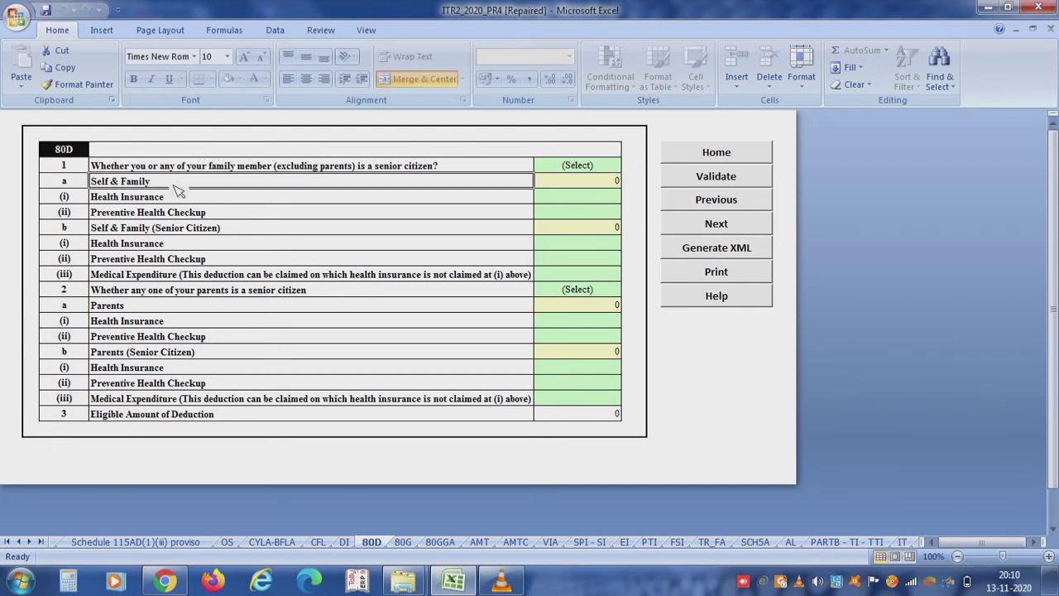
{"action": "left_click", "coordinate": [165, 234]}
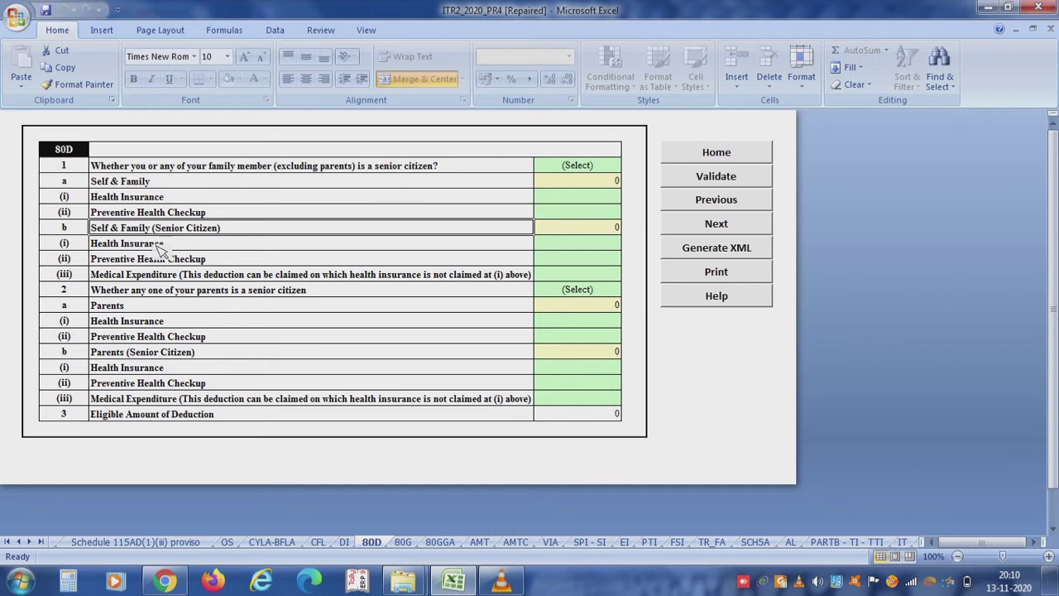
{"action": "left_click", "coordinate": [159, 321]}
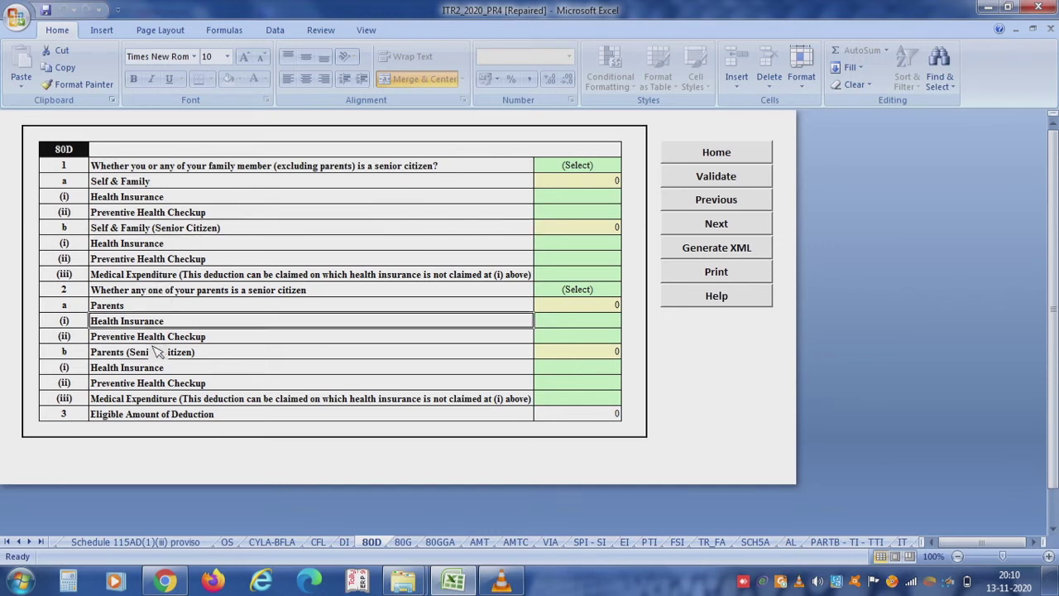
- Open Schedule 80G and examine the donation tables for 100% and 50% deduction without qualifying limit
{"action": "left_click", "coordinate": [399, 541]}
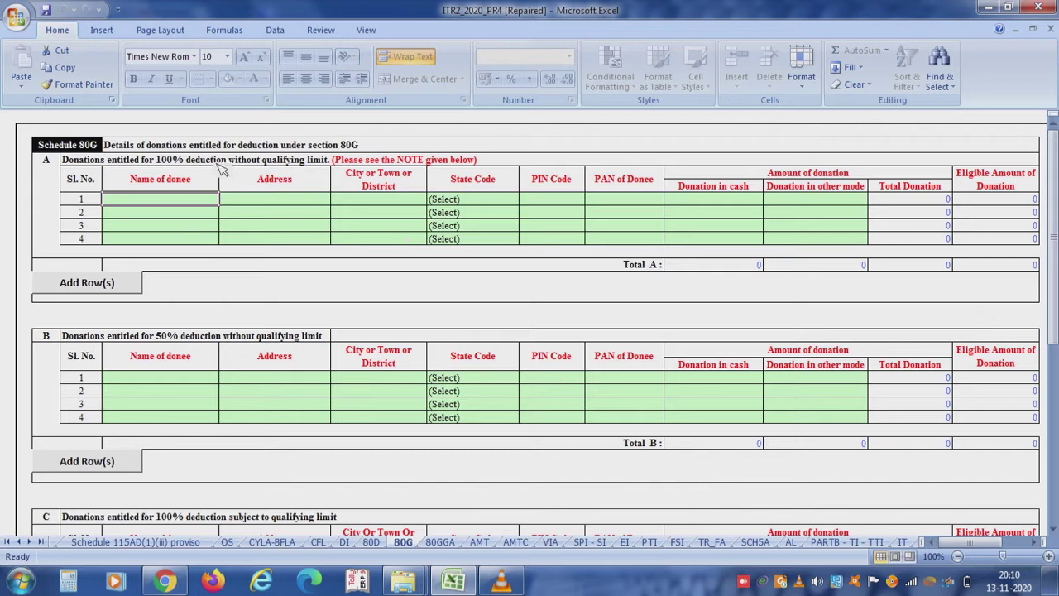
{"action": "left_click", "coordinate": [172, 163]}
{"action": "key", "text": "Down"}
{"action": "key", "text": "Down"}
{"action": "key", "text": "Down"}
{"action": "key", "text": "Down"}
{"action": "key", "text": "Down"}
{"action": "key", "text": "Down"}
{"action": "key", "text": "Down"}
{"action": "key", "text": "Down"}
{"action": "key", "text": "Down"}
{"action": "key", "text": "Down"}
{"action": "key", "text": "Down"}
{"action": "key", "text": "Down"}
{"action": "key", "text": "Down"}
{"action": "key", "text": "Down"}
{"action": "key", "text": "Down"}
{"action": "key", "text": "Down"}
{"action": "key", "text": "Down"}
{"action": "key", "text": "Down"}
{"action": "key", "text": "Down"}
{"action": "key", "text": "Down"}
{"action": "key", "text": "Down"}
{"action": "key", "text": "Down"}
{"action": "key", "text": "Down"}
{"action": "key", "text": "Down"}
{"action": "key", "text": "Down"}
{"action": "key", "text": "Down"}
{"action": "key", "text": "Down"}
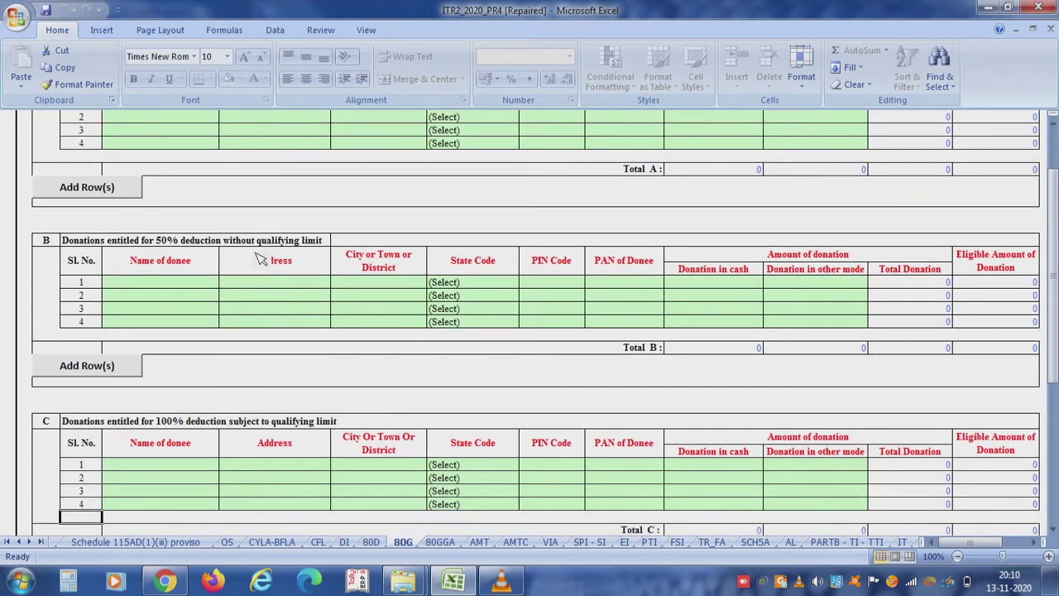
- Examine Schedule 80G's tables for donations subject to qualifying limit, the A + B + C + D total and the donee PAN note
{"action": "key", "text": "Down"}
{"action": "key", "text": "Down"}
{"action": "key", "text": "Down"}
{"action": "key", "text": "Down"}
{"action": "key", "text": "Down"}
{"action": "key", "text": "Down"}
{"action": "key", "text": "Down"}
{"action": "key", "text": "Down"}
{"action": "key", "text": "Down"}
{"action": "key", "text": "Down"}
{"action": "key", "text": "Down"}
{"action": "key", "text": "Down"}
{"action": "key", "text": "Down"}
{"action": "key", "text": "Down"}
{"action": "key", "text": "Down"}
{"action": "key", "text": "Down"}
{"action": "key", "text": "Down"}
{"action": "key", "text": "Down"}
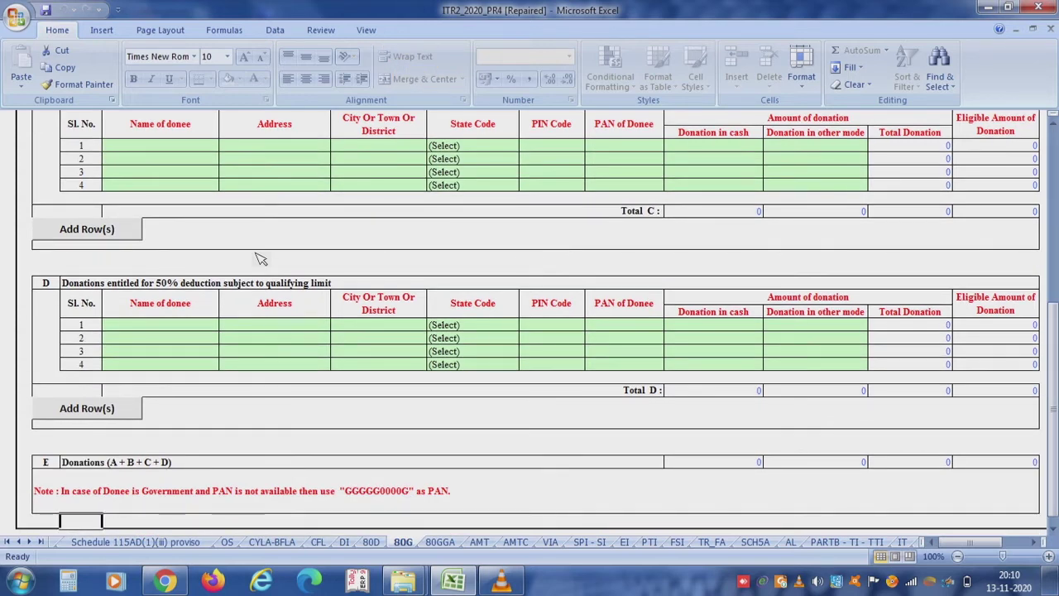
- Open Schedule 80GGA and examine the details of donations for scientific research or rural development
{"action": "left_click", "coordinate": [441, 543]}
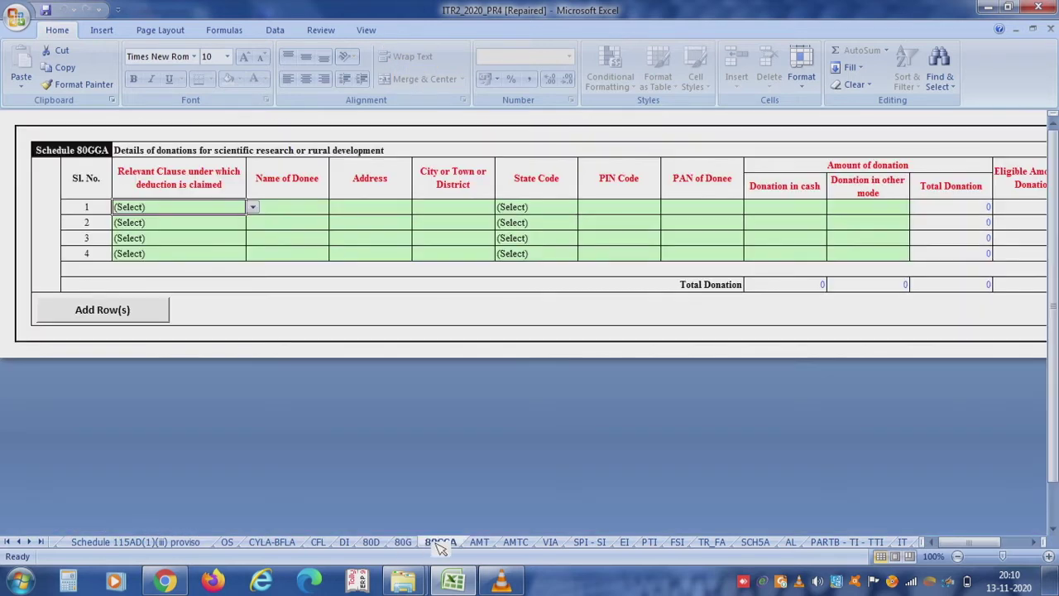
{"action": "left_click", "coordinate": [300, 153]}
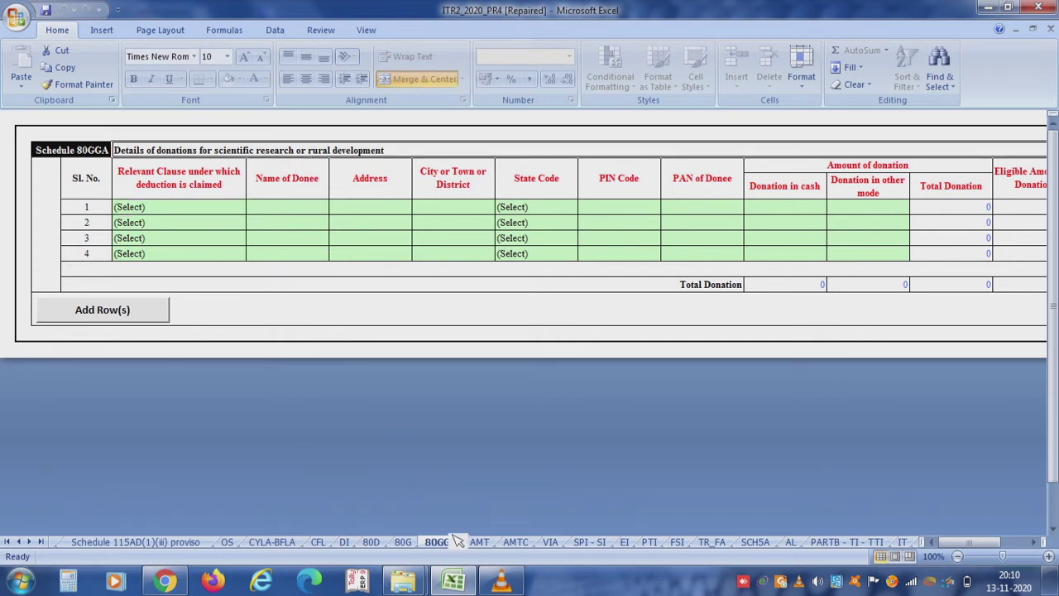
- Examine the section 115JC alternate minimum tax computation in Schedule AMT and the section 115JD tax credit table in Schedule AMTC
{"action": "left_click", "coordinate": [479, 543]}
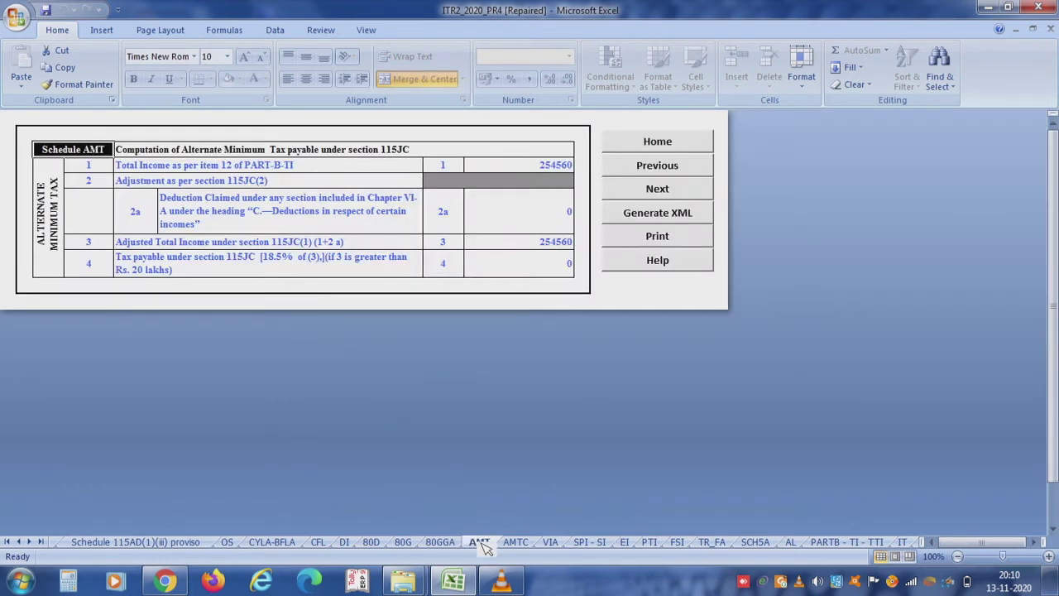
{"action": "left_click", "coordinate": [251, 164]}
{"action": "left_click", "coordinate": [244, 153]}
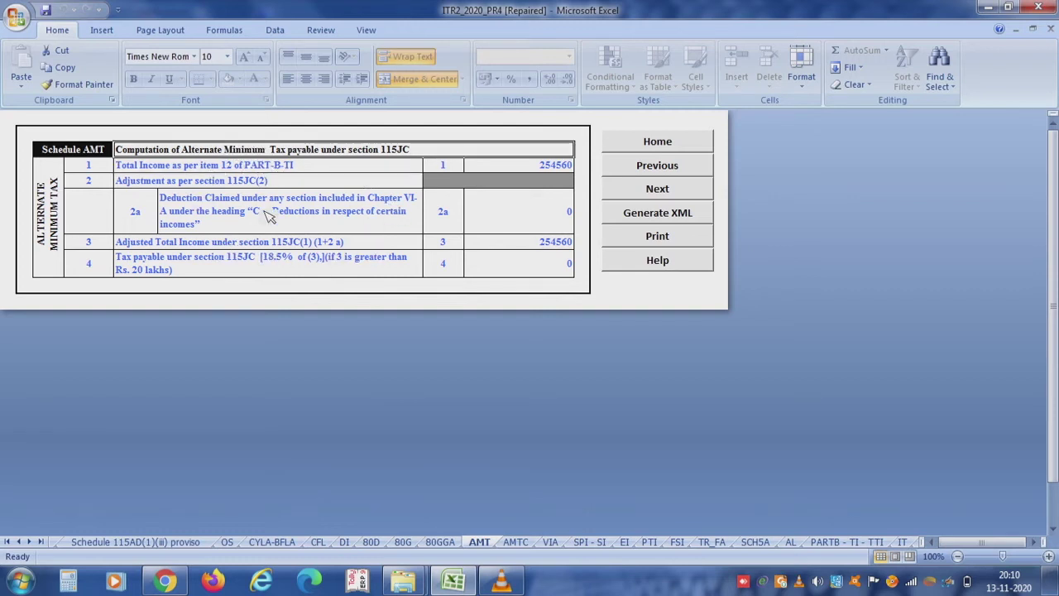
{"action": "left_click", "coordinate": [516, 542]}
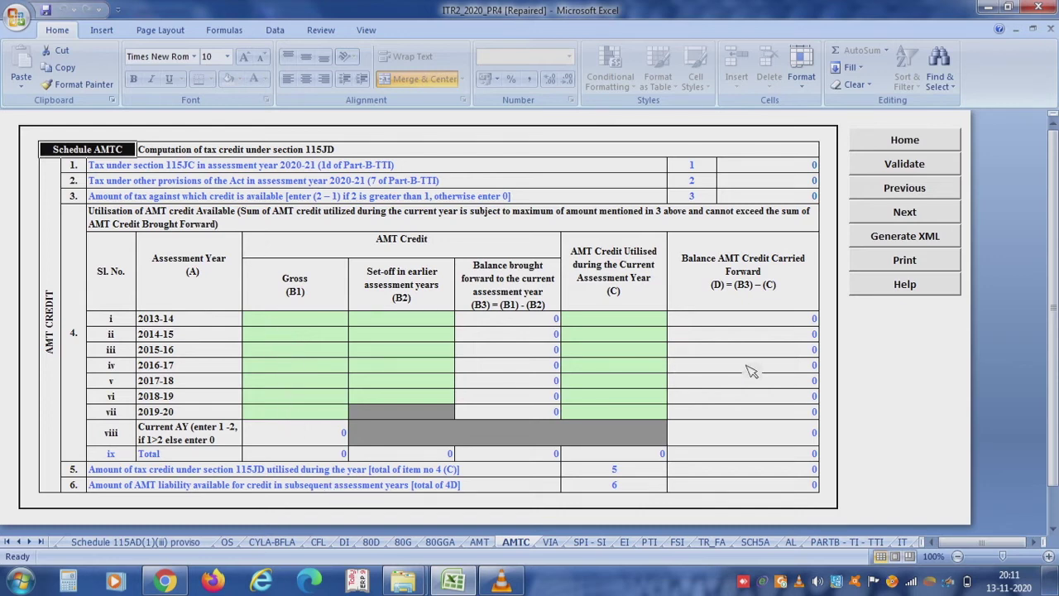
- Open Schedule VI-A and examine the 80C, 80CCC, 80CCD(1), 80CCD(1B) and 80CCD(2) deduction rows
{"action": "left_click", "coordinate": [550, 542]}
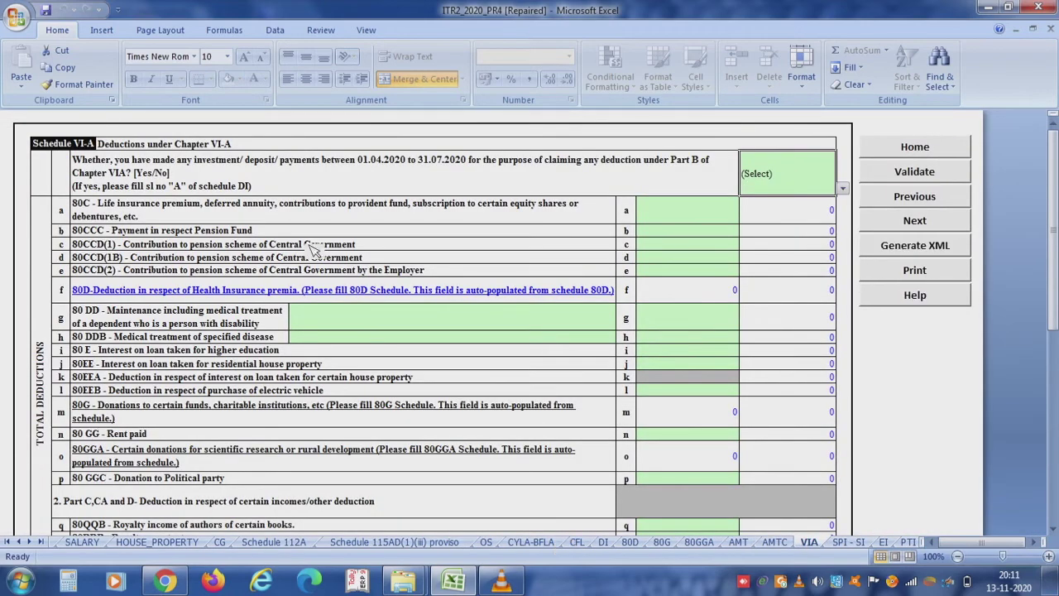
{"action": "left_click", "coordinate": [281, 215]}
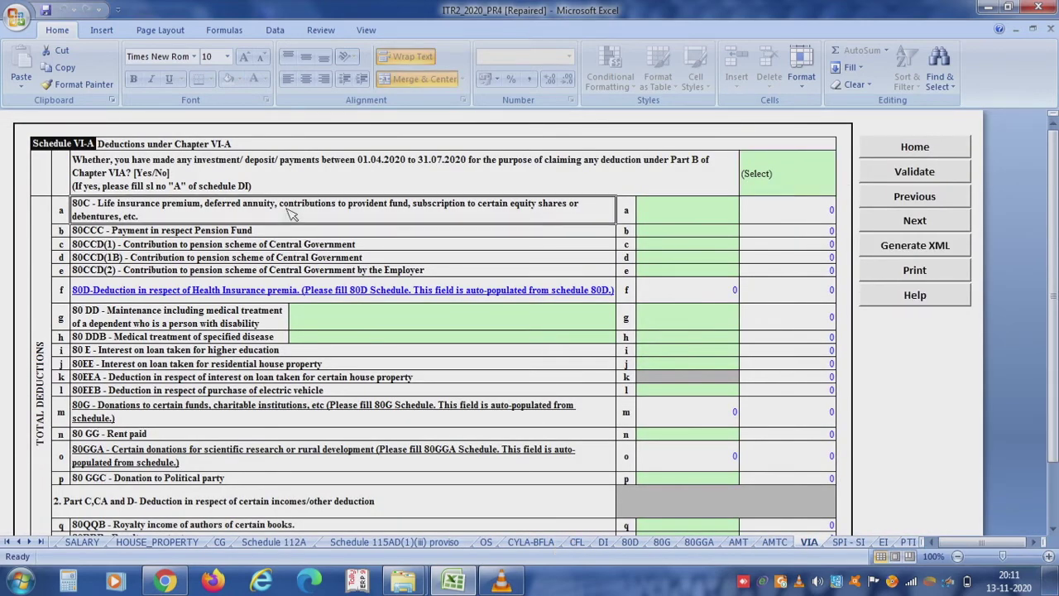
{"action": "left_click", "coordinate": [273, 233]}
{"action": "left_click", "coordinate": [255, 247]}
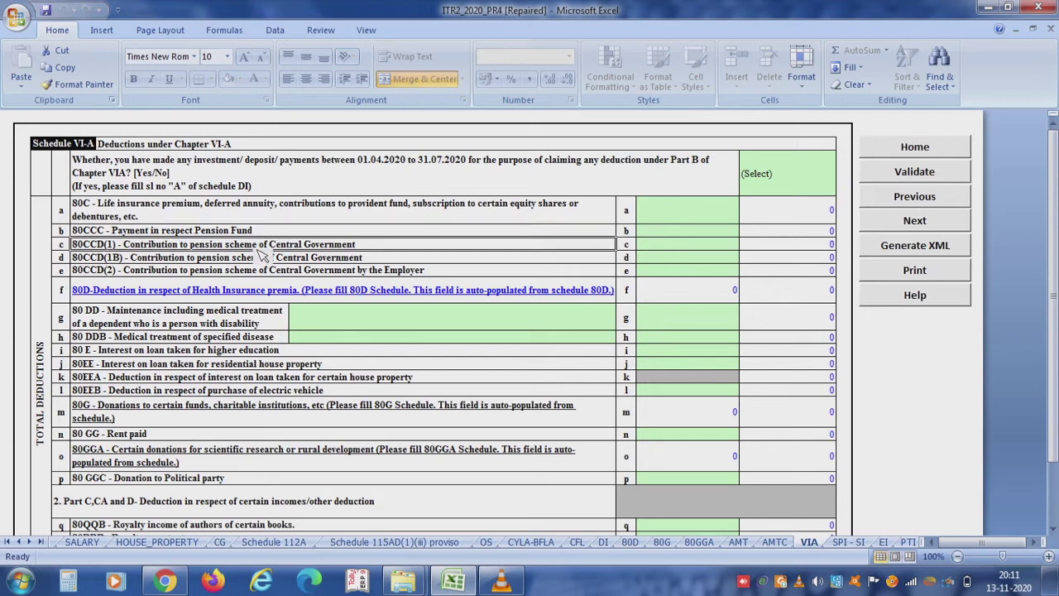
{"action": "left_click", "coordinate": [253, 260]}
{"action": "left_click", "coordinate": [254, 271]}
- Examine the remaining Schedule VI-A deductions from 80D through 80U and the total deductions row
{"action": "key", "text": "Down"}
{"action": "key", "text": "Down"}
{"action": "key", "text": "Down"}
{"action": "key", "text": "Down"}
{"action": "key", "text": "Down"}
{"action": "key", "text": "Down"}
{"action": "key", "text": "Down"}
{"action": "key", "text": "Down"}
{"action": "key", "text": "Down"}
{"action": "key", "text": "Down"}
{"action": "key", "text": "Down"}
{"action": "key", "text": "Down"}
{"action": "key", "text": "Down"}
{"action": "key", "text": "Down"}
{"action": "key", "text": "Down"}
{"action": "key", "text": "Down"}
{"action": "key", "text": "Down"}
{"action": "key", "text": "Down"}
{"action": "key", "text": "Down"}
{"action": "key", "text": "Down"}
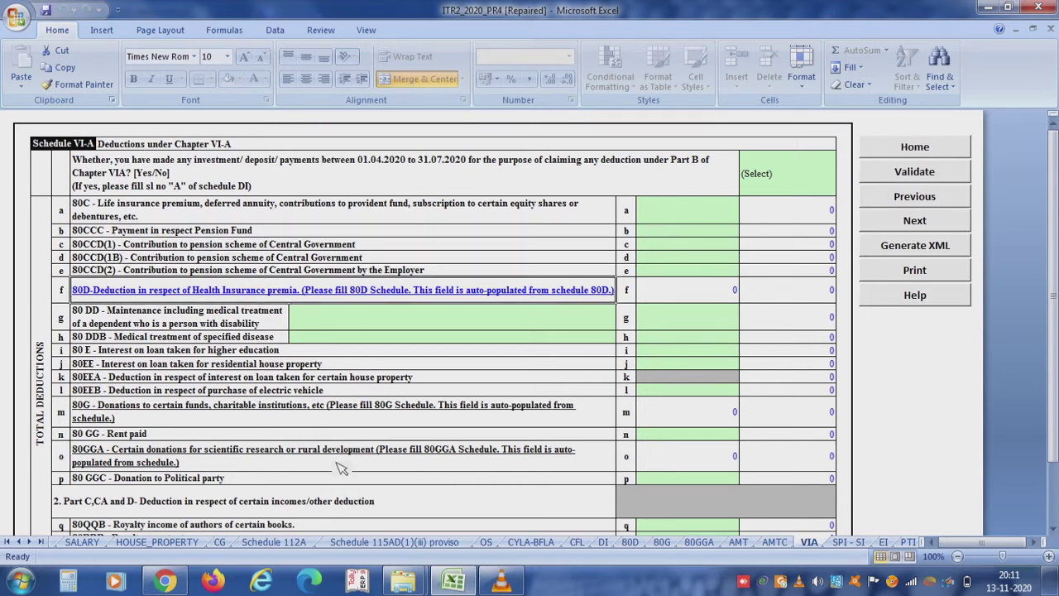
{"action": "key", "text": "Up"}
{"action": "key", "text": "Up"}
{"action": "key", "text": "Up"}
{"action": "key", "text": "Up"}
{"action": "key", "text": "Up"}
{"action": "key", "text": "Up"}
{"action": "key", "text": "Up"}
{"action": "key", "text": "Up"}
{"action": "key", "text": "Up"}
{"action": "key", "text": "Up"}
{"action": "key", "text": "Up"}
{"action": "key", "text": "Up"}
{"action": "key", "text": "Up"}
{"action": "key", "text": "Up"}
{"action": "key", "text": "Up"}
{"action": "key", "text": "Up"}
{"action": "key", "text": "Up"}
{"action": "key", "text": "Up"}
{"action": "key", "text": "Up"}
{"action": "key", "text": "Up"}
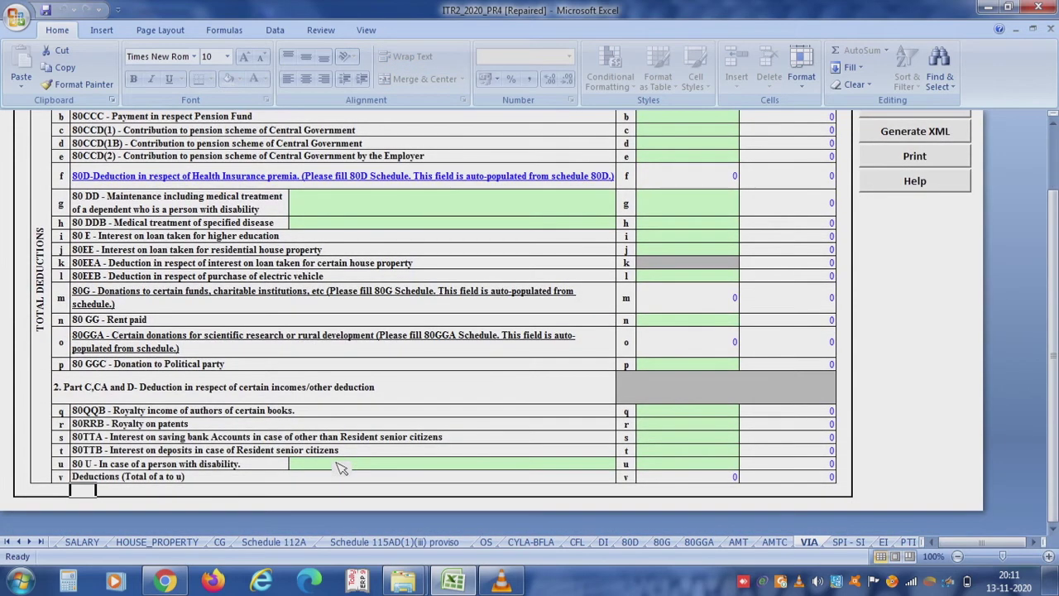
{"action": "key", "text": "Down"}
{"action": "key", "text": "Down"}
{"action": "key", "text": "Down"}
{"action": "key", "text": "Down"}
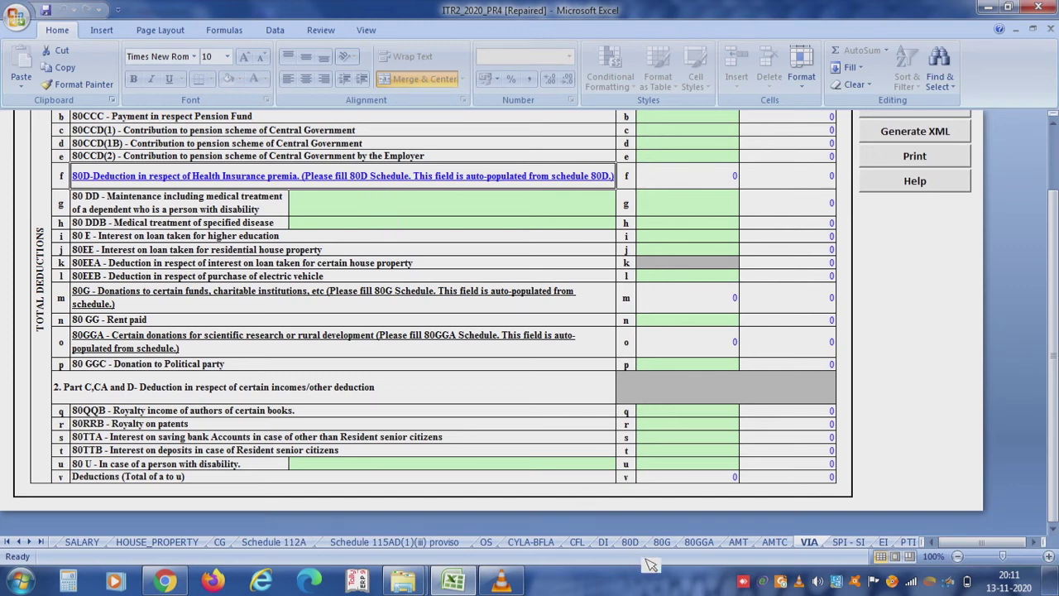
- Open the SPI - SI sheet and examine the special-rate income heading and the section 111A to 112(1)(c)(iii) capital gains rows
{"action": "left_click", "coordinate": [848, 542]}
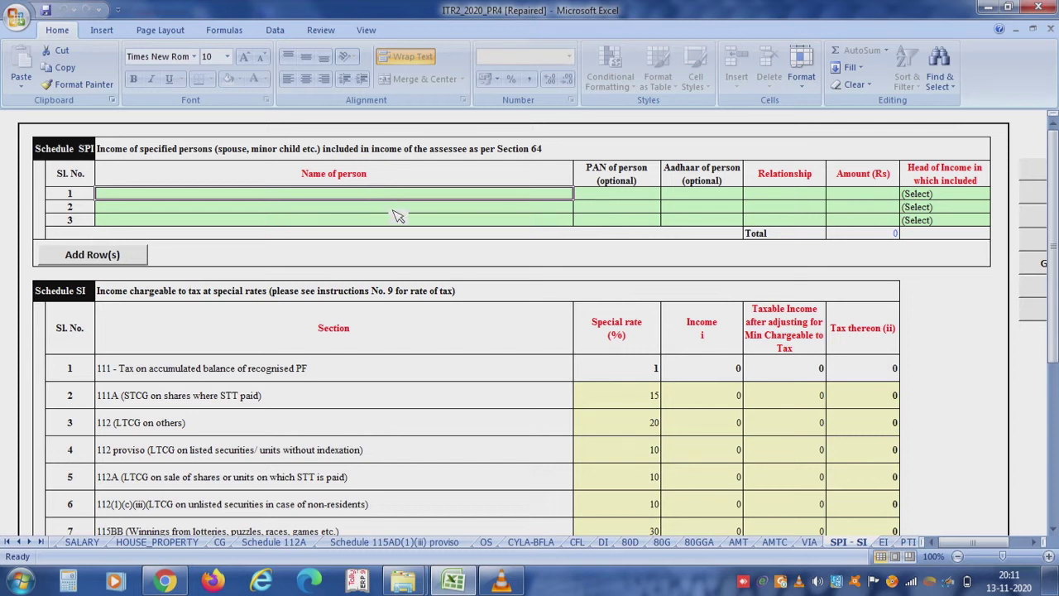
{"action": "left_click", "coordinate": [369, 292]}
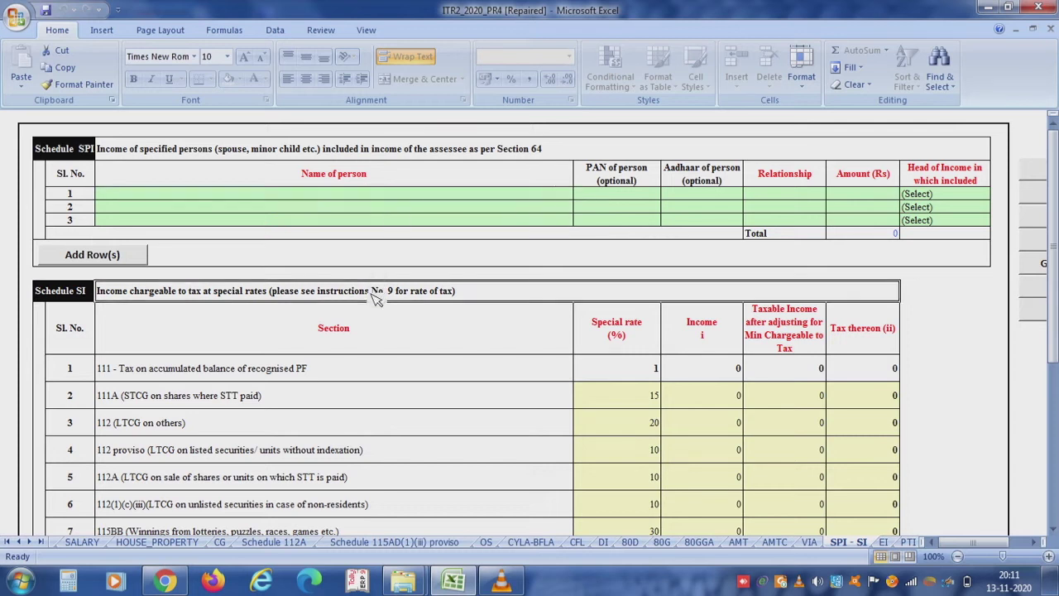
{"action": "left_click", "coordinate": [326, 401]}
{"action": "key", "text": "Down"}
{"action": "key", "text": "Down"}
{"action": "key", "text": "Down"}
{"action": "key", "text": "Down"}
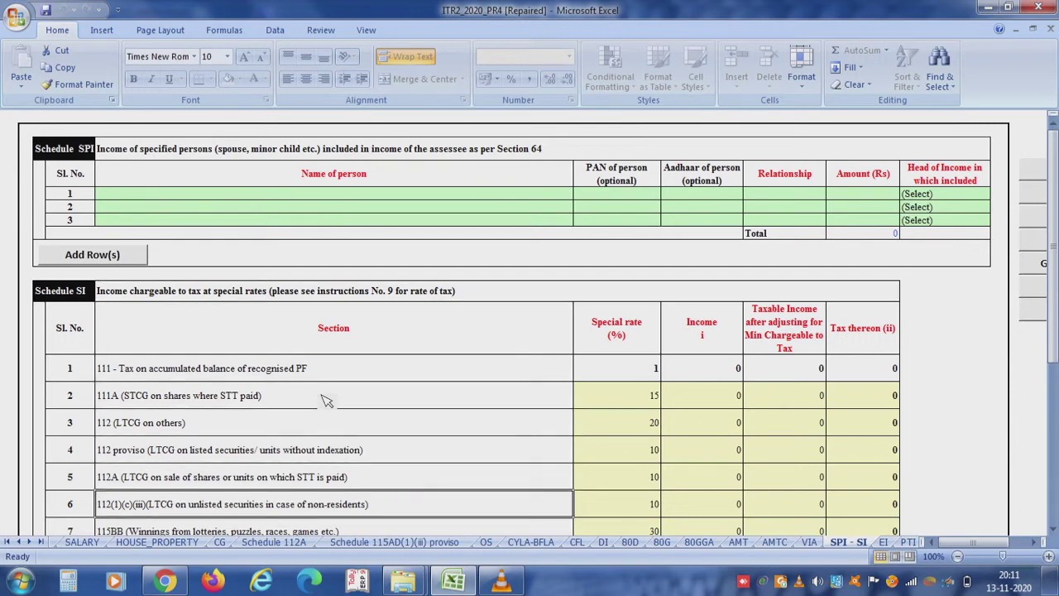
- Examine the further special-rate sections of Schedule SI, including the 115A, 115AC, 115AD, 115BBA and 115BBC rows
{"action": "key", "text": "Down"}
{"action": "key", "text": "Down"}
{"action": "key", "text": "Down"}
{"action": "key", "text": "Down"}
{"action": "key", "text": "Down"}
{"action": "key", "text": "Down"}
{"action": "key", "text": "Down"}
{"action": "key", "text": "Down"}
{"action": "key", "text": "Down"}
{"action": "key", "text": "Down"}
{"action": "key", "text": "Down"}
{"action": "key", "text": "Down"}
{"action": "key", "text": "Down"}
{"action": "key", "text": "Down"}
{"action": "key", "text": "Down"}
{"action": "key", "text": "Down"}
{"action": "key", "text": "Down"}
{"action": "key", "text": "Down"}
{"action": "key", "text": "Down"}
{"action": "key", "text": "Down"}
{"action": "key", "text": "Down"}
{"action": "key", "text": "Down"}
{"action": "key", "text": "Down"}
{"action": "key", "text": "Up"}
{"action": "key", "text": "Up"}
{"action": "key", "text": "Up"}
{"action": "key", "text": "Up"}
{"action": "key", "text": "Up"}
{"action": "key", "text": "Up"}
{"action": "key", "text": "Up"}
{"action": "key", "text": "Up"}
{"action": "key", "text": "Up"}
{"action": "key", "text": "Up"}
{"action": "key", "text": "Up"}
{"action": "key", "text": "Up"}
{"action": "key", "text": "Up"}
{"action": "key", "text": "Up"}
{"action": "key", "text": "Up"}
{"action": "key", "text": "Up"}
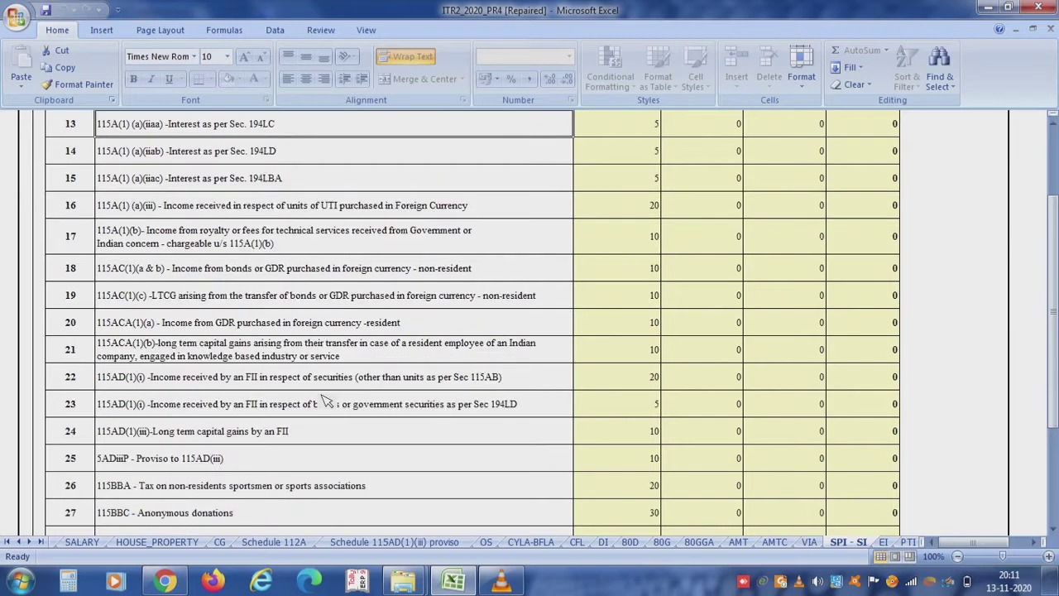
- Return to the start of the SPI - SI sheet and examine the Schedule SPI table for income of specified persons
{"action": "key", "text": "Up"}
{"action": "key", "text": "Up"}
{"action": "key", "text": "Up"}
{"action": "key", "text": "Up"}
{"action": "key", "text": "Up"}
{"action": "key", "text": "Up"}
{"action": "key", "text": "Up"}
{"action": "key", "text": "Up"}
{"action": "key", "text": "Up"}
{"action": "key", "text": "Up"}
{"action": "key", "text": "Up"}
{"action": "key", "text": "Up"}
{"action": "key", "text": "Up"}
{"action": "key", "text": "Up"}
{"action": "key", "text": "Up"}
{"action": "key", "text": "Up"}
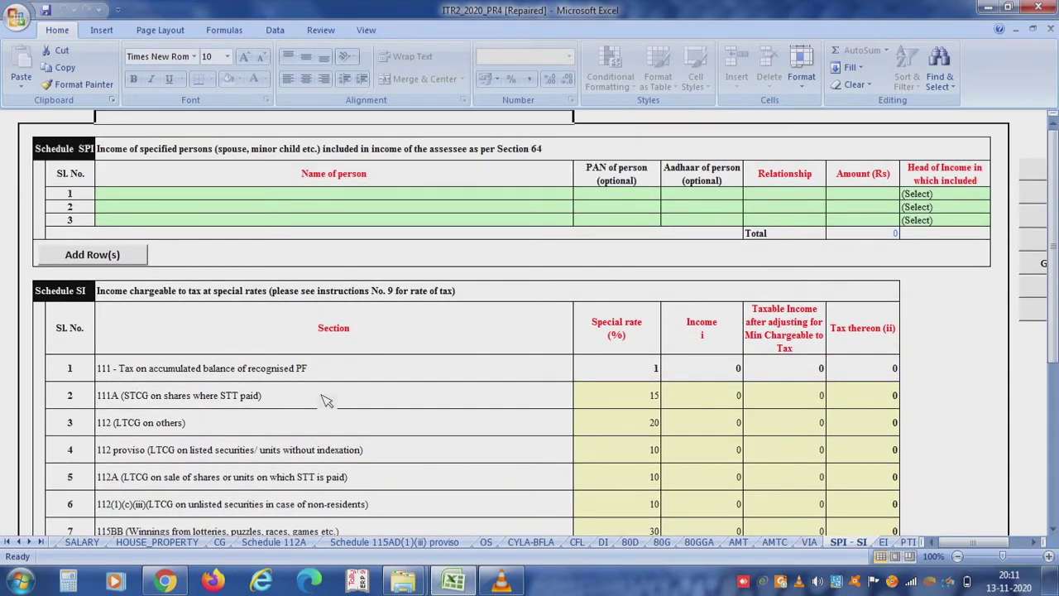
- Open the EI sheet and examine the interest, dividend, agricultural, other exempt, DTAA and pass-through income rows of Schedule EI
{"action": "left_click", "coordinate": [886, 543]}
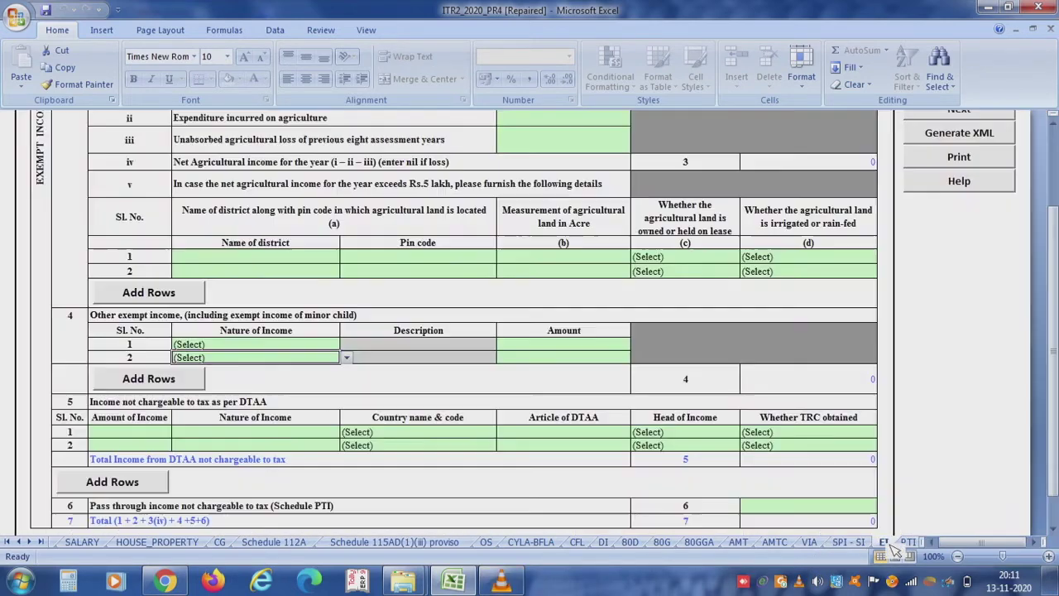
{"action": "left_click", "coordinate": [603, 359]}
{"action": "key", "text": "Up"}
{"action": "key", "text": "Up"}
{"action": "key", "text": "Up"}
{"action": "key", "text": "Up"}
{"action": "key", "text": "Up"}
{"action": "key", "text": "Up"}
{"action": "key", "text": "Up"}
{"action": "key", "text": "Up"}
{"action": "key", "text": "Up"}
{"action": "key", "text": "Up"}
{"action": "key", "text": "Up"}
{"action": "key", "text": "Up"}
{"action": "key", "text": "Up"}
{"action": "key", "text": "Up"}
{"action": "key", "text": "Up"}
{"action": "key", "text": "Up"}
{"action": "key", "text": "Up"}
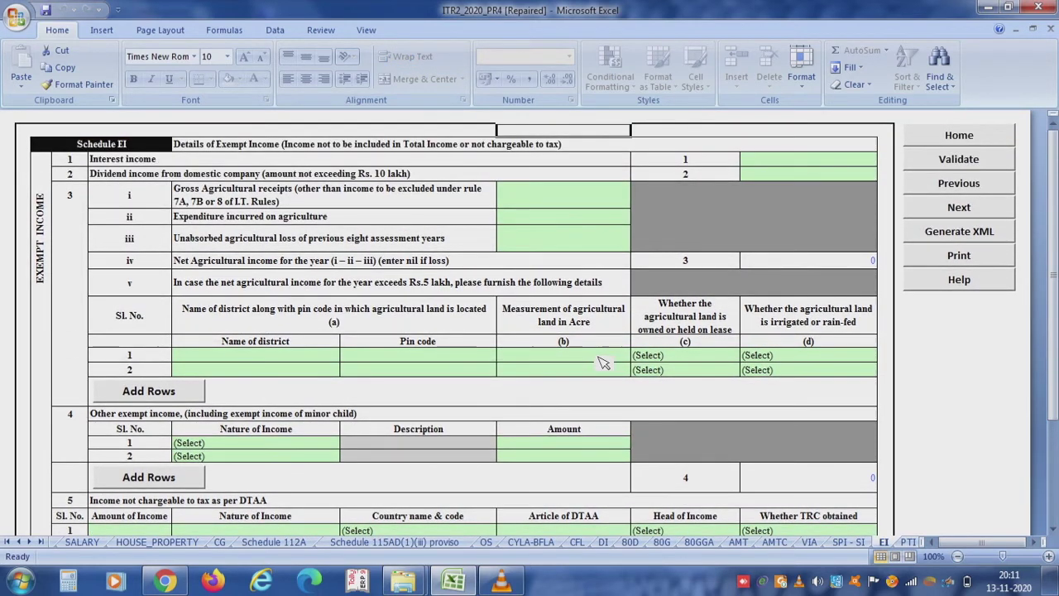
{"action": "key", "text": "Down"}
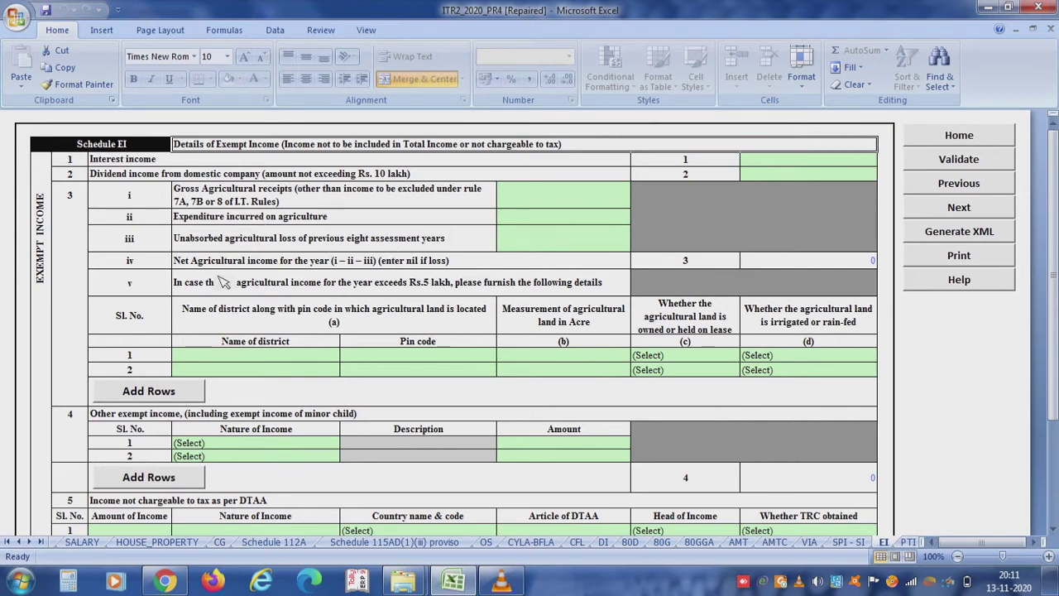
{"action": "left_click_drag", "start_coordinate": [1054, 240], "coordinate": [1054, 248]}
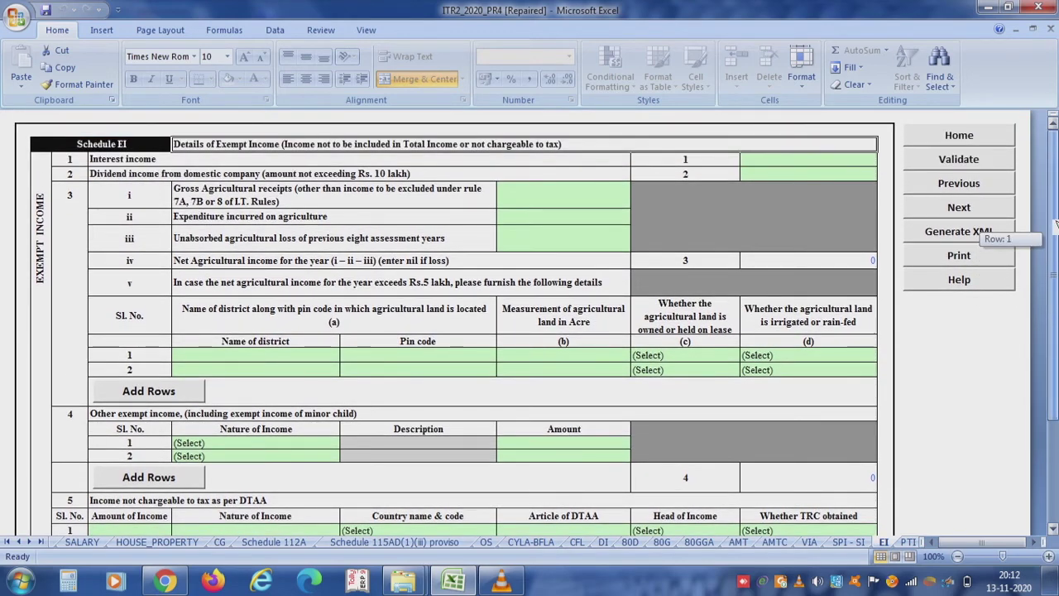
{"action": "left_click_drag", "start_coordinate": [1056, 225], "coordinate": [1053, 273]}
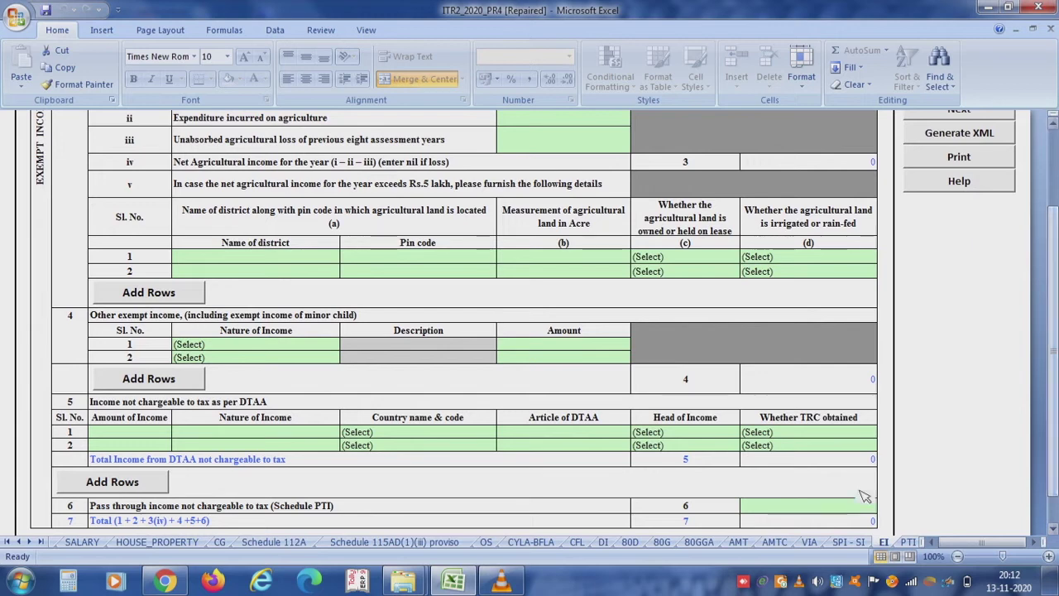
- Open the PTI sheet and examine the pass-through income details by head of income for both investment entities
{"action": "left_click", "coordinate": [910, 542]}
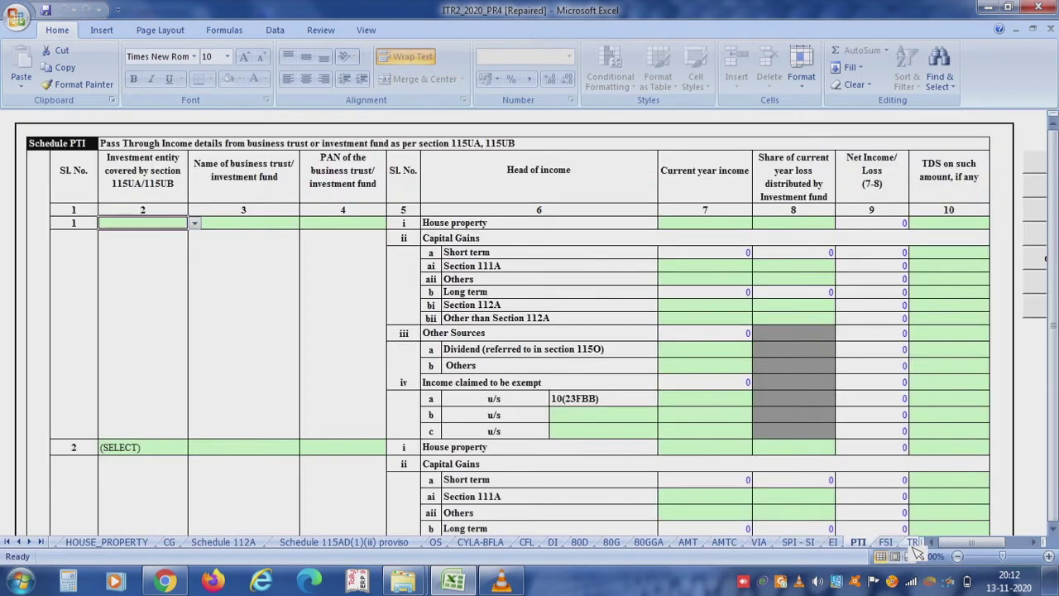
{"action": "left_click", "coordinate": [214, 145]}
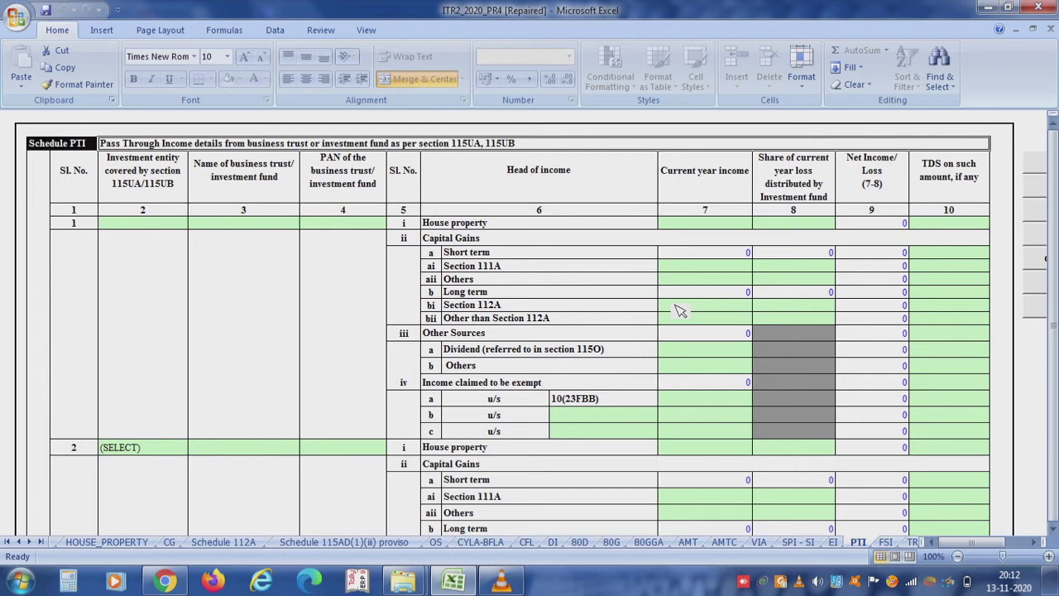
{"action": "left_click_drag", "start_coordinate": [1052, 207], "coordinate": [1053, 248]}
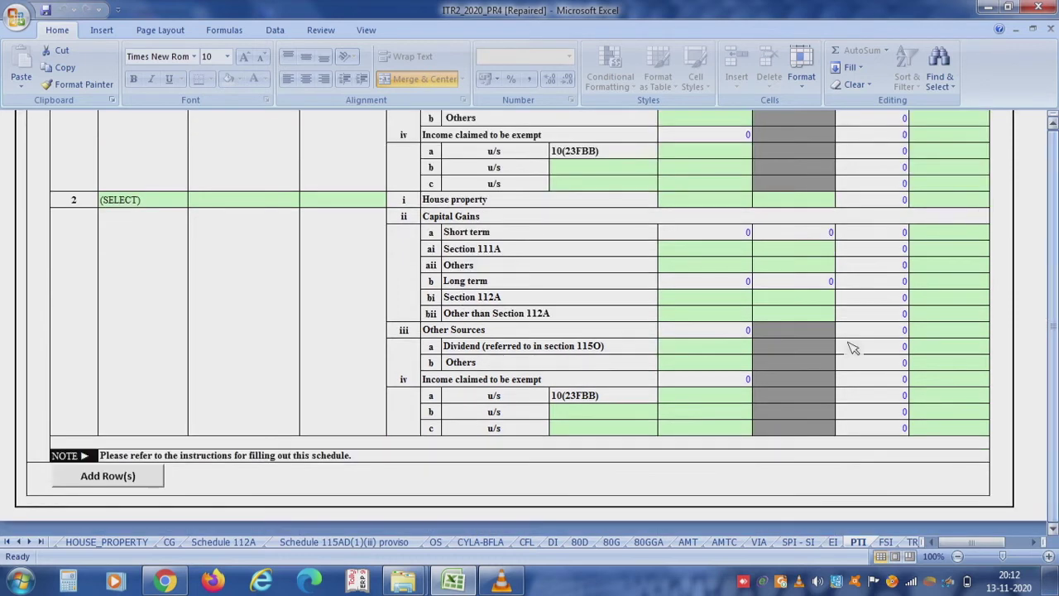
- Open the FSI and TR_FA sheets and examine the income from outside India, tax relief and foreign asset tables
{"action": "left_click", "coordinate": [41, 542]}
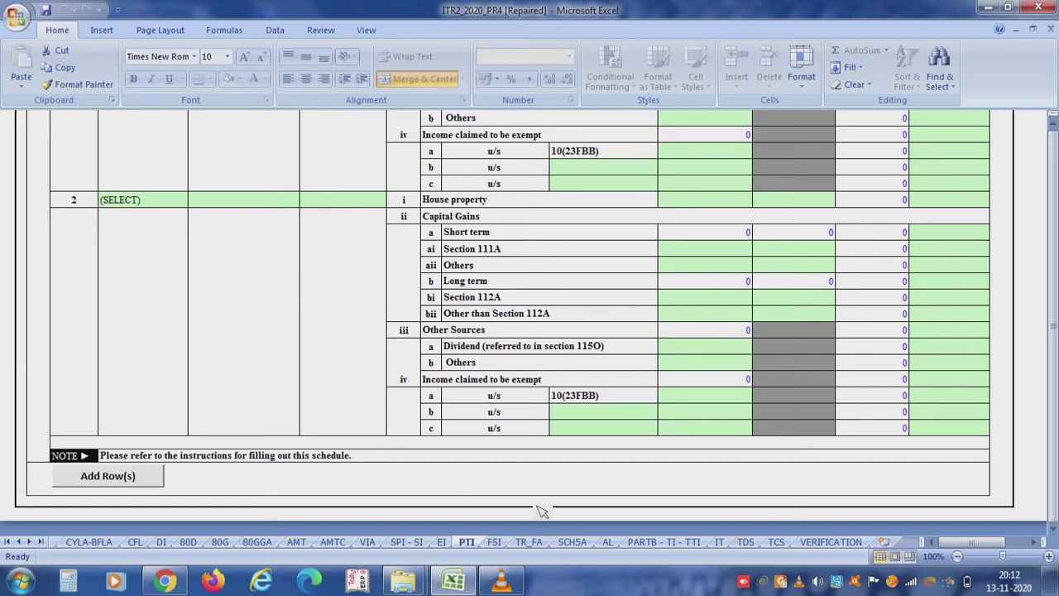
{"action": "left_click", "coordinate": [494, 543]}
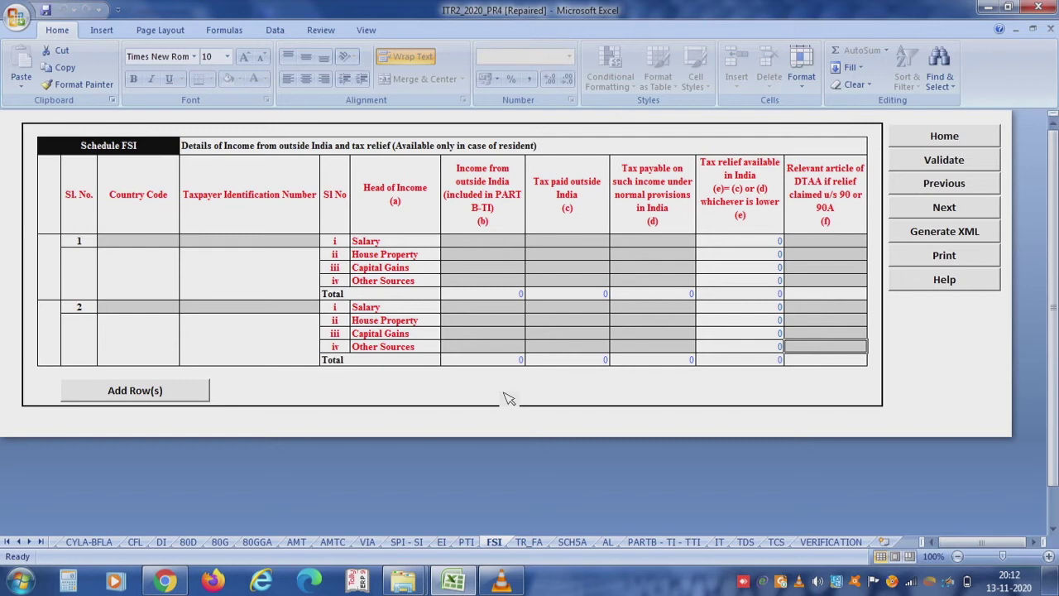
{"action": "left_click", "coordinate": [536, 543]}
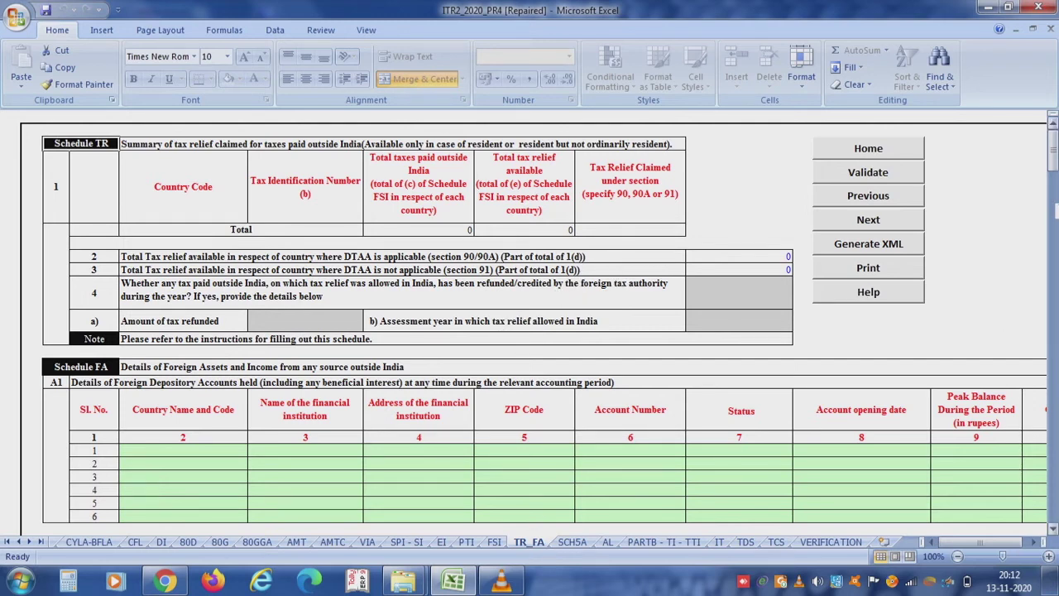
{"action": "left_click_drag", "start_coordinate": [1054, 148], "coordinate": [1053, 157]}
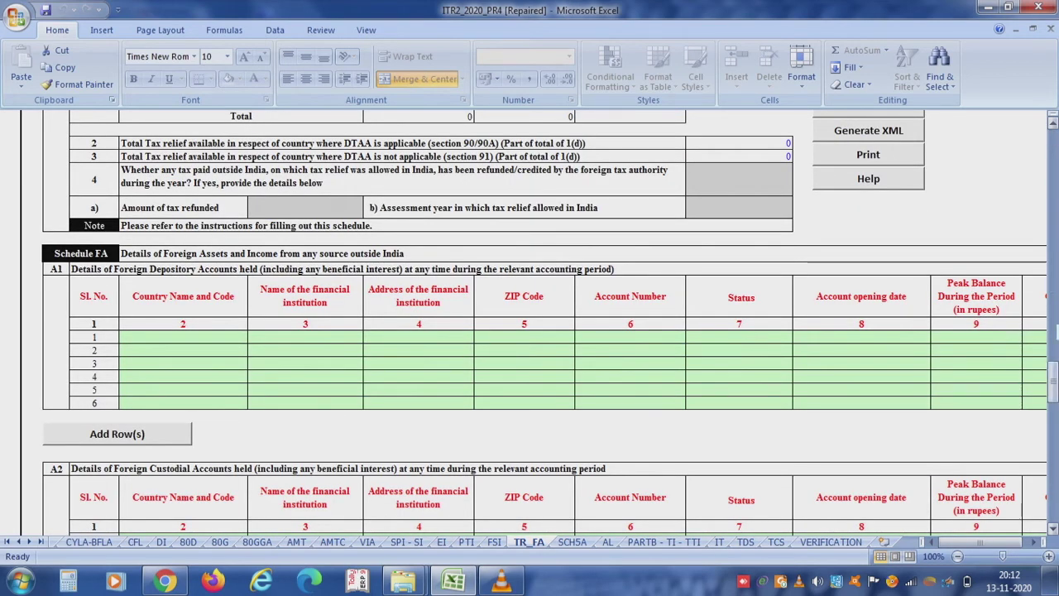
- View the SCH5A sheet, and open the AL sheet to examine the Schedule AL heading and immovable asset details
{"action": "left_click", "coordinate": [579, 543]}
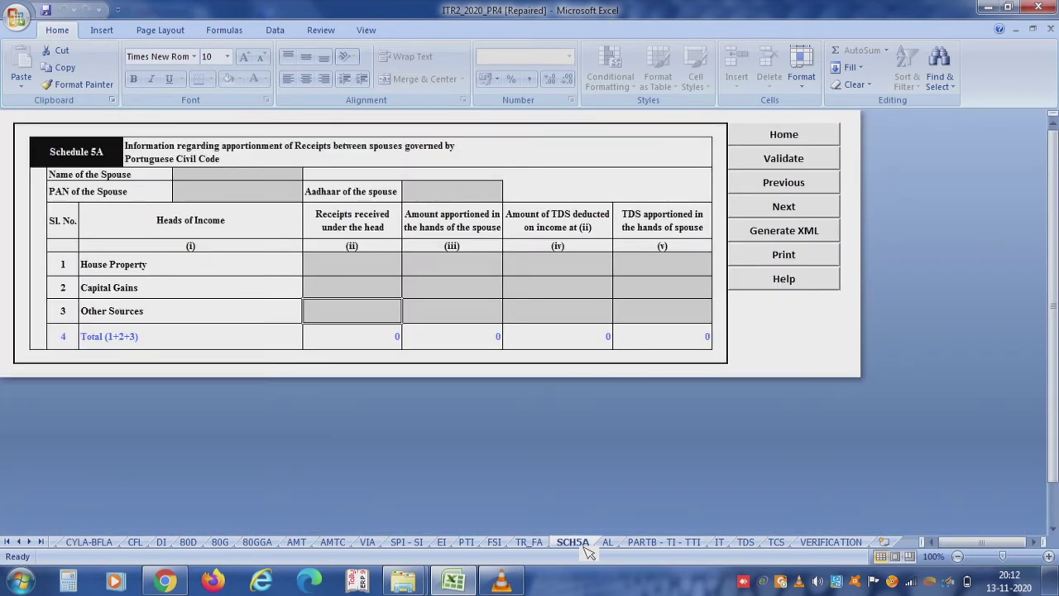
{"action": "left_click", "coordinate": [609, 543]}
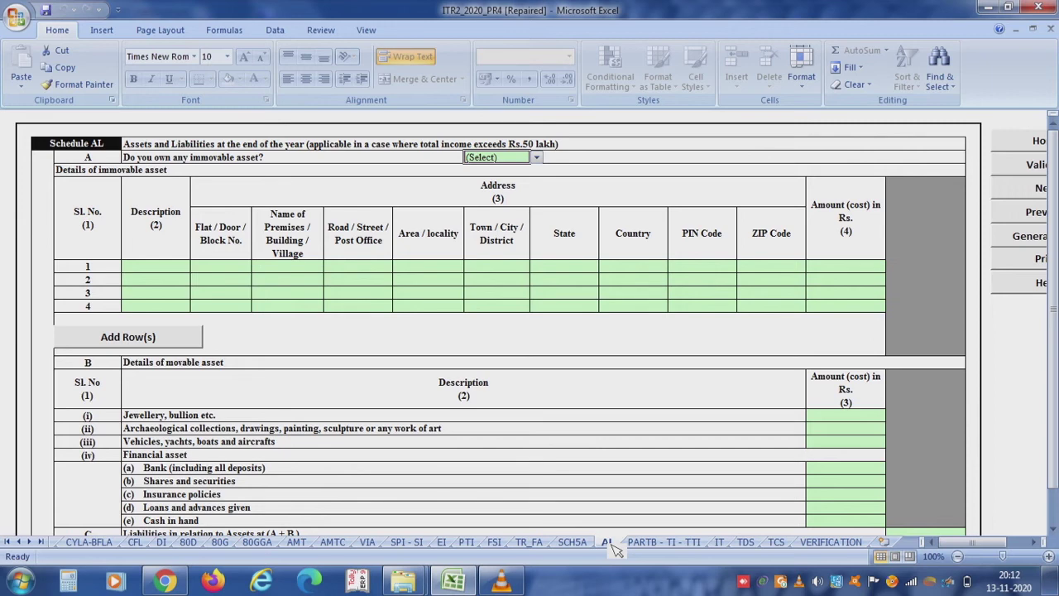
{"action": "left_click", "coordinate": [400, 149]}
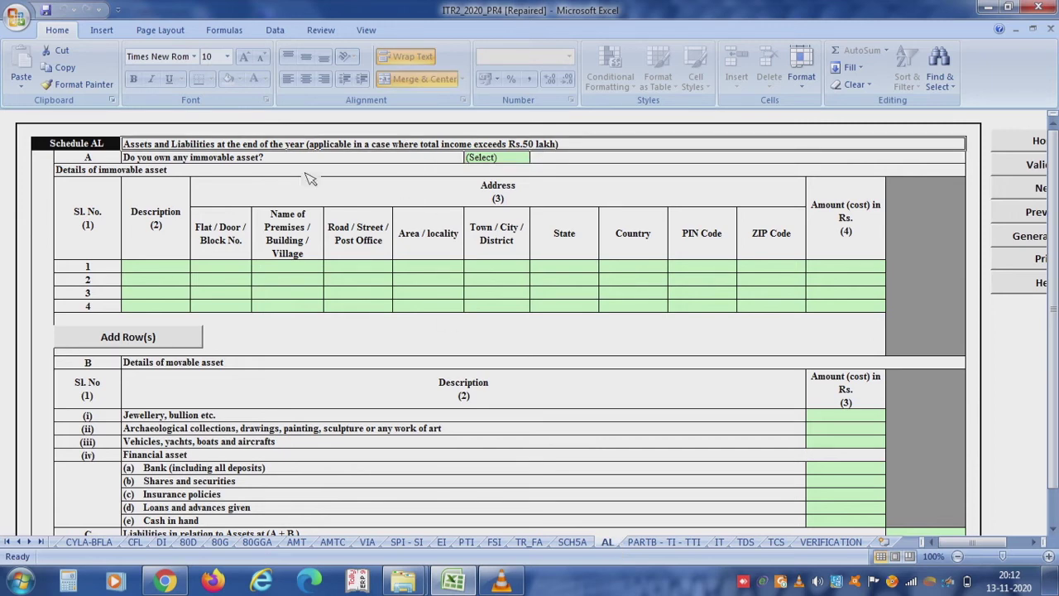
{"action": "left_click", "coordinate": [182, 187]}
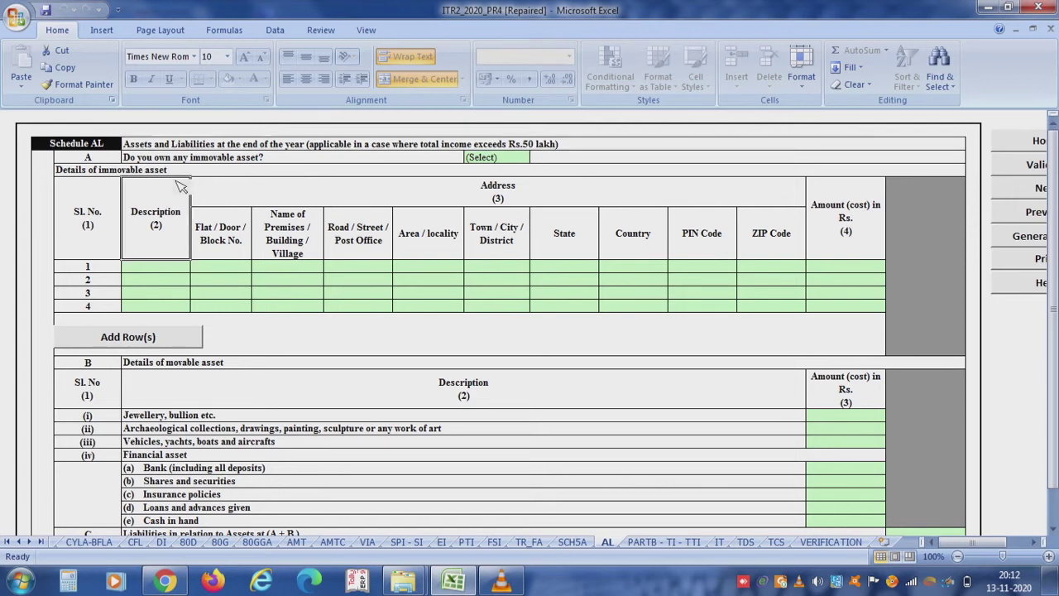
{"action": "key", "text": "Down"}
{"action": "key", "text": "Down"}
{"action": "key", "text": "Down"}
{"action": "key", "text": "Down"}
{"action": "key", "text": "Down"}
{"action": "key", "text": "Down"}
{"action": "key", "text": "Down"}
{"action": "key", "text": "Down"}
{"action": "key", "text": "Down"}
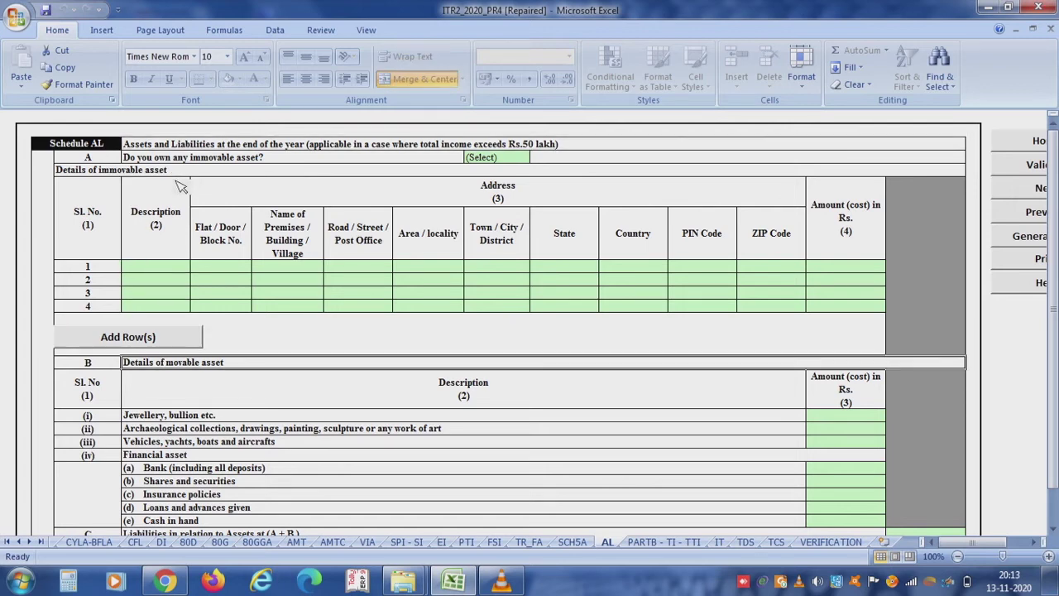
- Examine the movable asset, financial asset and liabilities rows of Schedule AL
{"action": "key", "text": "Down"}
{"action": "key", "text": "Down"}
{"action": "key", "text": "Down"}
{"action": "key", "text": "Up"}
{"action": "key", "text": "Up"}
{"action": "key", "text": "Down"}
{"action": "key", "text": "Down"}
{"action": "key", "text": "Down"}
{"action": "key", "text": "Down"}
{"action": "key", "text": "Down"}
{"action": "key", "text": "Down"}
{"action": "key", "text": "Down"}
{"action": "key", "text": "Down"}
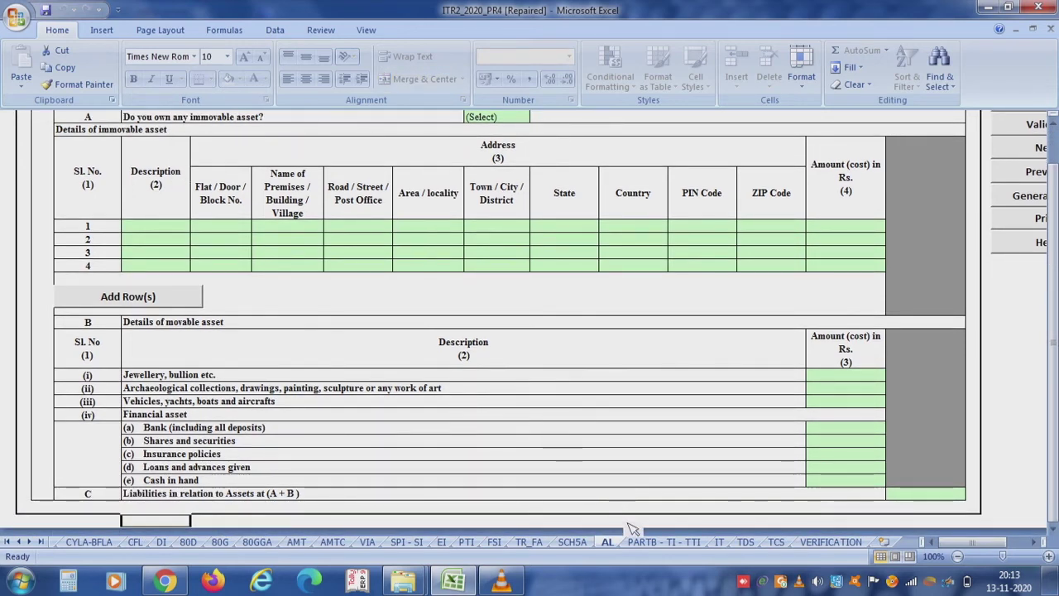
- Open the PARTB - TI - TTI sheet and look over the total income computation and the Part B - TTI tax rows
{"action": "left_click", "coordinate": [649, 542]}
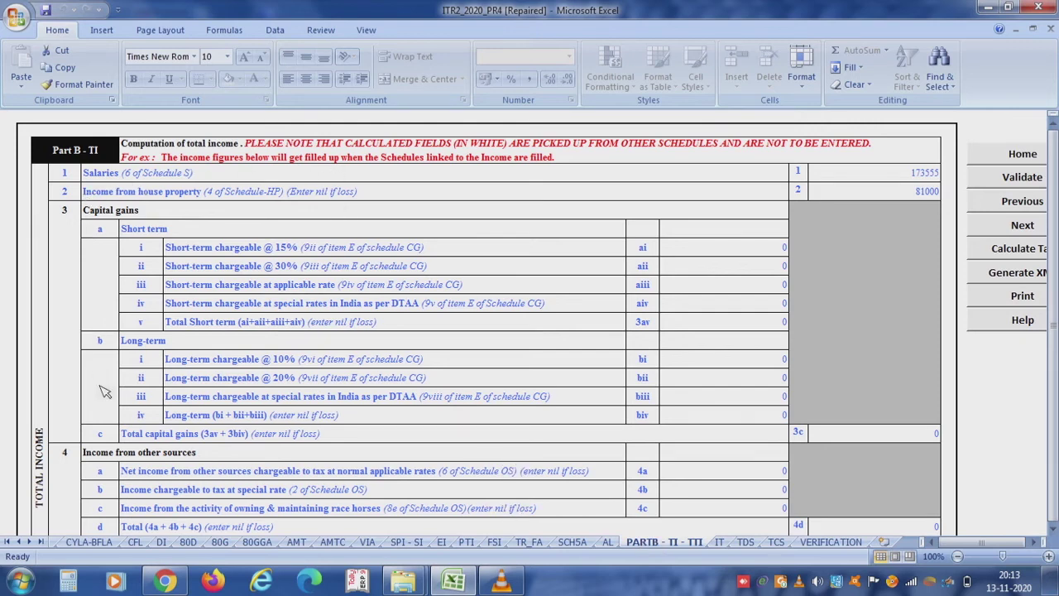
{"action": "key", "text": "Up"}
{"action": "key", "text": "Up"}
{"action": "key", "text": "Up"}
{"action": "key", "text": "Up"}
{"action": "key", "text": "Up"}
{"action": "key", "text": "Up"}
{"action": "key", "text": "Up"}
{"action": "key", "text": "Up"}
{"action": "key", "text": "Up"}
{"action": "key", "text": "Up"}
{"action": "key", "text": "Up"}
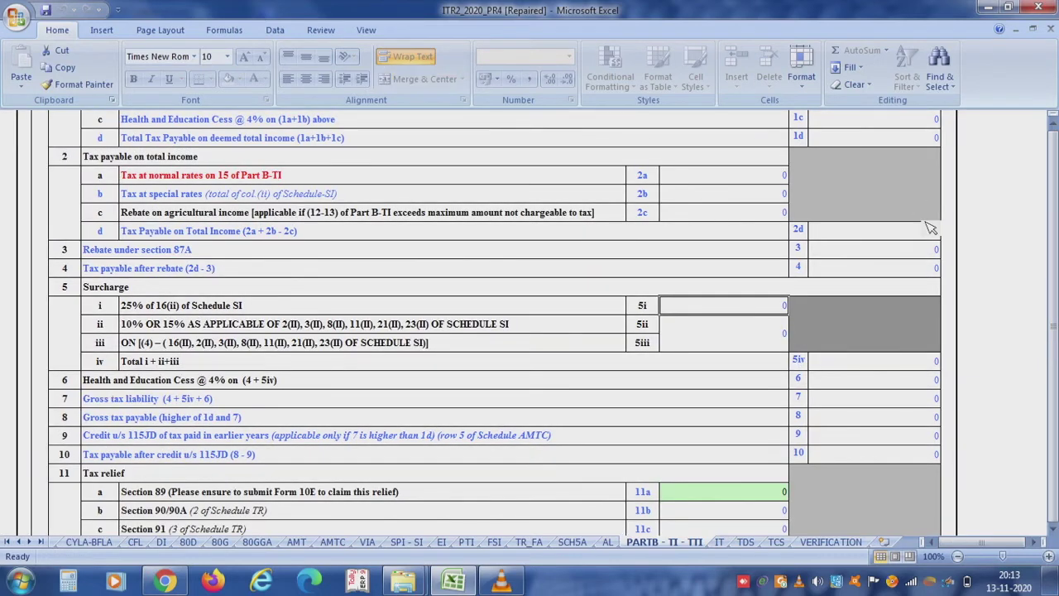
- Go back to the start of Part B - TI and check the Salaries and Income from house property amounts
{"action": "scroll", "coordinate": [1054, 125], "scroll_direction": "up", "scroll_amount": 2}
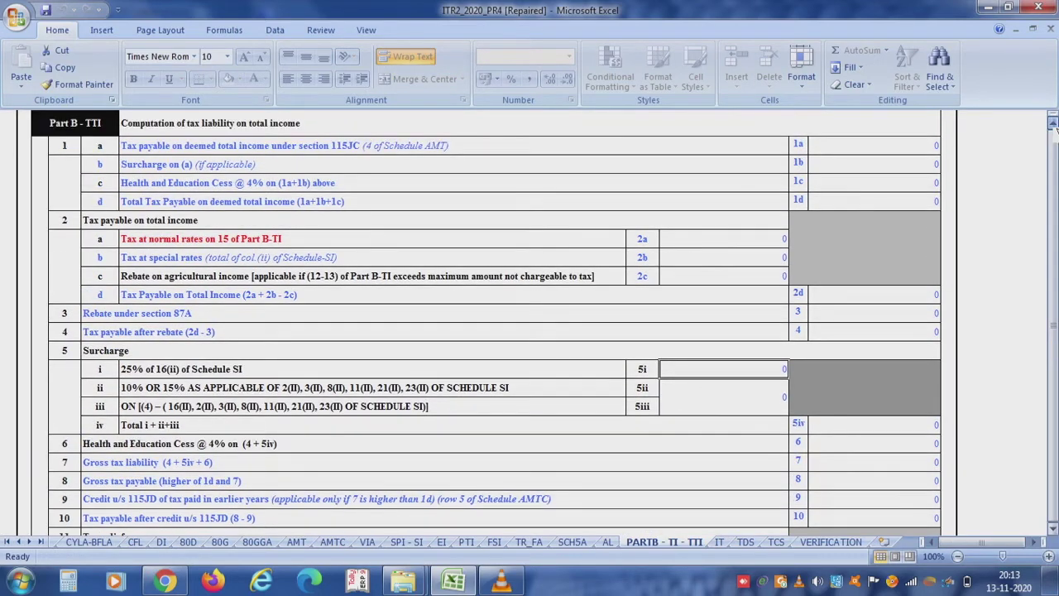
{"action": "scroll", "coordinate": [1055, 124], "scroll_direction": "up", "scroll_amount": 3}
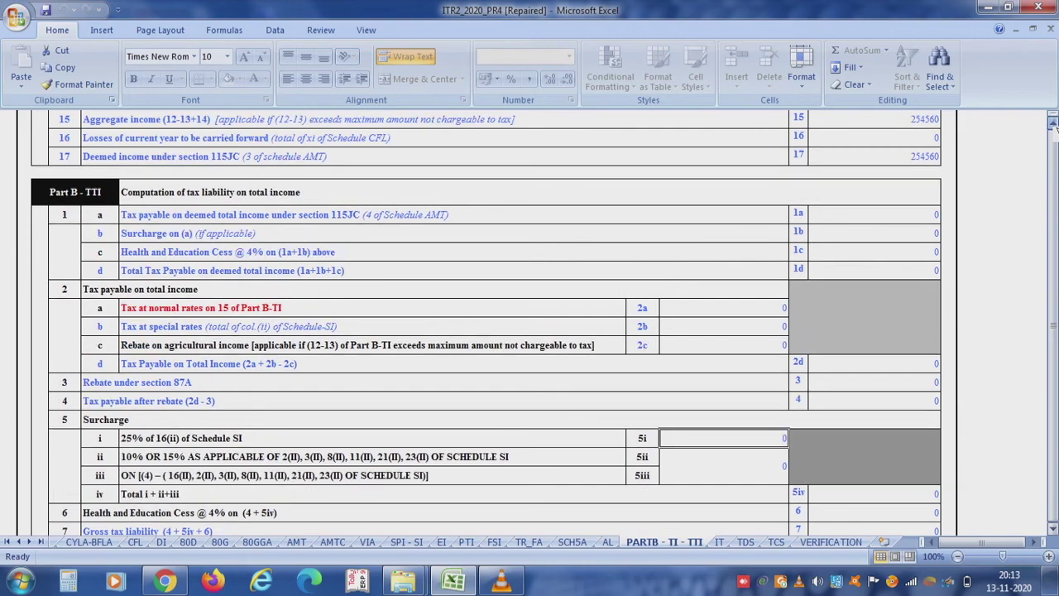
{"action": "scroll", "coordinate": [1055, 124], "scroll_direction": "up", "scroll_amount": 3}
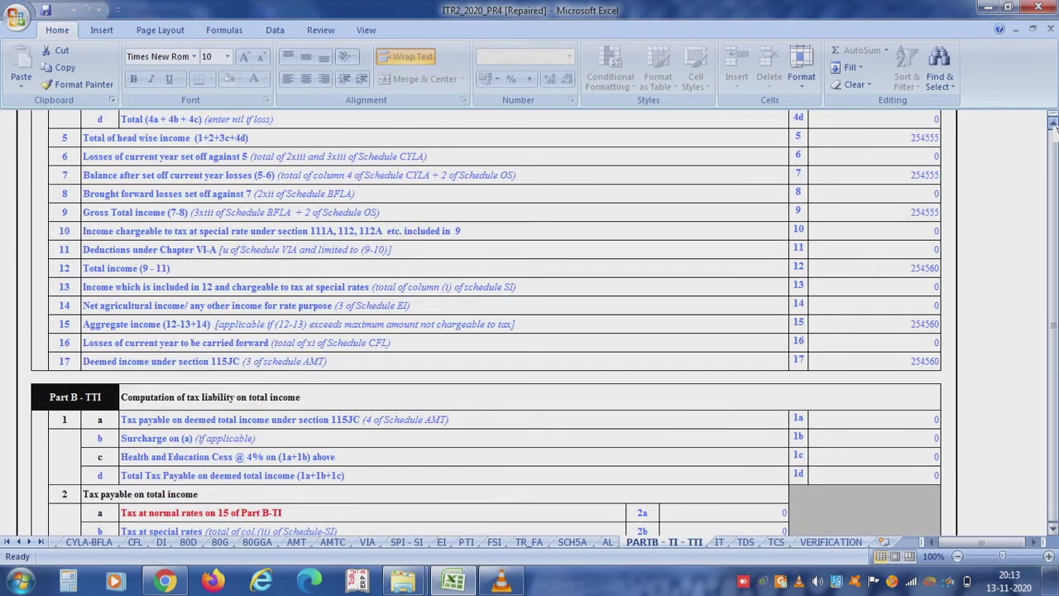
{"action": "scroll", "coordinate": [1054, 125], "scroll_direction": "up", "scroll_amount": 5}
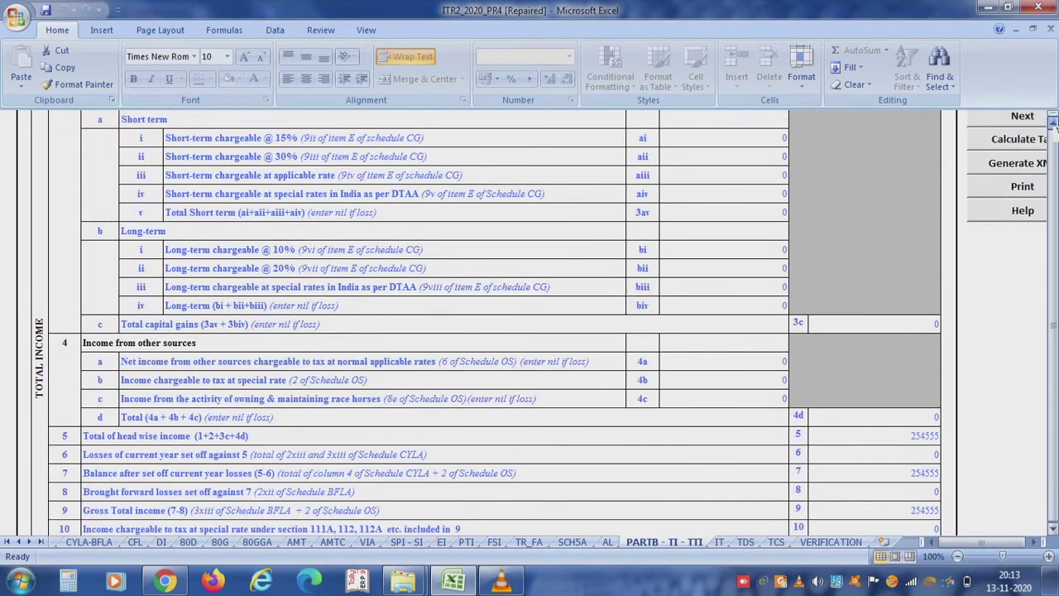
{"action": "left_click", "coordinate": [911, 177]}
{"action": "left_click", "coordinate": [906, 195]}
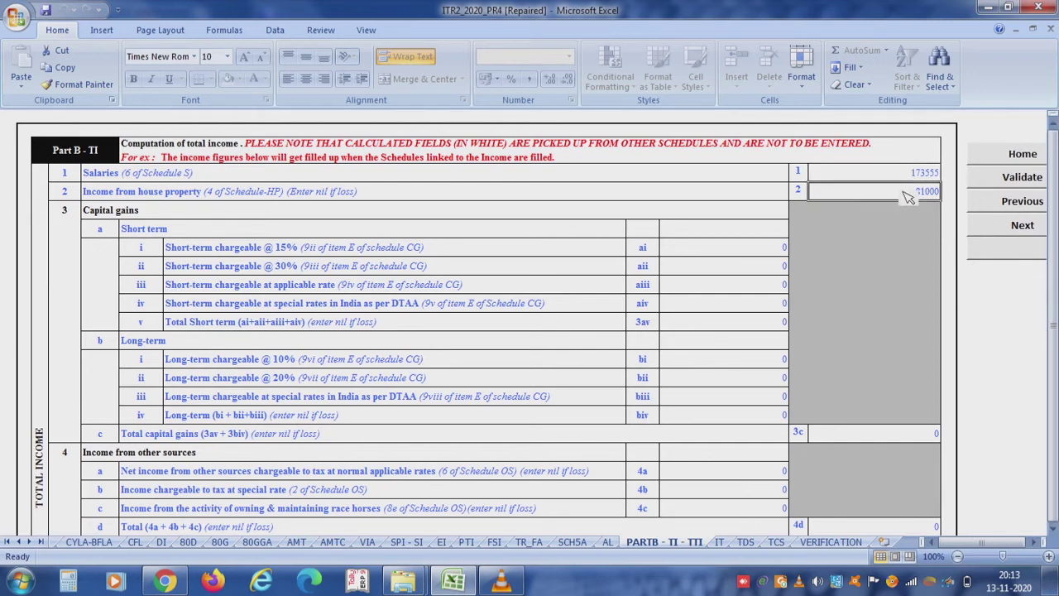
- Examine Part B - TI from Income from other sources through the deemed income under section 115JC row
{"action": "left_click", "coordinate": [158, 457]}
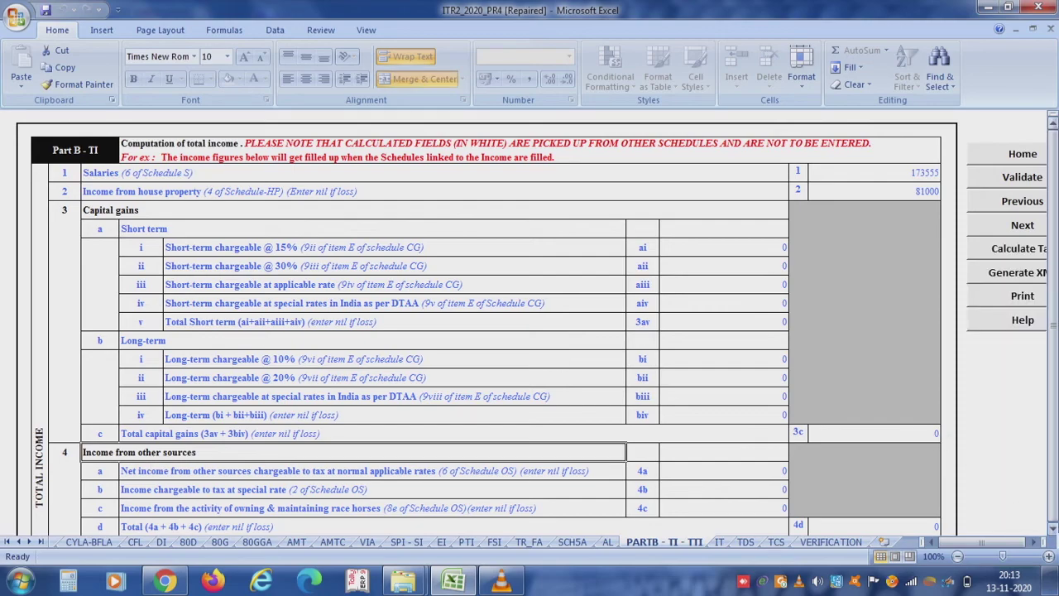
{"action": "scroll", "coordinate": [530, 323], "scroll_direction": "down", "scroll_amount": 5}
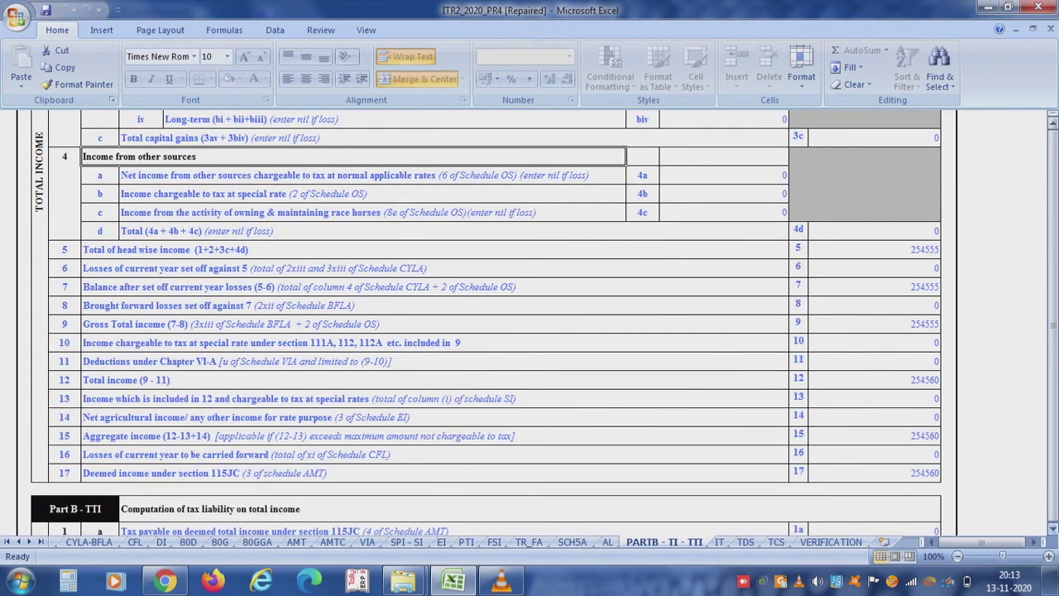
{"action": "scroll", "coordinate": [530, 323], "scroll_direction": "down", "scroll_amount": 2}
{"action": "scroll", "coordinate": [530, 322], "scroll_direction": "down", "scroll_amount": 2}
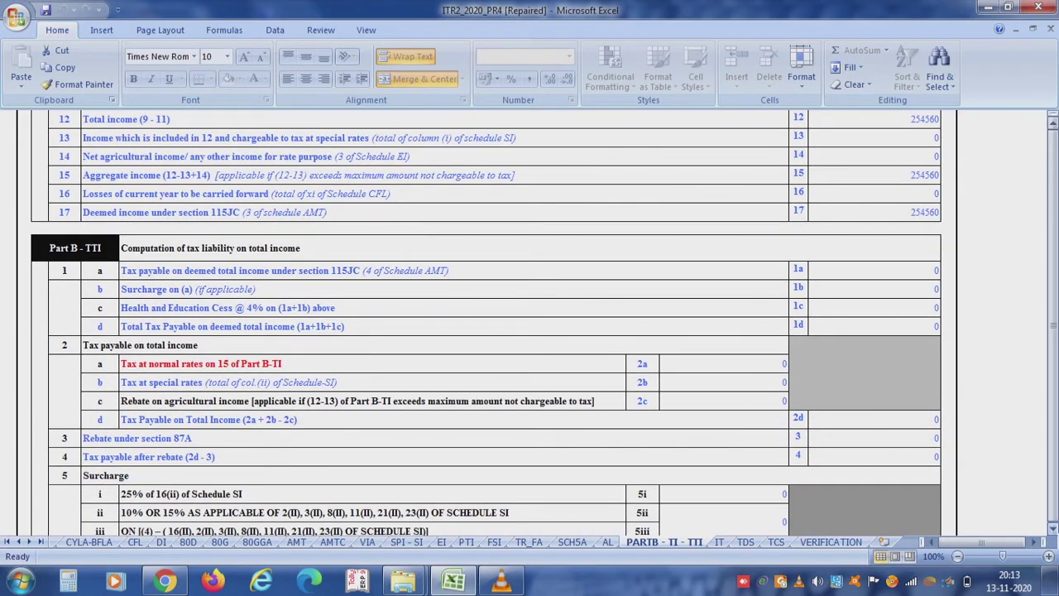
- Examine the Part B - TTI rows for tax payable, section 87A rebate, surcharge, cess and gross tax liability
{"action": "scroll", "coordinate": [530, 323], "scroll_direction": "down", "scroll_amount": 1}
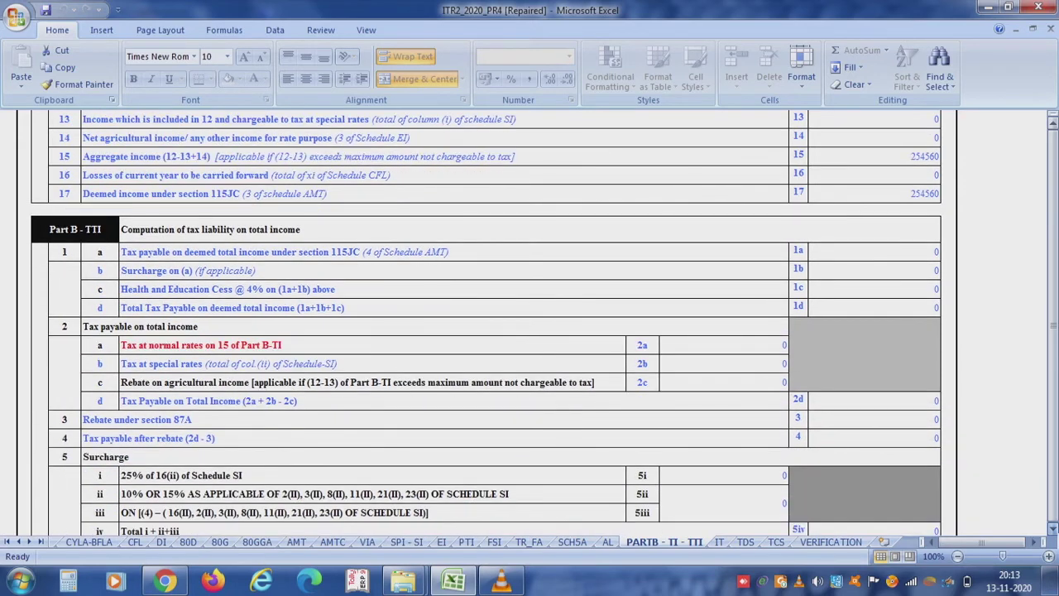
{"action": "scroll", "coordinate": [530, 323], "scroll_direction": "down", "scroll_amount": 1}
{"action": "scroll", "coordinate": [530, 323], "scroll_direction": "down", "scroll_amount": 1}
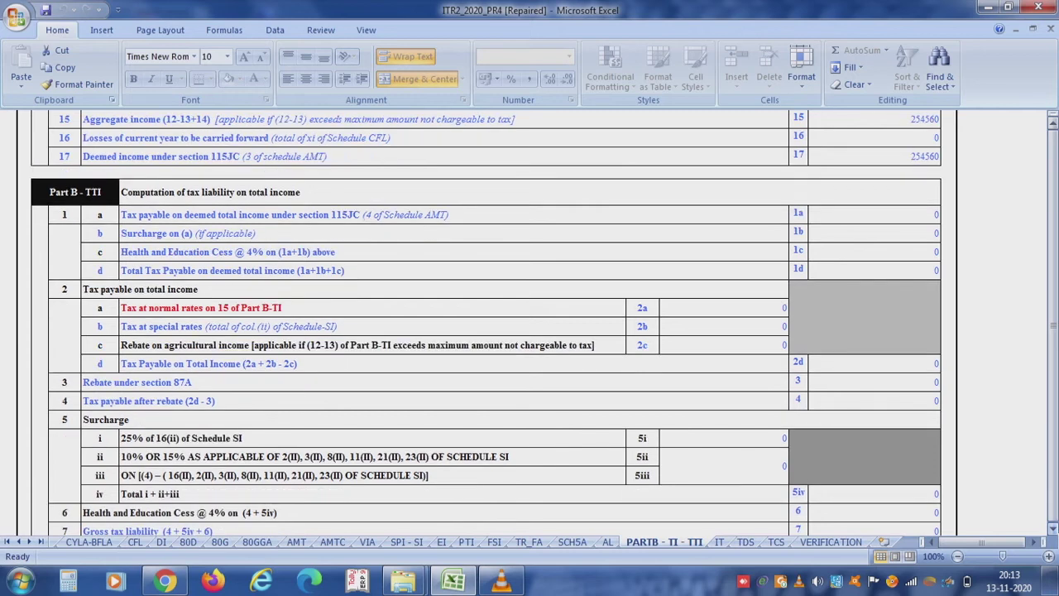
{"action": "scroll", "coordinate": [530, 323], "scroll_direction": "down", "scroll_amount": 1}
{"action": "scroll", "coordinate": [530, 322], "scroll_direction": "down", "scroll_amount": 1}
{"action": "scroll", "coordinate": [530, 322], "scroll_direction": "down", "scroll_amount": 2}
{"action": "scroll", "coordinate": [530, 323], "scroll_direction": "down", "scroll_amount": 7}
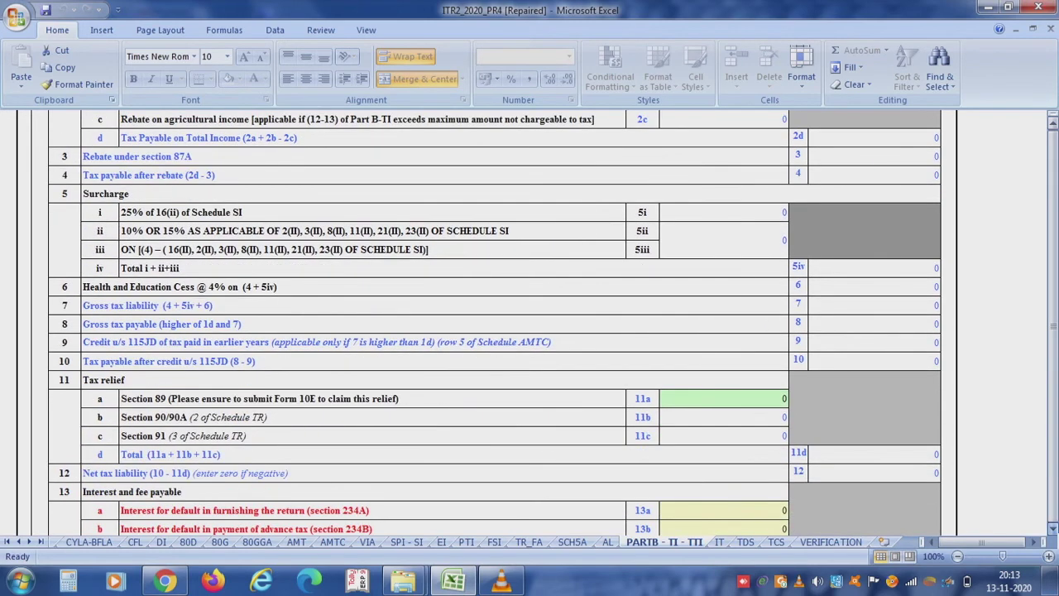
- Examine the tax relief, interest and fee, taxes paid, refund and bank account rows of Part B - TTI
{"action": "scroll", "coordinate": [530, 323], "scroll_direction": "down", "scroll_amount": 4}
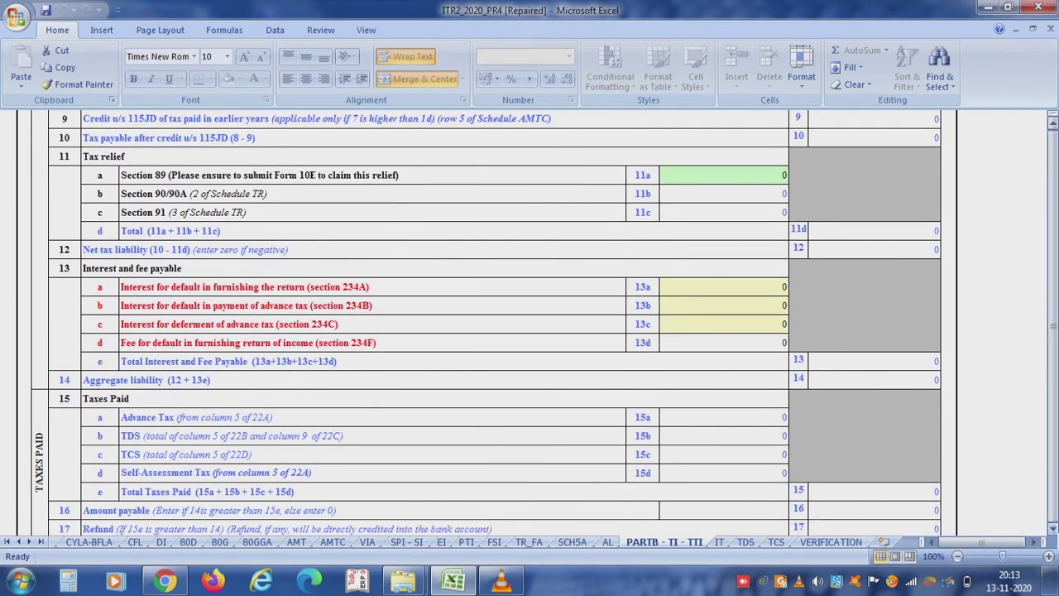
{"action": "scroll", "coordinate": [530, 323], "scroll_direction": "down", "scroll_amount": 2}
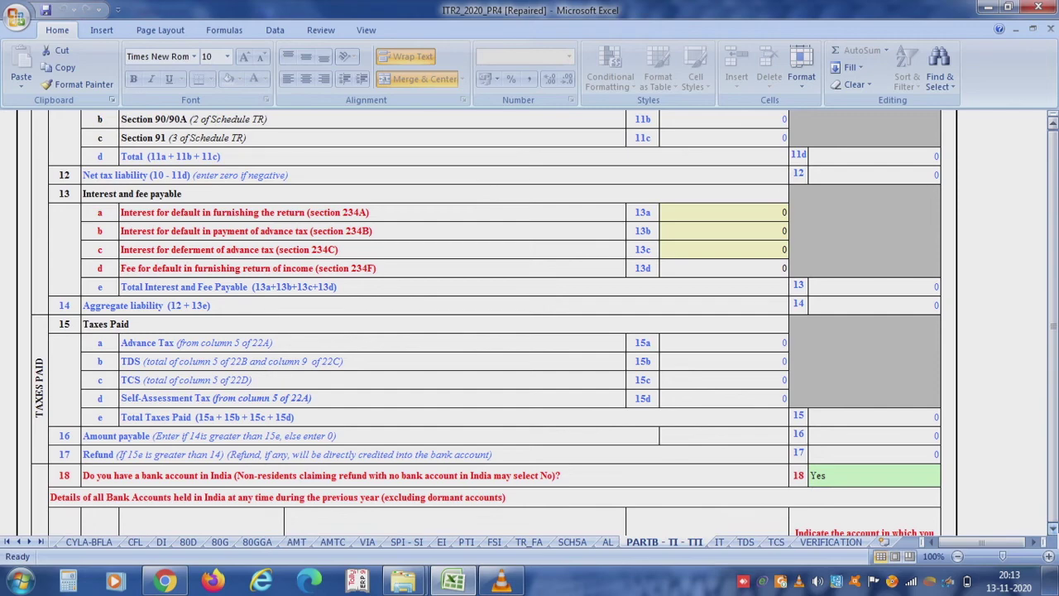
{"action": "scroll", "coordinate": [1053, 526], "scroll_direction": "down", "scroll_amount": 7}
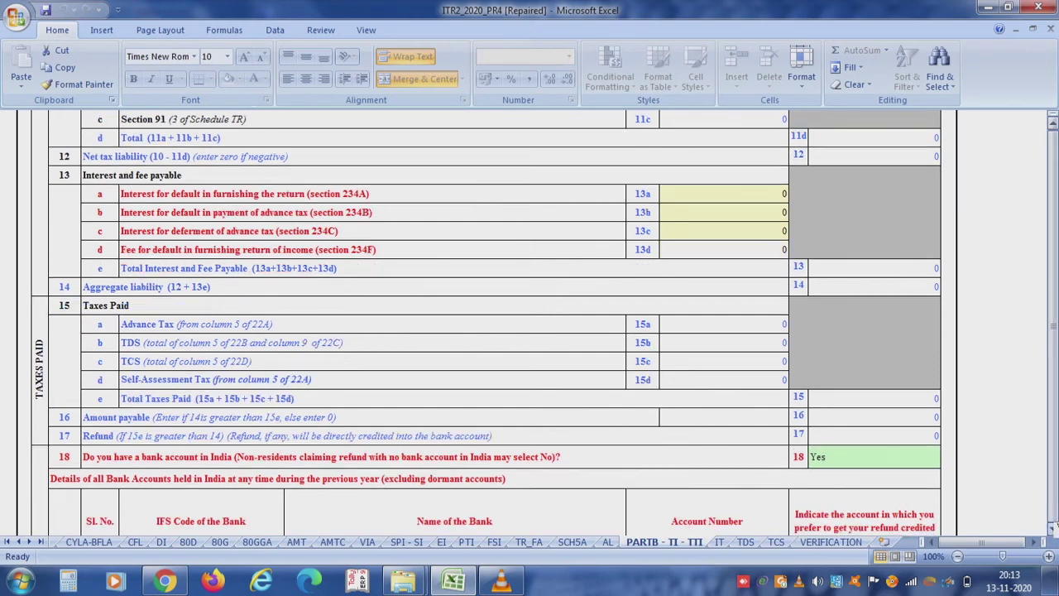
- Review the bank account tables and foreign asset question ending Part B - TTI, and try to calculate the tax for the return
{"action": "scroll", "coordinate": [1053, 527], "scroll_direction": "down", "scroll_amount": 2}
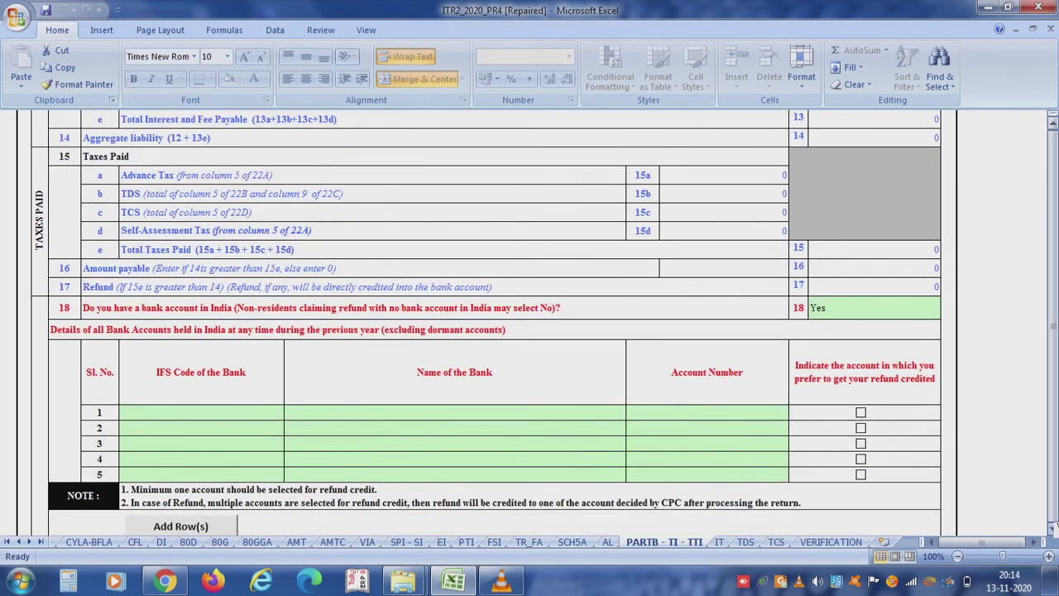
{"action": "scroll", "coordinate": [1053, 527], "scroll_direction": "down", "scroll_amount": 5}
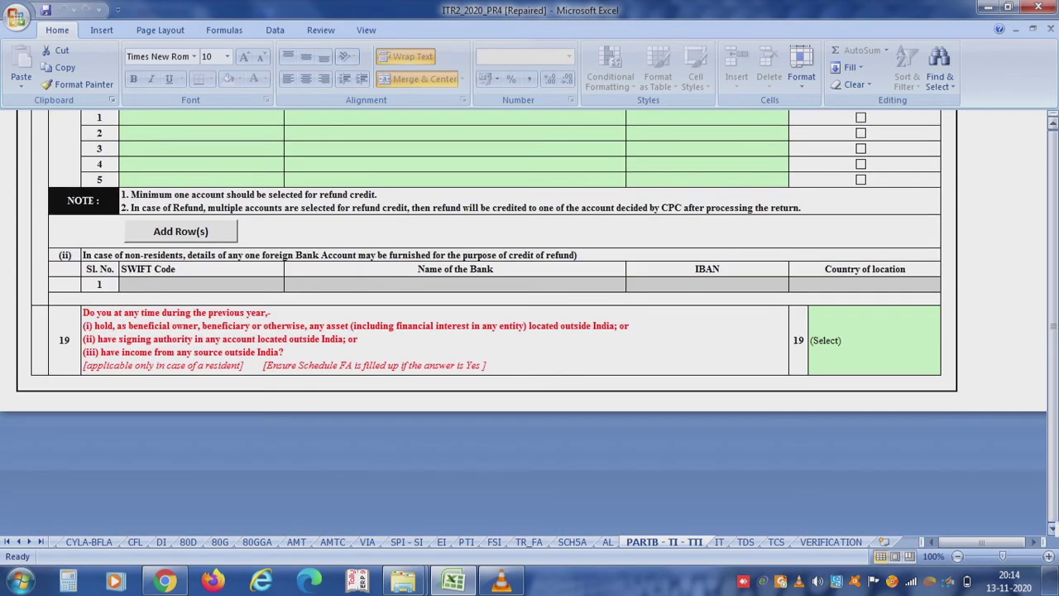
{"action": "left_click_drag", "start_coordinate": [1054, 383], "coordinate": [1057, 198]}
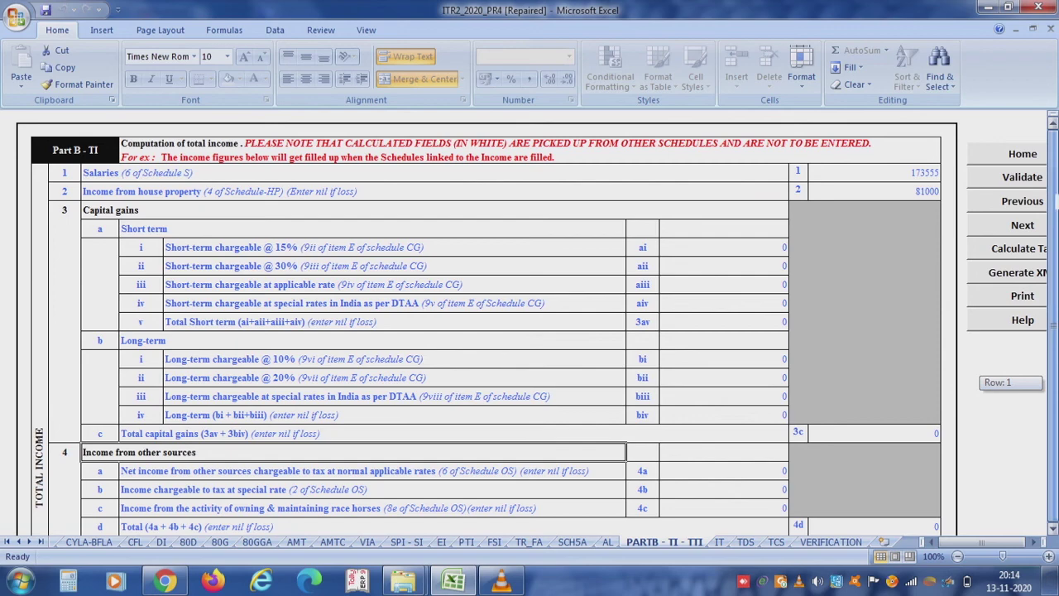
{"action": "left_click", "coordinate": [1022, 251]}
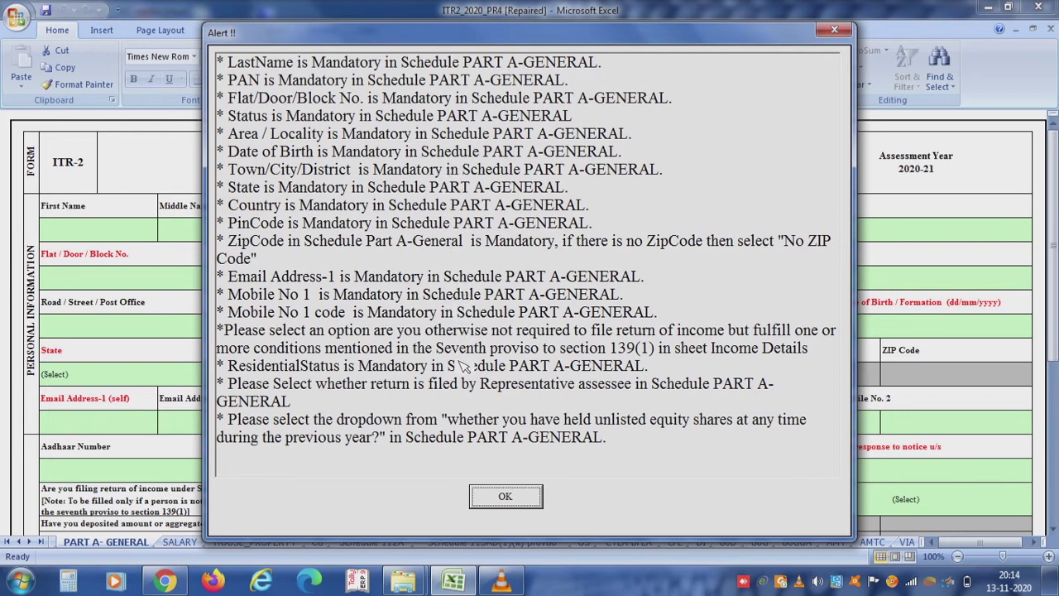
{"action": "left_click", "coordinate": [501, 498]}
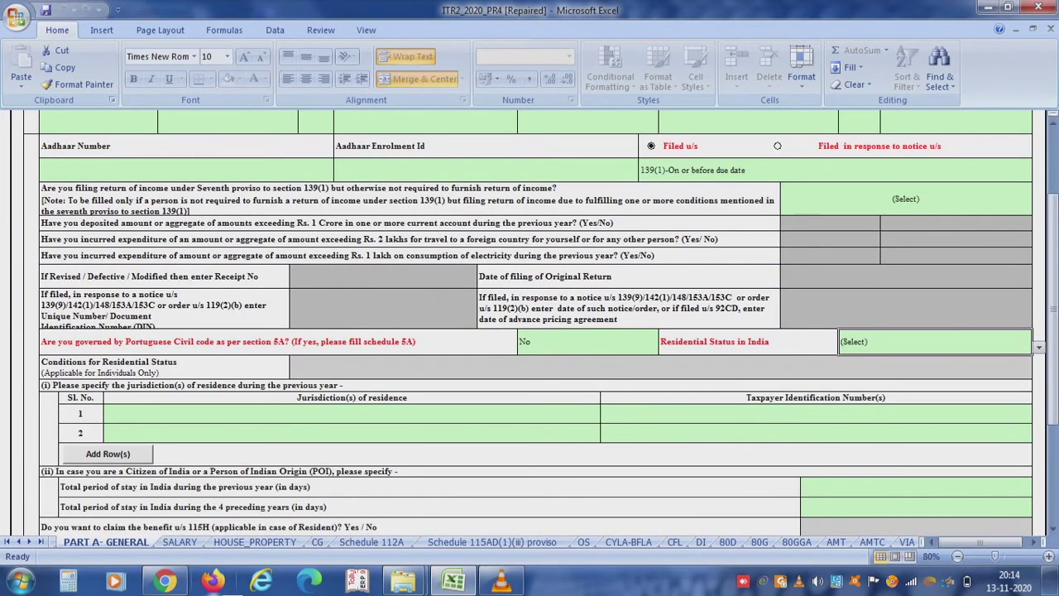
- Return to the PARTB - TI - TTI sheet and check the total income, tax liability, taxes paid and Amount payable rows
{"action": "left_click", "coordinate": [40, 541]}
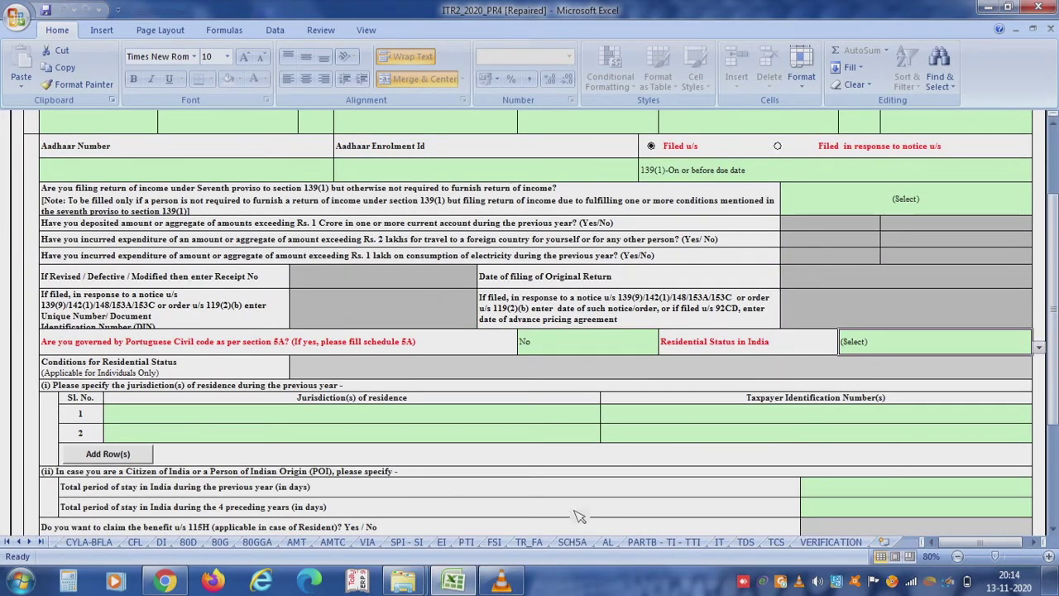
{"action": "left_click", "coordinate": [684, 545]}
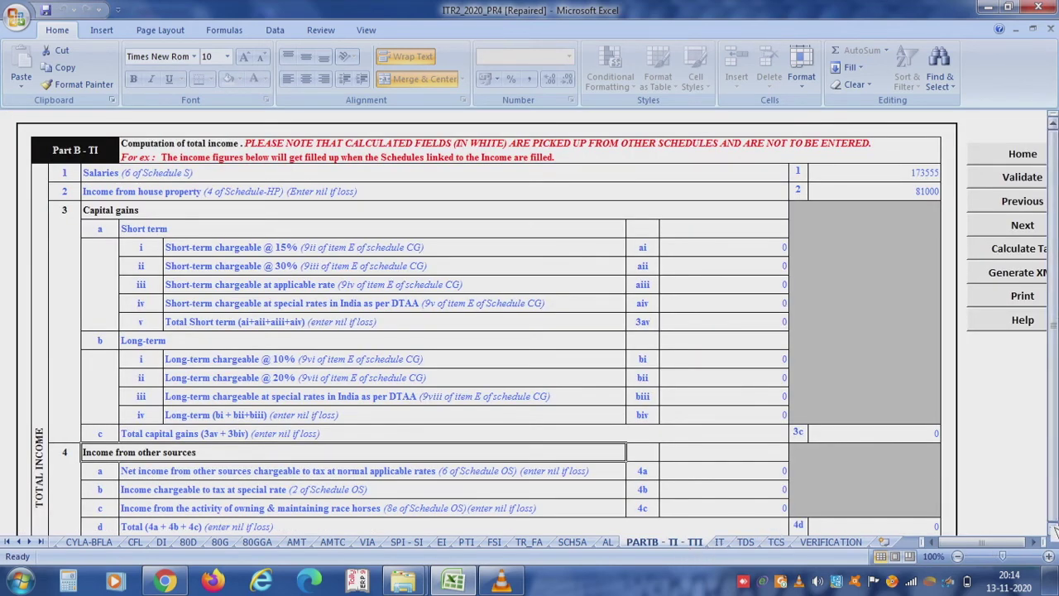
{"action": "scroll", "coordinate": [1055, 529], "scroll_direction": "down", "scroll_amount": 5}
{"action": "scroll", "coordinate": [1054, 531], "scroll_direction": "down", "scroll_amount": 11}
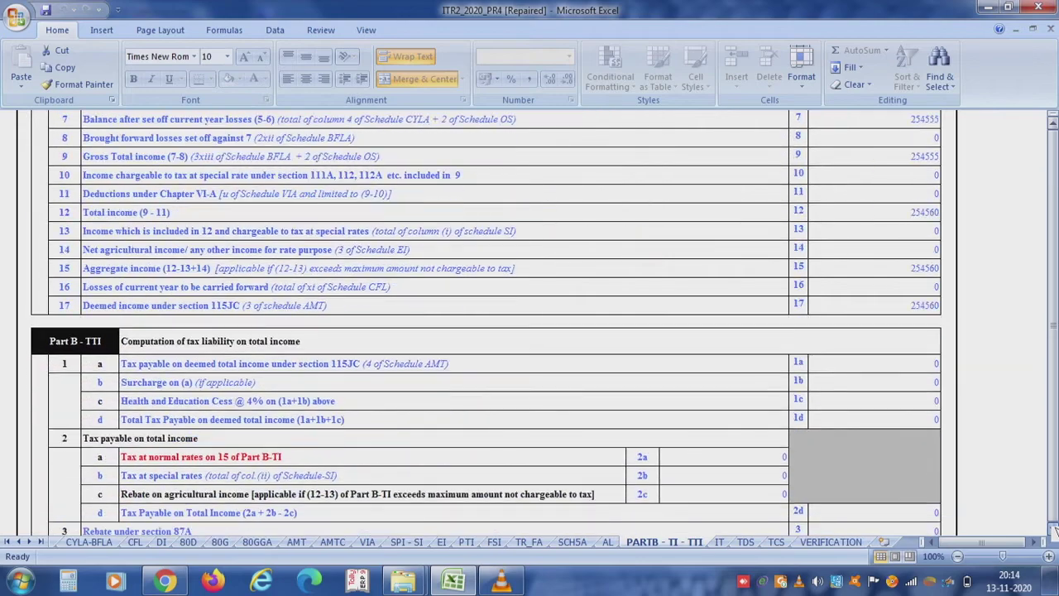
{"action": "scroll", "coordinate": [1055, 531], "scroll_direction": "down", "scroll_amount": 5}
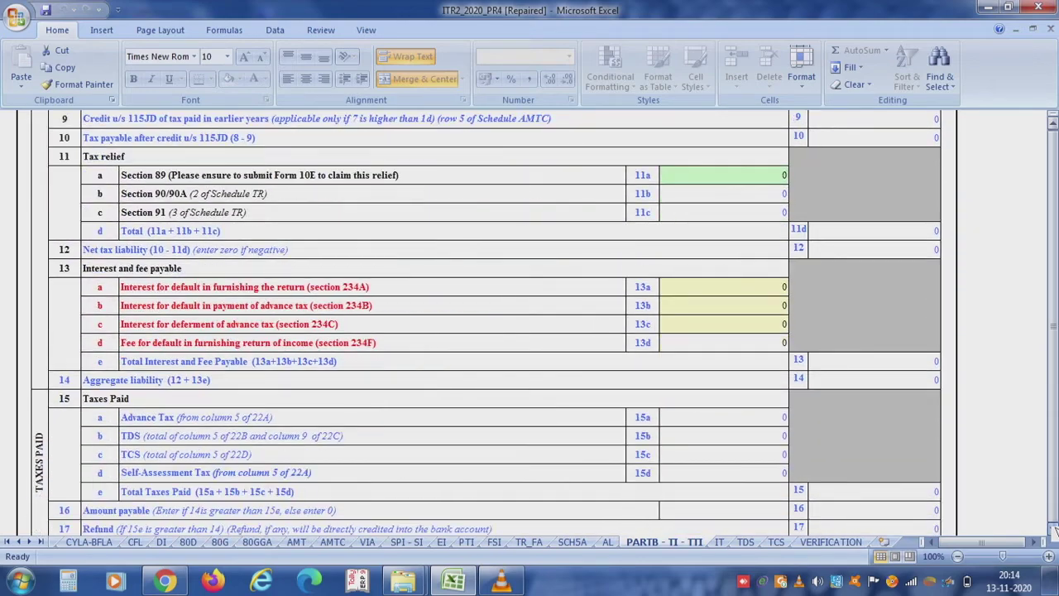
{"action": "scroll", "coordinate": [1055, 530], "scroll_direction": "down", "scroll_amount": 2}
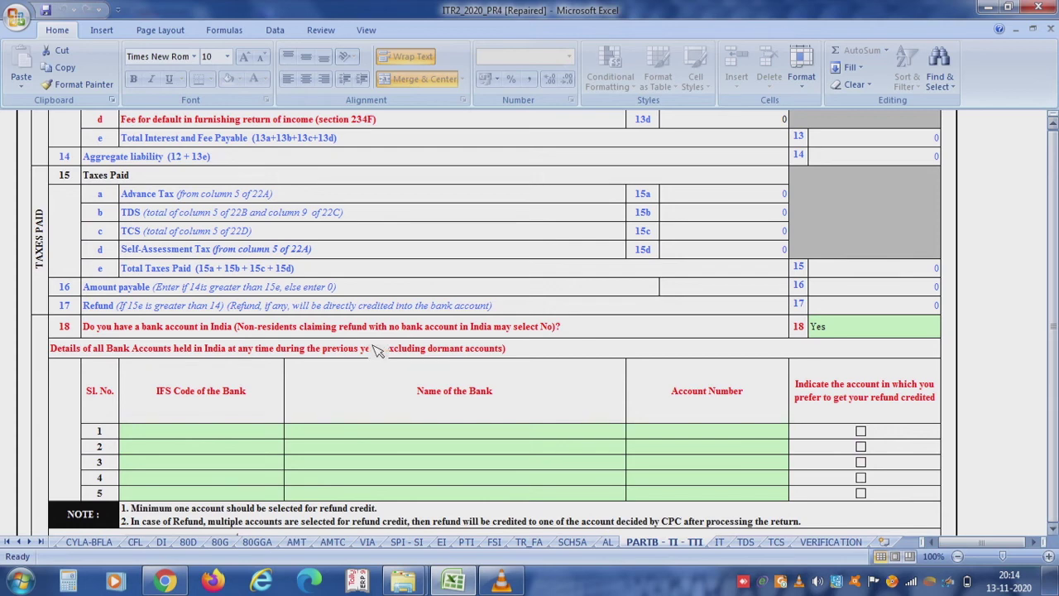
{"action": "left_click", "coordinate": [917, 289]}
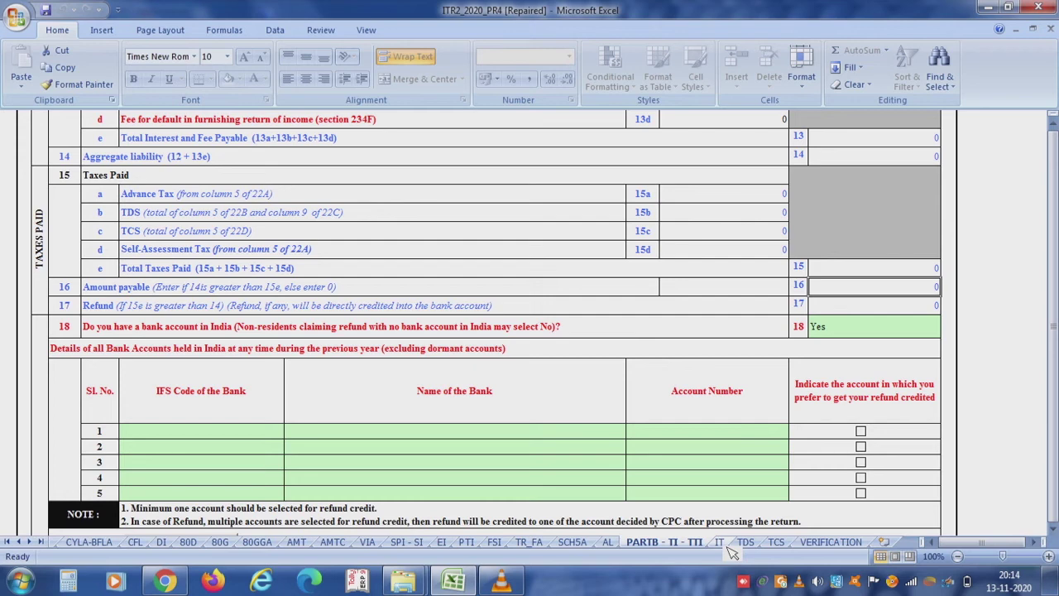
- Examine the IT sheet's advance and self-assessment tax table and the TDS sheet's TDS 1 salary table columns
{"action": "left_click", "coordinate": [721, 543]}
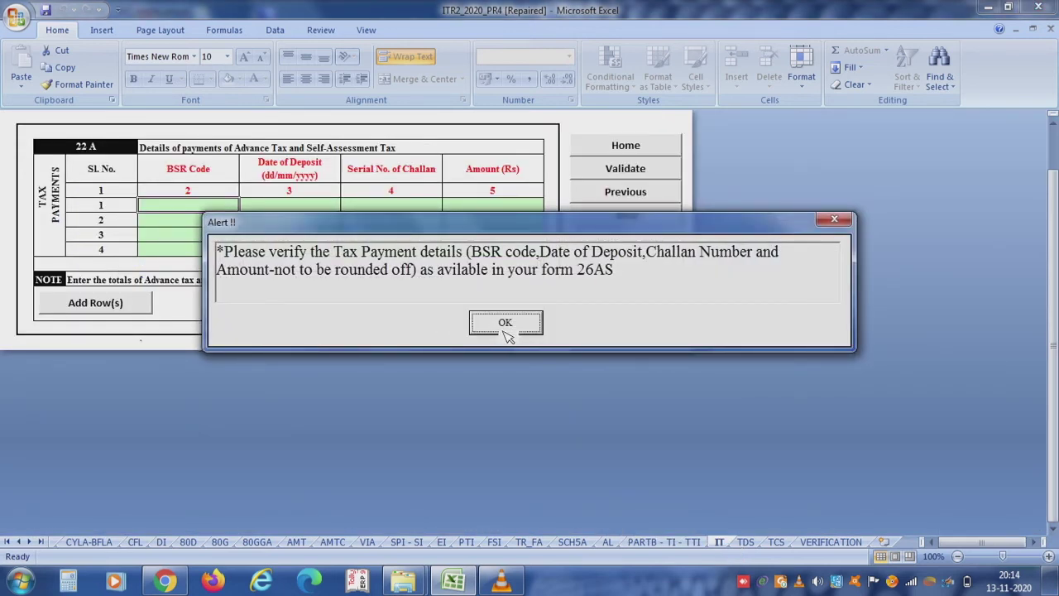
{"action": "left_click", "coordinate": [505, 326]}
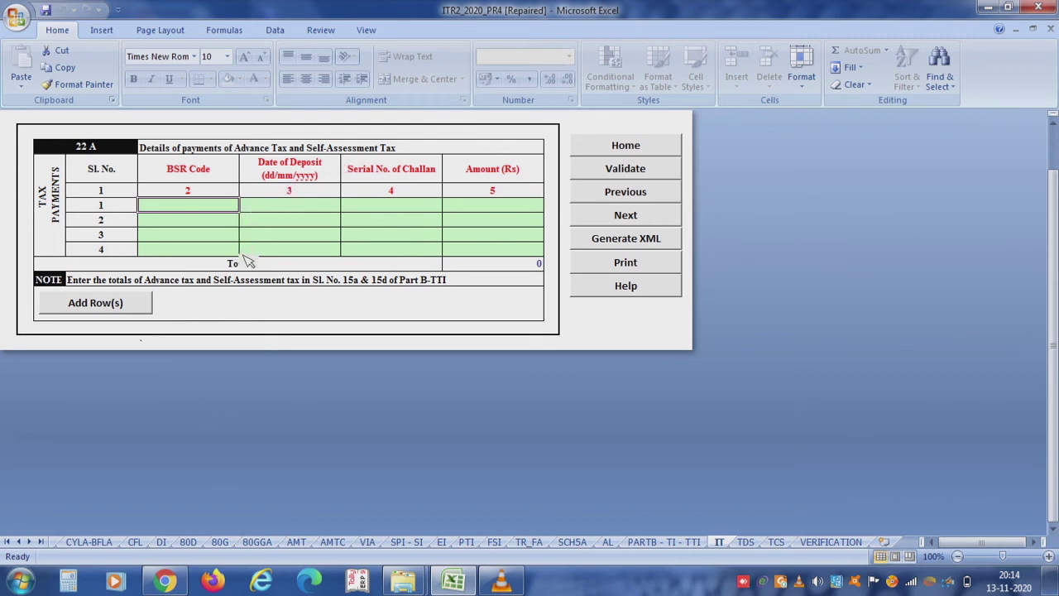
{"action": "left_click", "coordinate": [750, 545]}
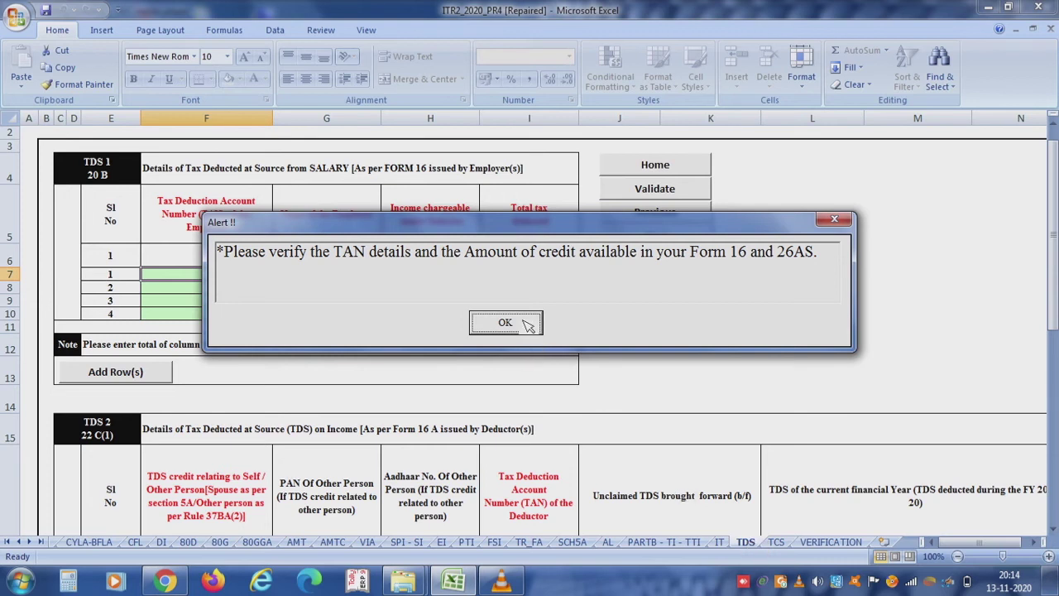
{"action": "left_click", "coordinate": [507, 323]}
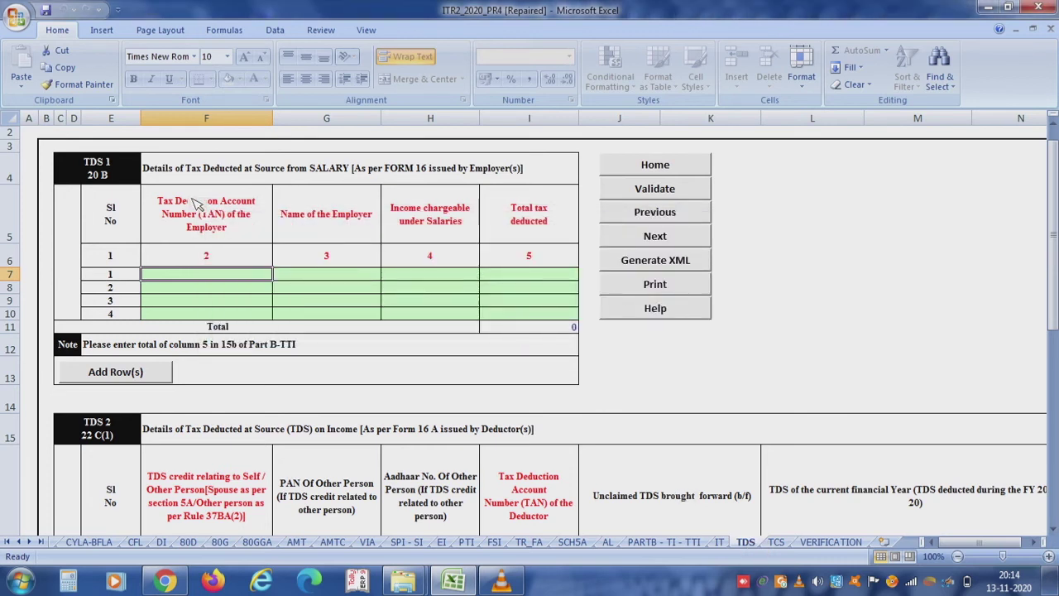
{"action": "left_click", "coordinate": [197, 202]}
{"action": "left_click", "coordinate": [286, 199]}
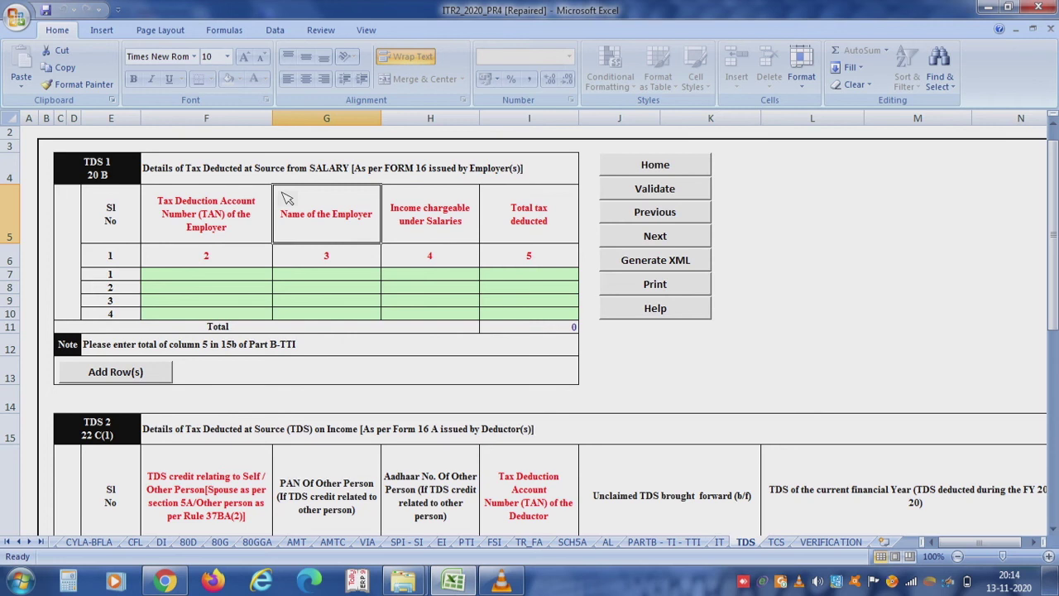
{"action": "left_click", "coordinate": [406, 196]}
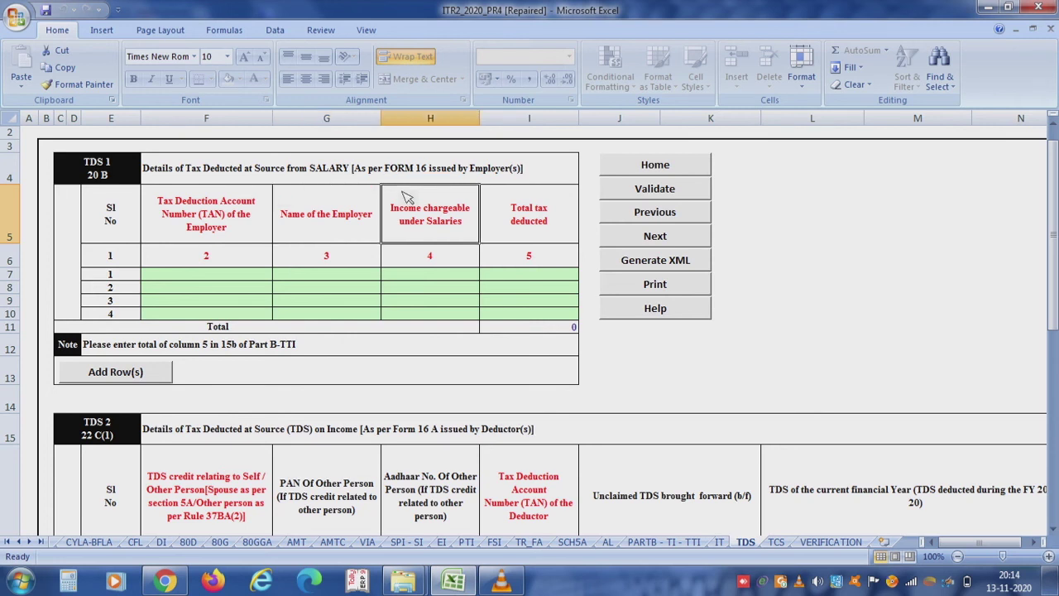
{"action": "left_click", "coordinate": [234, 176]}
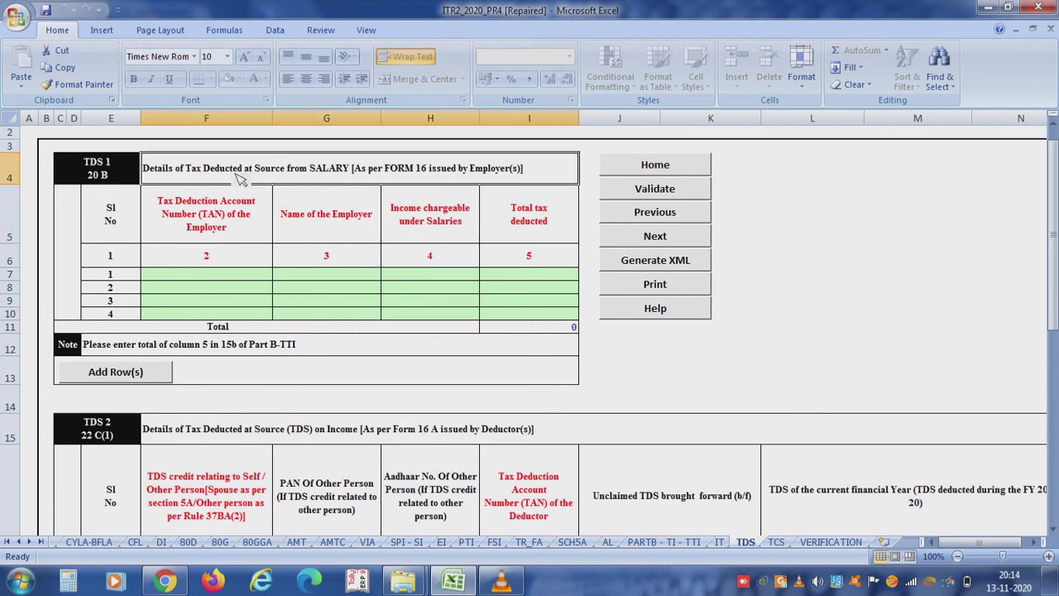
- Examine the TDS 2 table for tax deducted on other income and the TCS sheet's tax collected at source table
{"action": "left_click", "coordinate": [238, 444]}
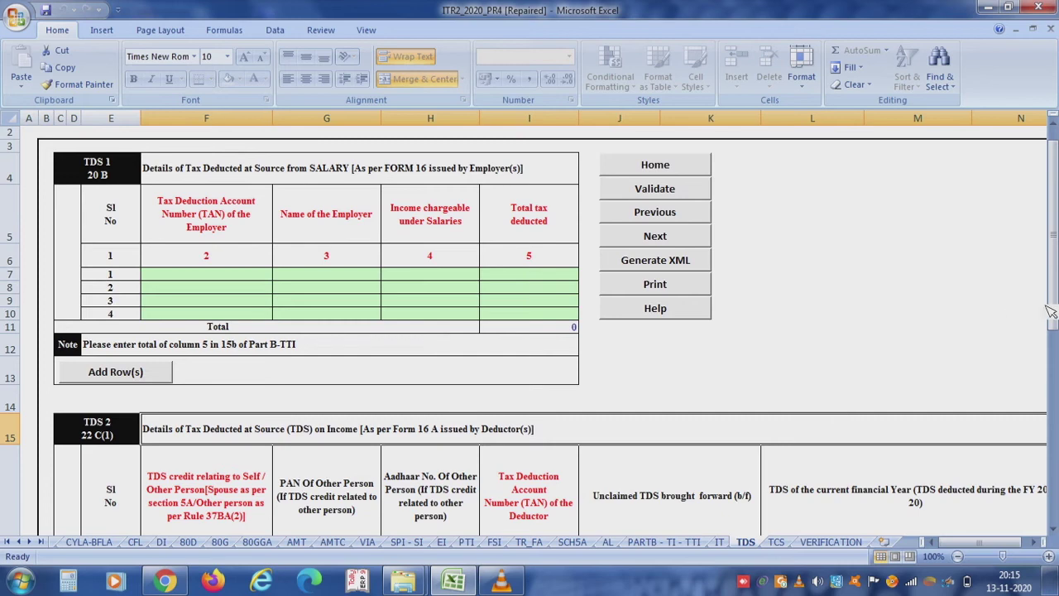
{"action": "left_click_drag", "start_coordinate": [1053, 306], "coordinate": [1053, 348]}
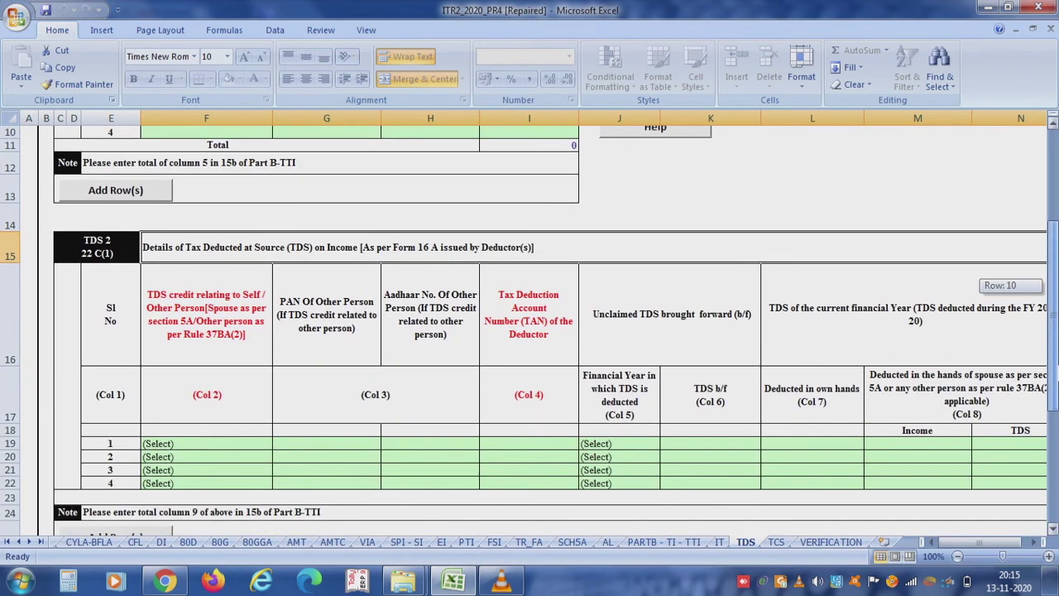
{"action": "left_click_drag", "start_coordinate": [1053, 347], "coordinate": [1052, 286]}
{"action": "left_click", "coordinate": [776, 542]}
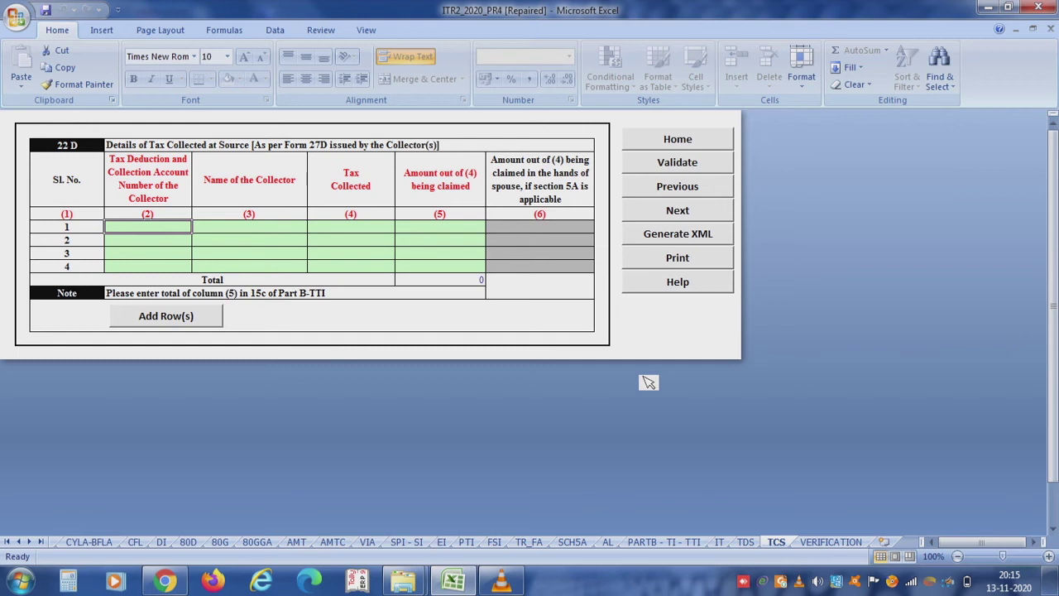
- Examine the VERIFICATION sheet's son/daughter of field and the options for the capacity in which the return is made
{"action": "left_click", "coordinate": [832, 542]}
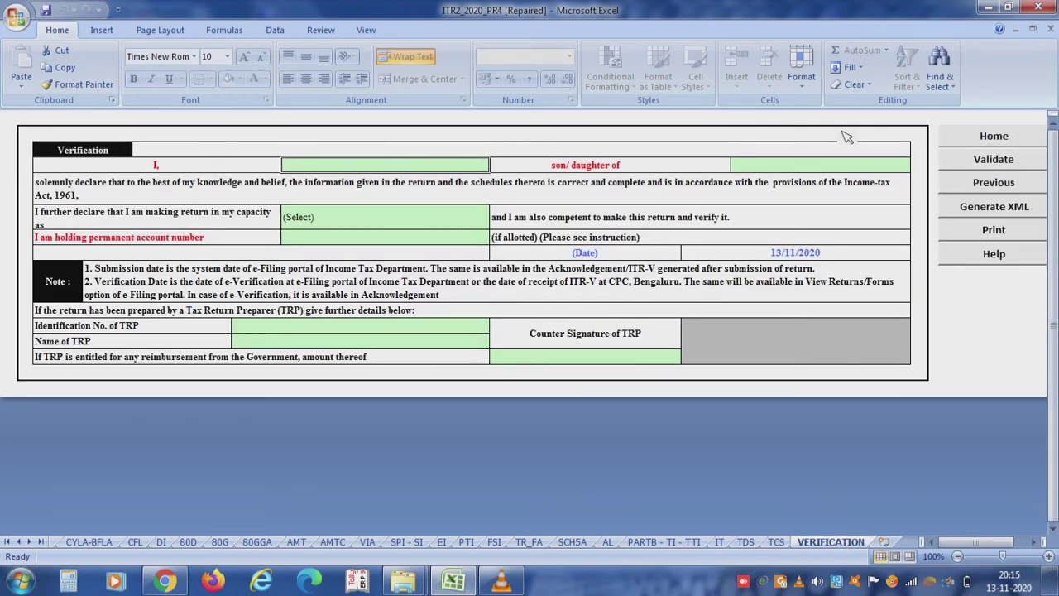
{"action": "left_click", "coordinate": [825, 166]}
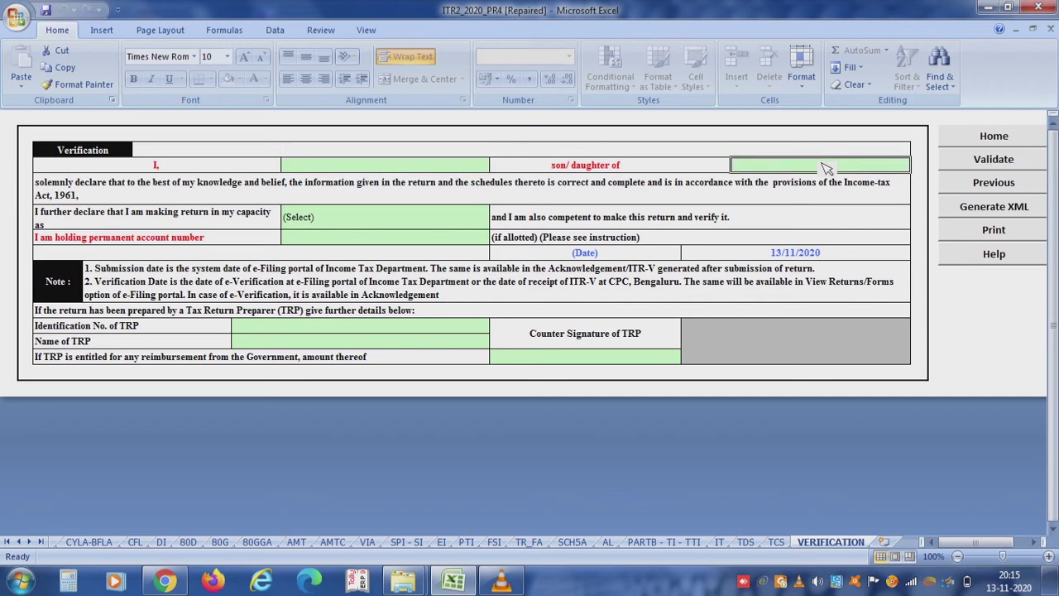
{"action": "left_click", "coordinate": [390, 220]}
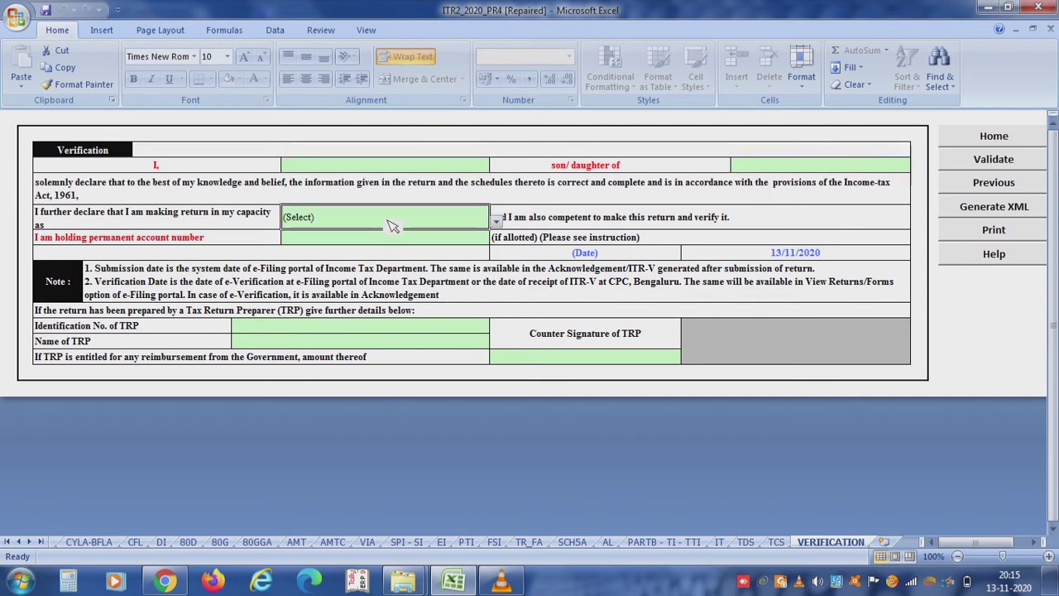
{"action": "left_click", "coordinate": [496, 221]}
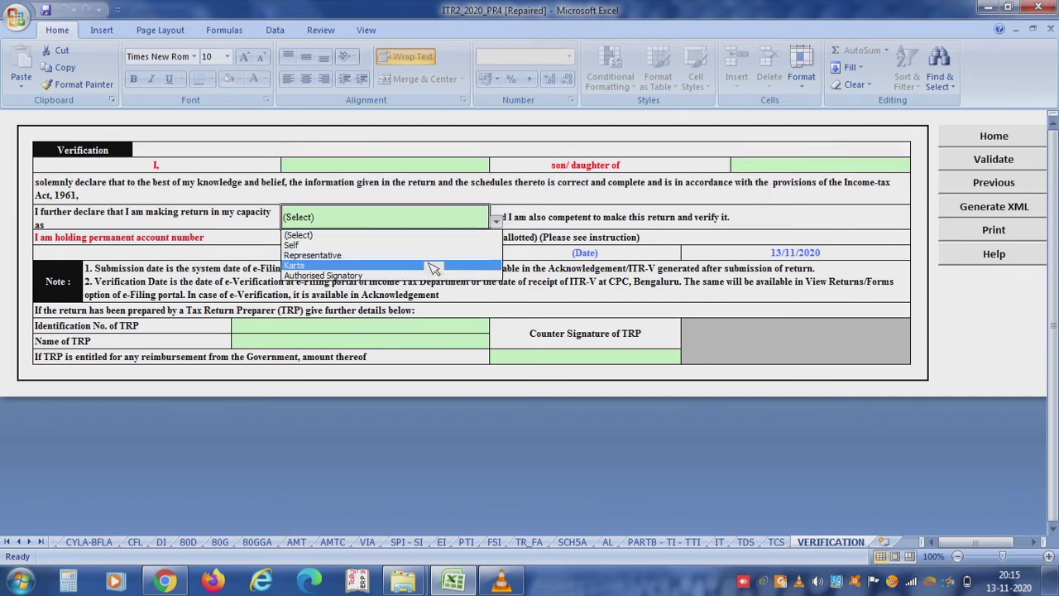
{"action": "left_click", "coordinate": [545, 281]}
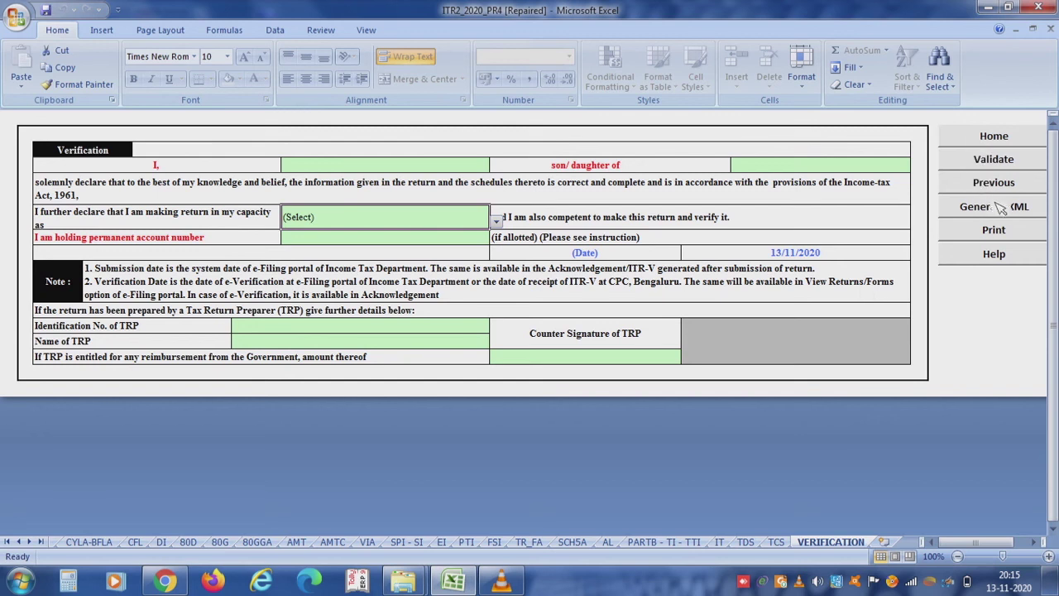
- Validate the VERIFICATION sheet and the TCS sheet, acknowledging the alert for each
{"action": "left_click", "coordinate": [1002, 160]}
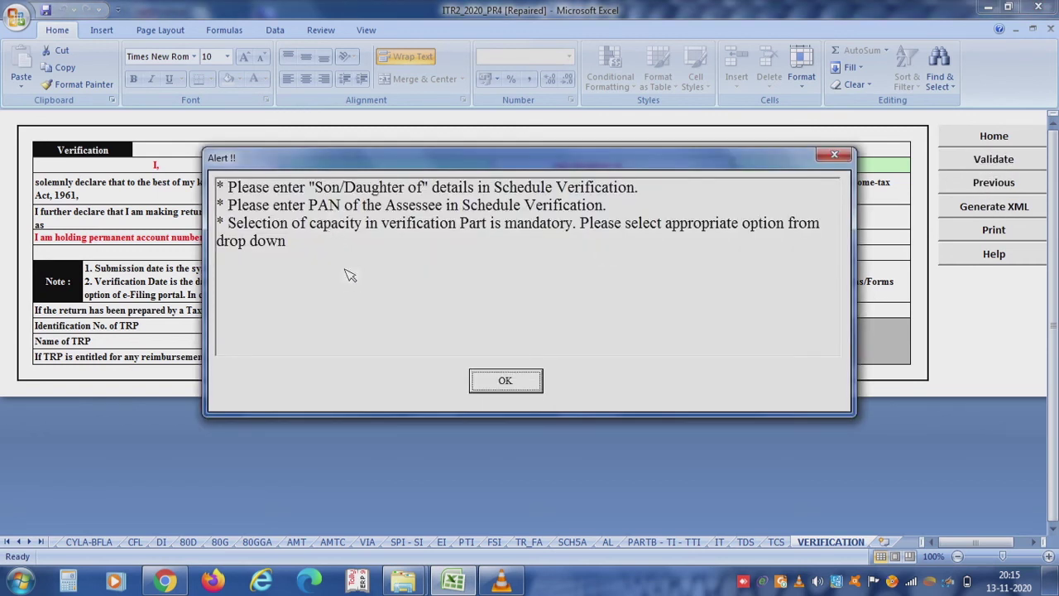
{"action": "left_click", "coordinate": [517, 387]}
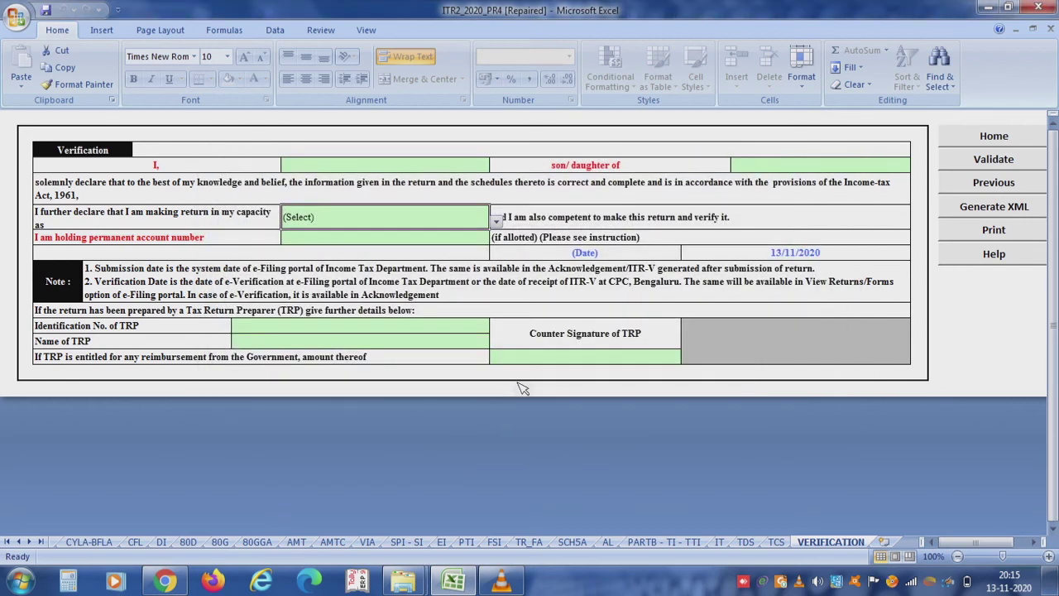
{"action": "left_click", "coordinate": [786, 543]}
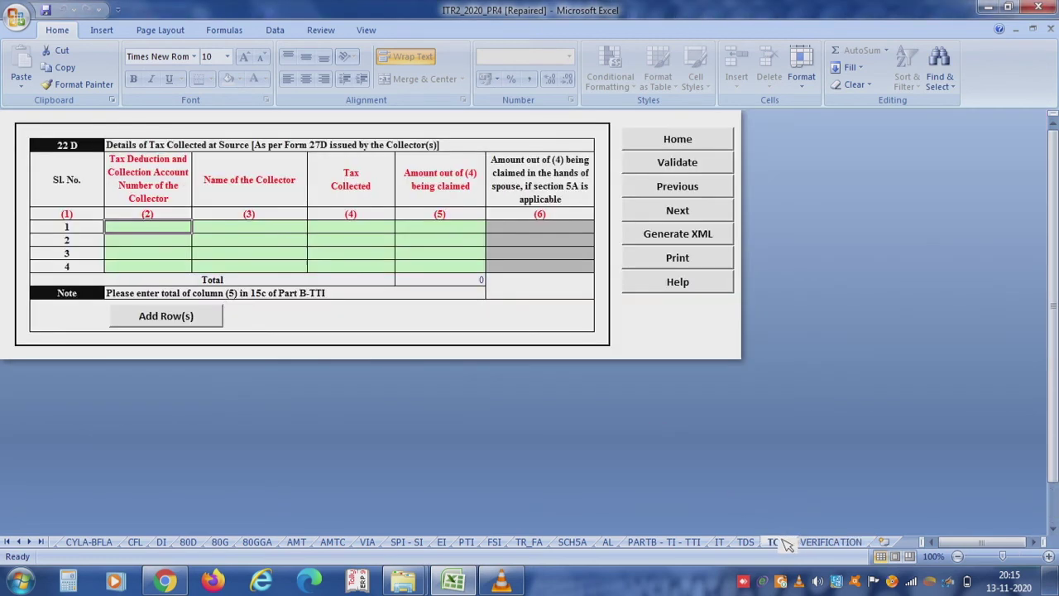
{"action": "left_click", "coordinate": [692, 164]}
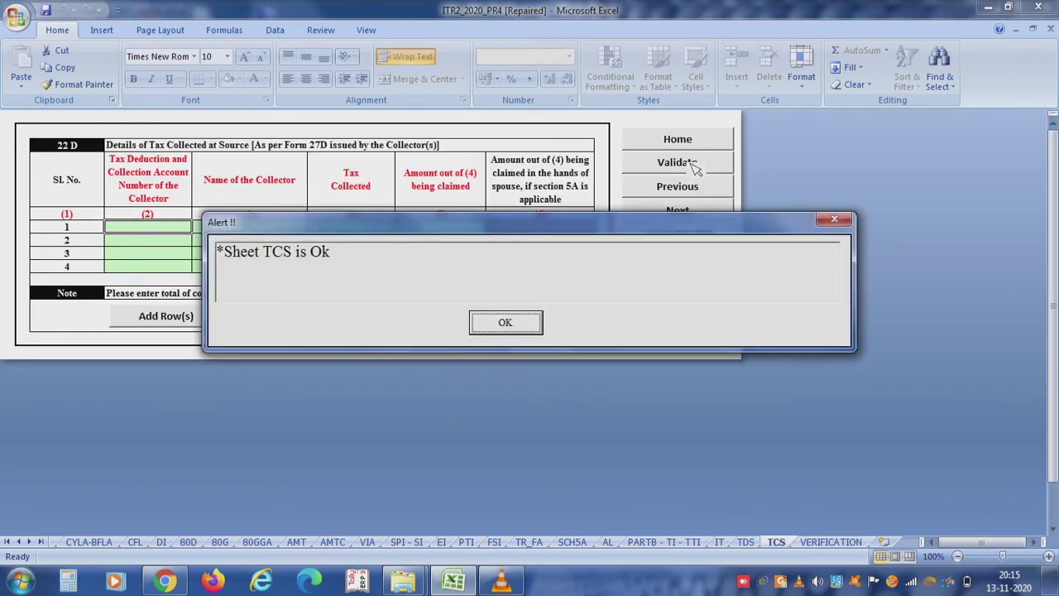
{"action": "left_click", "coordinate": [488, 324]}
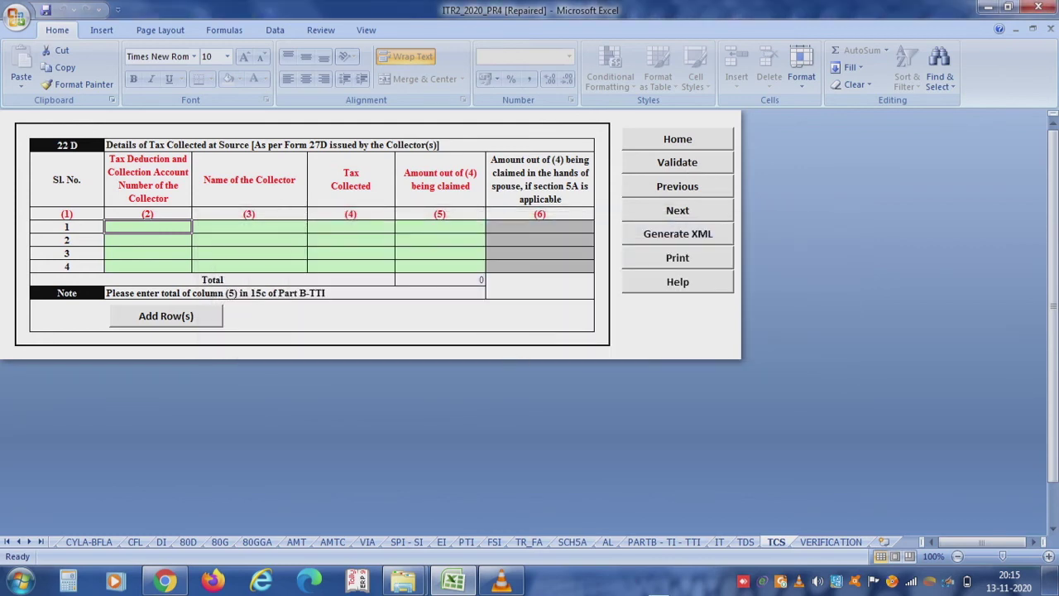
- Validate the PARTB - TI - TTI sheet and acknowledge its alert
{"action": "left_click", "coordinate": [665, 542]}
{"action": "mouse_move", "coordinate": [1053, 166]}
{"action": "left_mouse_down"}
{"action": "mouse_move", "coordinate": [1054, 176]}
{"action": "mouse_move", "coordinate": [1053, 153]}
{"action": "left_mouse_up"}
{"action": "left_click", "coordinate": [1022, 179]}
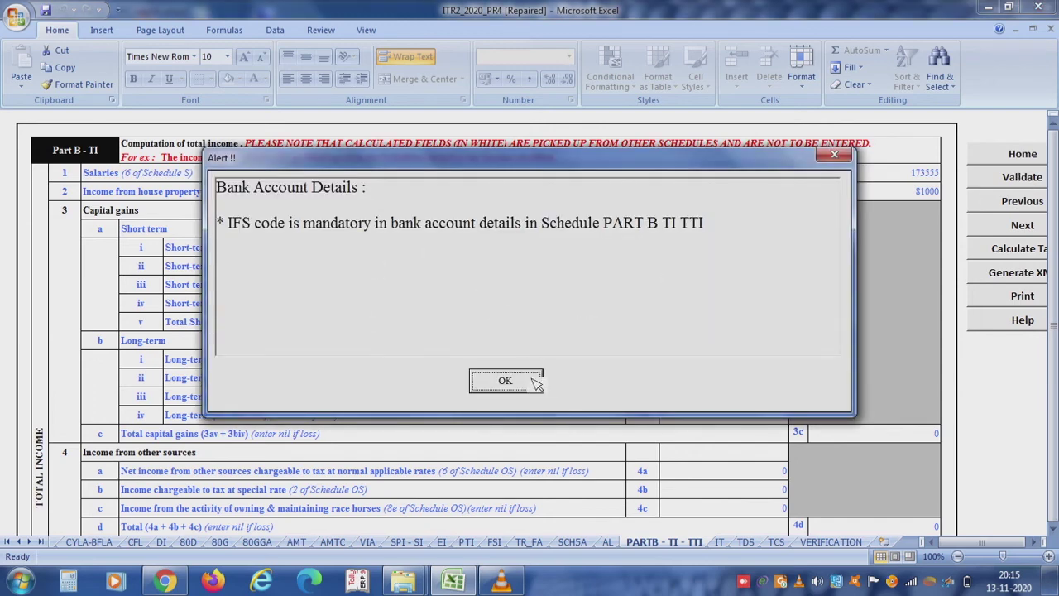
{"action": "left_click", "coordinate": [505, 382]}
- Try to generate the return's XML from the VERIFICATION sheet and acknowledge the alert
{"action": "left_click", "coordinate": [861, 543]}
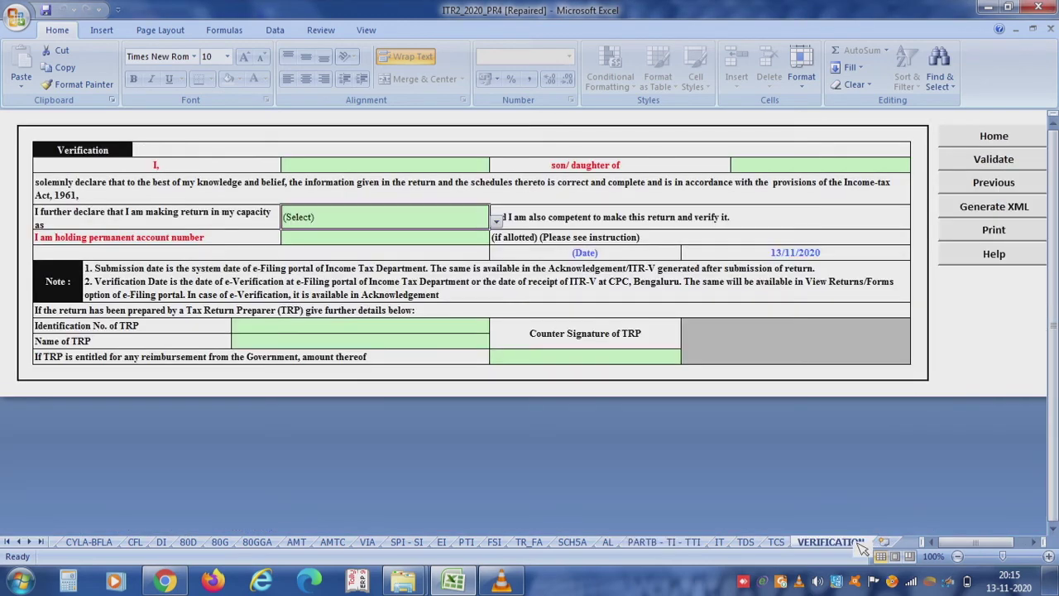
{"action": "left_click", "coordinate": [997, 207]}
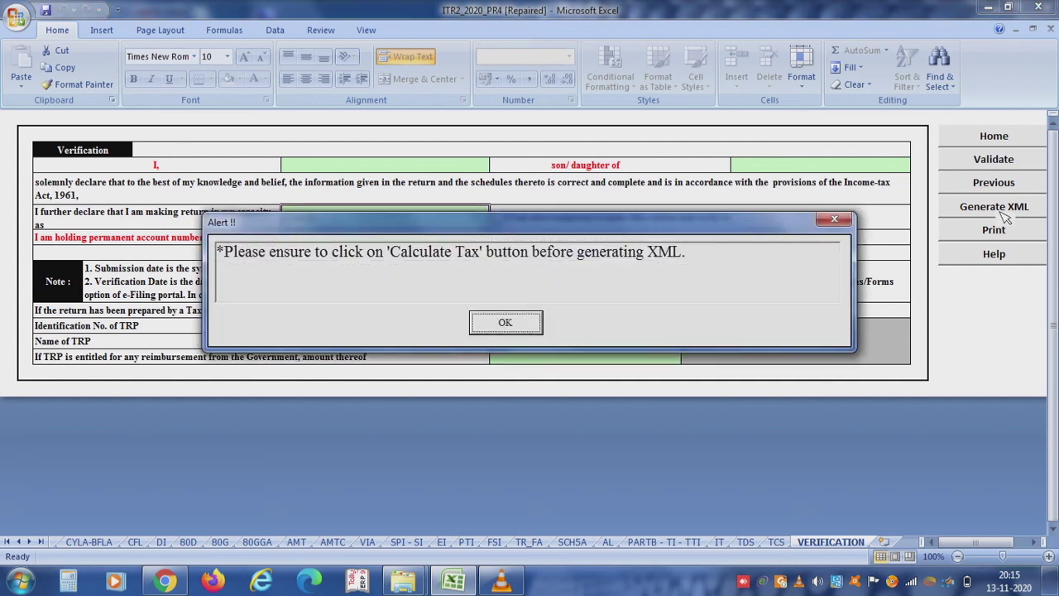
{"action": "left_click", "coordinate": [506, 323]}
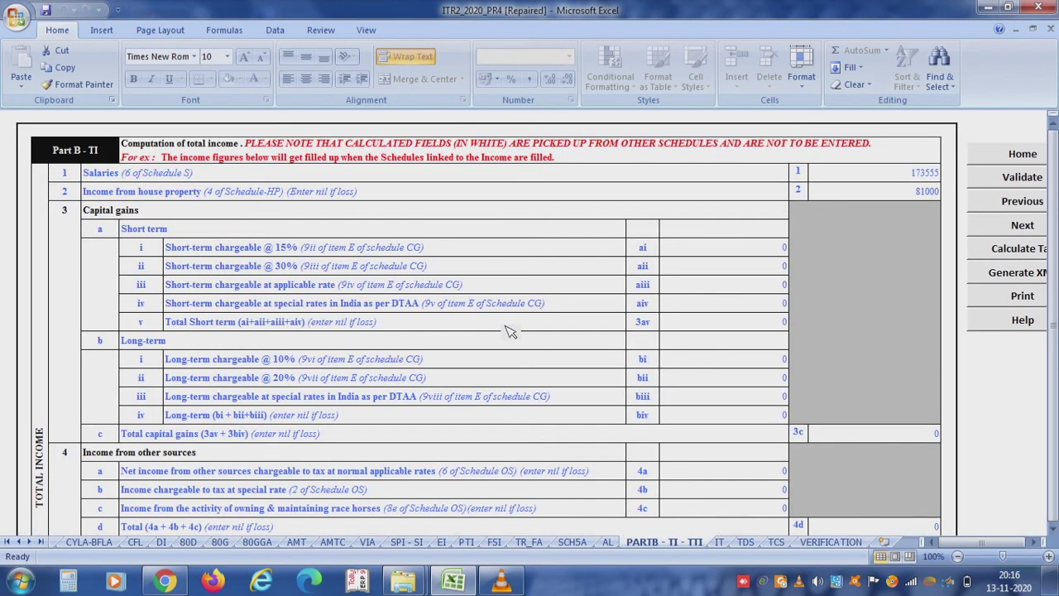
- Try to calculate the tax from the PARTB - TI - TTI sheet, acknowledging the alert, and return to the VERIFICATION sheet
{"action": "left_click", "coordinate": [1021, 254]}
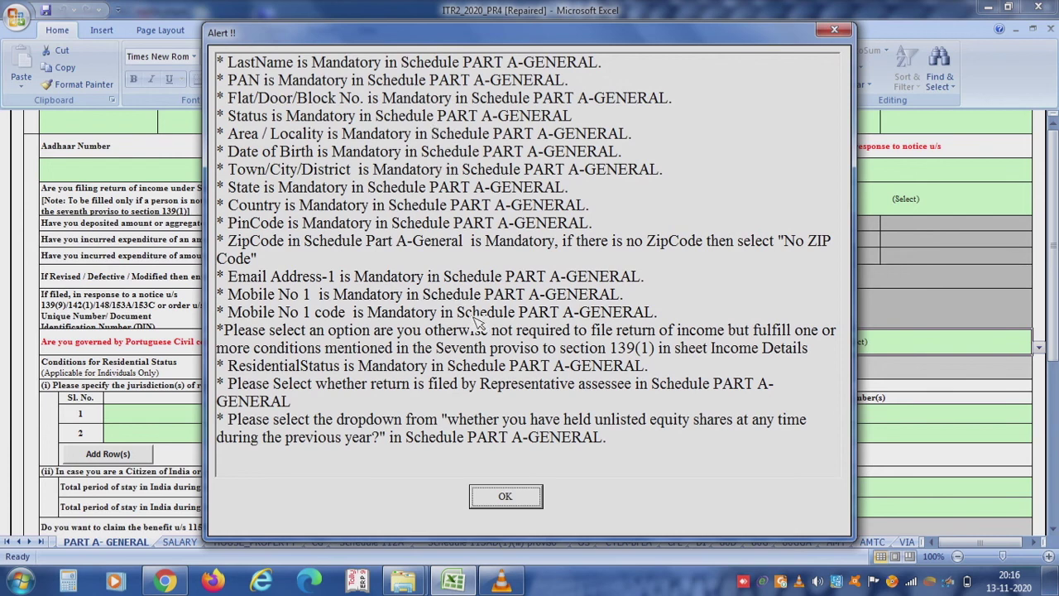
{"action": "left_click", "coordinate": [501, 496]}
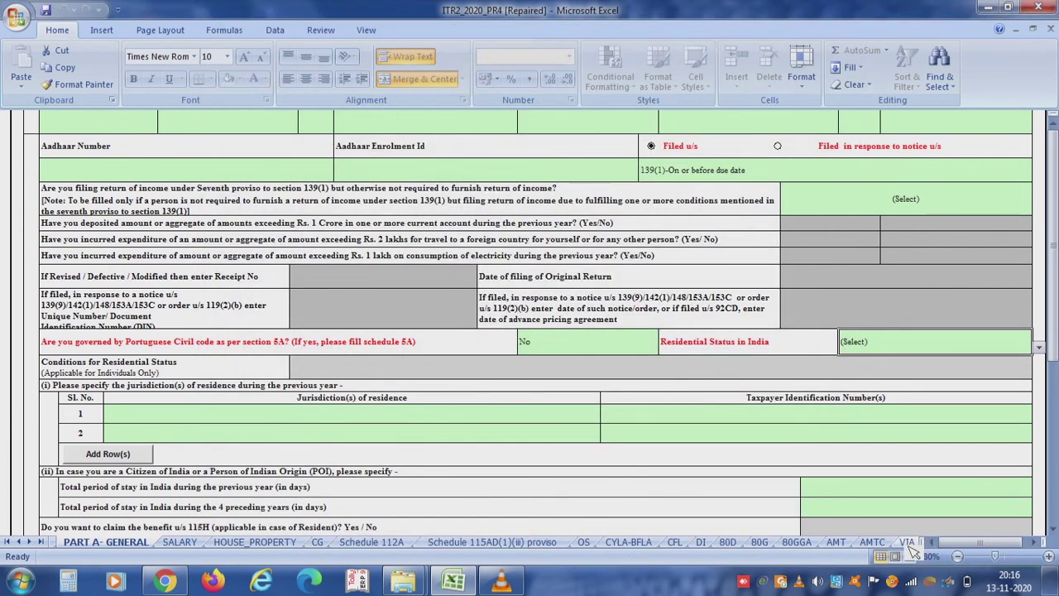
{"action": "left_click", "coordinate": [41, 541]}
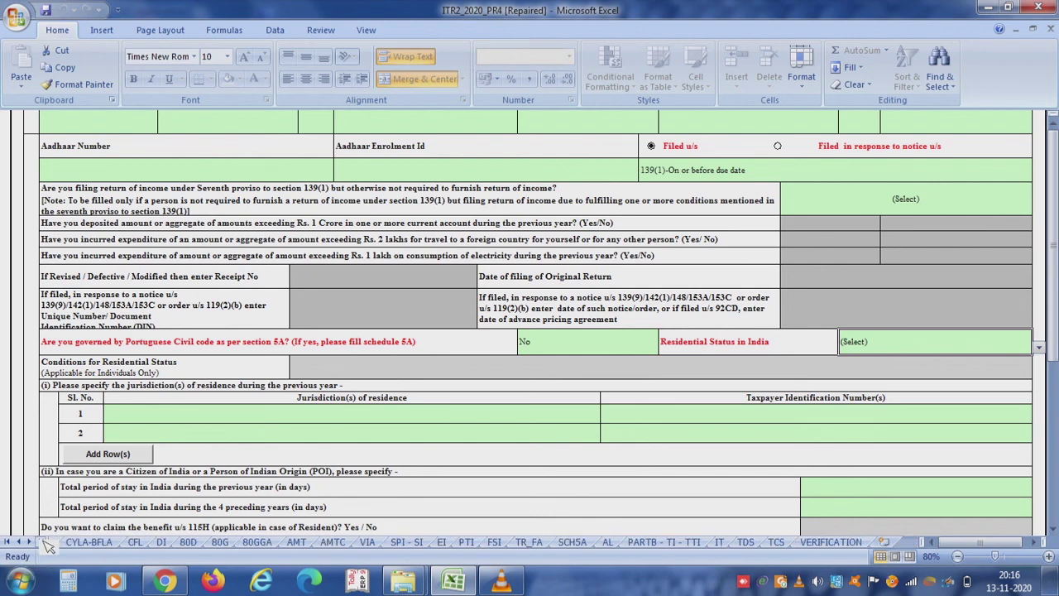
{"action": "left_click", "coordinate": [811, 546]}
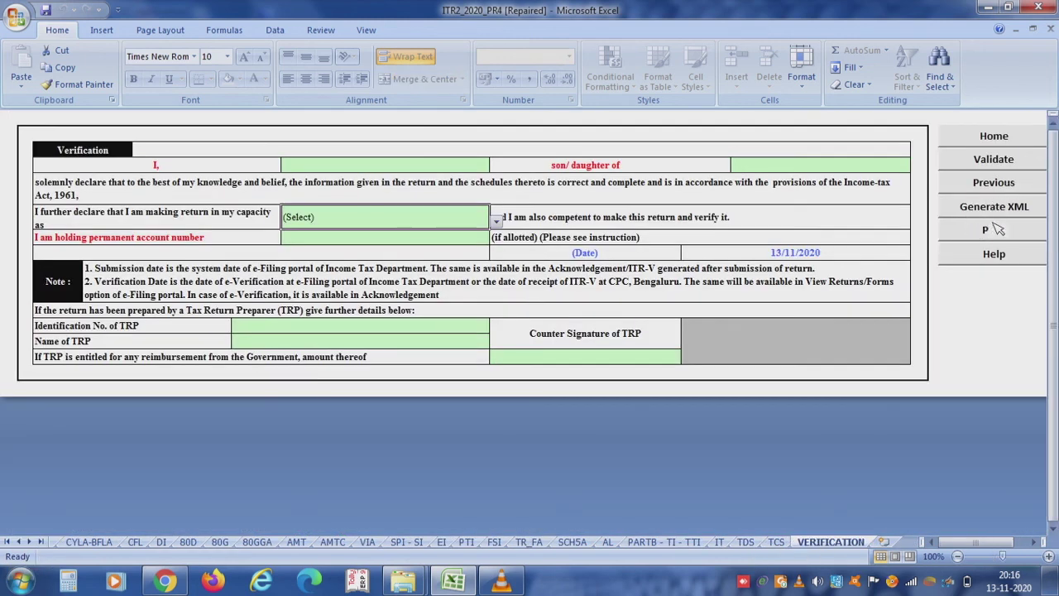
{"action": "left_click", "coordinate": [988, 8]}
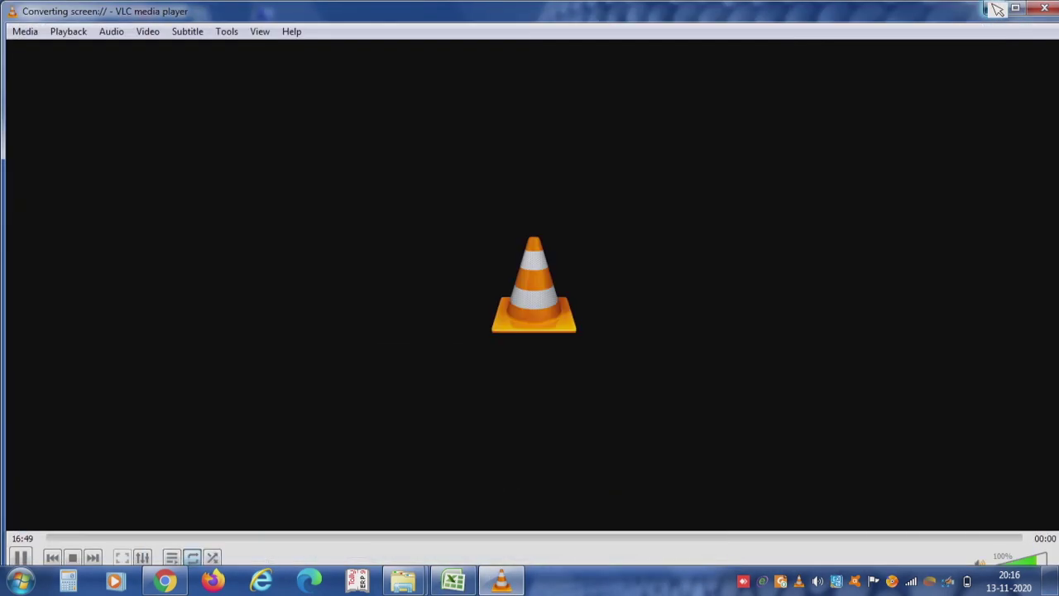
{"action": "left_click", "coordinate": [991, 8]}
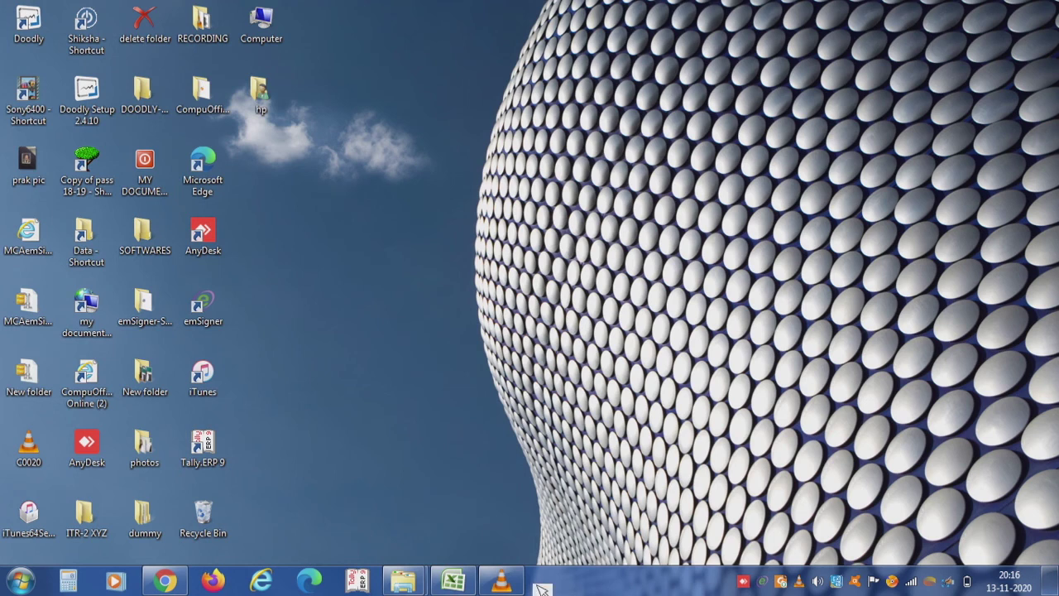
{"action": "left_click", "coordinate": [499, 582]}
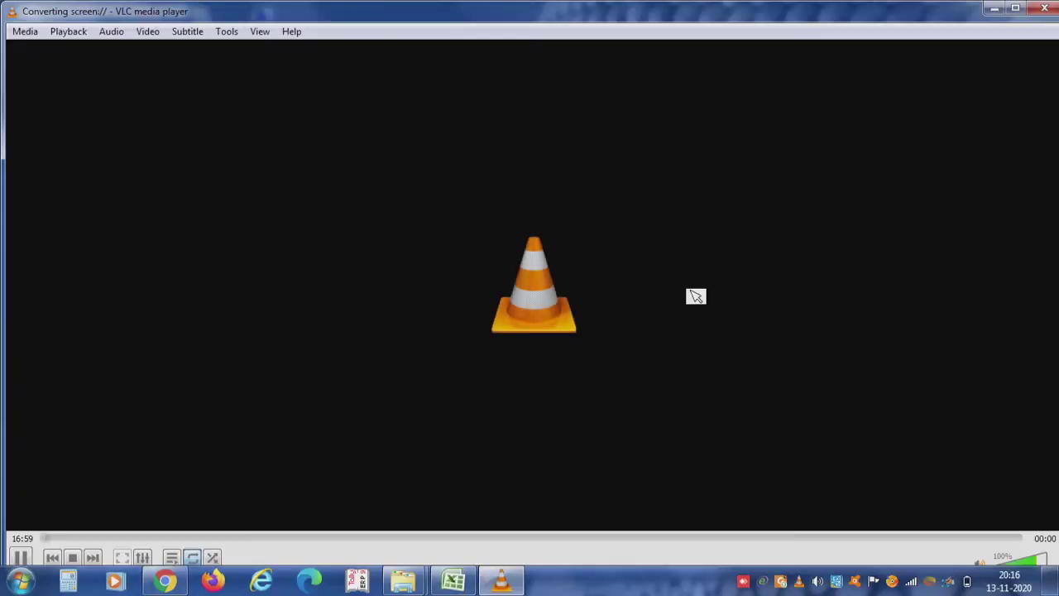
{"action": "left_click", "coordinate": [469, 577]}
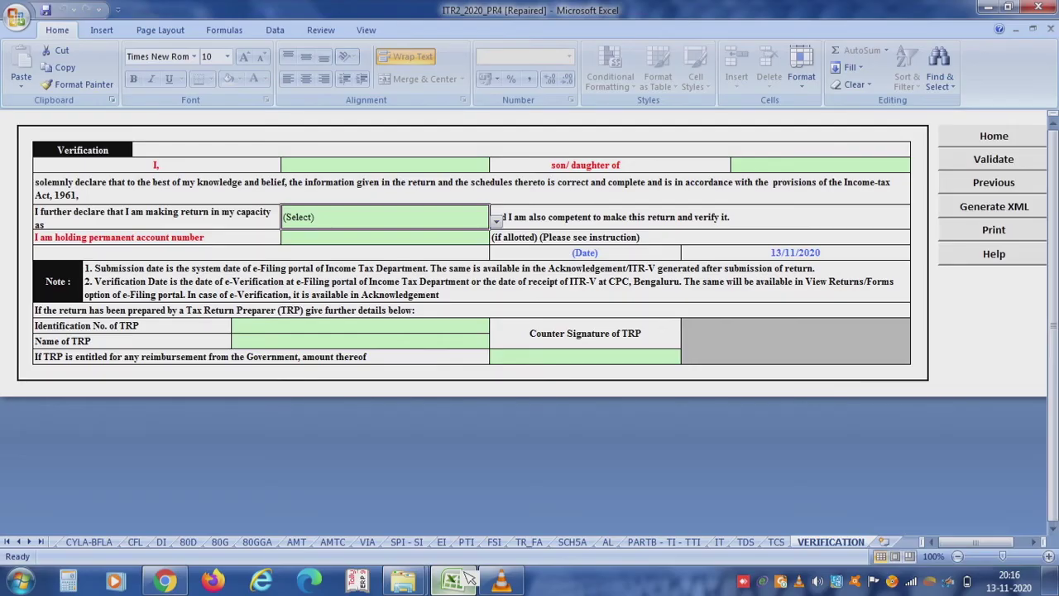